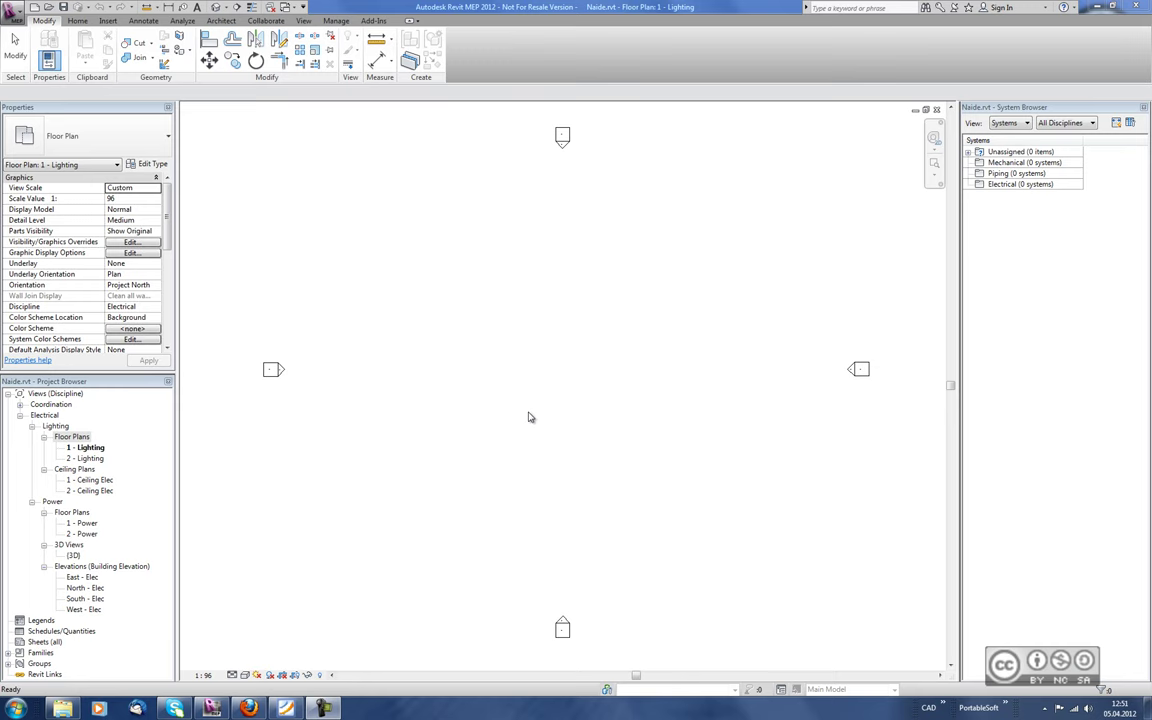
Link Arhitektuur.rvt into the project with Room Bounding enabled in its type properties.
right_click(66, 674)
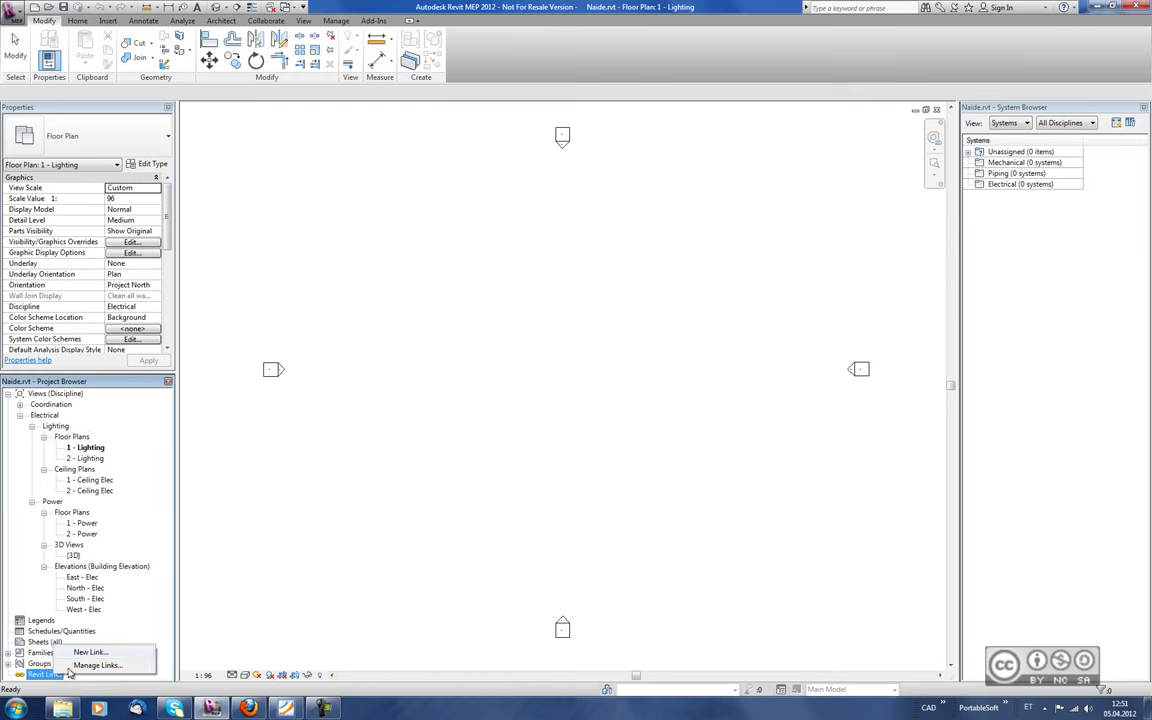
click(88, 652)
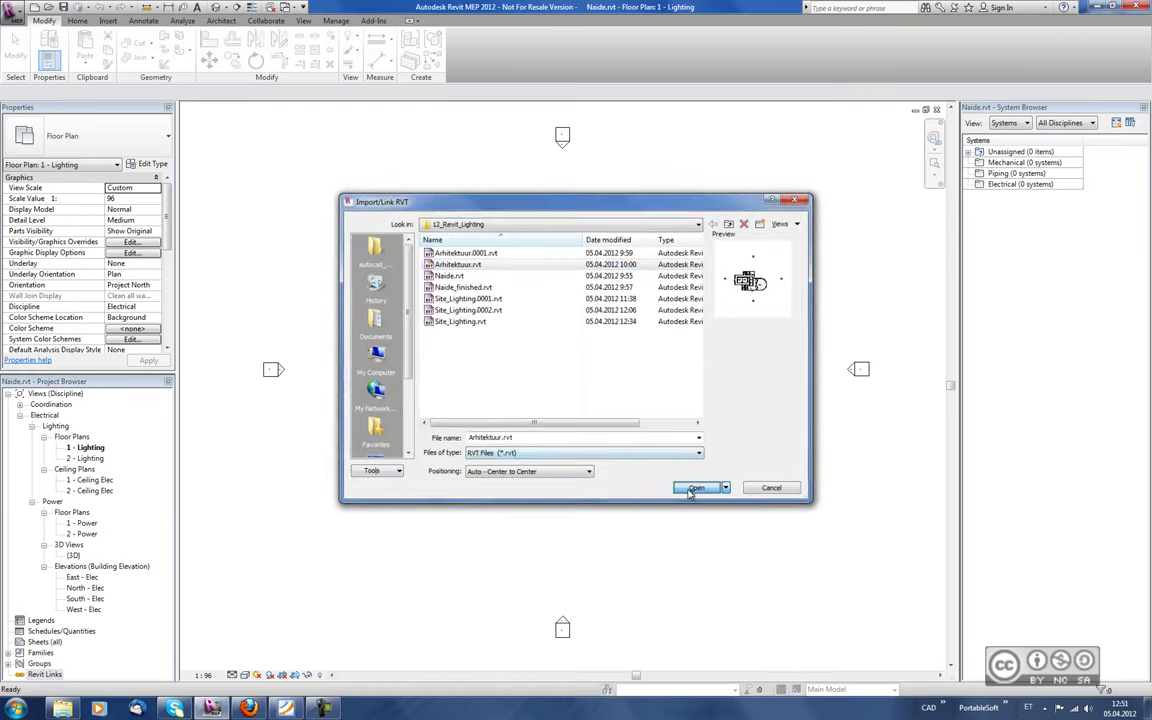
click(692, 488)
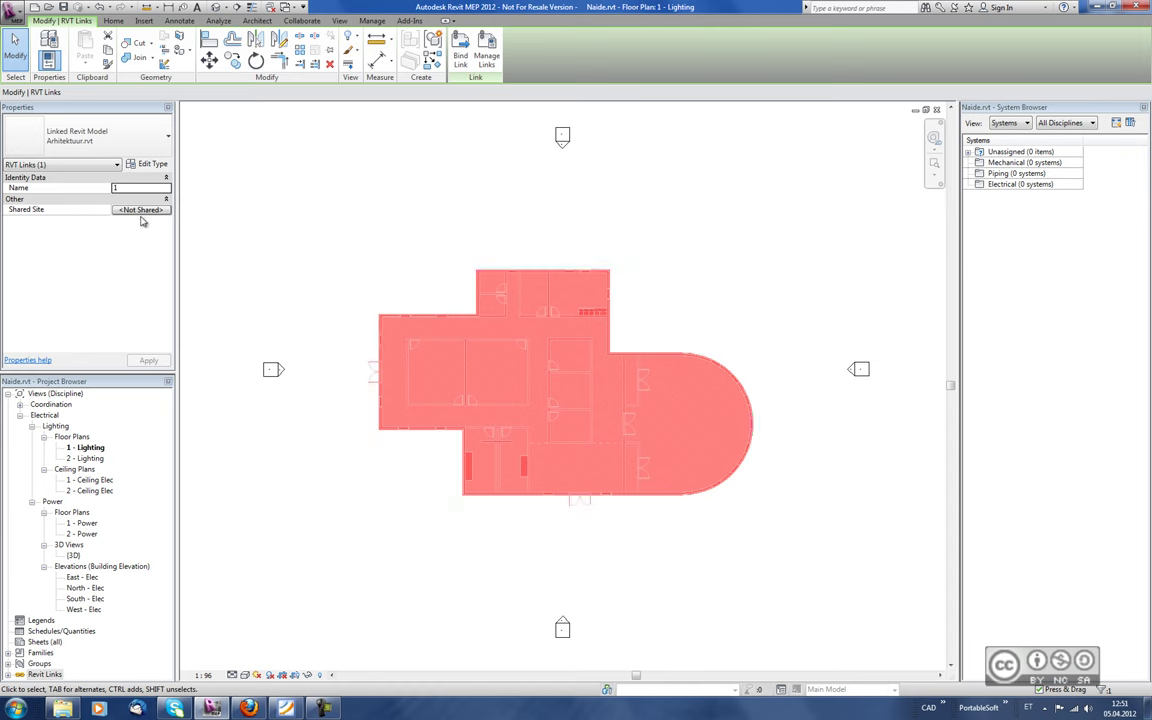
click(148, 163)
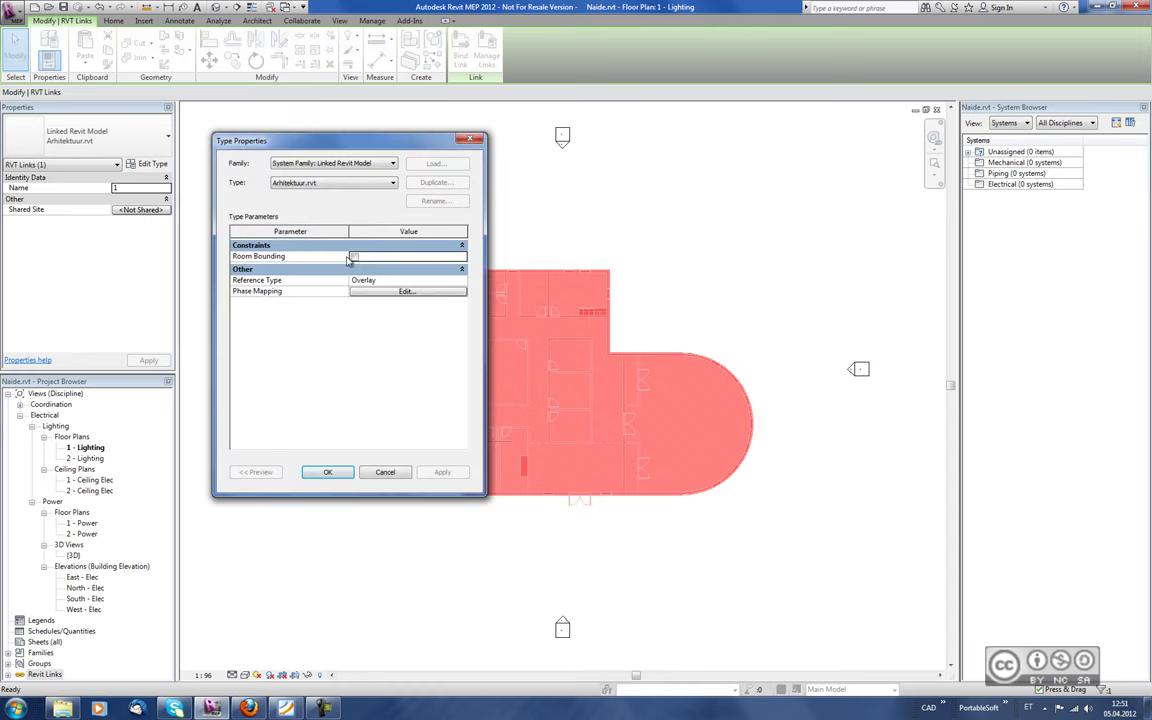
click(330, 471)
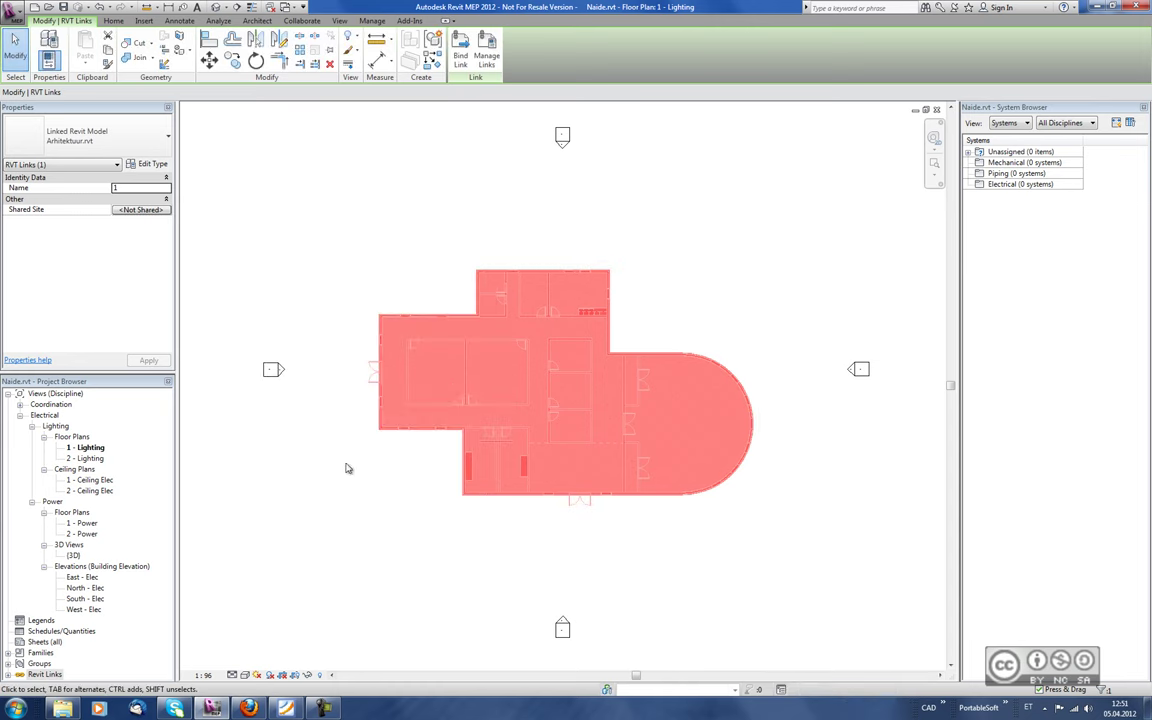
click(347, 468)
Place spaces in the upper-left room and the rounded right room.
click(181, 21)
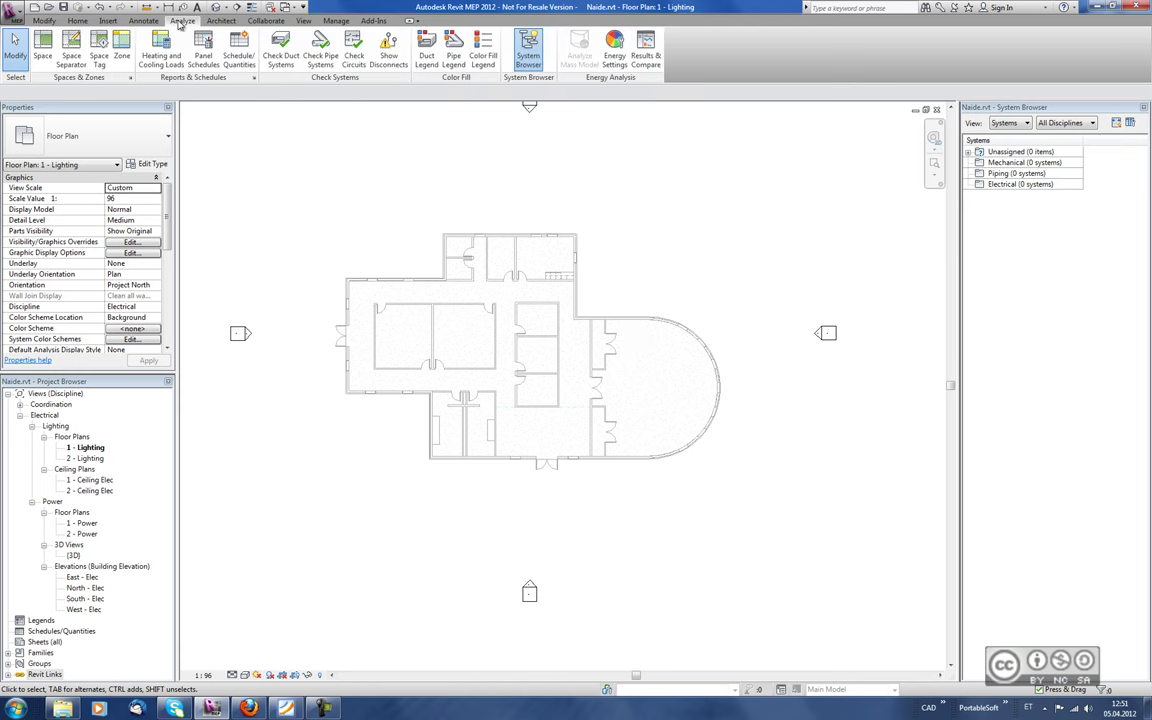
click(43, 45)
click(404, 338)
key(Escape)
key(Escape)
click(50, 58)
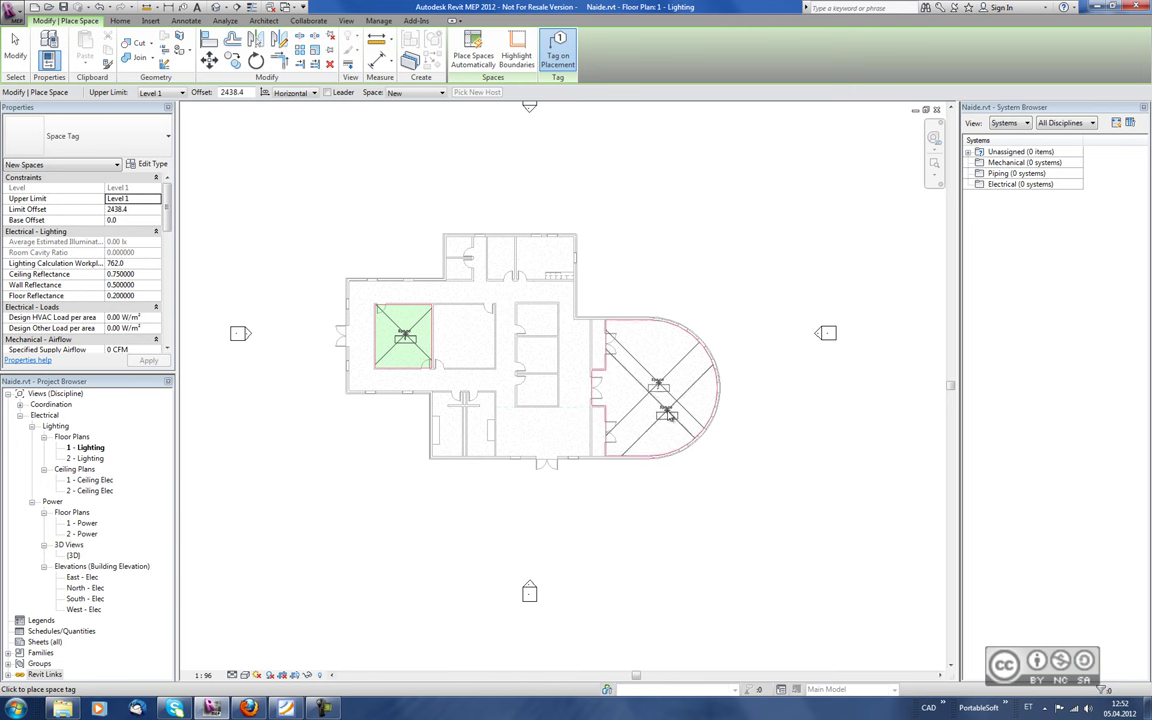
click(346, 20)
Cut Section 1 across the right room, open it and select the space.
click(256, 50)
click(757, 406)
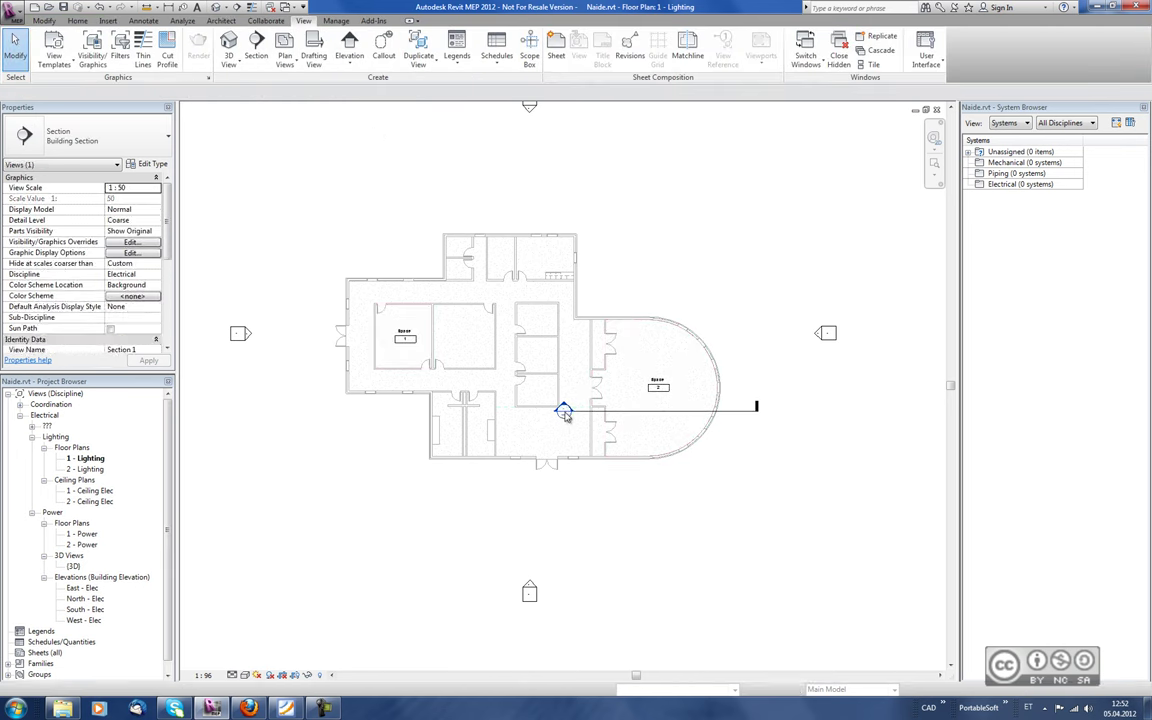
double_click(563, 411)
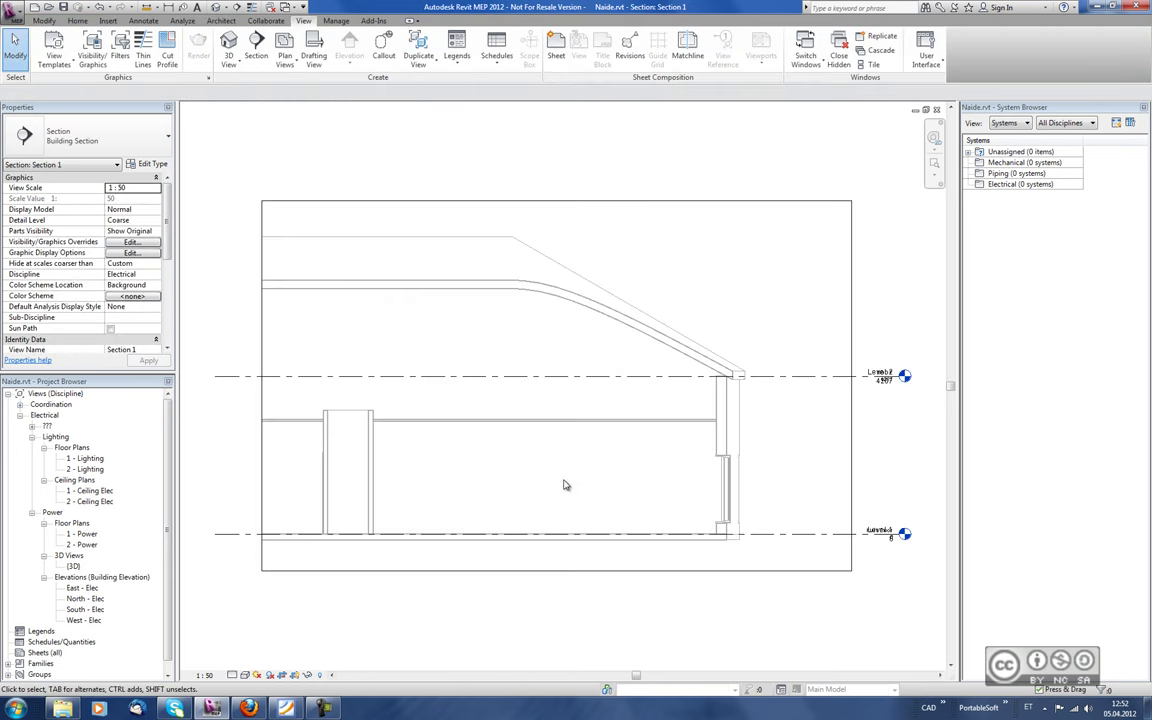
click(540, 455)
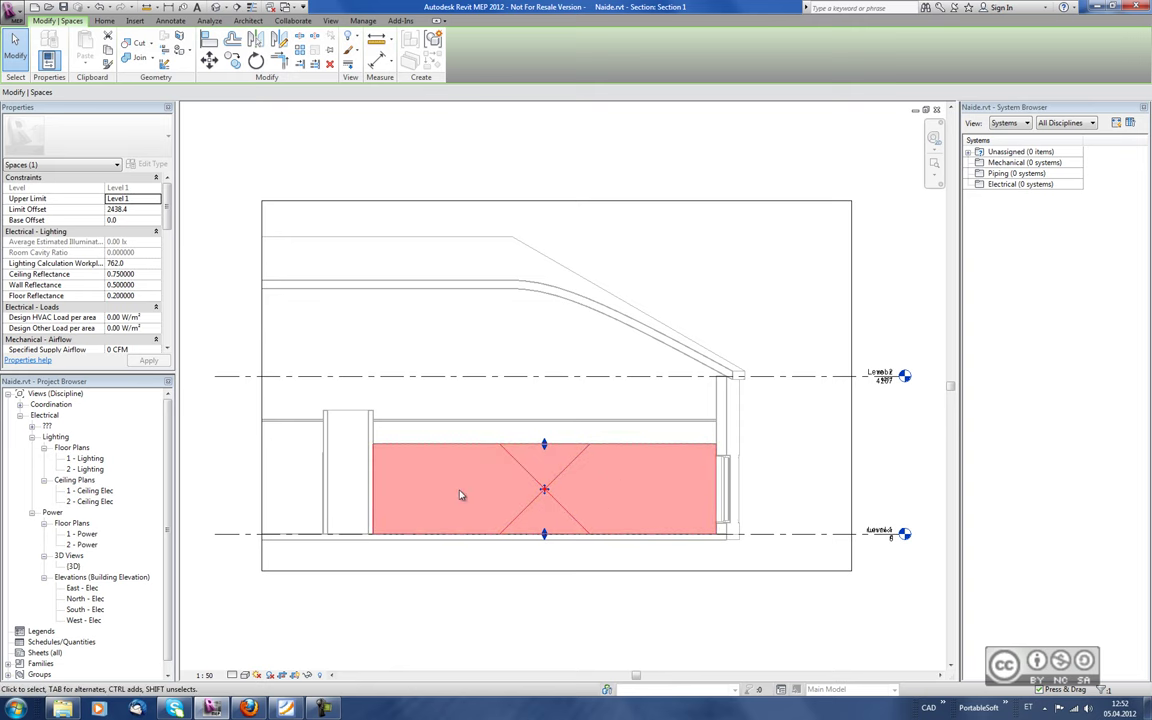
Adjust the space's Upper Limit and raise its top in Section 1.
click(145, 199)
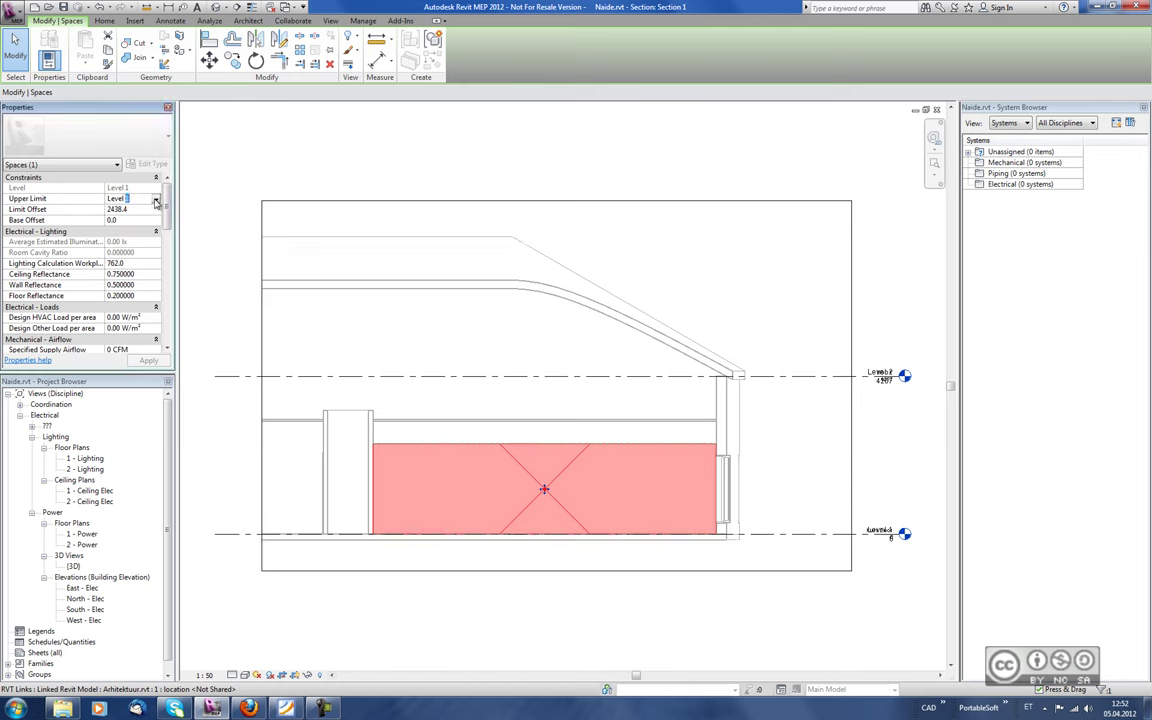
drag(544, 443, 563, 407)
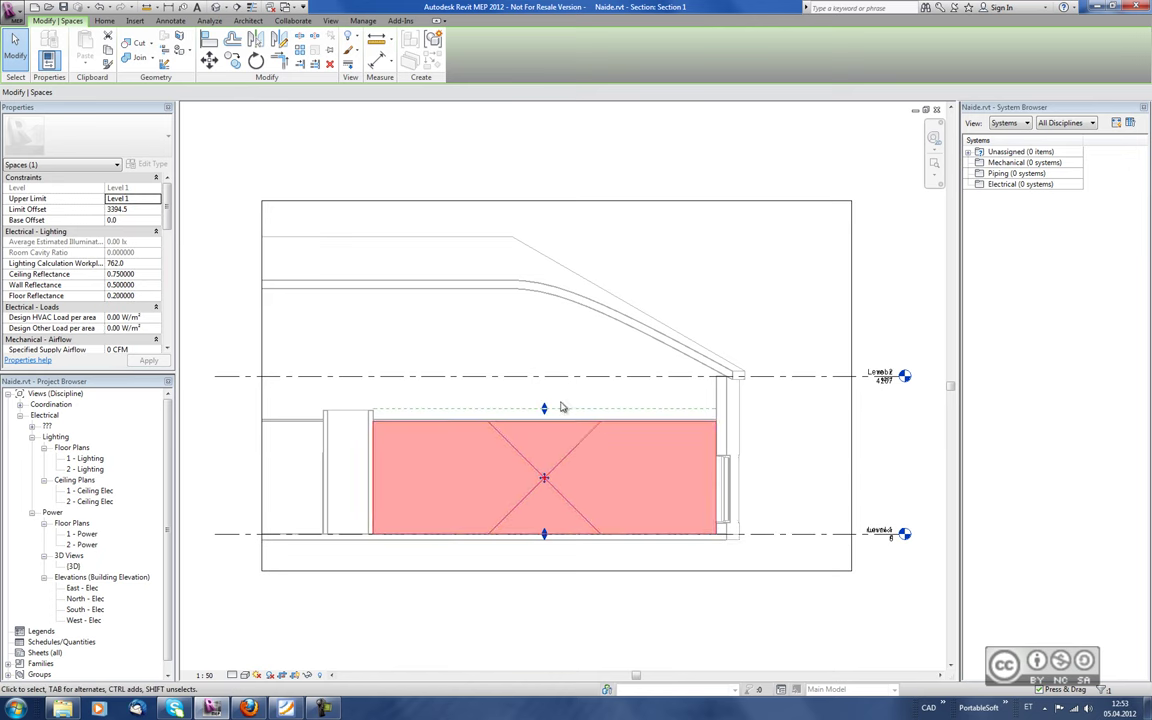
key(Escape)
click(576, 427)
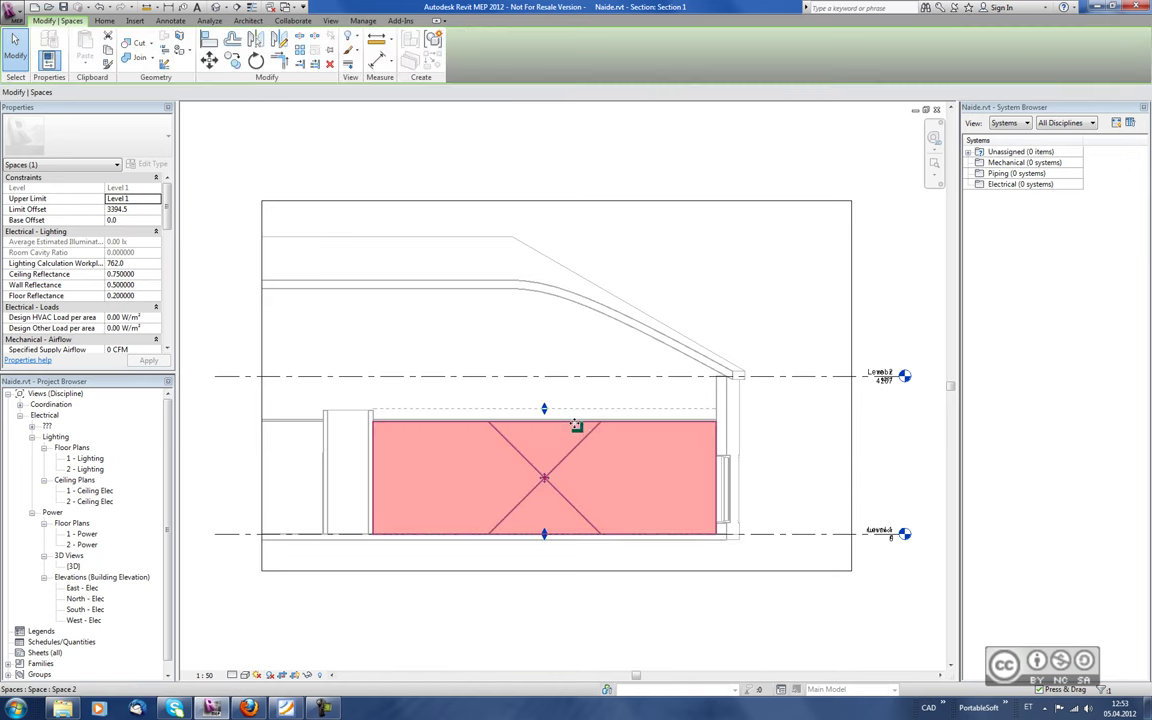
drag(167, 195, 168, 270)
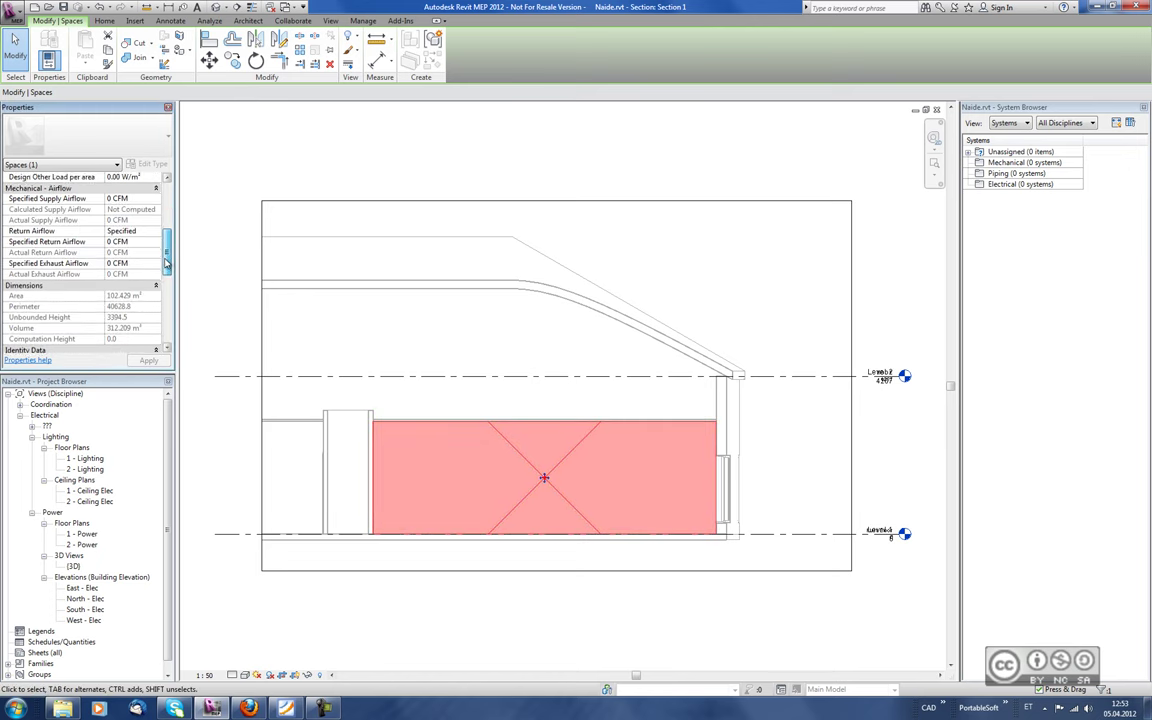
Drag the conference room space's top below the ceiling to a 2065.7 limit offset.
click(446, 476)
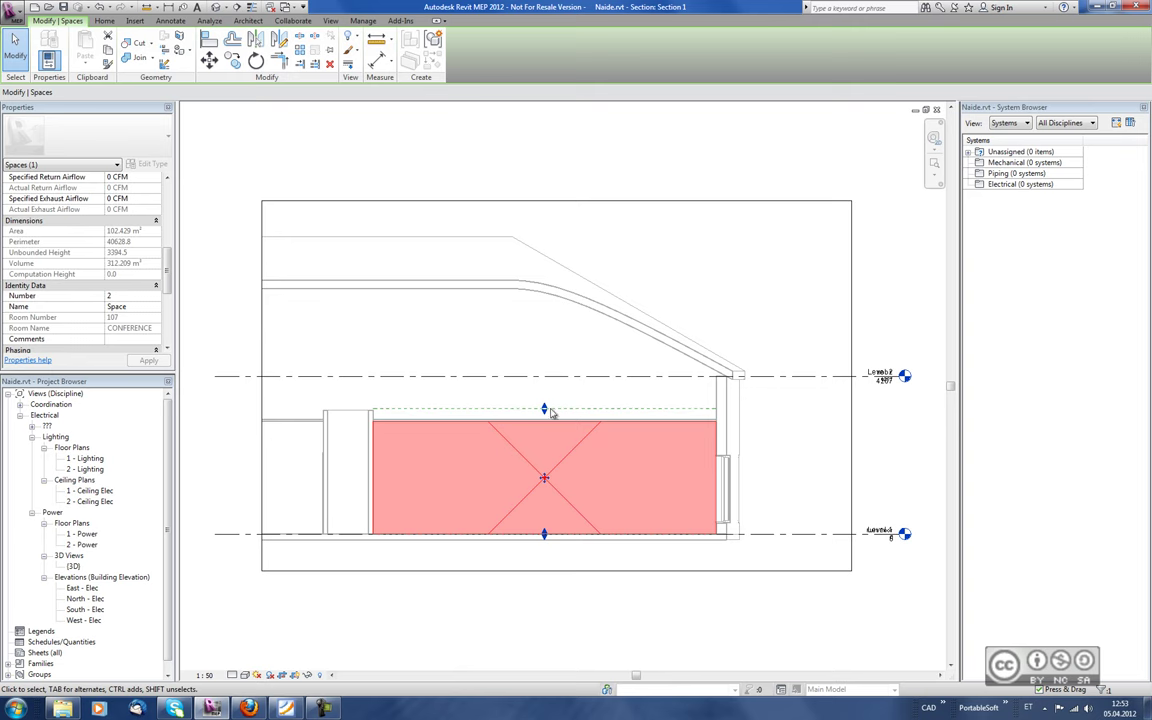
drag(545, 410, 545, 367)
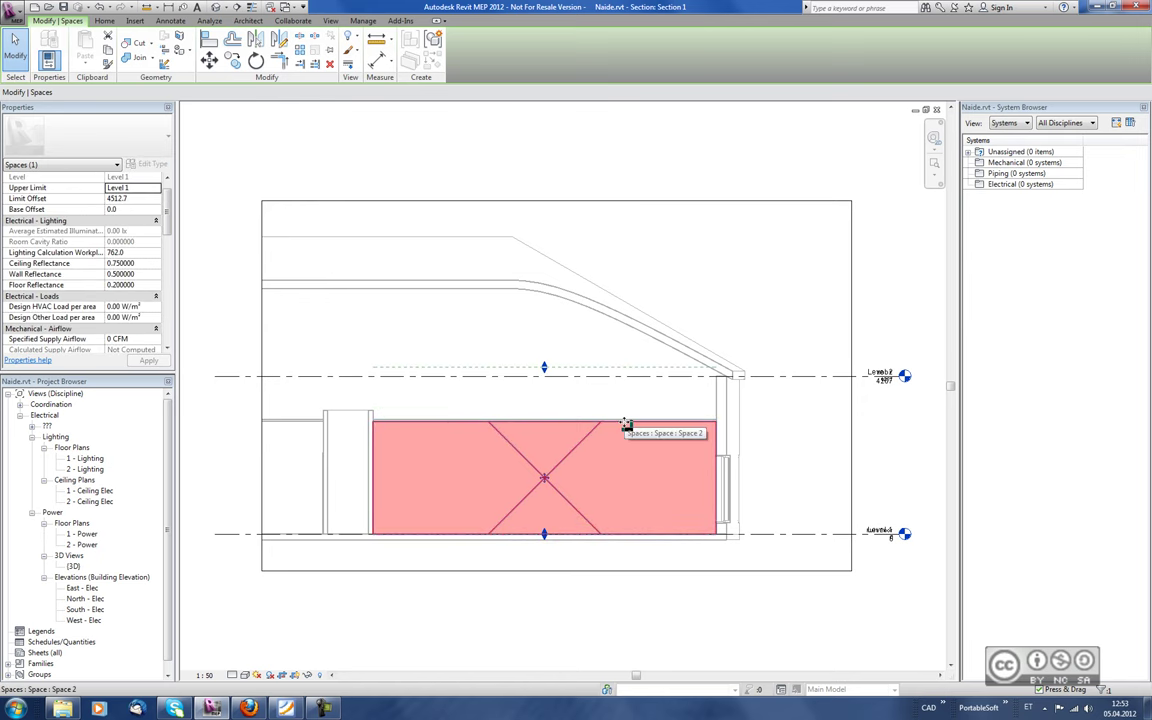
scroll(18, 238, down, 5)
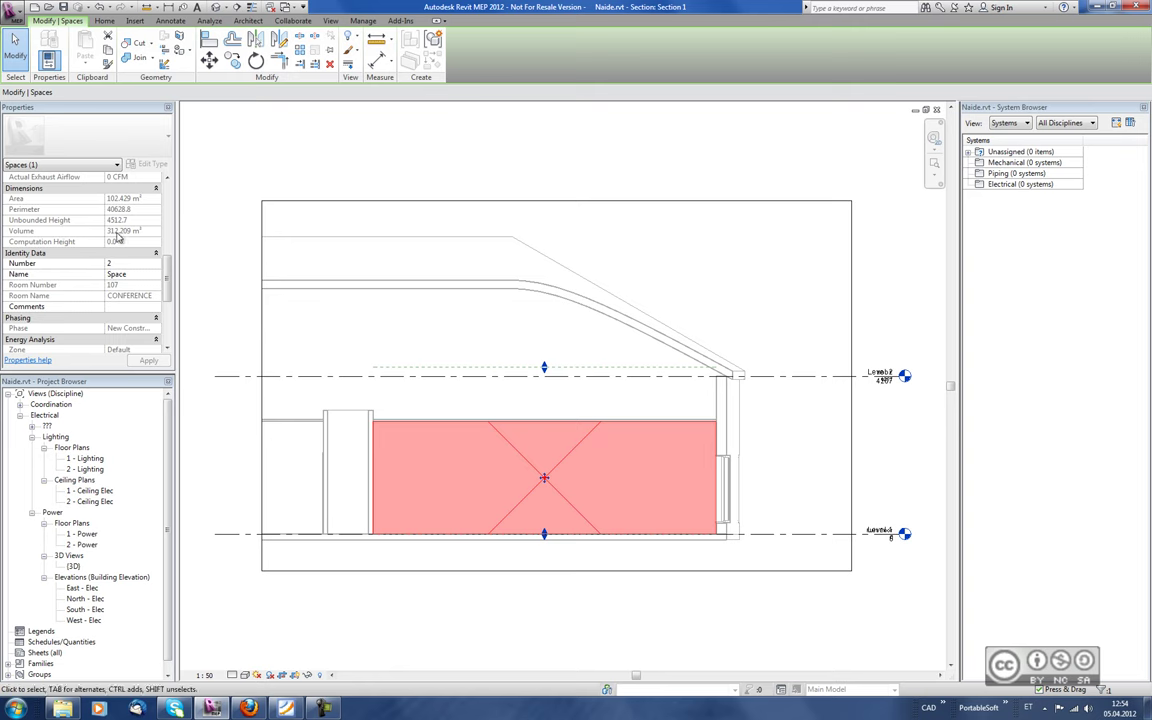
drag(544, 367, 549, 460)
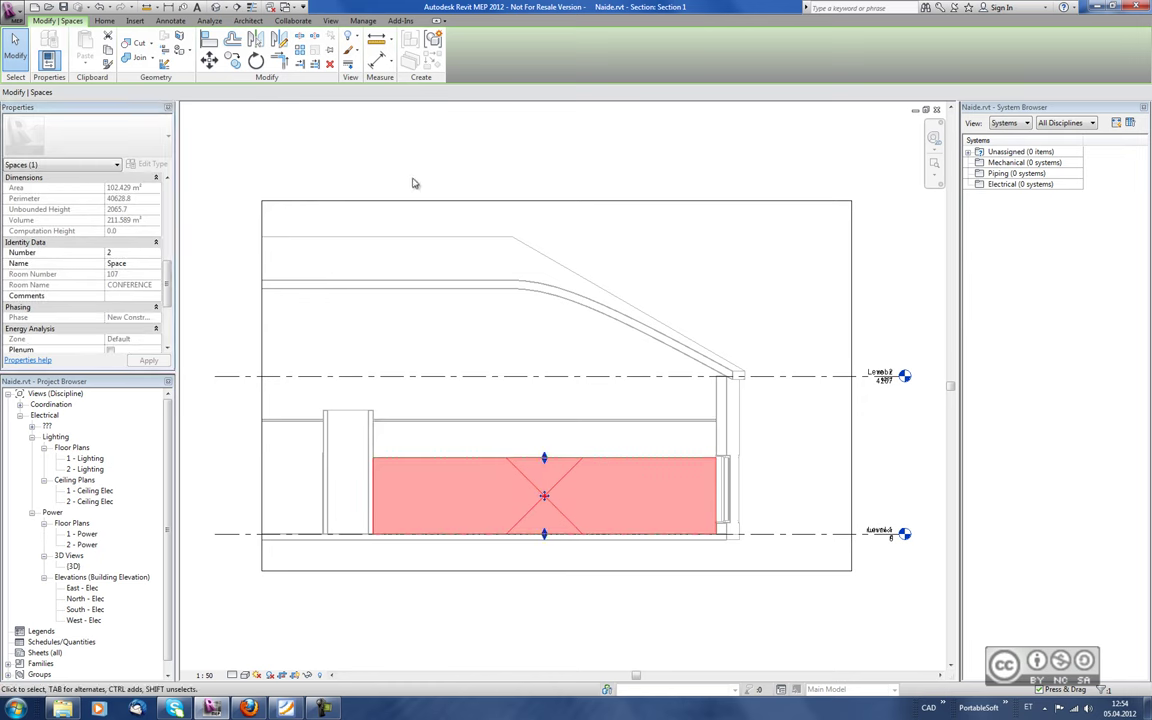
click(205, 21)
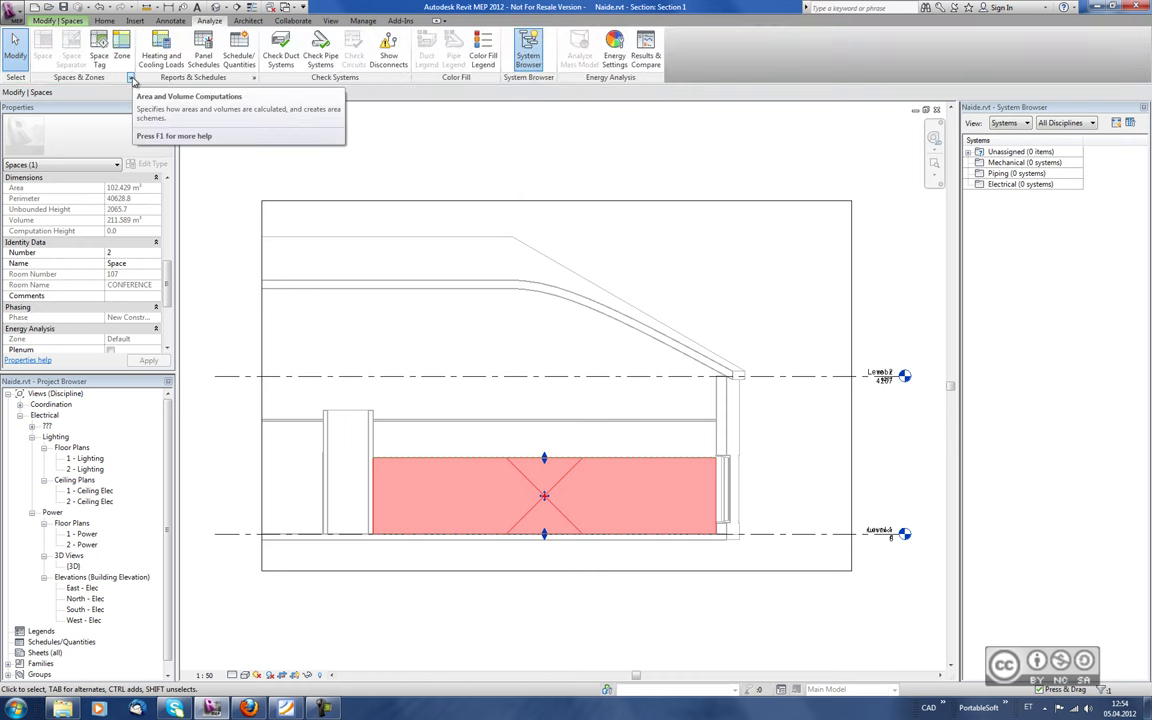
click(130, 78)
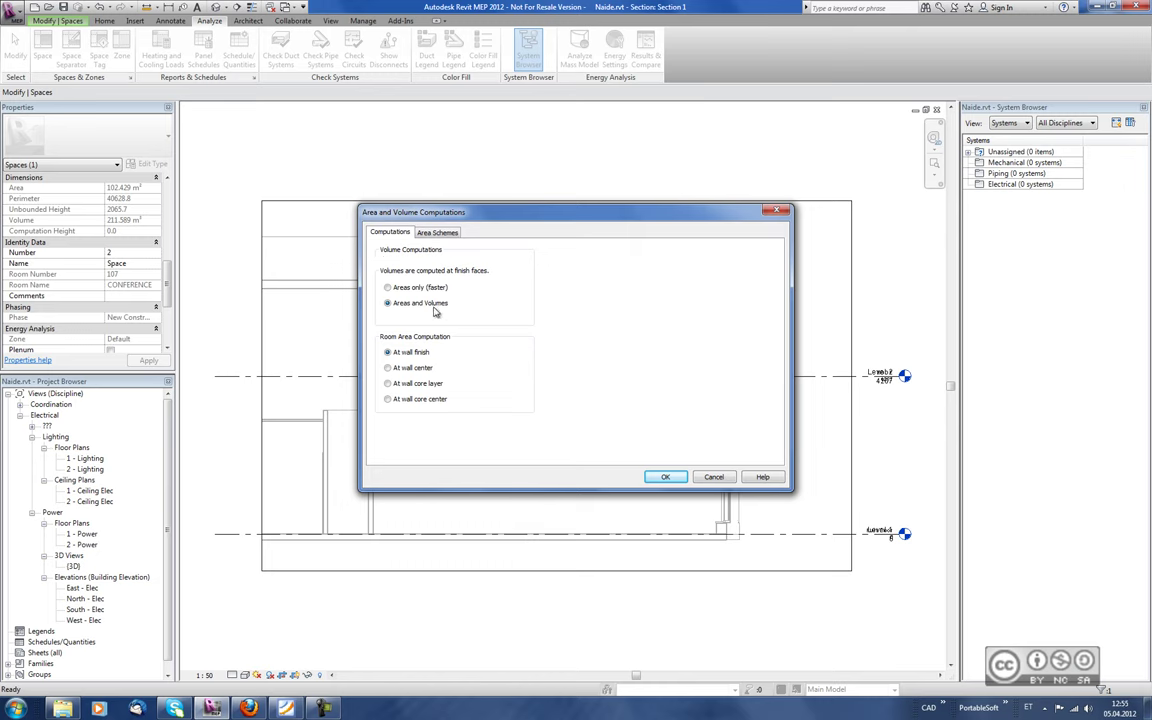
click(665, 476)
click(603, 459)
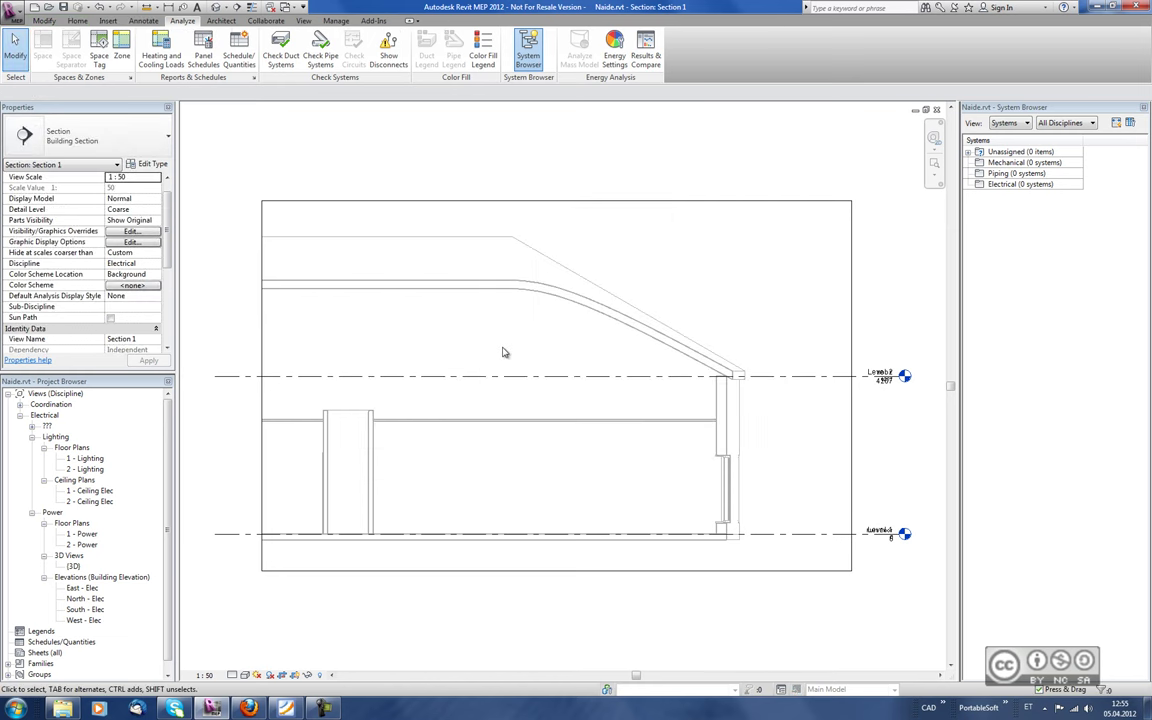
double_click(88, 458)
click(99, 50)
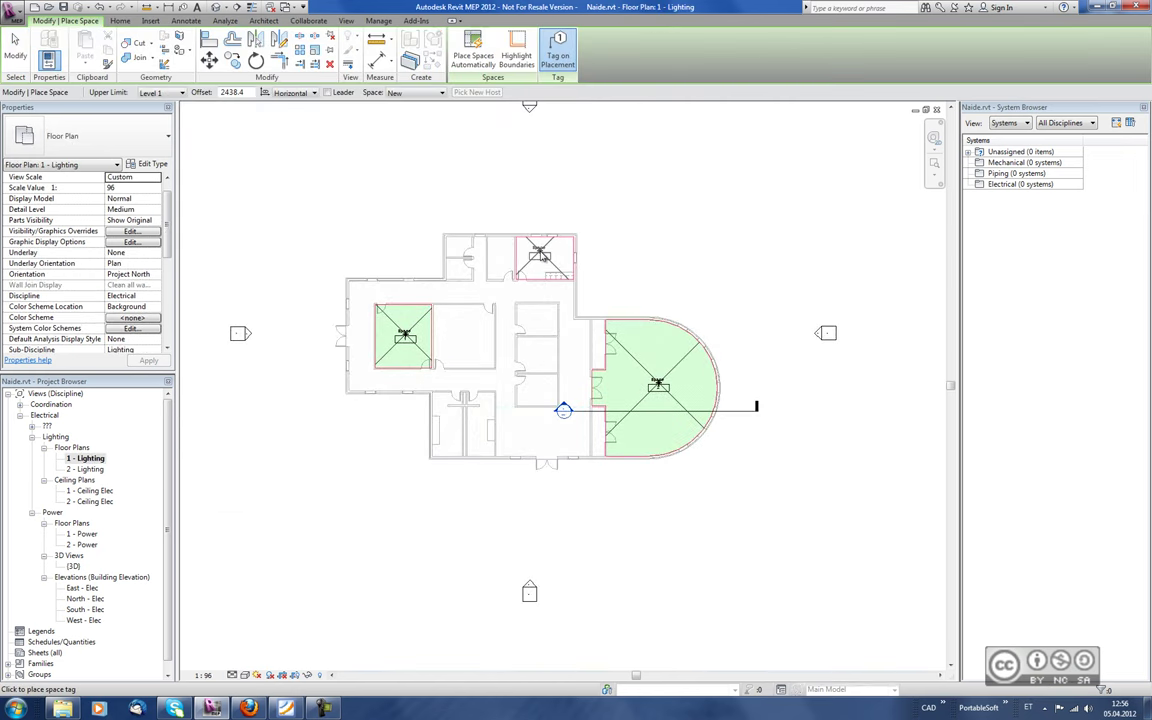
key(Escape)
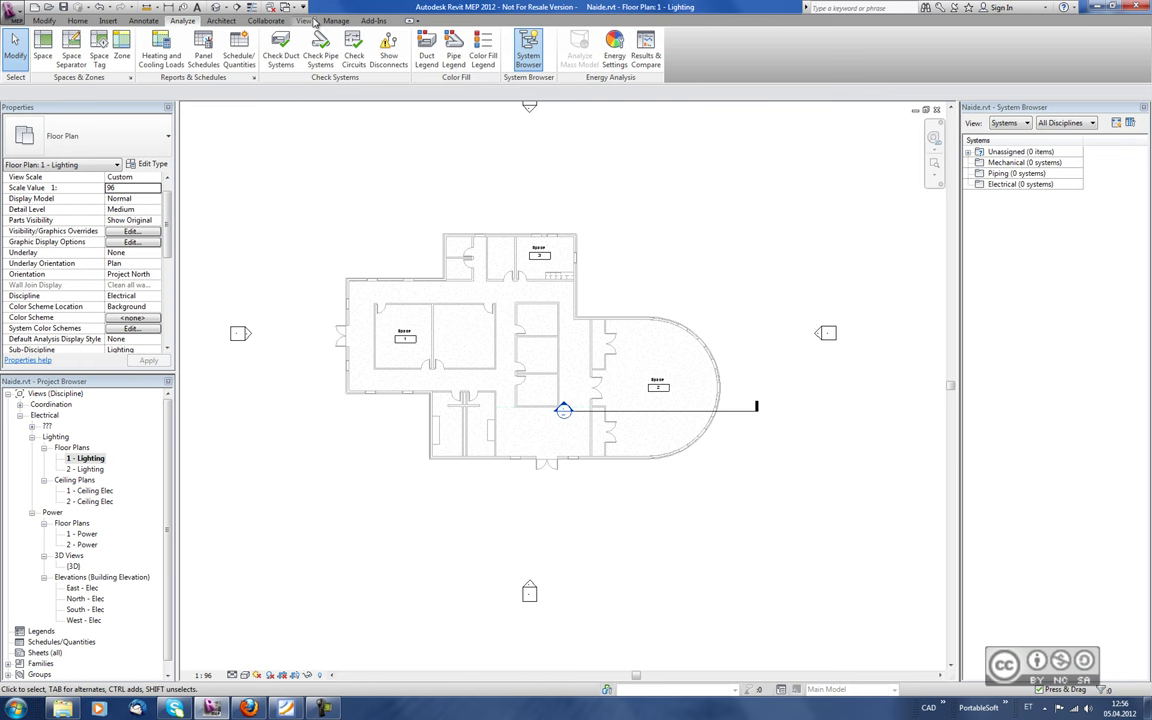
click(303, 21)
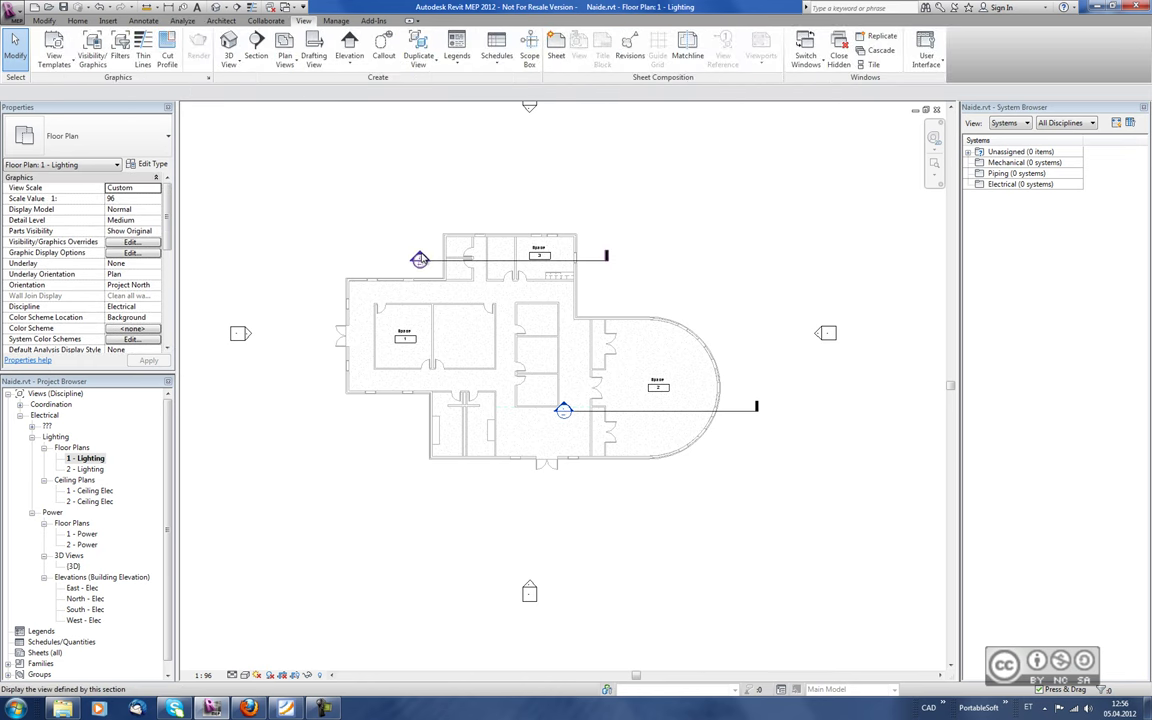
double_click(563, 409)
click(652, 462)
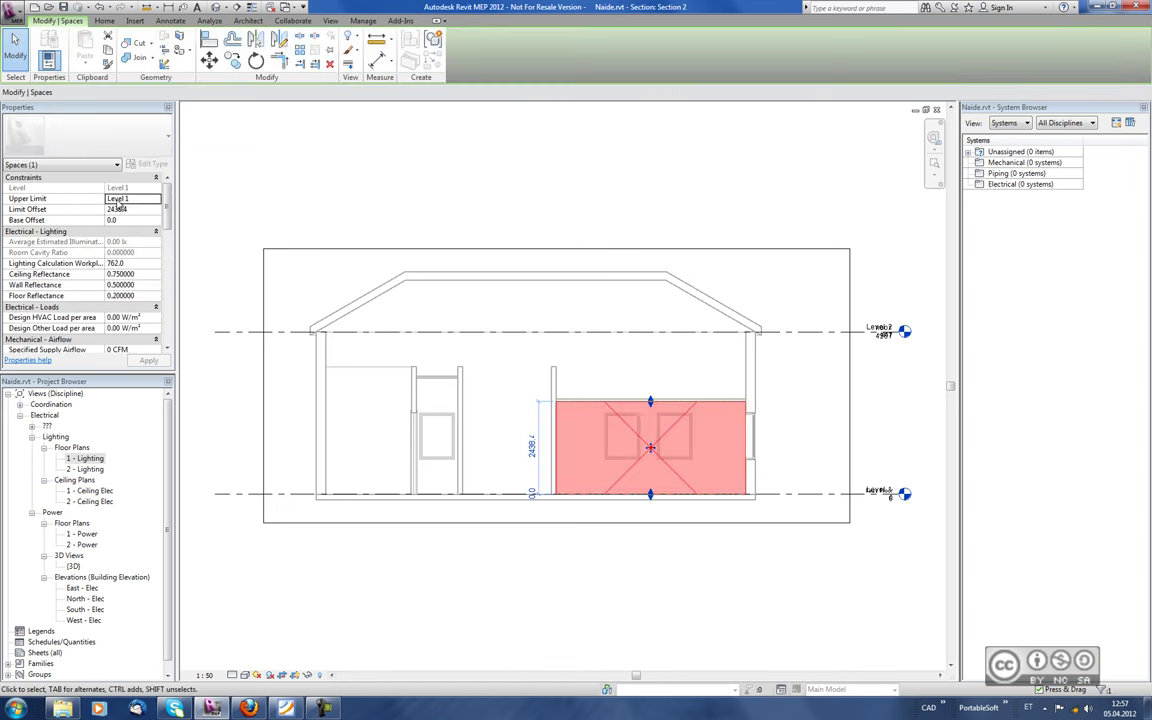
click(128, 198)
click(155, 201)
click(120, 188)
click(137, 208)
text(0)
key(Tab)
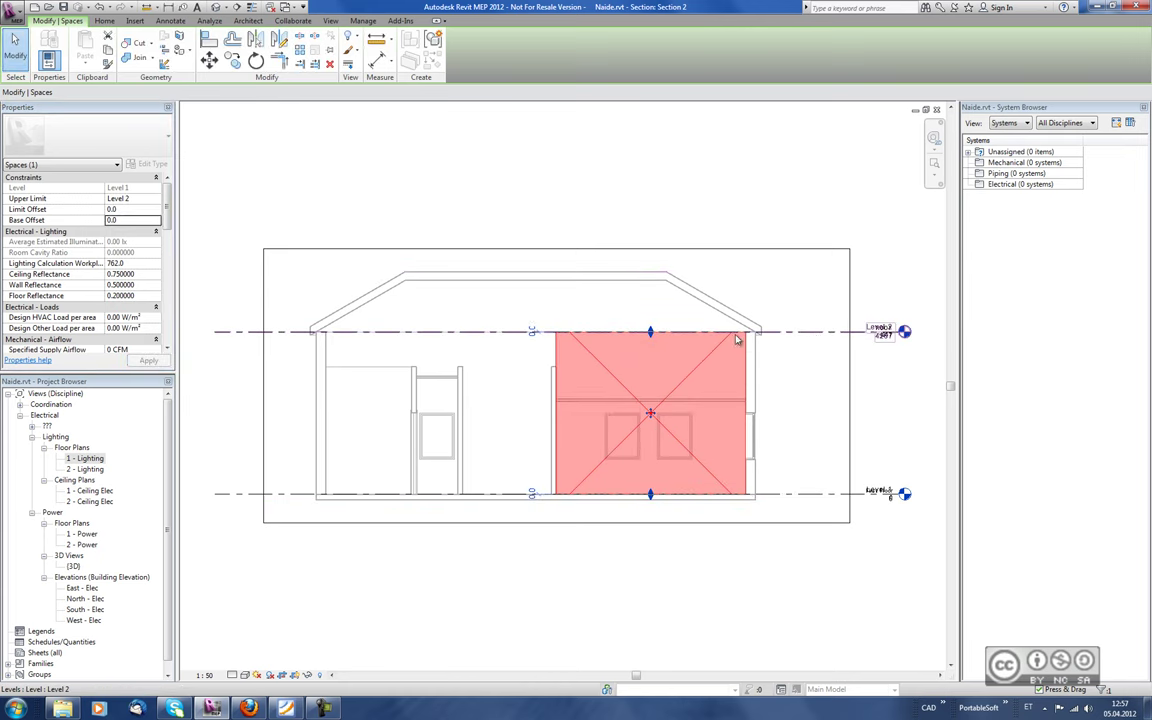
key(Escape)
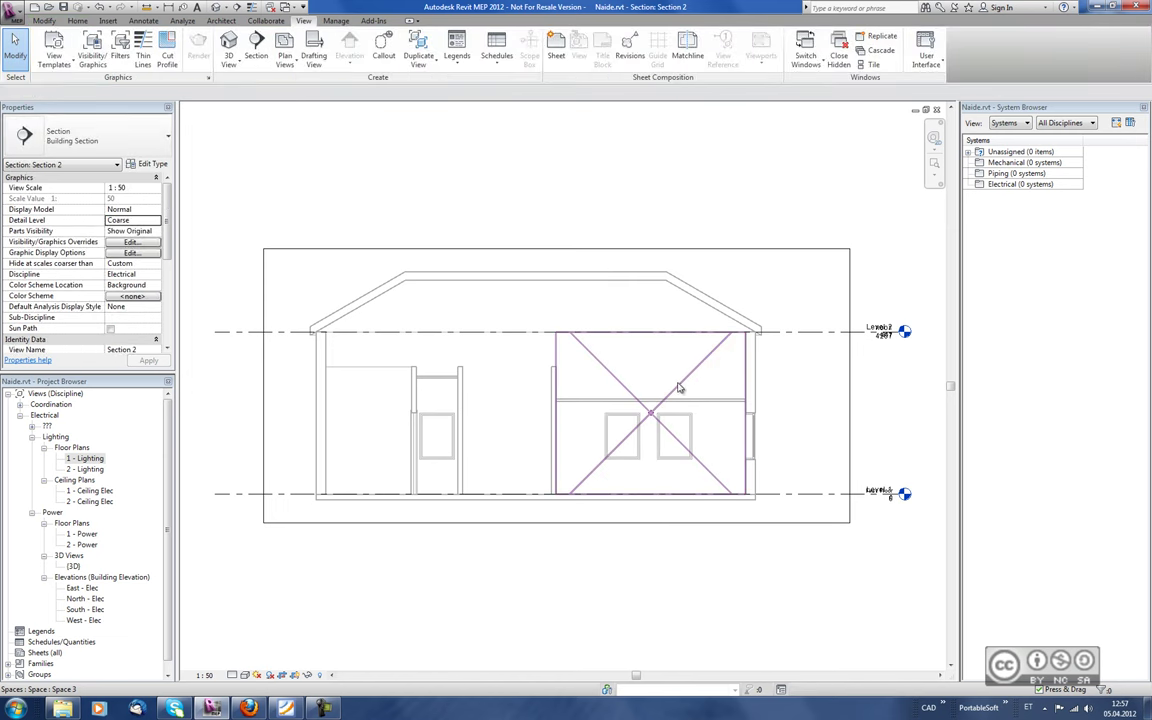
Raise the space's top into the roof to a 1938.3 limit offset, then return to 1 - Lighting.
click(680, 440)
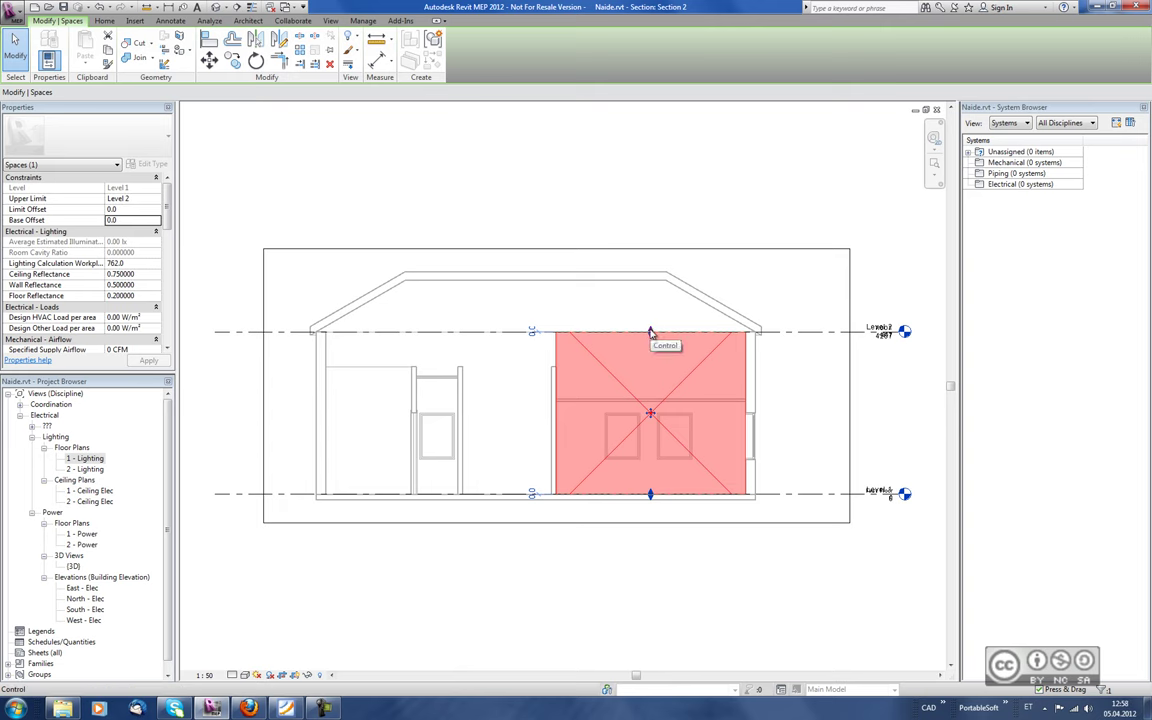
drag(650, 332, 651, 259)
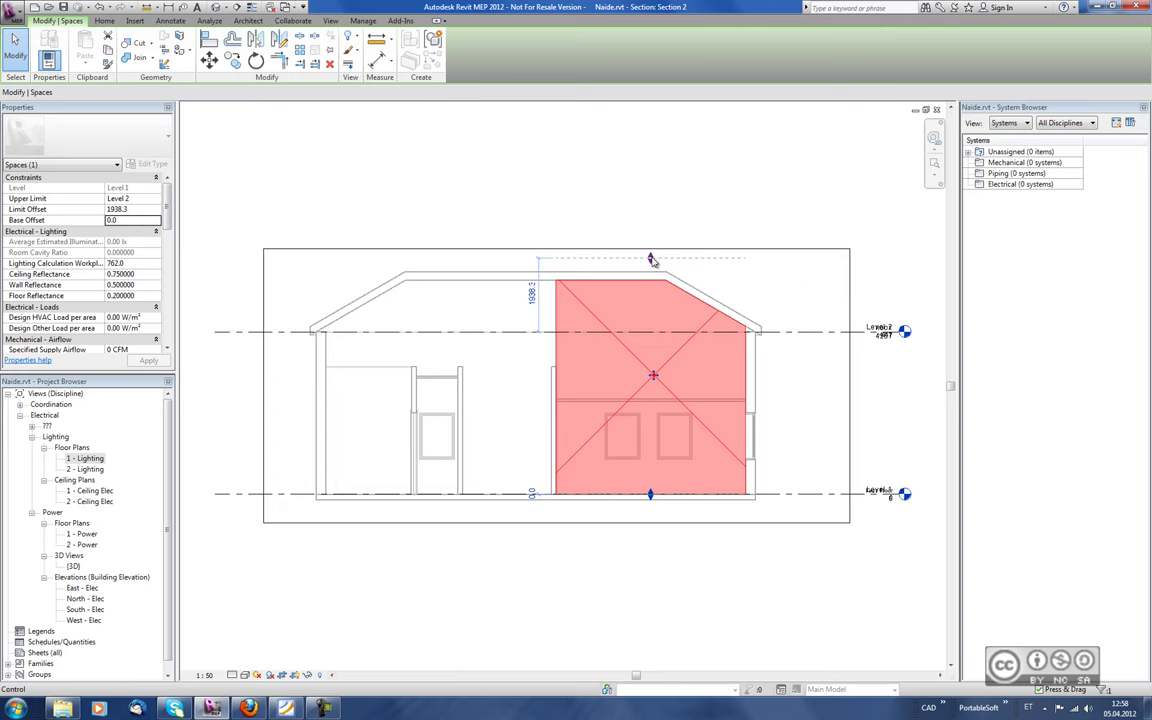
mouse_move(166, 205)
mouse_down()
mouse_move(168, 322)
mouse_move(158, 275)
mouse_up()
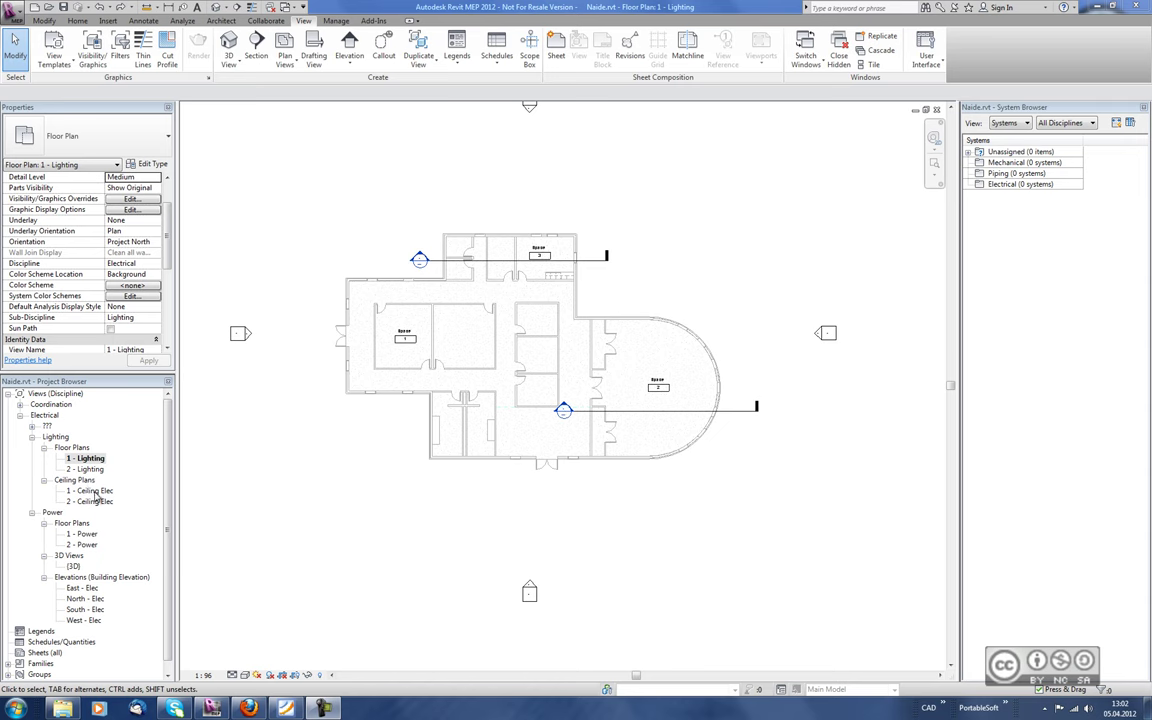
Open the 1 - Ceiling Elec reflected ceiling plan from the Project Browser.
double_click(89, 490)
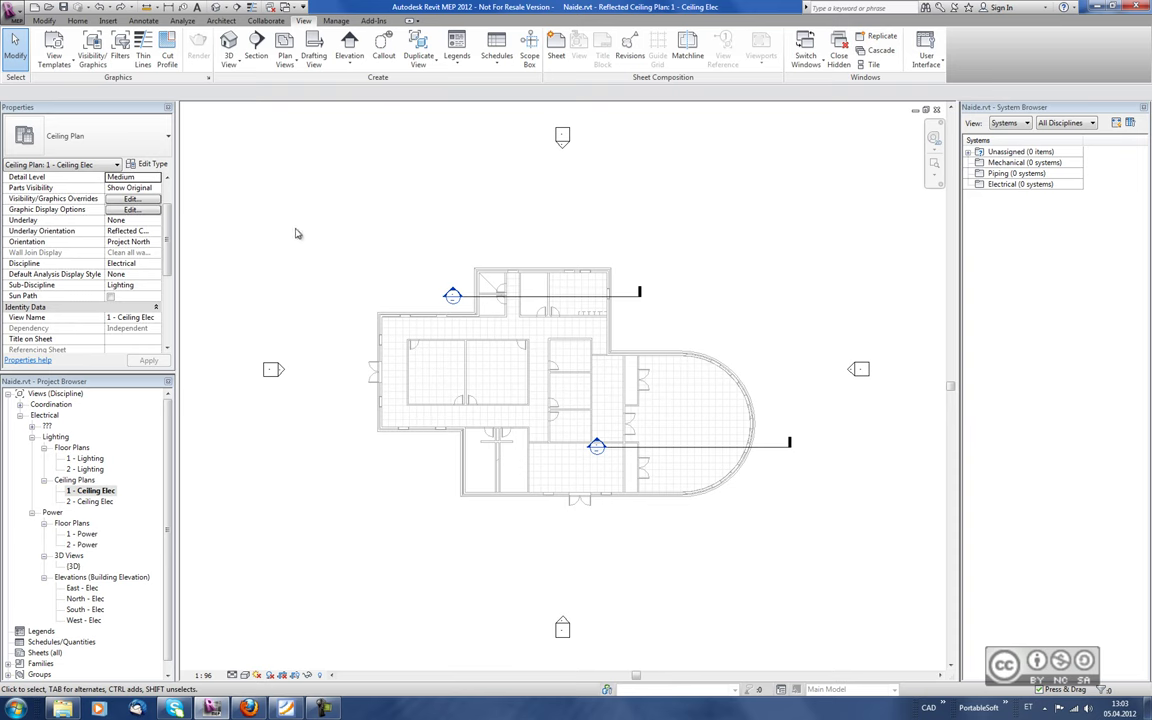
click(92, 50)
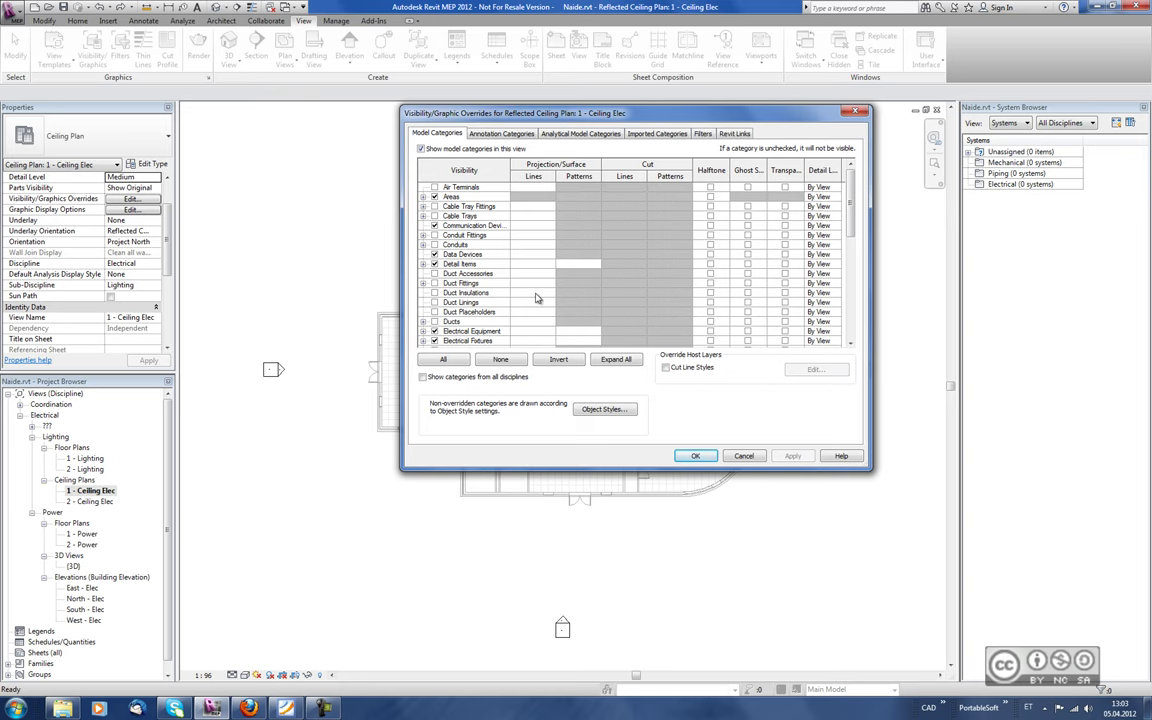
click(695, 455)
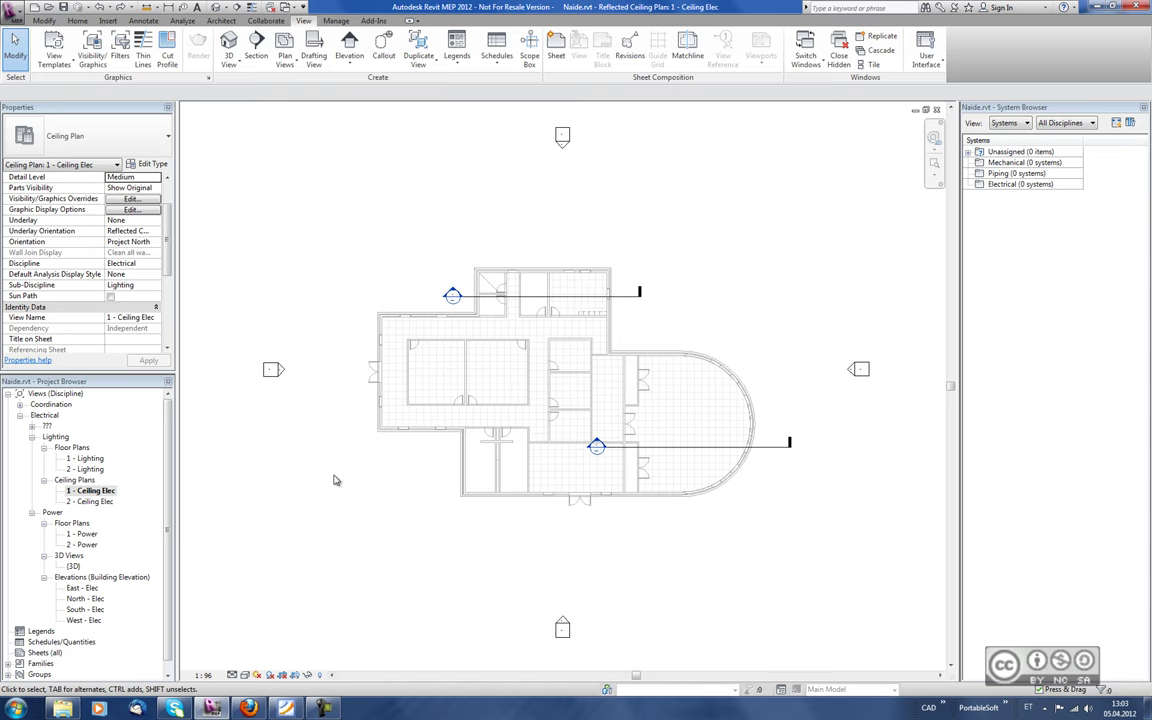
click(92, 48)
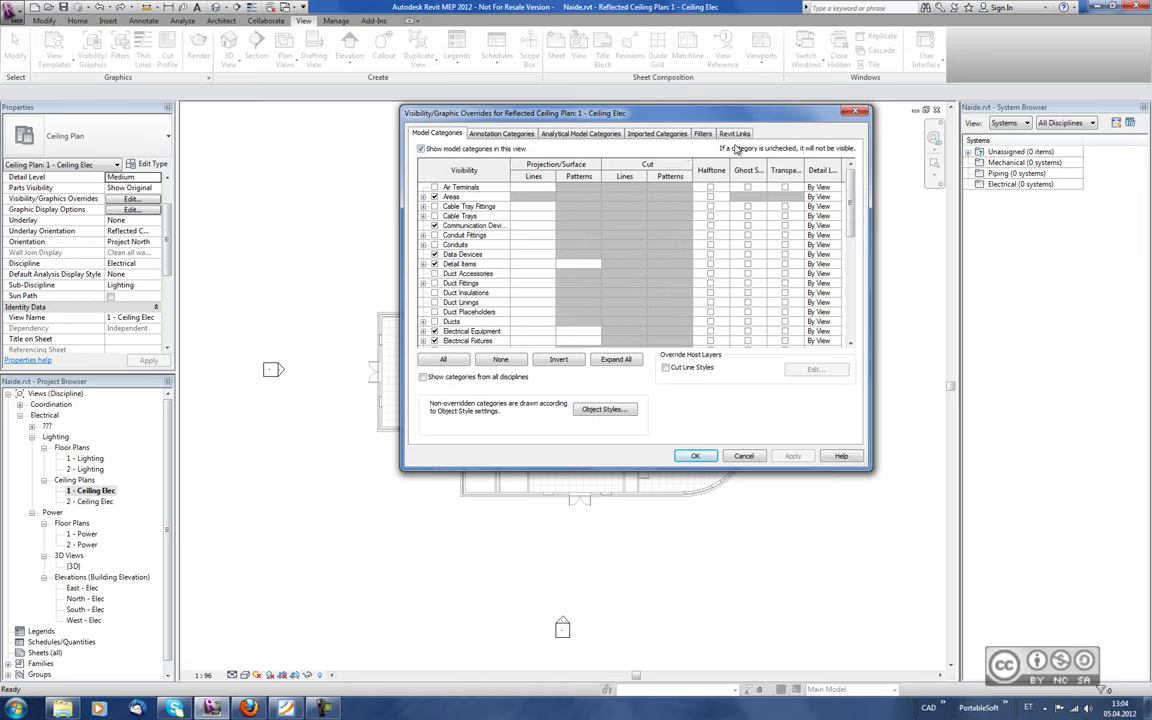
click(745, 136)
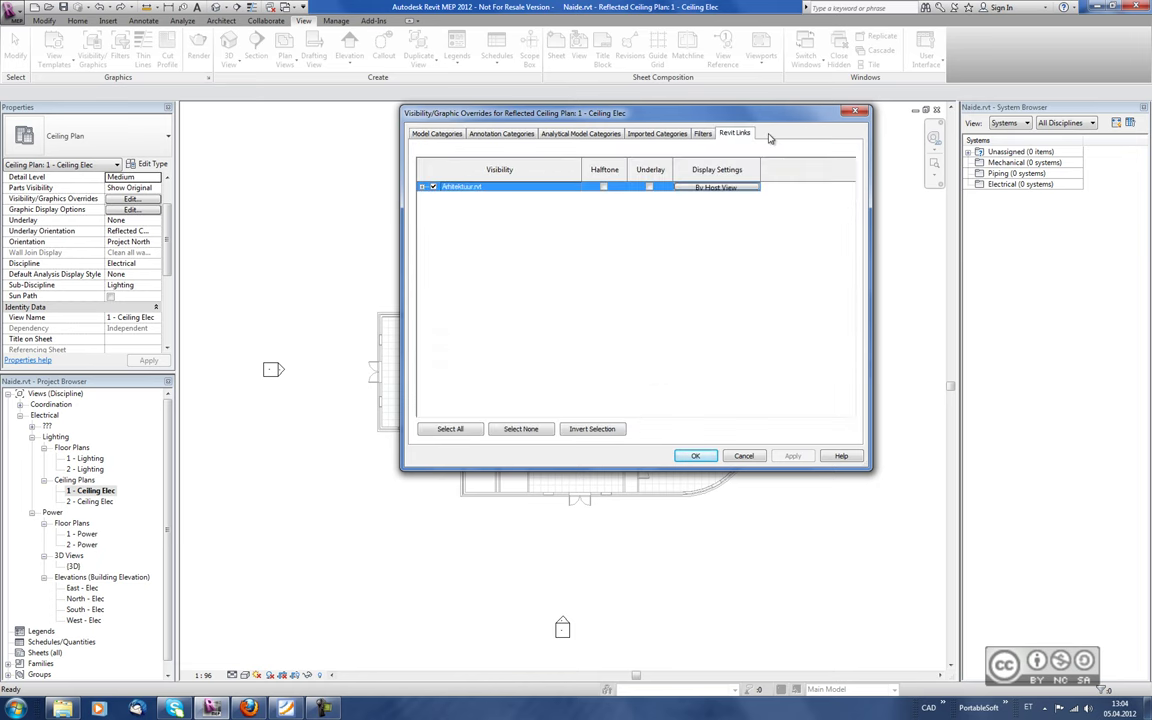
click(422, 187)
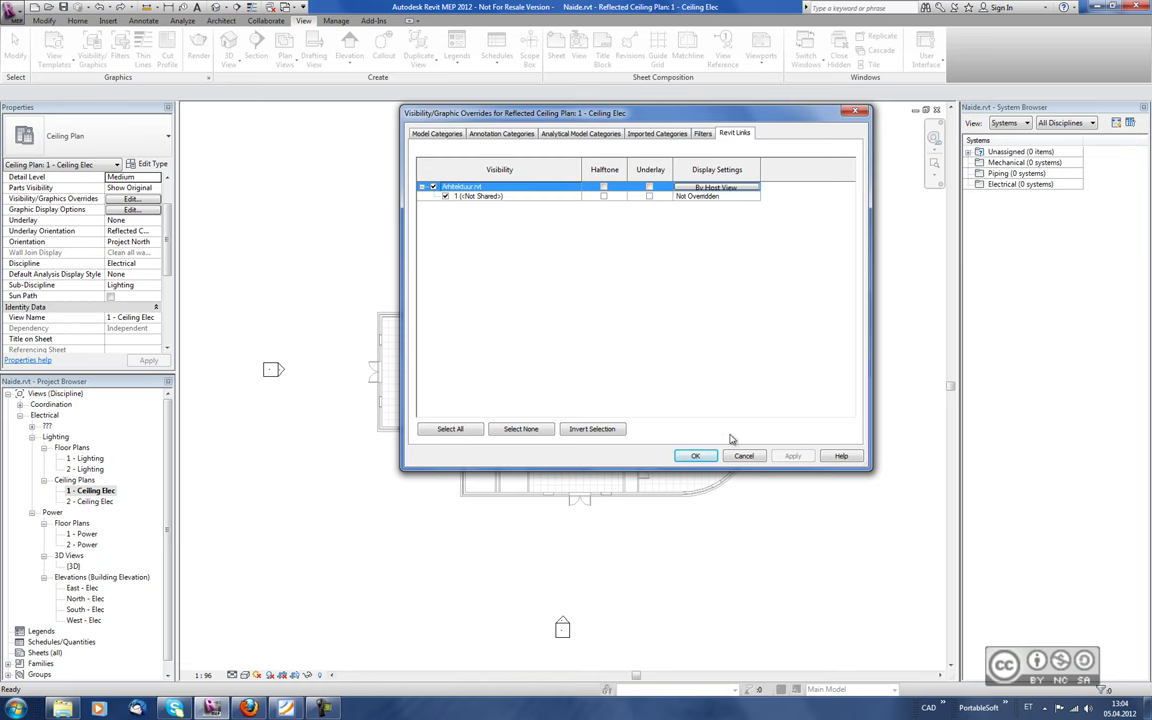
click(695, 455)
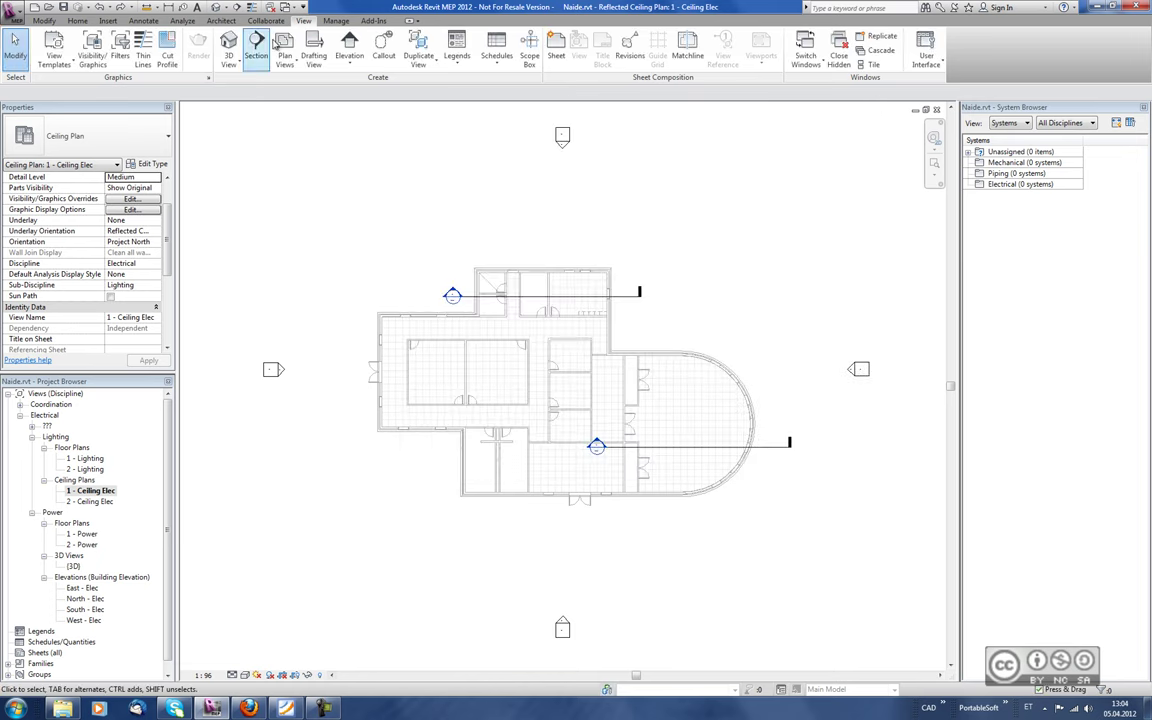
click(266, 21)
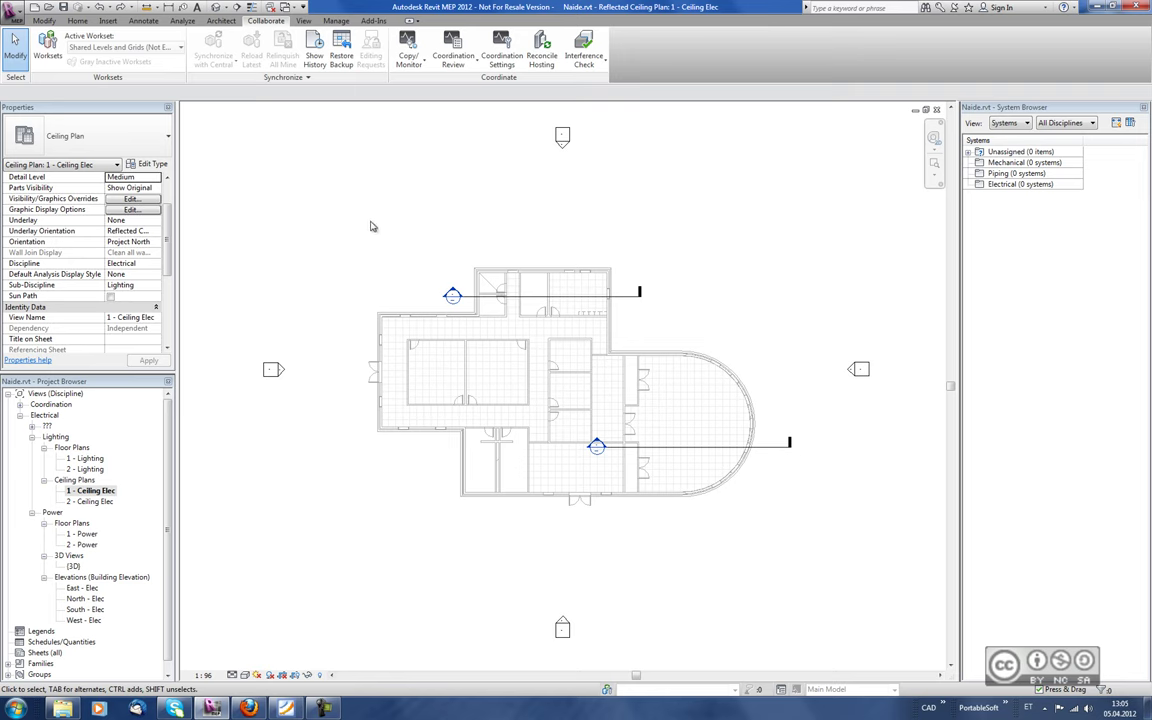
click(303, 21)
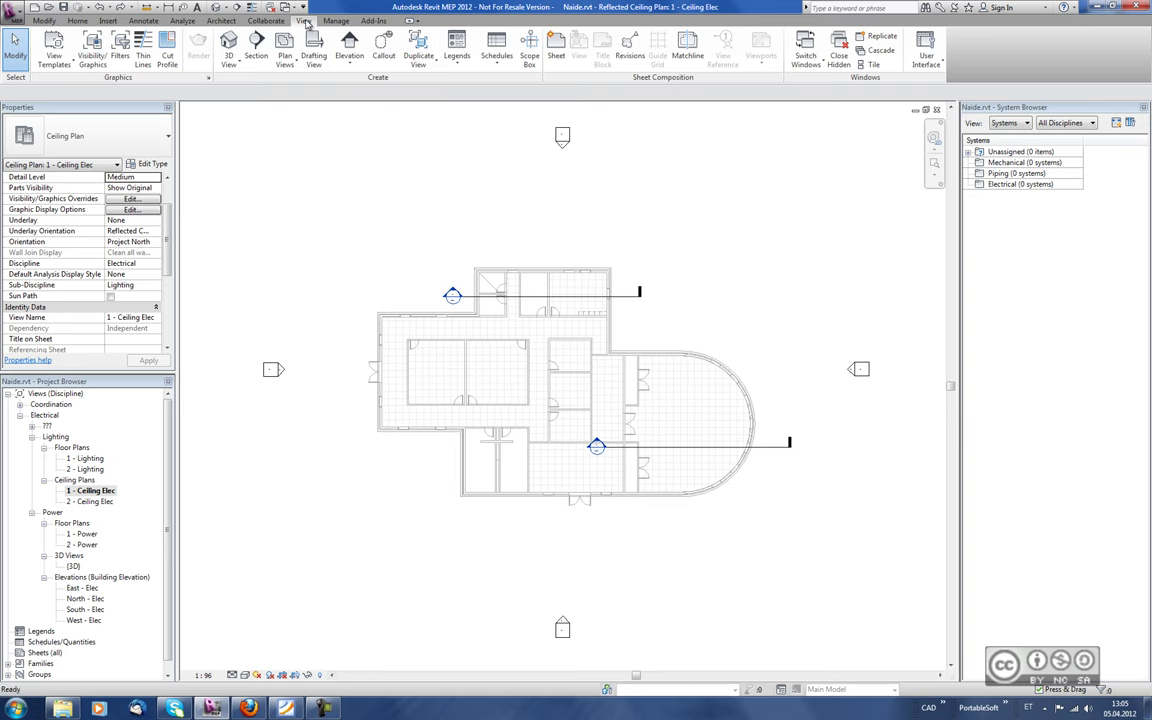
click(288, 64)
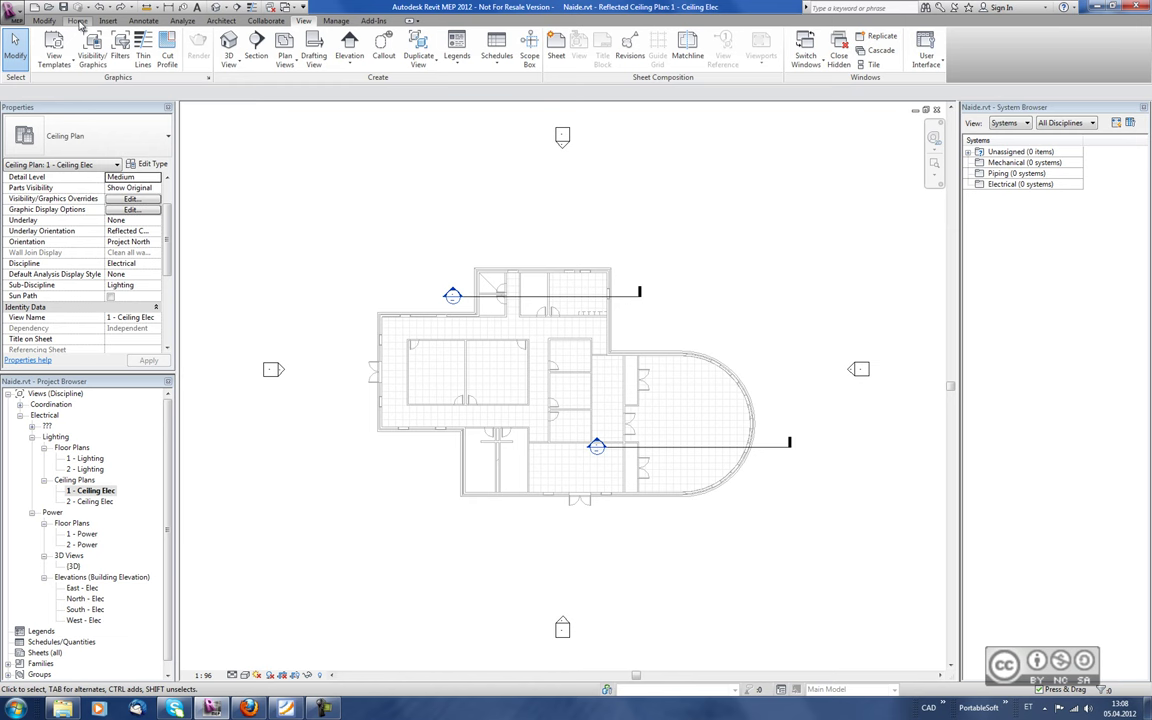
click(78, 21)
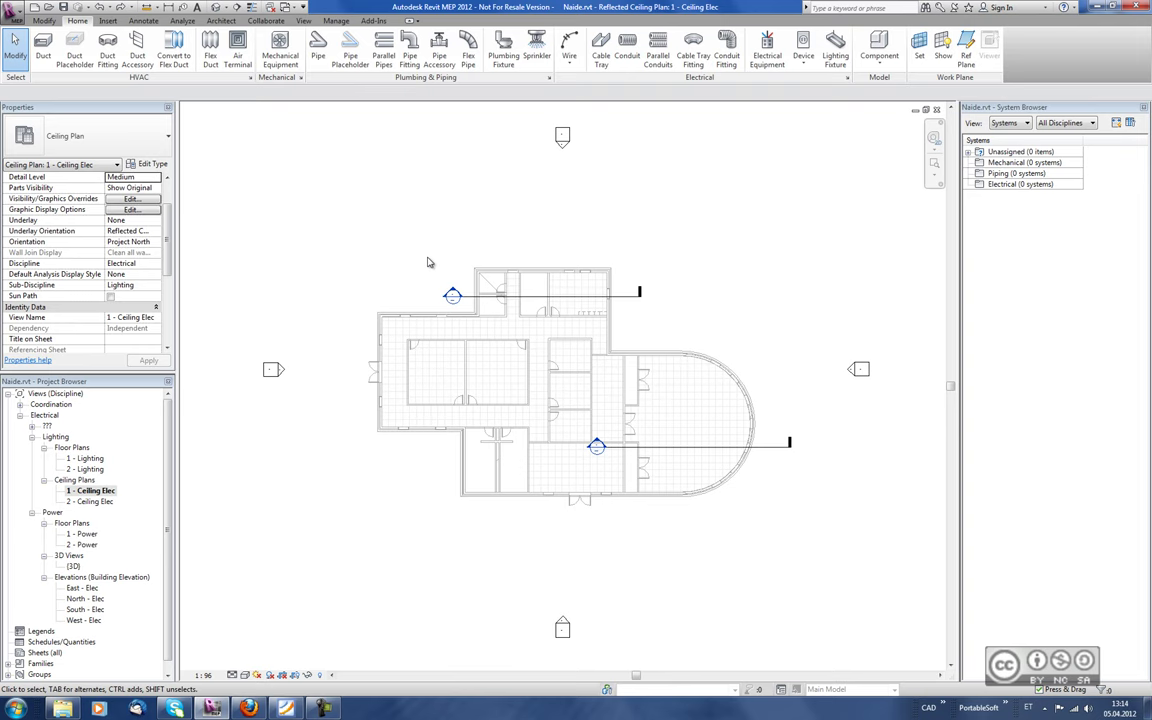
Enable worksharing for Naide.rvt, making Workset1 the active workset.
click(246, 21)
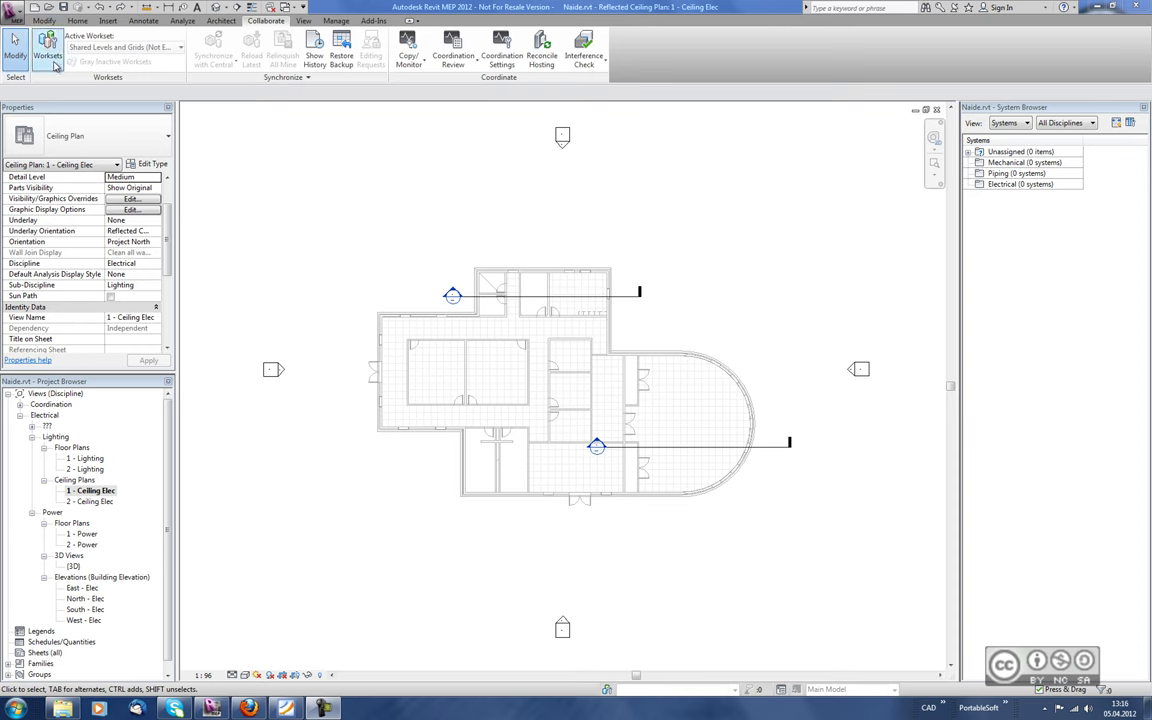
key(Return)
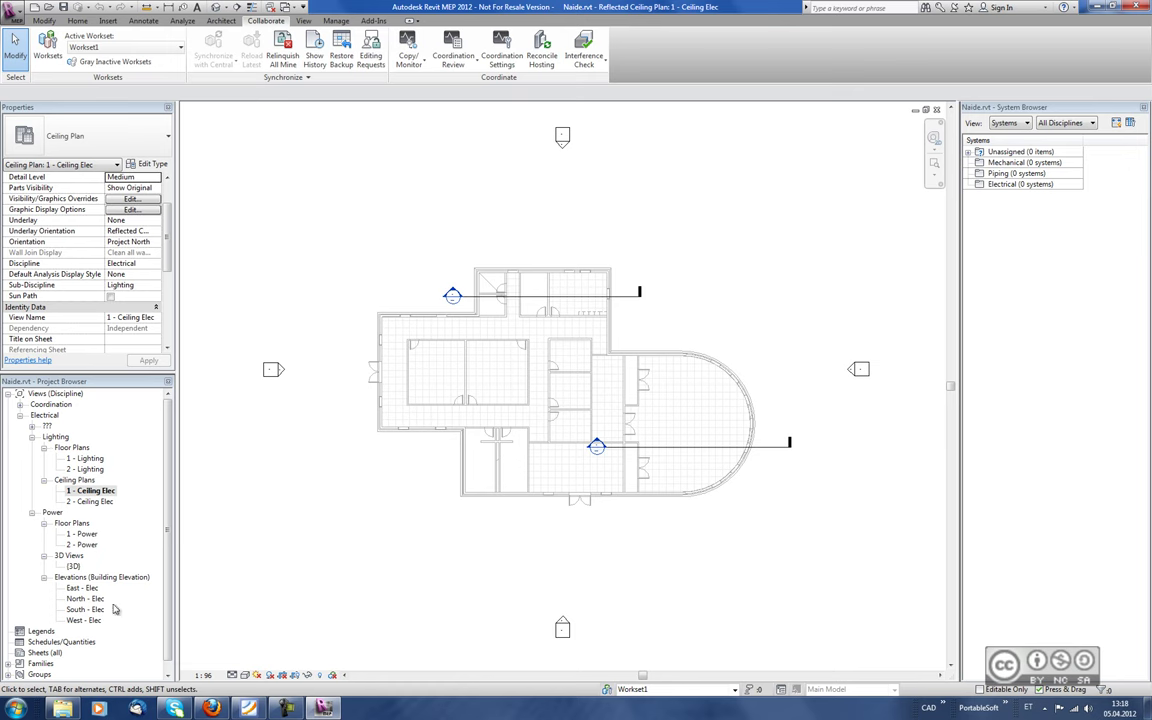
Create a new schedule named Valgustatus with the Spaces category selected.
right_click(80, 645)
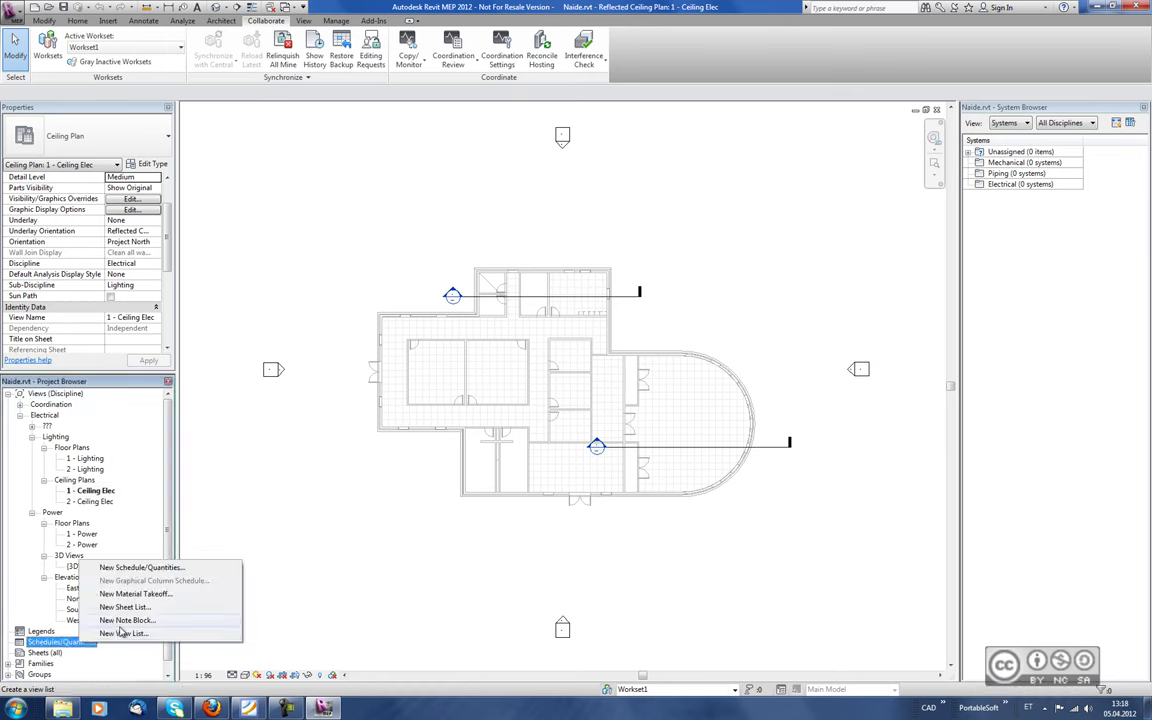
click(152, 567)
double_click(664, 287)
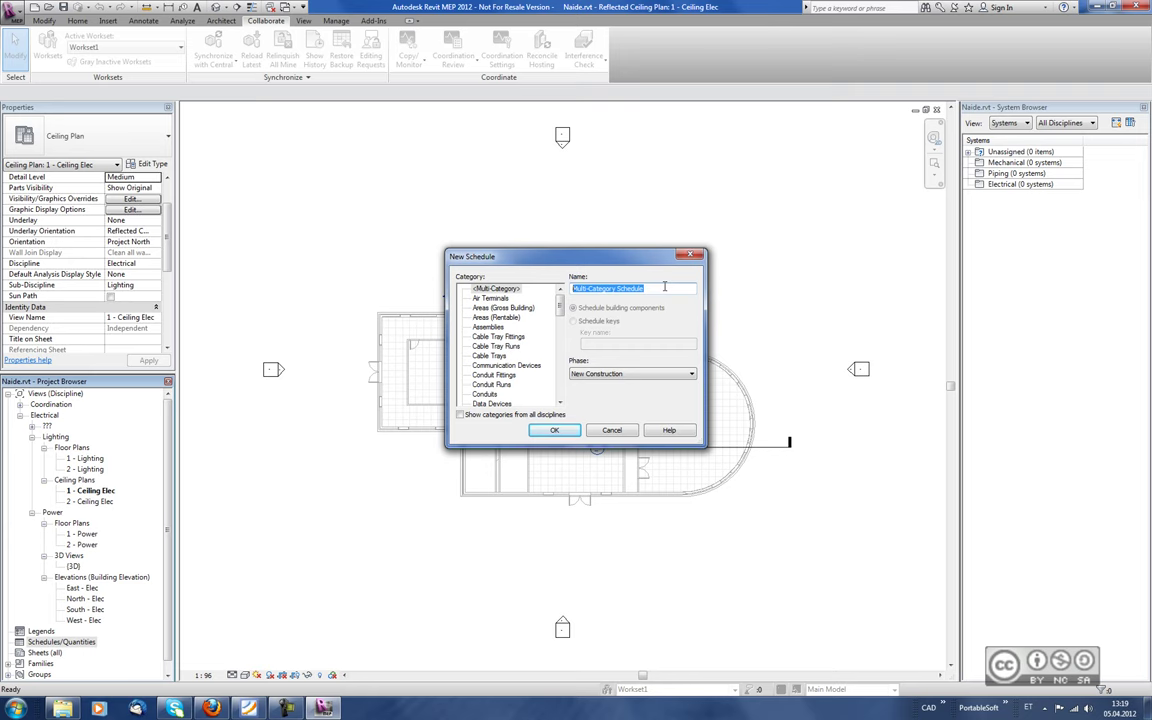
text(Valgustatus)
scroll(485, 390, down, 5)
scroll(485, 390, down, 4)
scroll(485, 390, down, 3)
scroll(485, 390, down, 3)
click(484, 386)
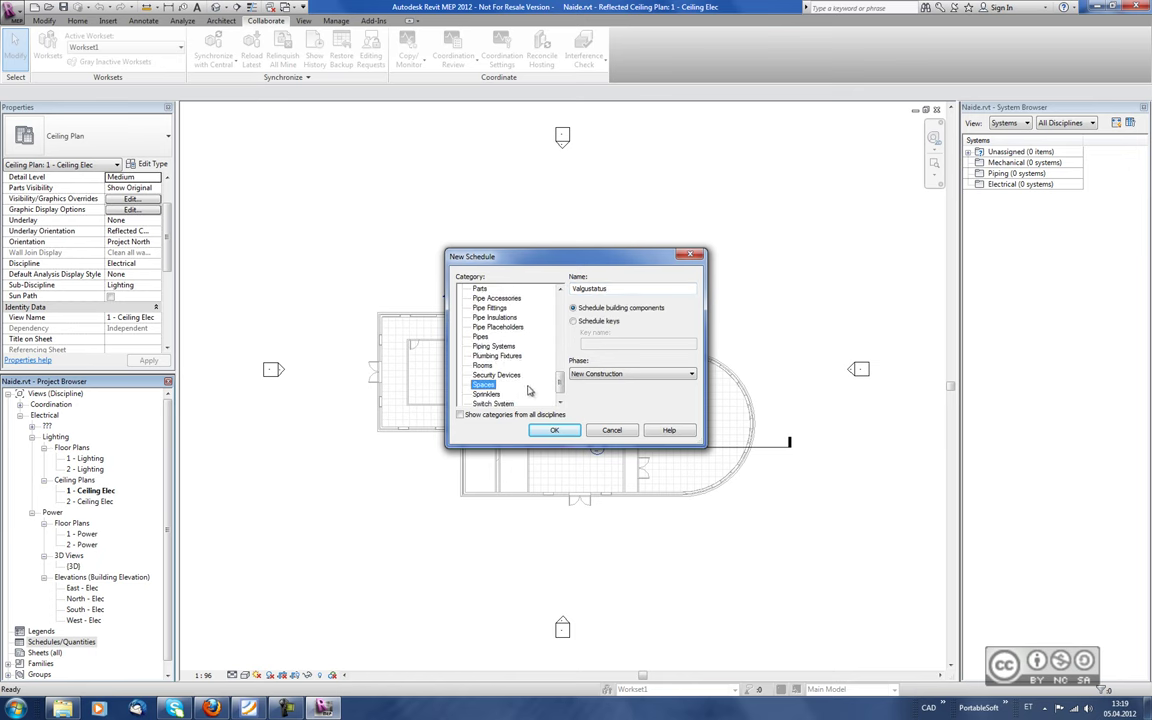
Add Name, Number and Average Estimated Illumination to the schedule's fields.
click(569, 439)
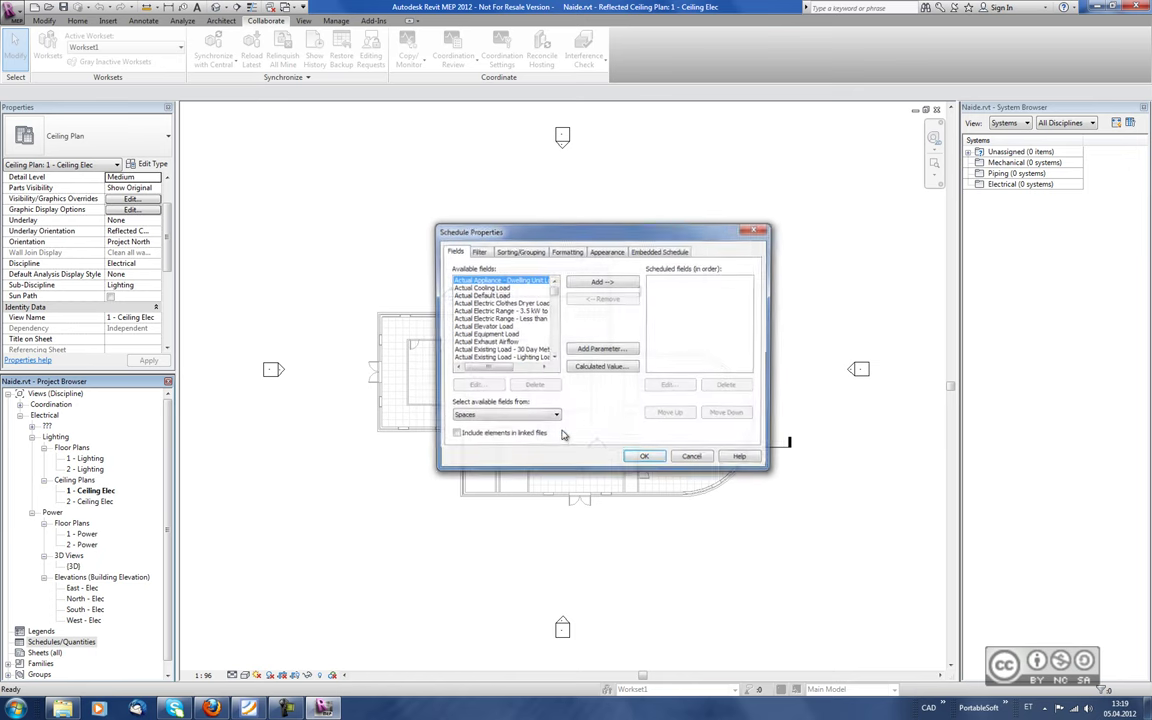
scroll(552, 330, down, 1)
scroll(552, 330, down, 2)
scroll(552, 328, down, 2)
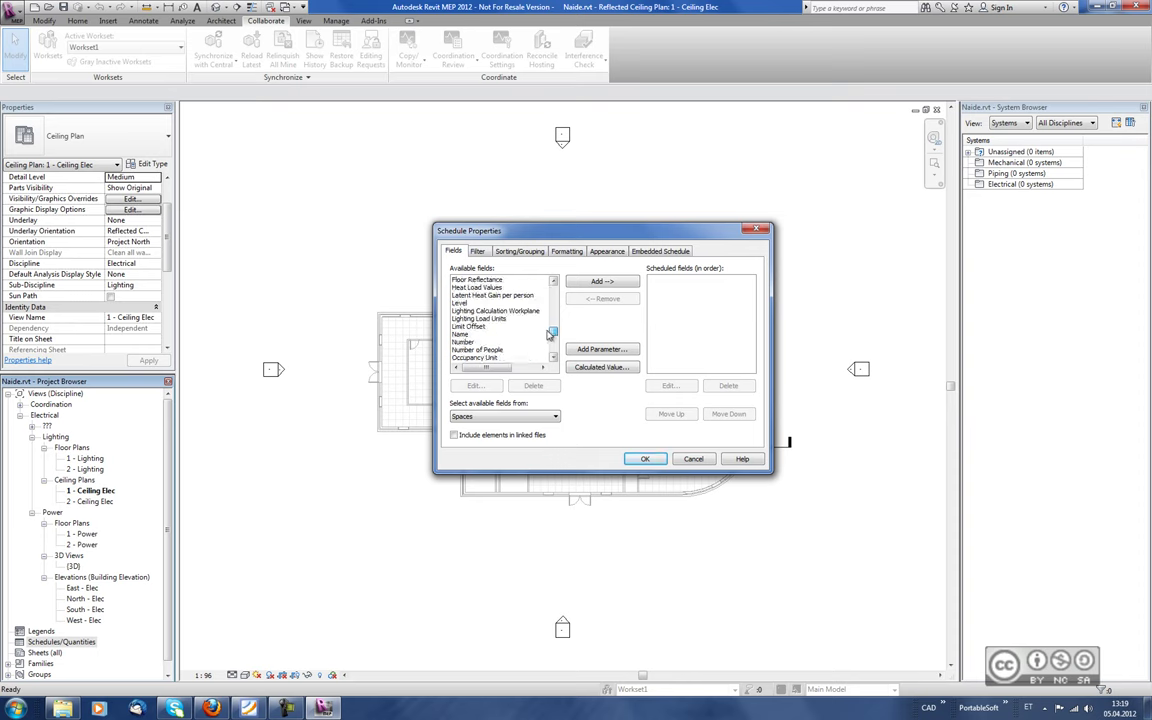
click(470, 334)
click(596, 283)
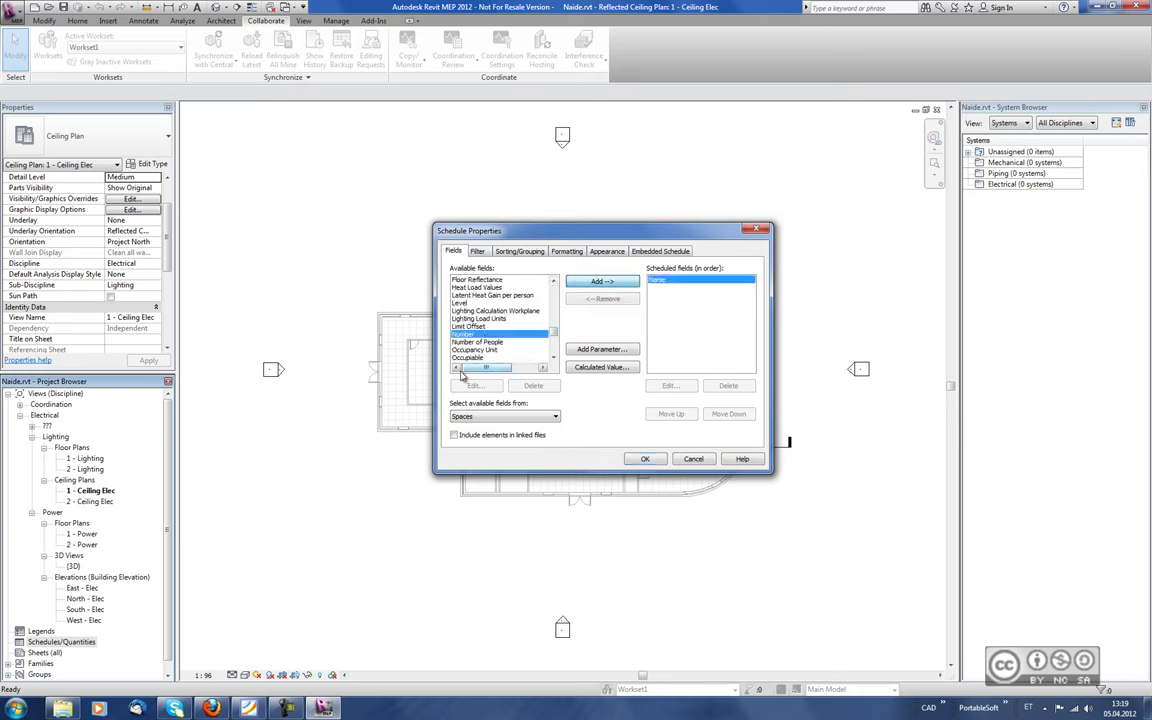
double_click(508, 344)
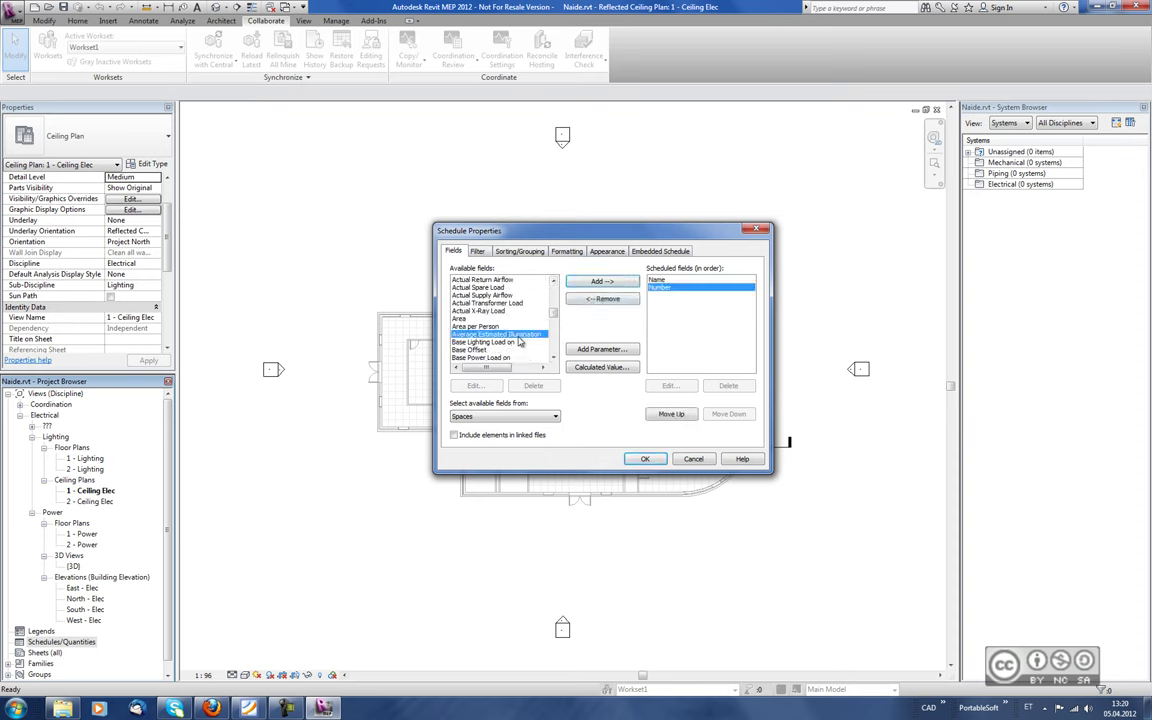
click(541, 336)
click(601, 281)
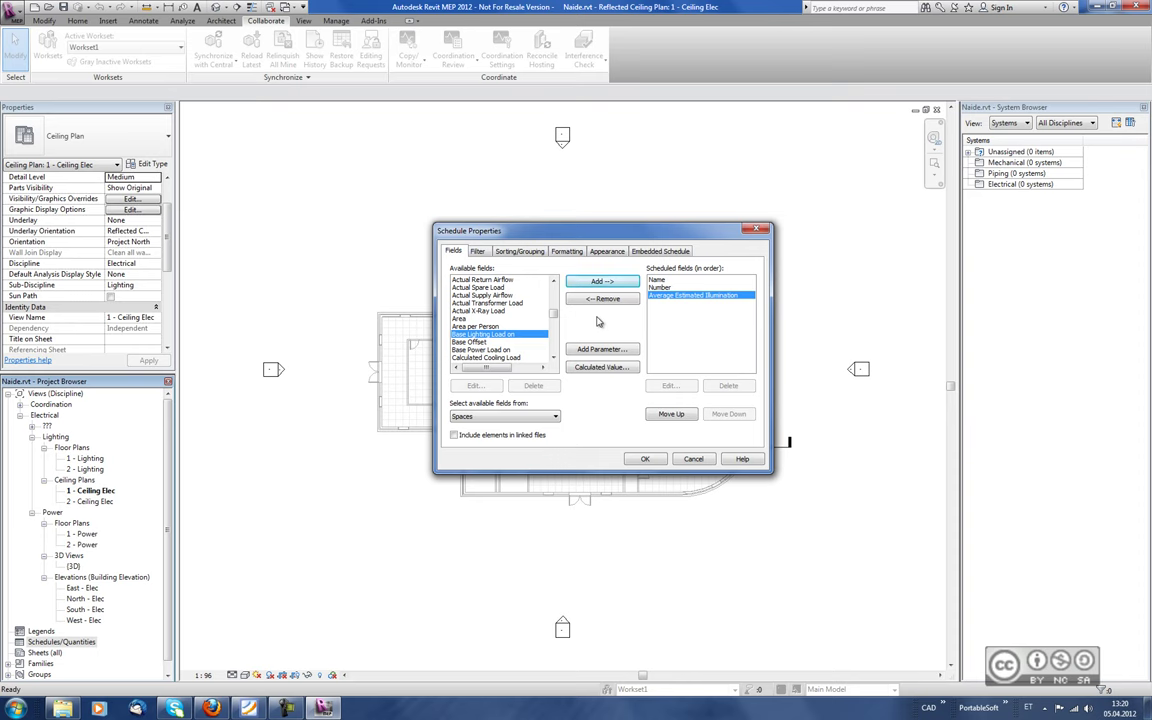
Add a project parameter 'Nõutav Valgustatus' with Electrical discipline and Illuminance type.
click(600, 350)
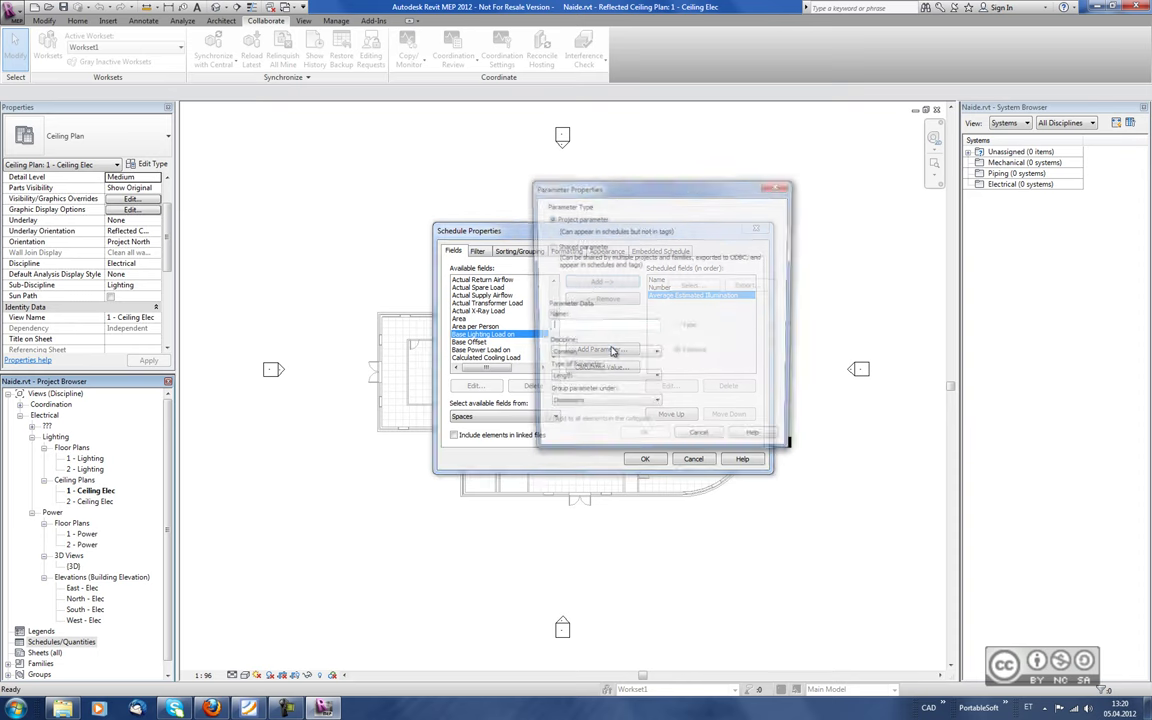
text(Nõutav Valgustata)
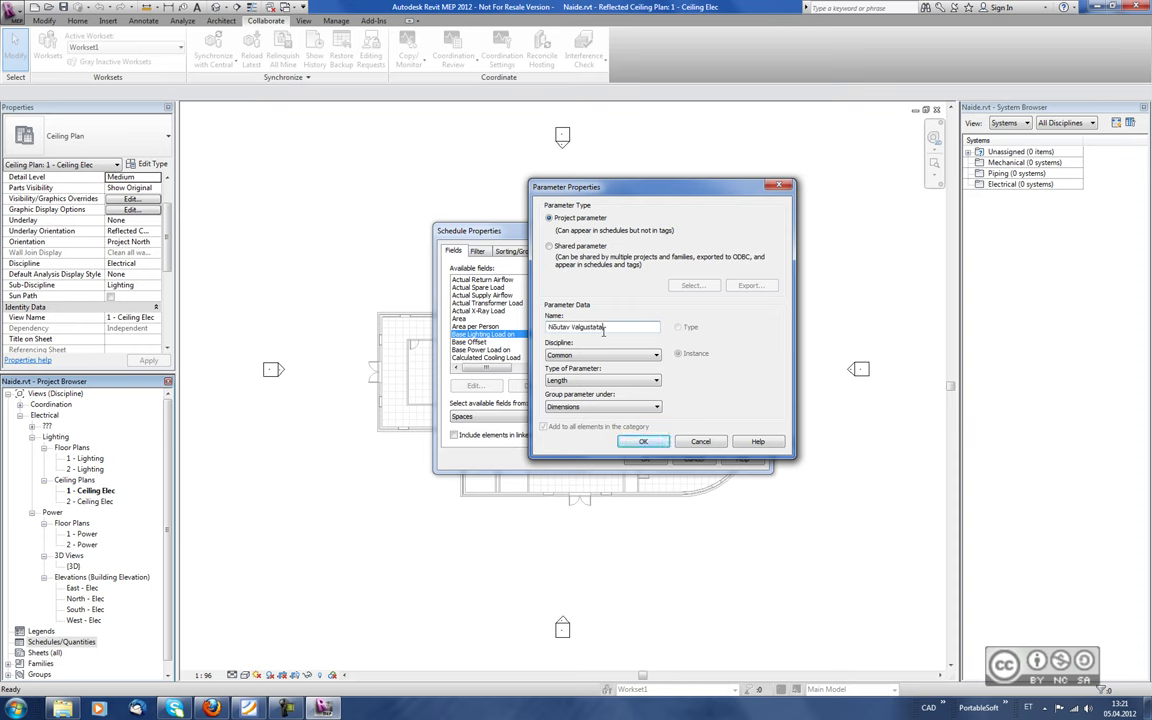
key(BackSpace)
text(us)
click(602, 355)
click(565, 390)
click(562, 386)
click(563, 414)
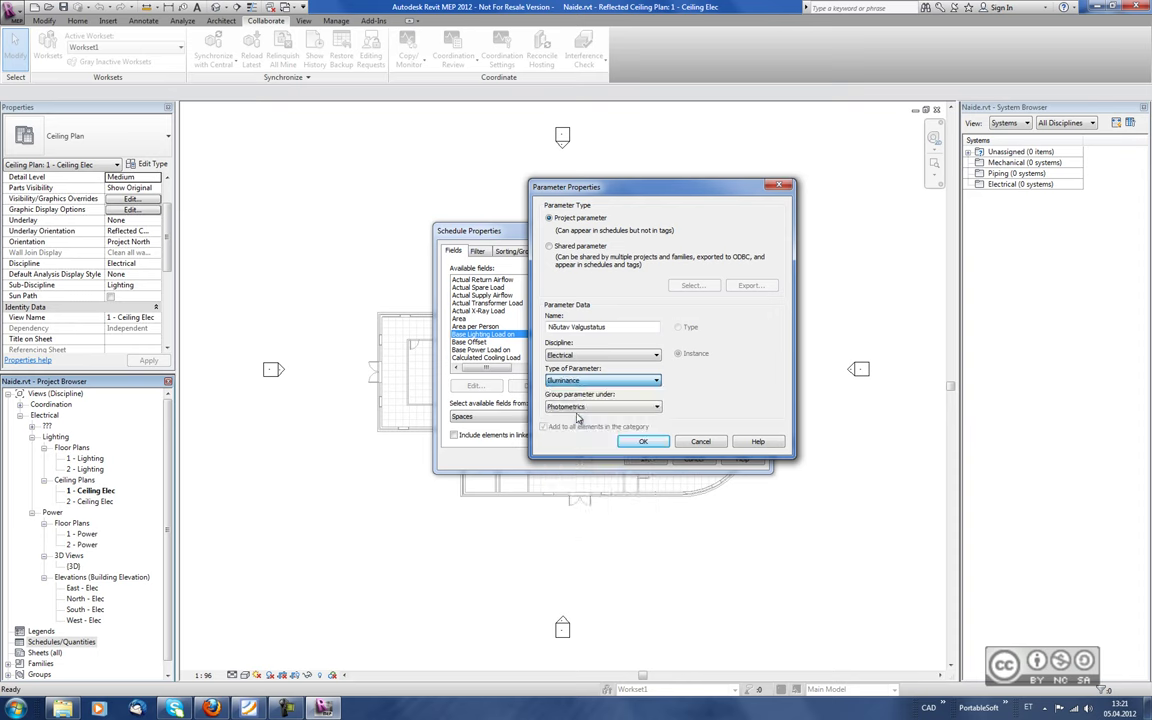
click(577, 410)
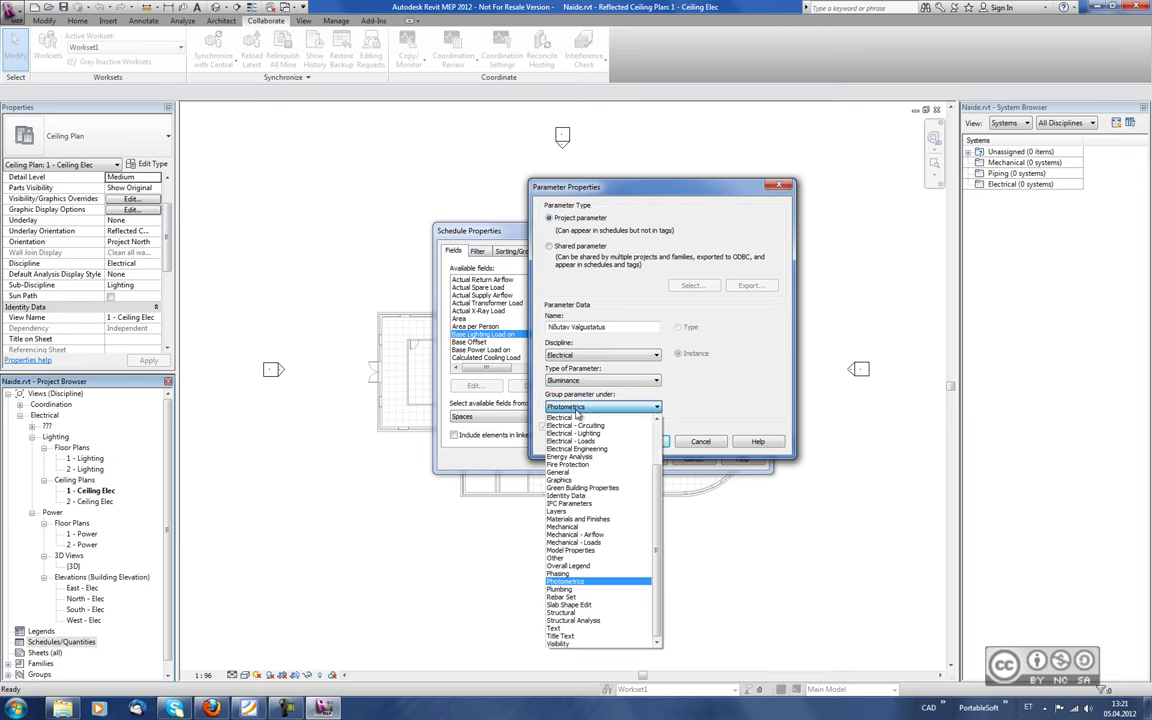
click(573, 433)
click(640, 441)
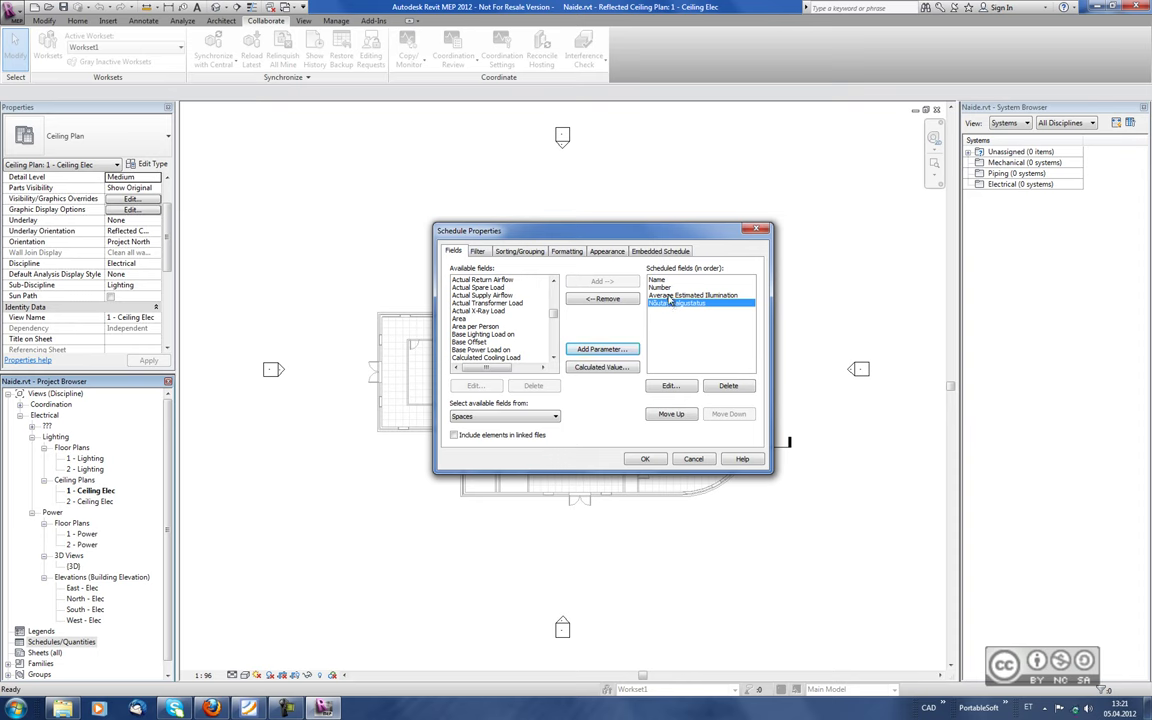
Define a calculated field named Vahe with Electrical discipline and Illuminance type.
click(602, 367)
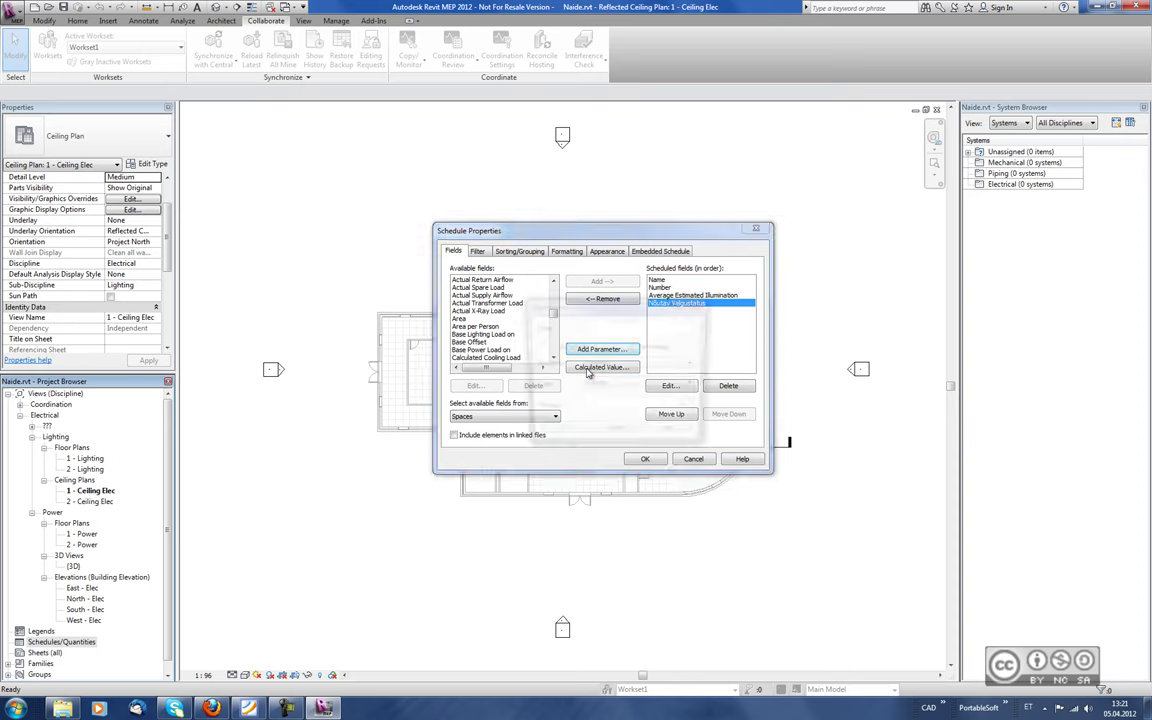
text(Vahe)
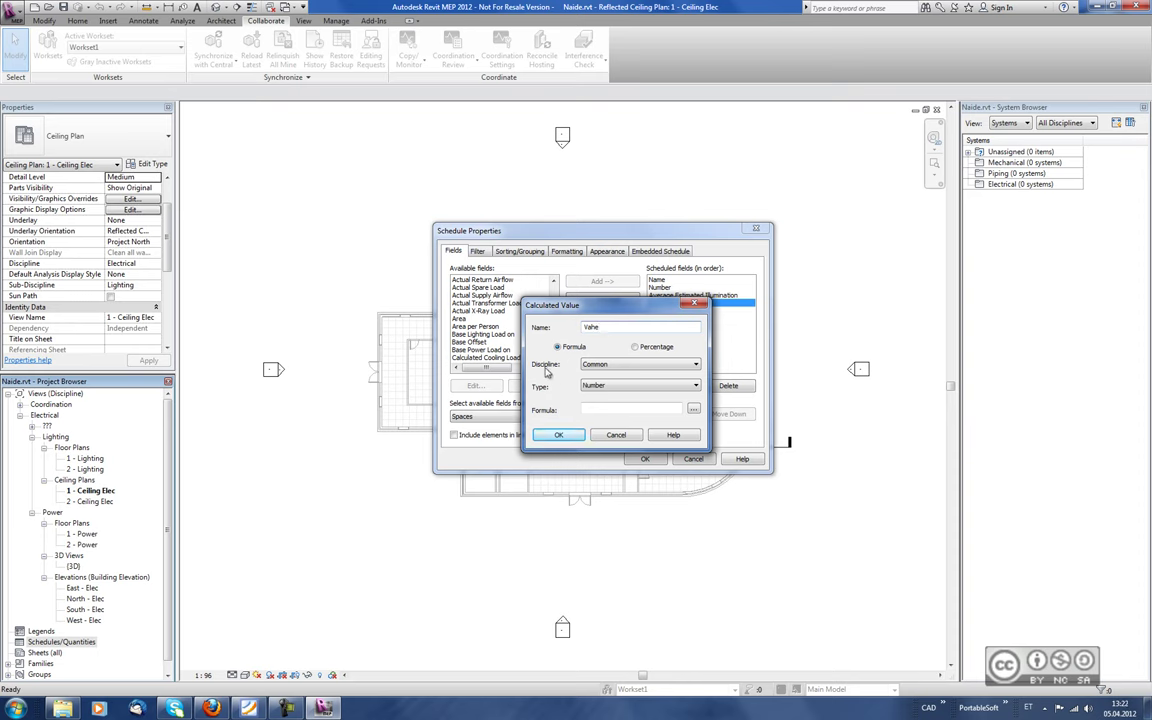
click(600, 364)
click(597, 399)
click(640, 386)
click(602, 395)
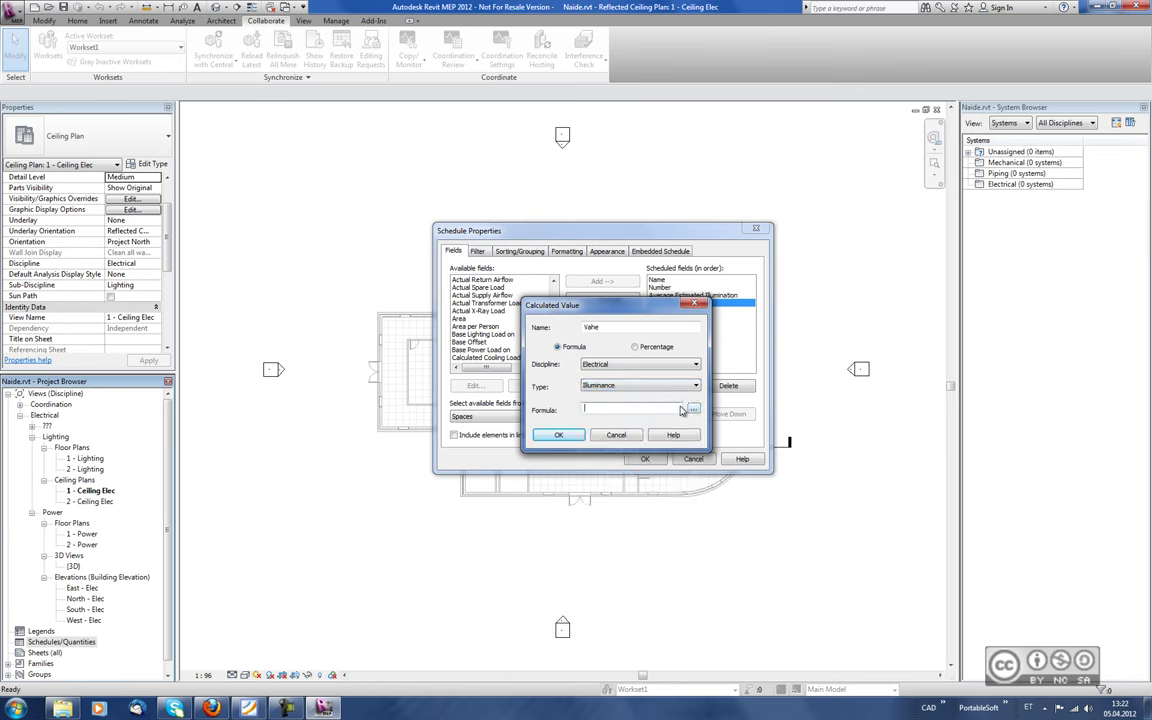
Set Vahe's formula to Average Estimated Illumination minus Nõutav Valgustatus and create the schedule.
click(694, 410)
click(601, 342)
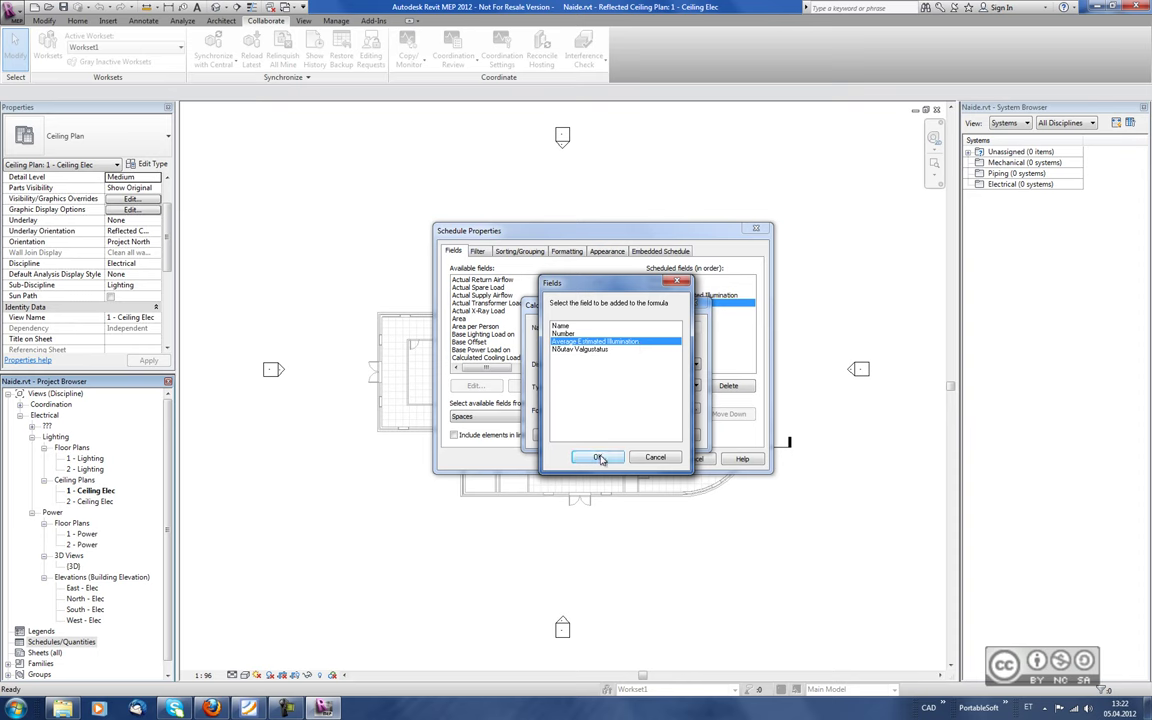
click(598, 457)
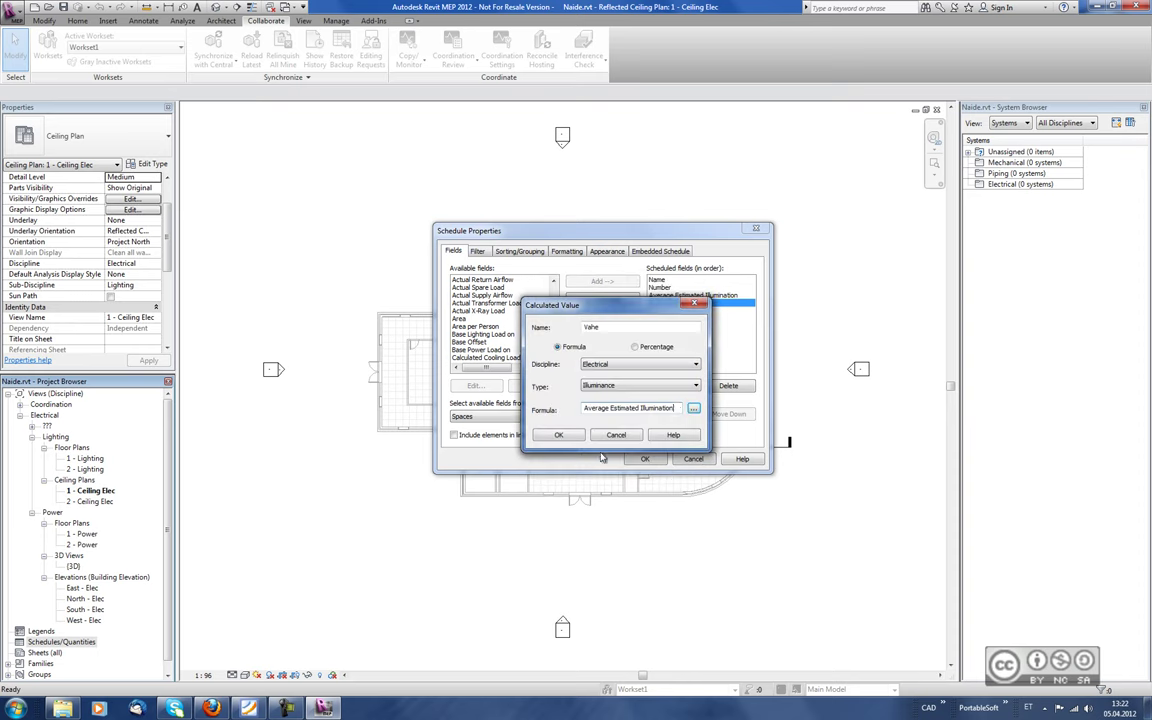
click(693, 408)
click(570, 350)
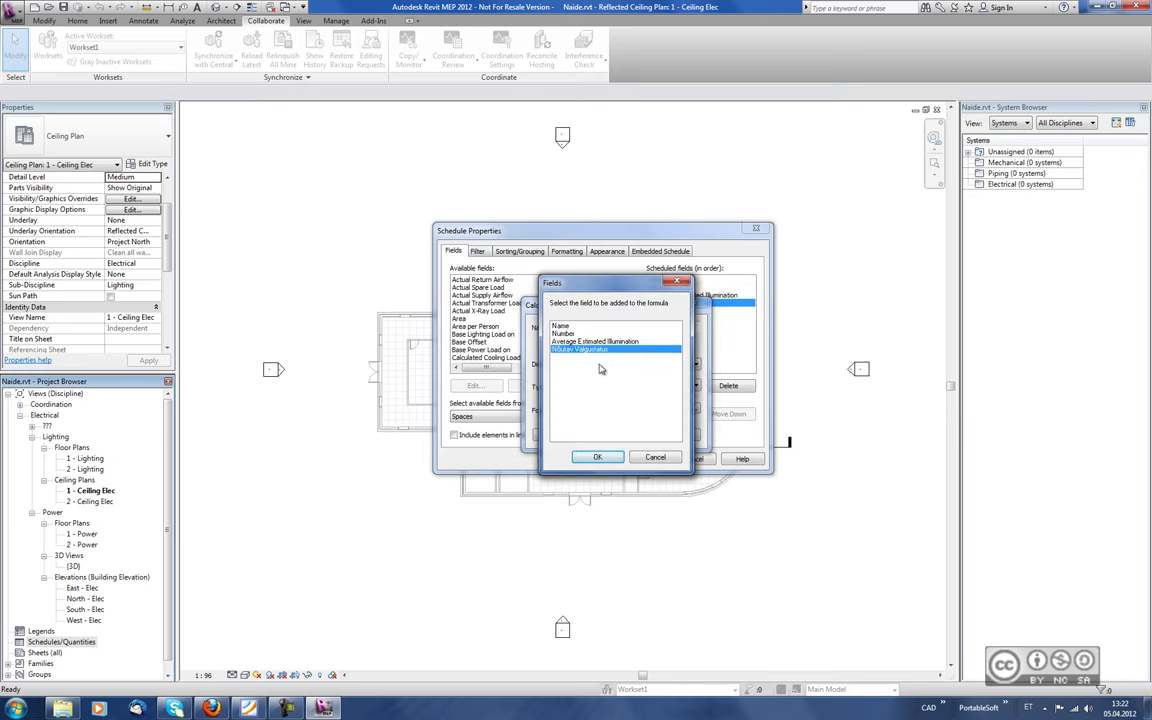
click(597, 457)
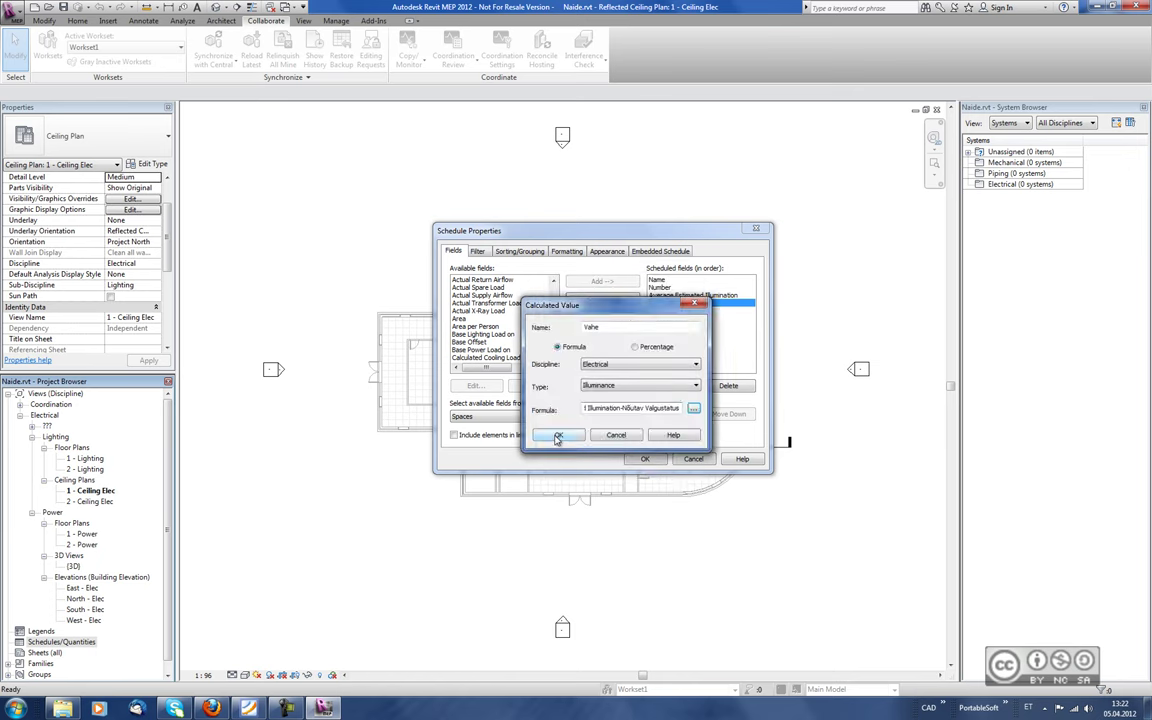
click(557, 436)
click(646, 459)
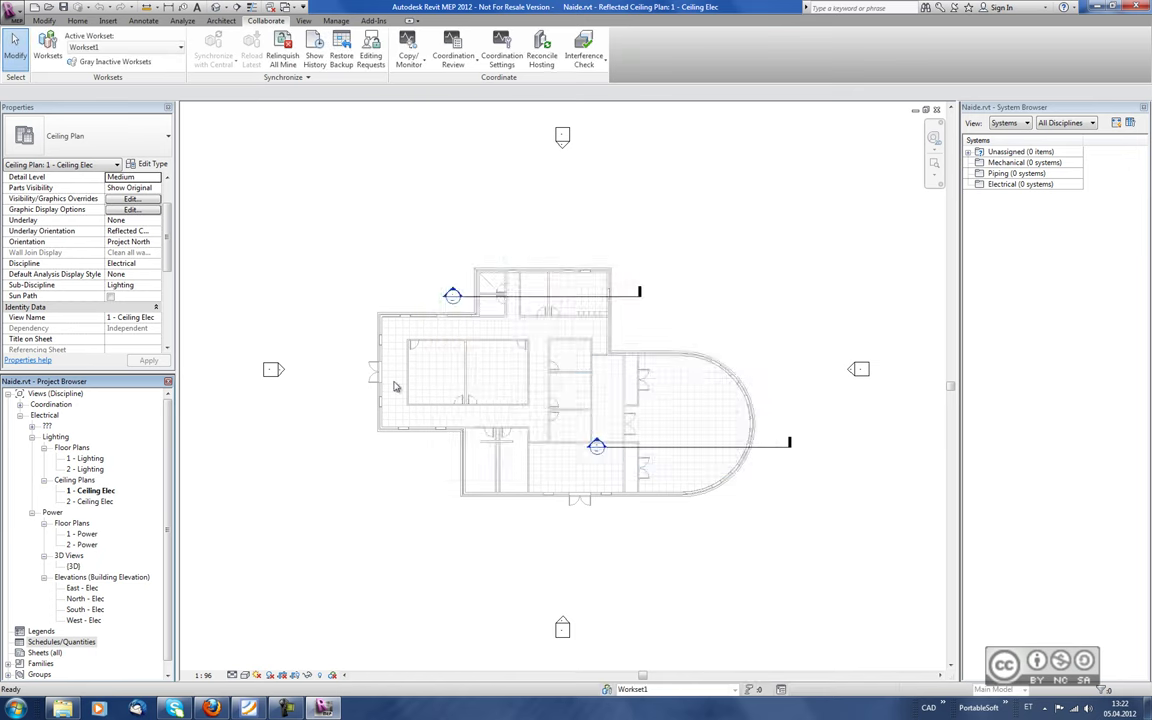
Widen the Average Estimated Illumination and Nõutav Valgustatus columns, then enter 200, 300, 400 lx for spaces 1–3.
double_click(306, 116)
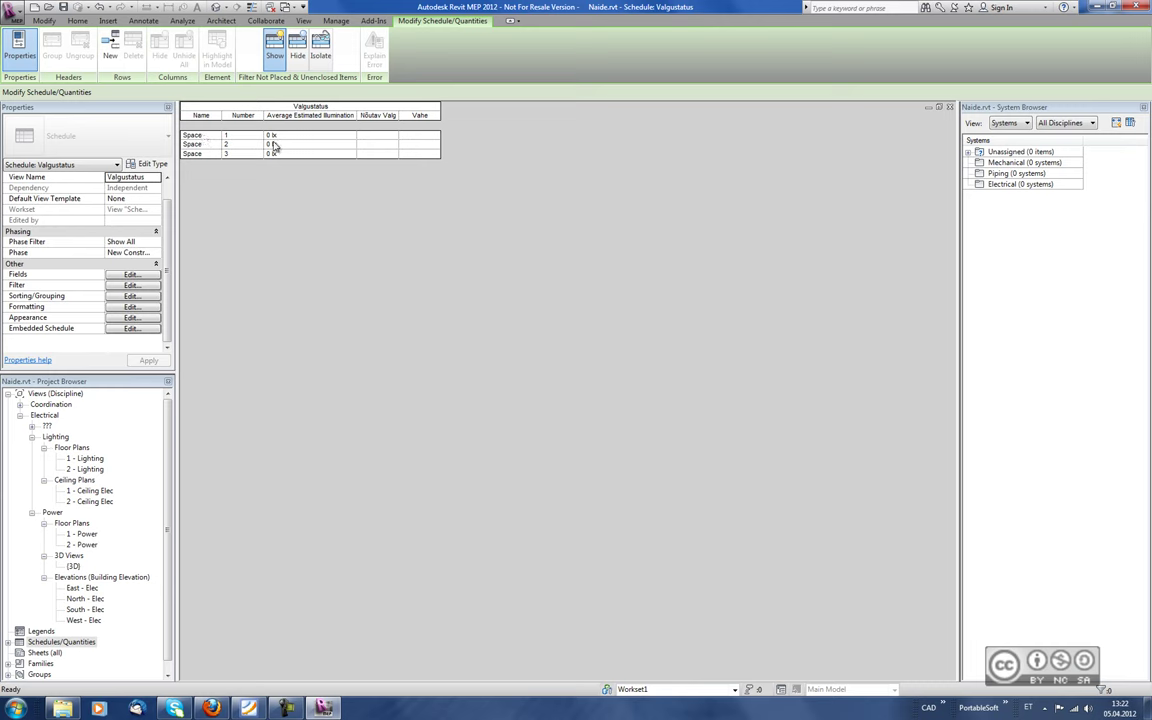
drag(398, 145, 419, 145)
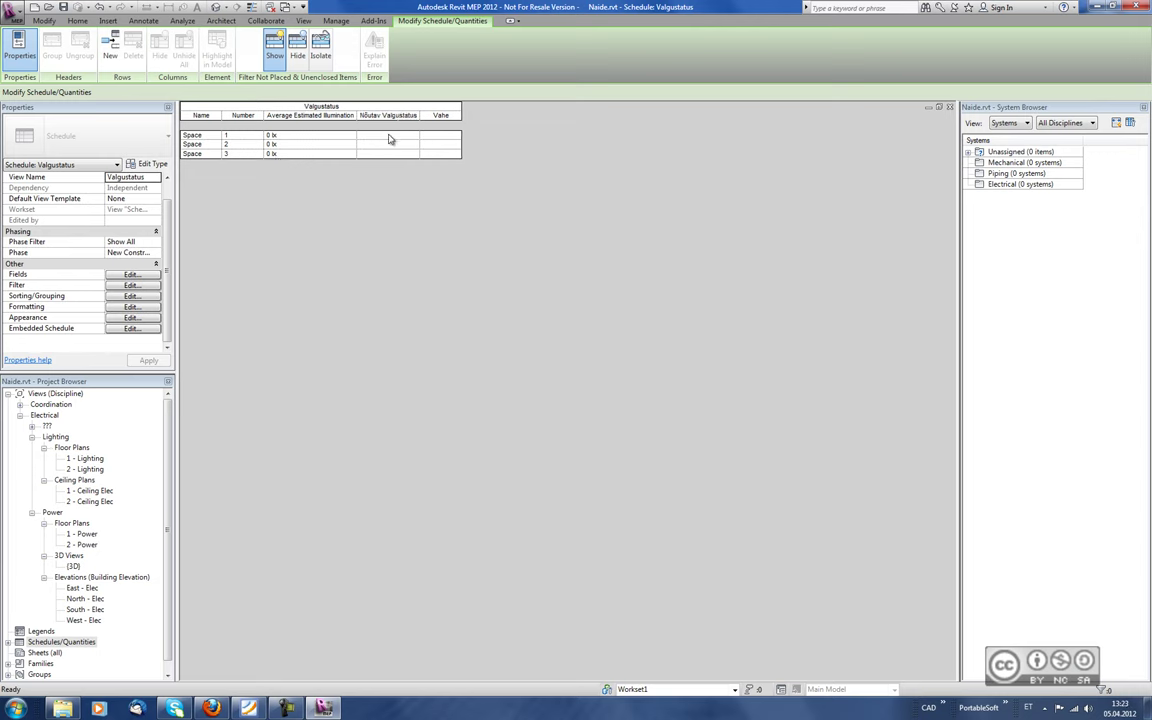
click(390, 135)
text(200)
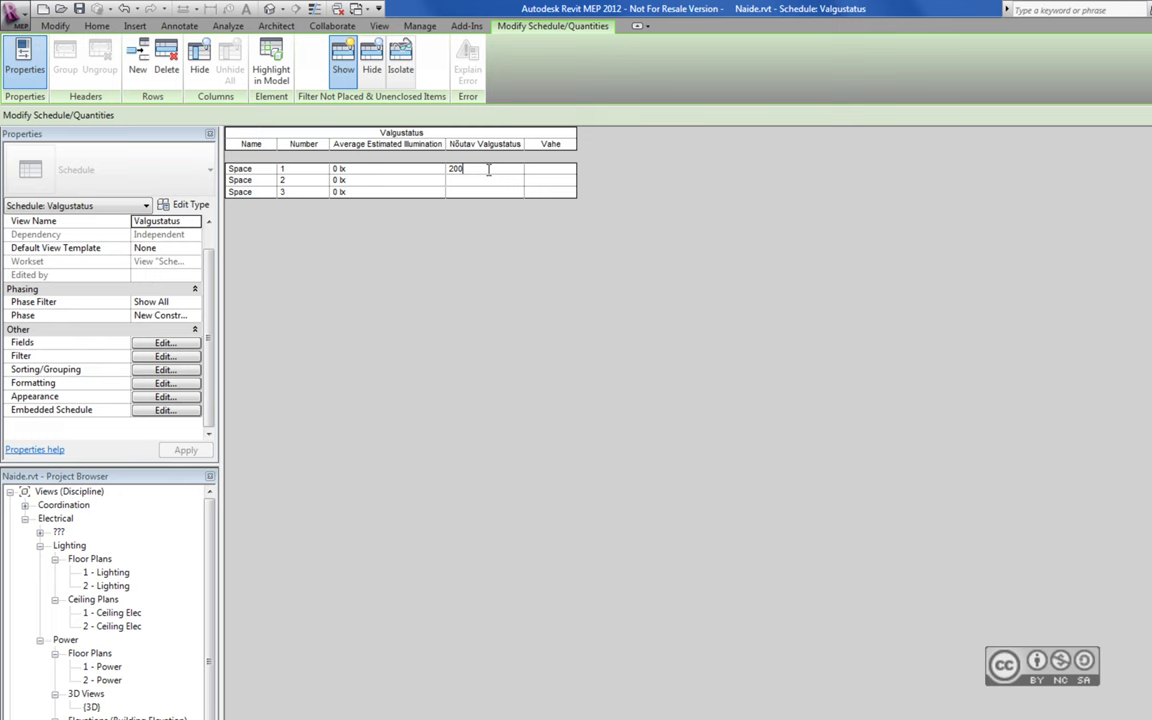
key(Return)
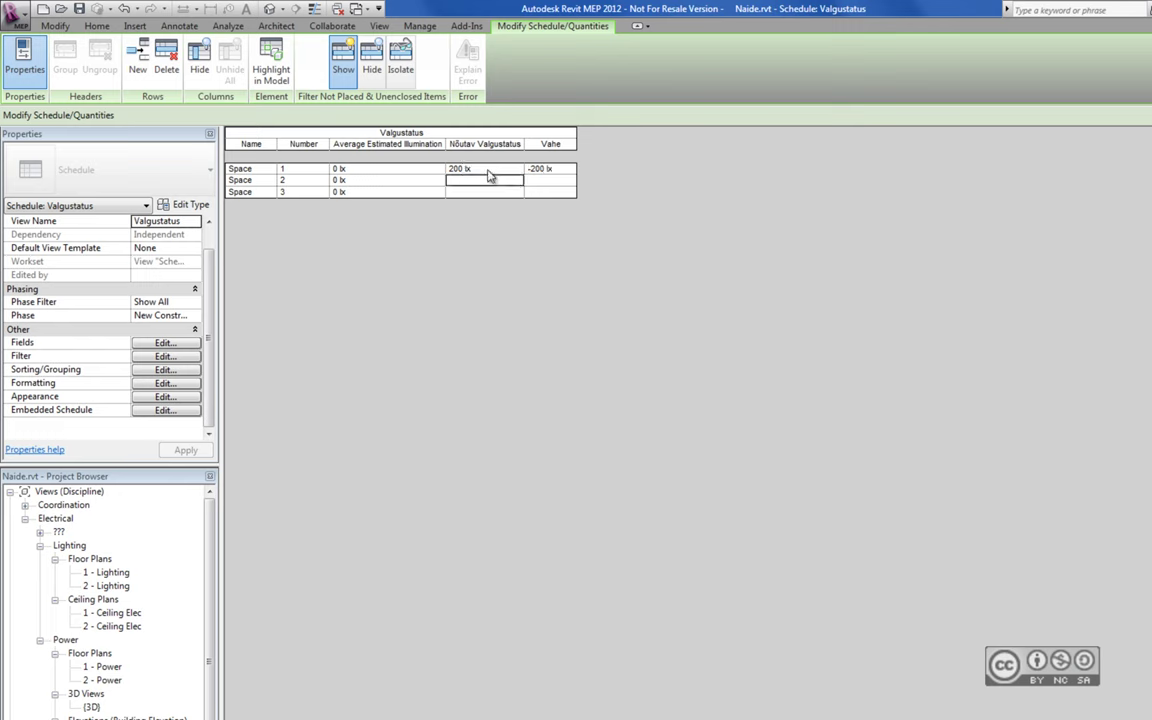
text(300)
key(Return)
text(400)
key(Return)
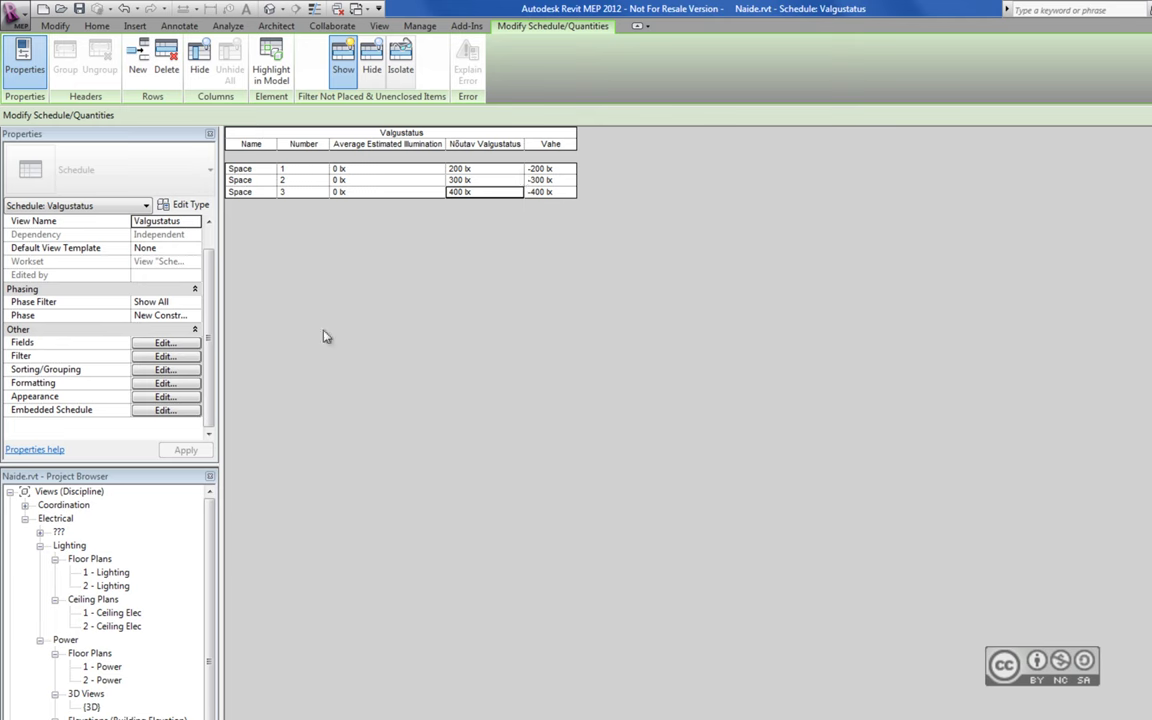
Give the Vahe field a conditional format with a red background when it is less than 0 lx.
click(165, 385)
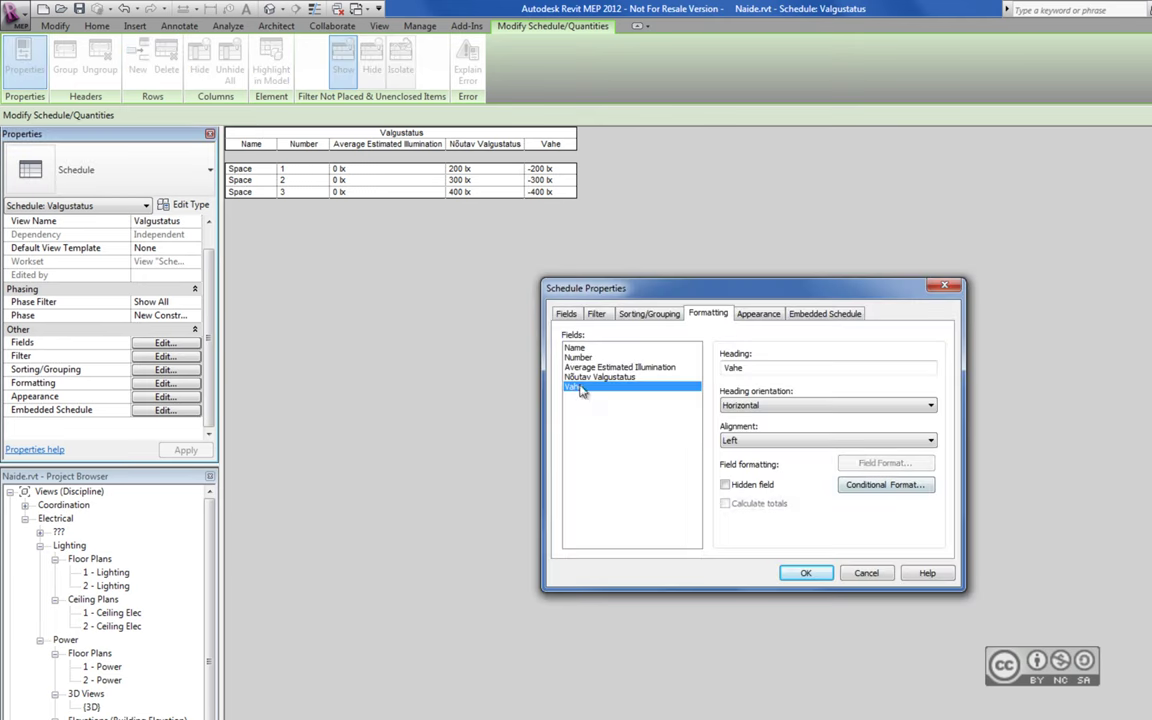
click(822, 487)
click(670, 393)
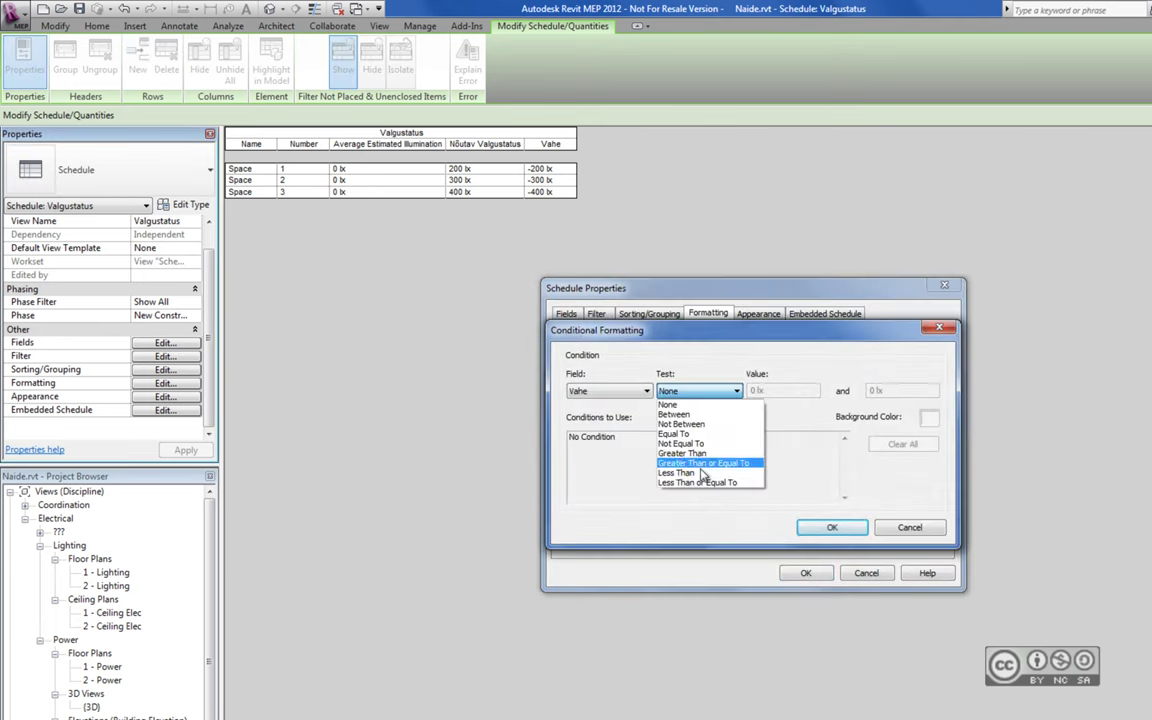
click(650, 476)
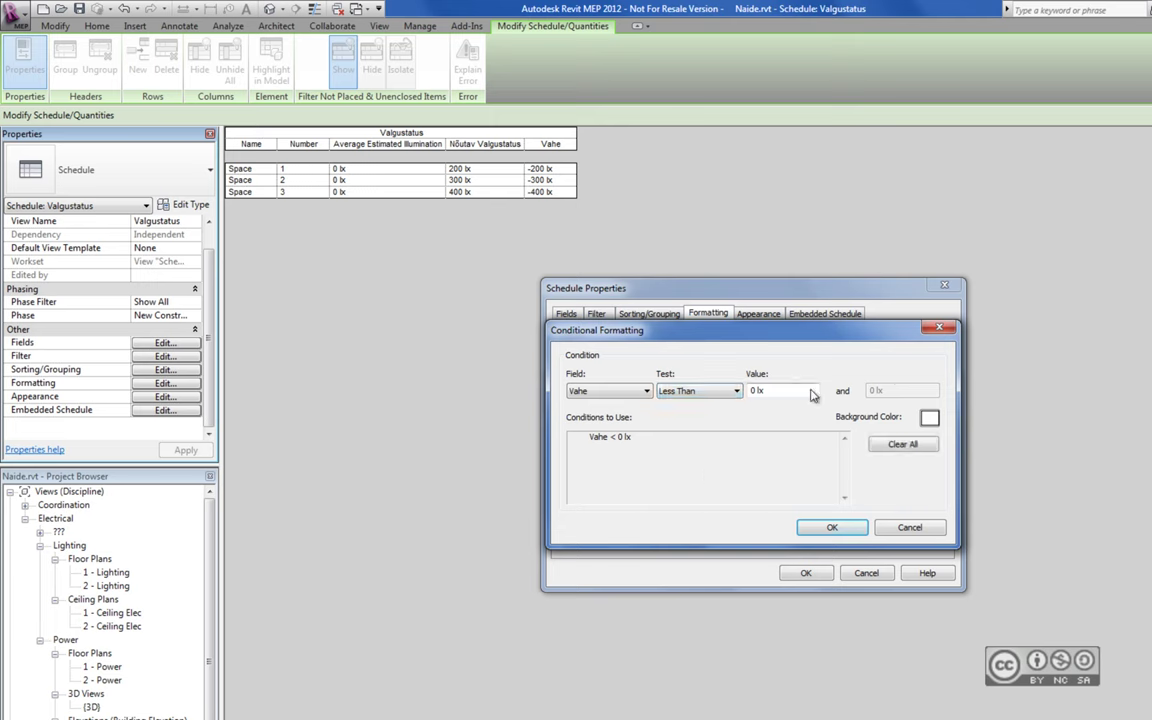
click(930, 417)
click(695, 452)
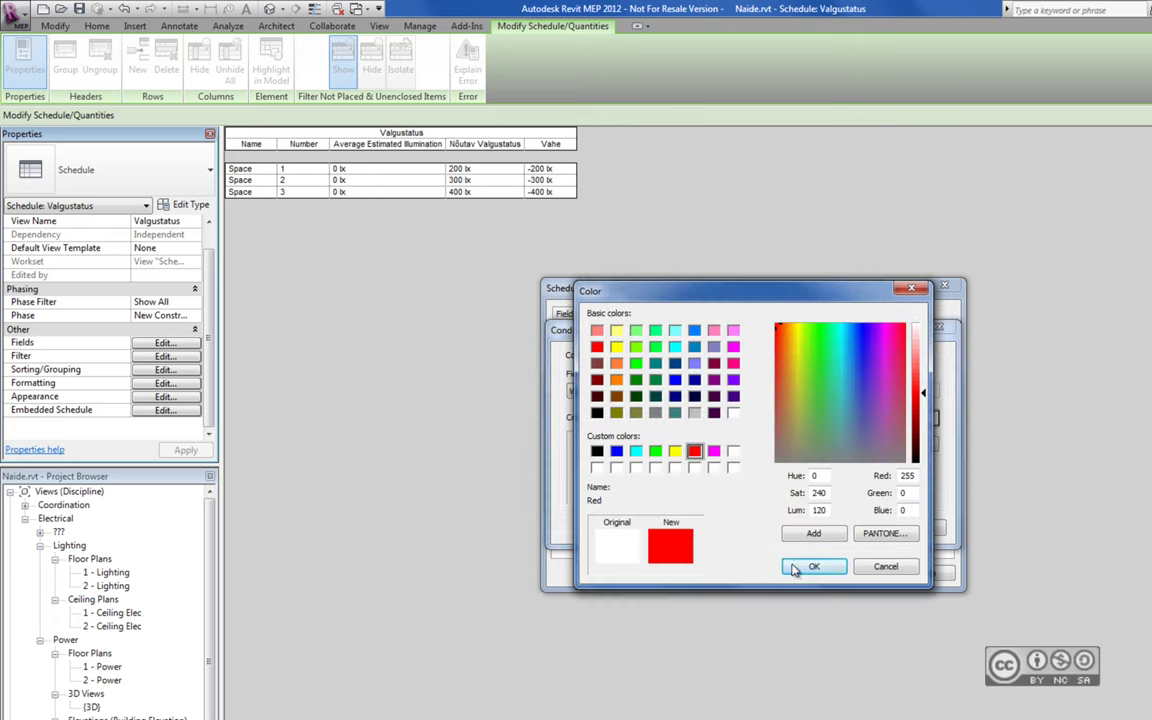
click(814, 566)
click(805, 596)
key(Return)
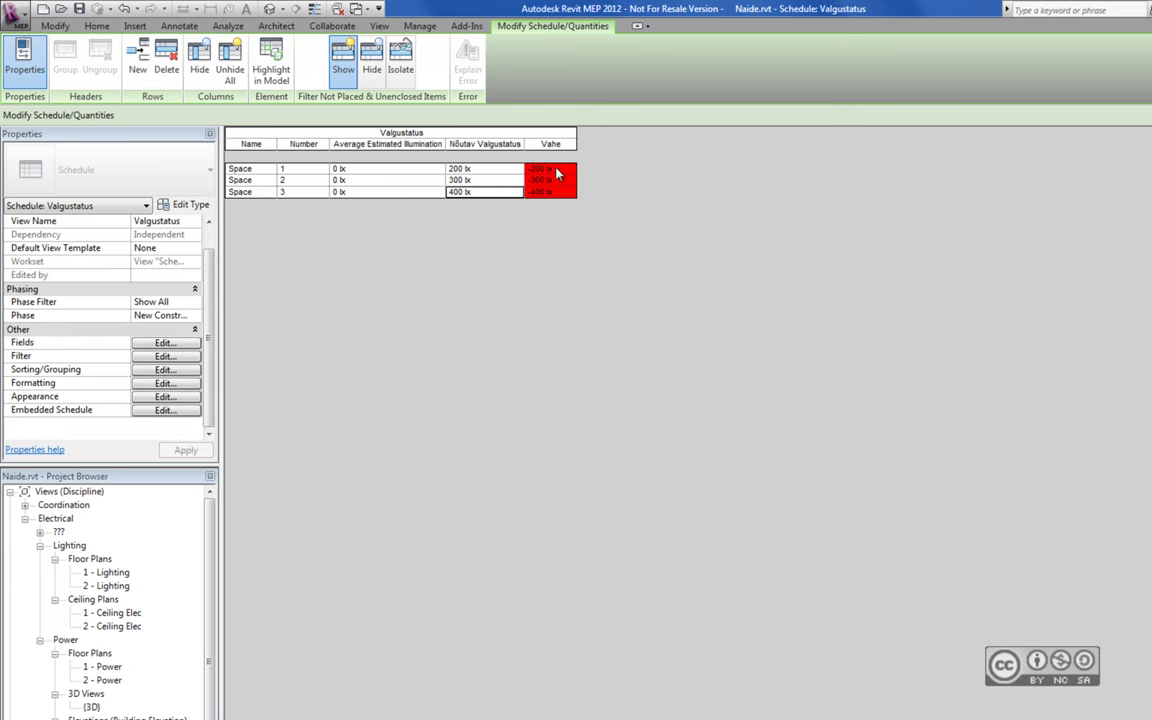
Close hidden views, open the 1 - Ceiling Elec ceiling plan, and tile it beside the Valgustatus schedule.
click(379, 25)
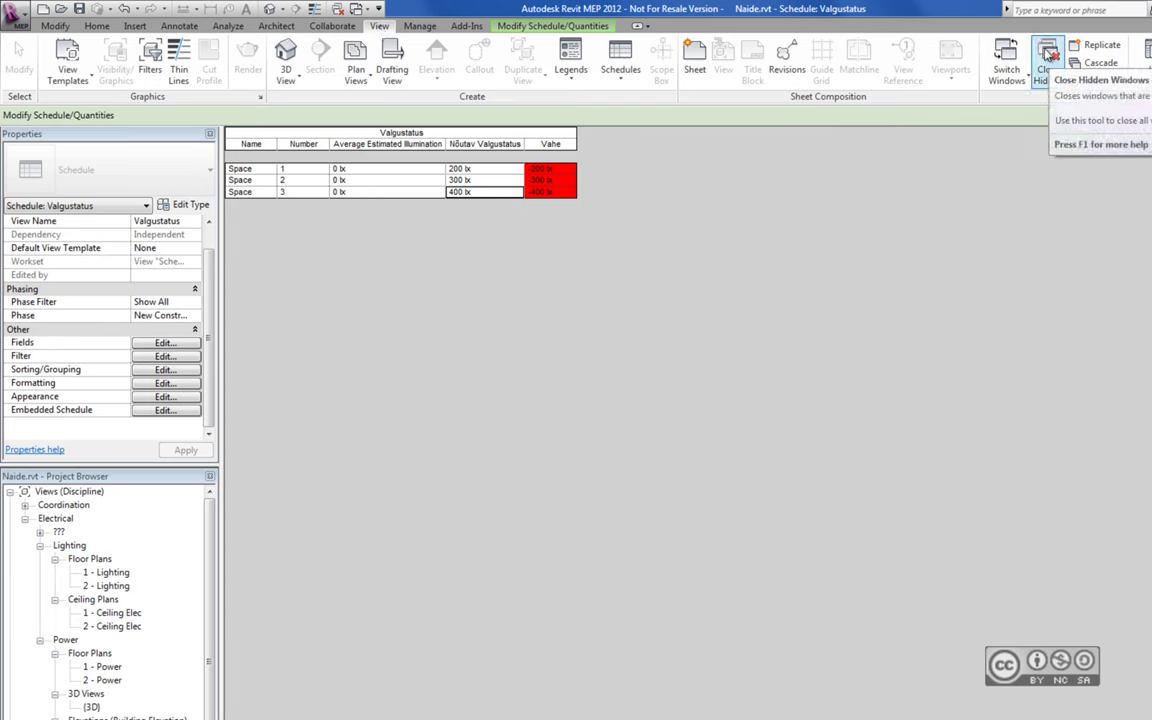
click(1047, 57)
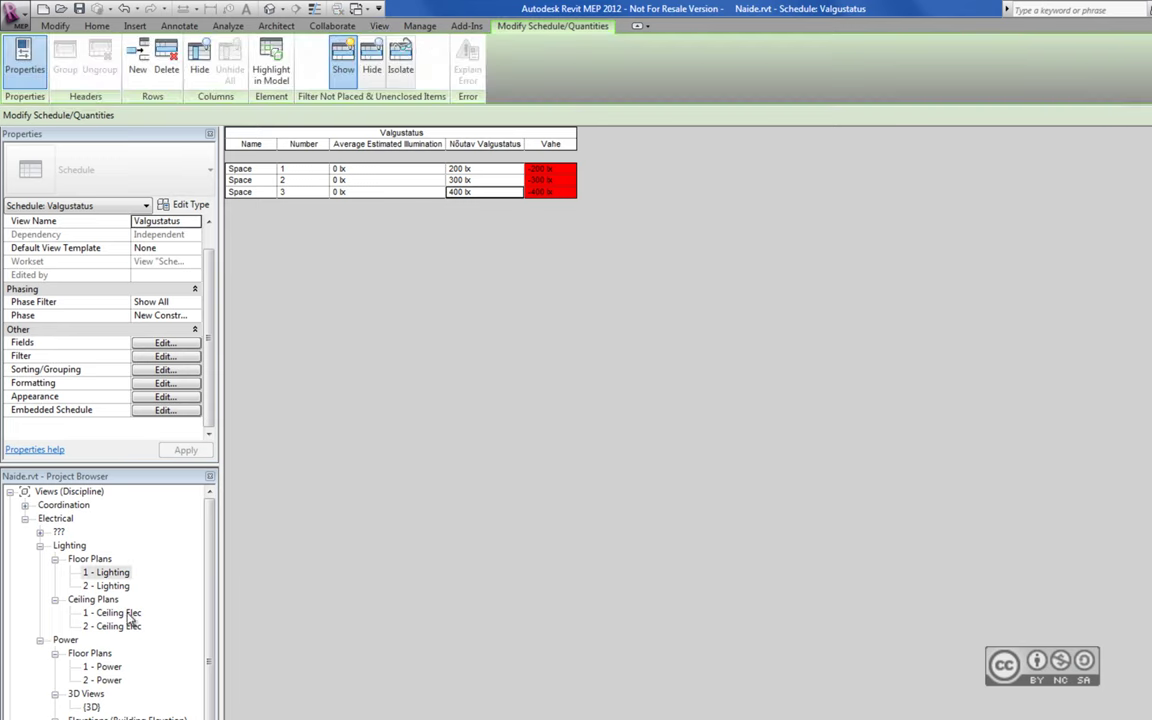
double_click(117, 613)
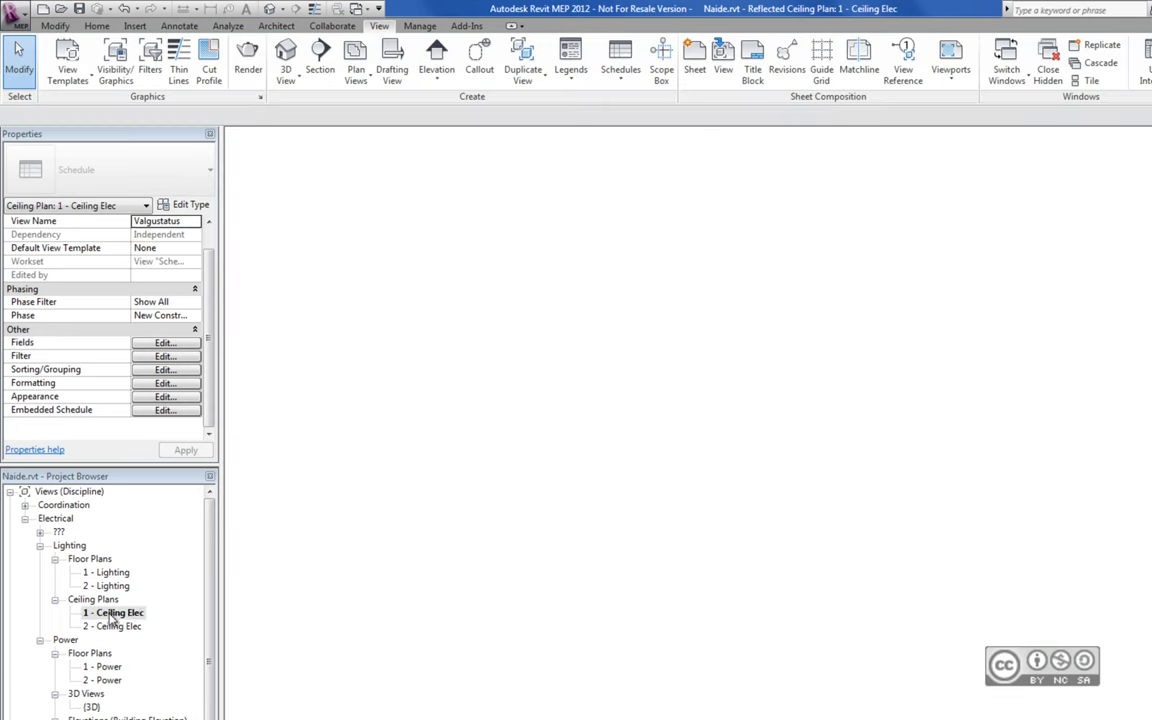
click(1093, 82)
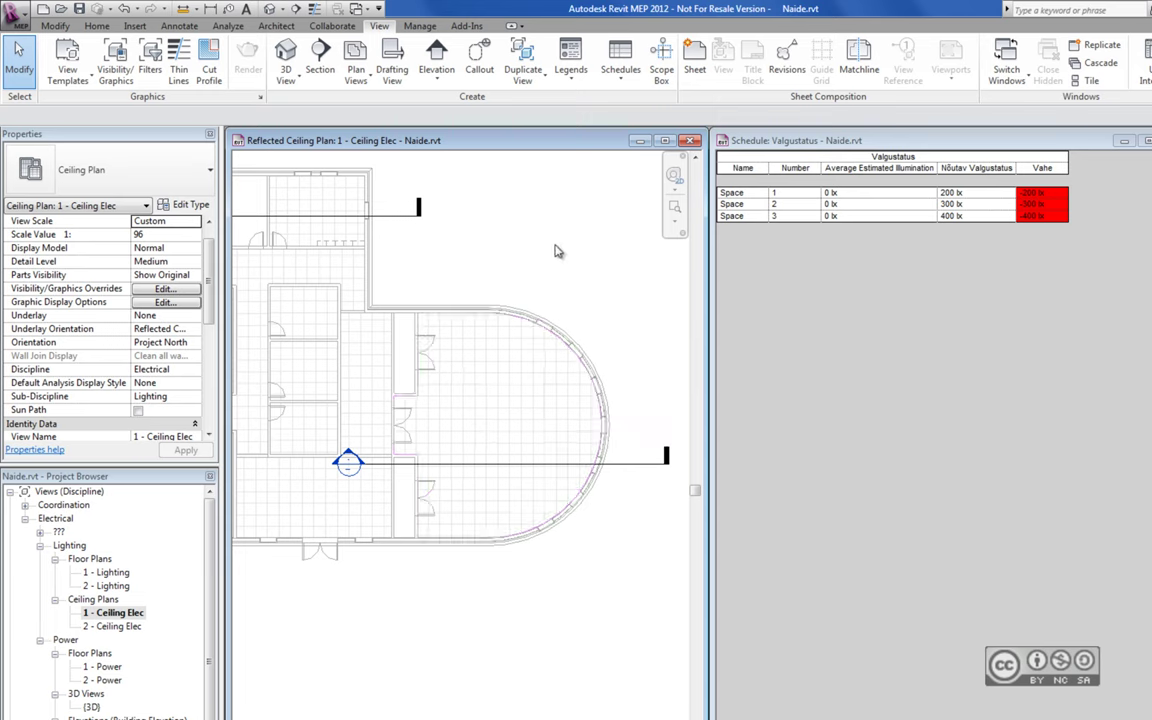
Load M_Ceiling Light - Flat Round.rfa from Lighting > Internal and start the Lighting Fixture tool.
click(136, 28)
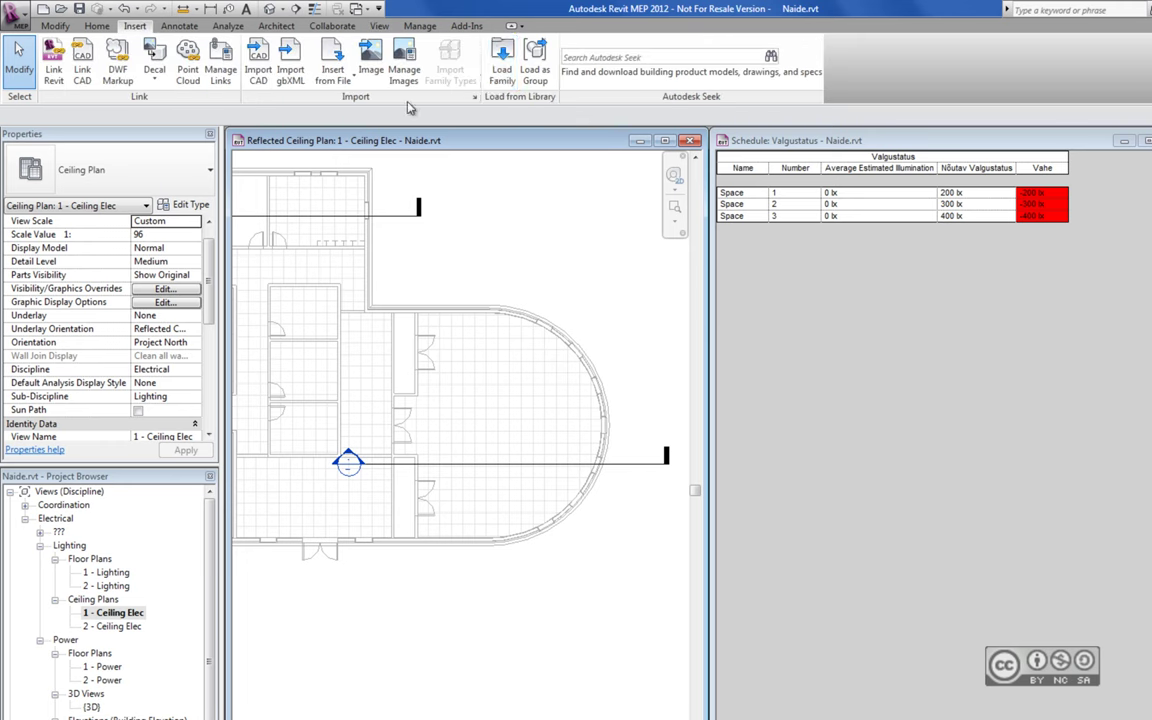
click(505, 60)
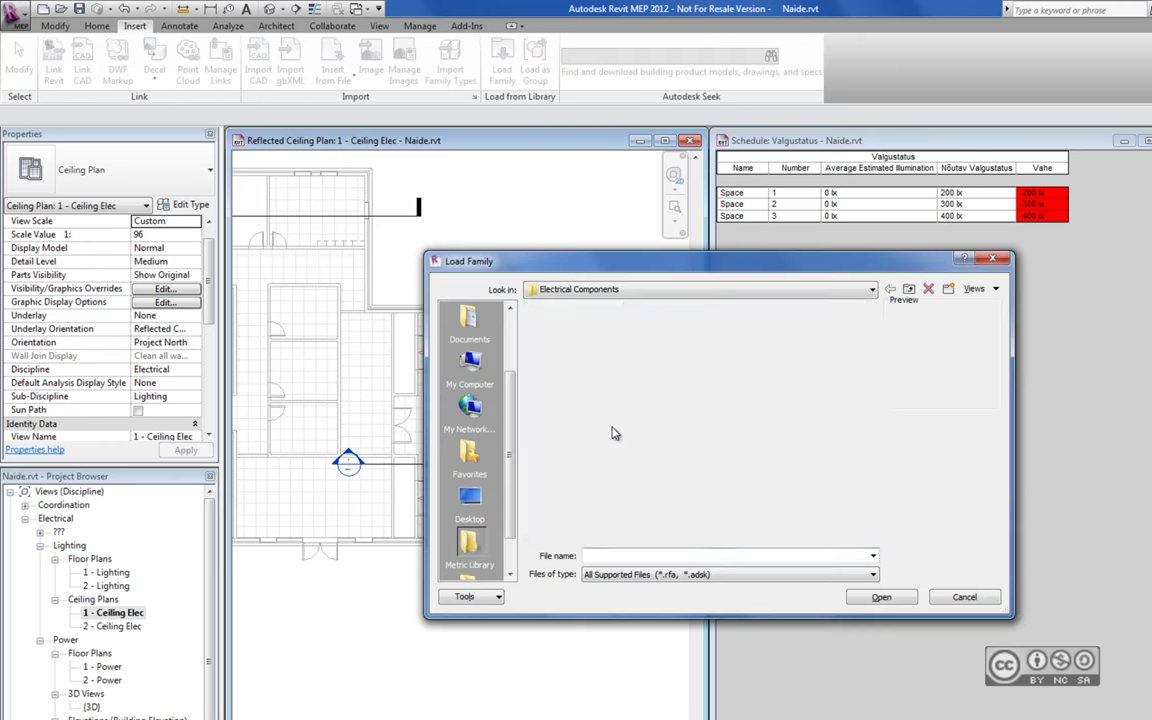
double_click(560, 368)
double_click(558, 339)
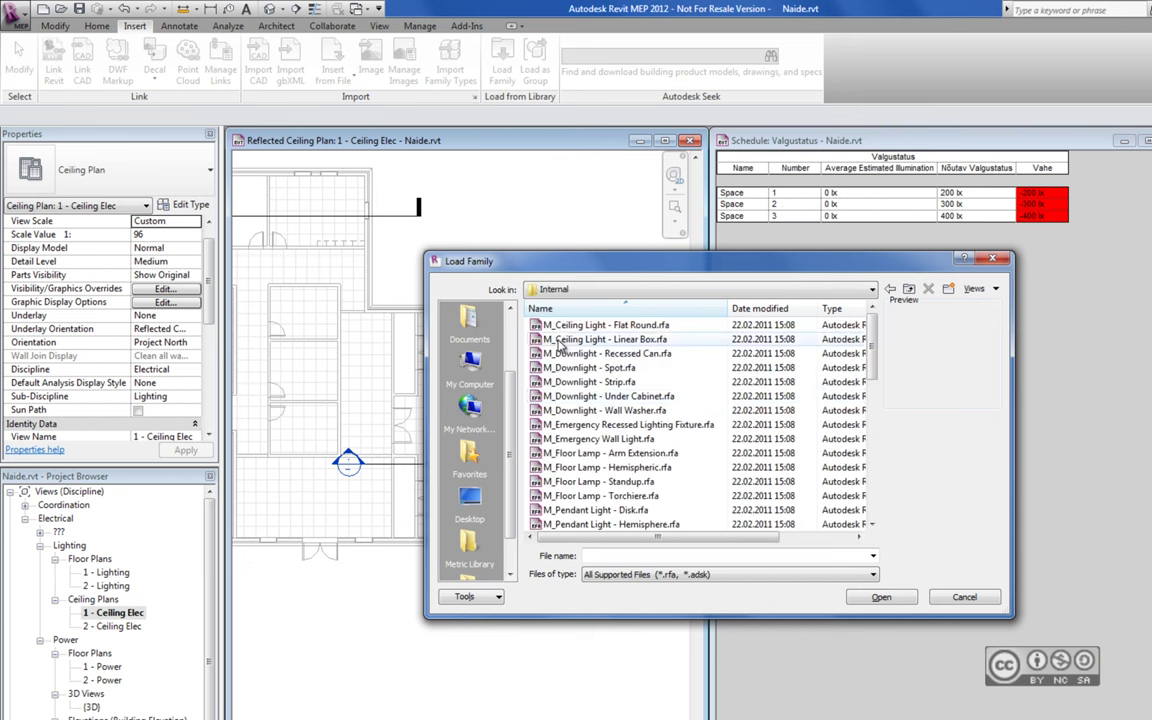
click(564, 326)
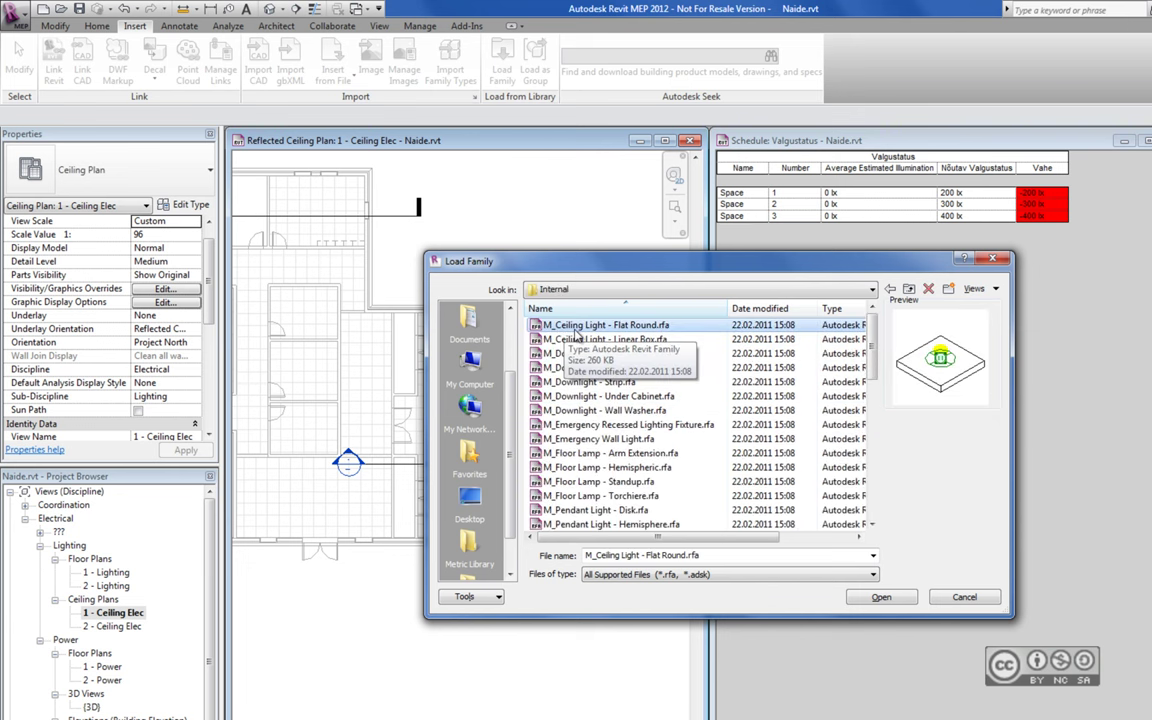
click(878, 596)
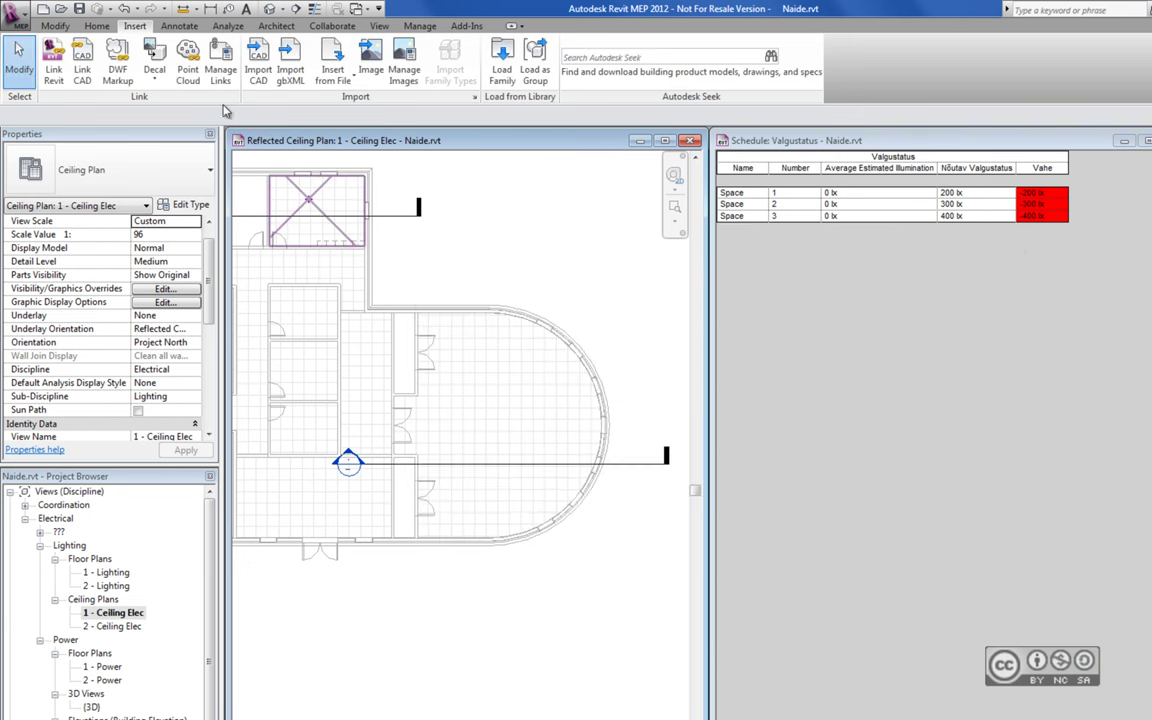
click(100, 26)
click(1042, 60)
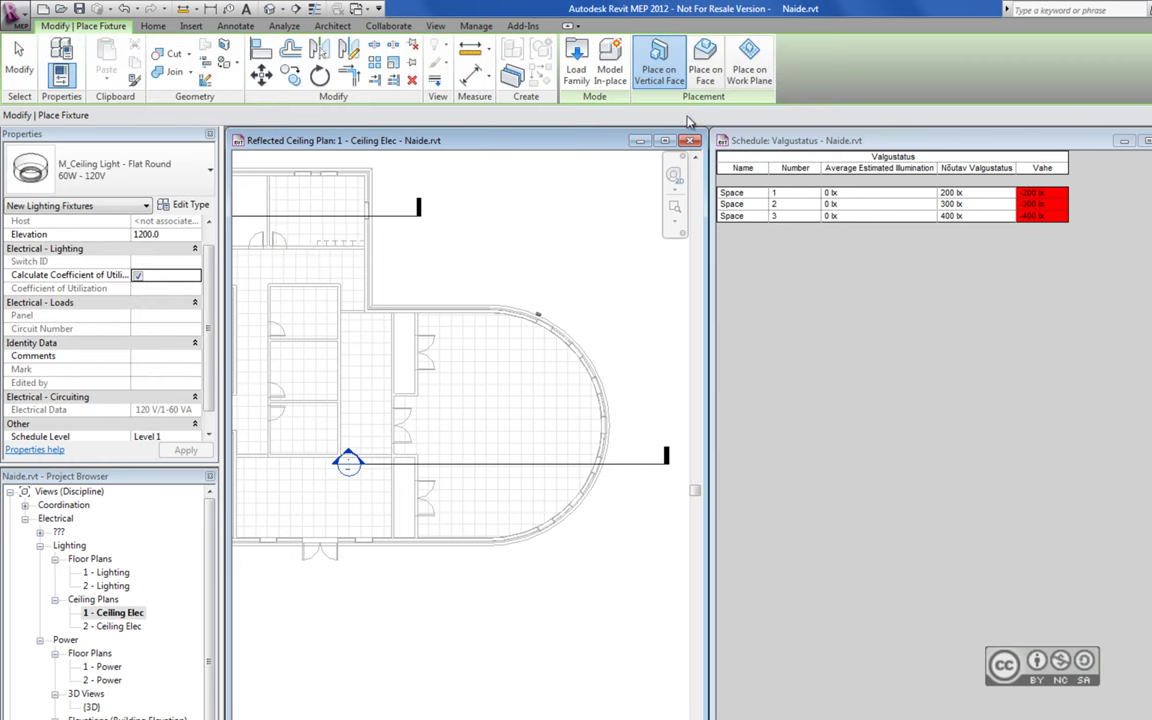
Place two Flat Round lights on the rounded room's ceiling face, then open Section 1.
click(706, 63)
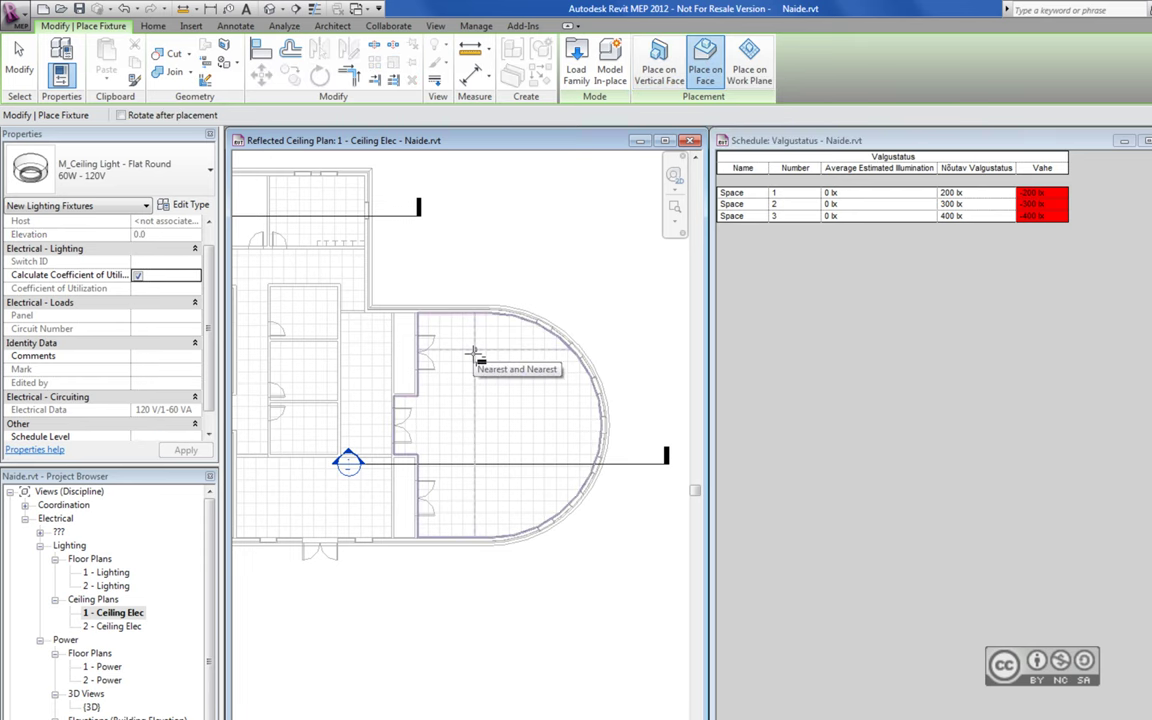
click(475, 351)
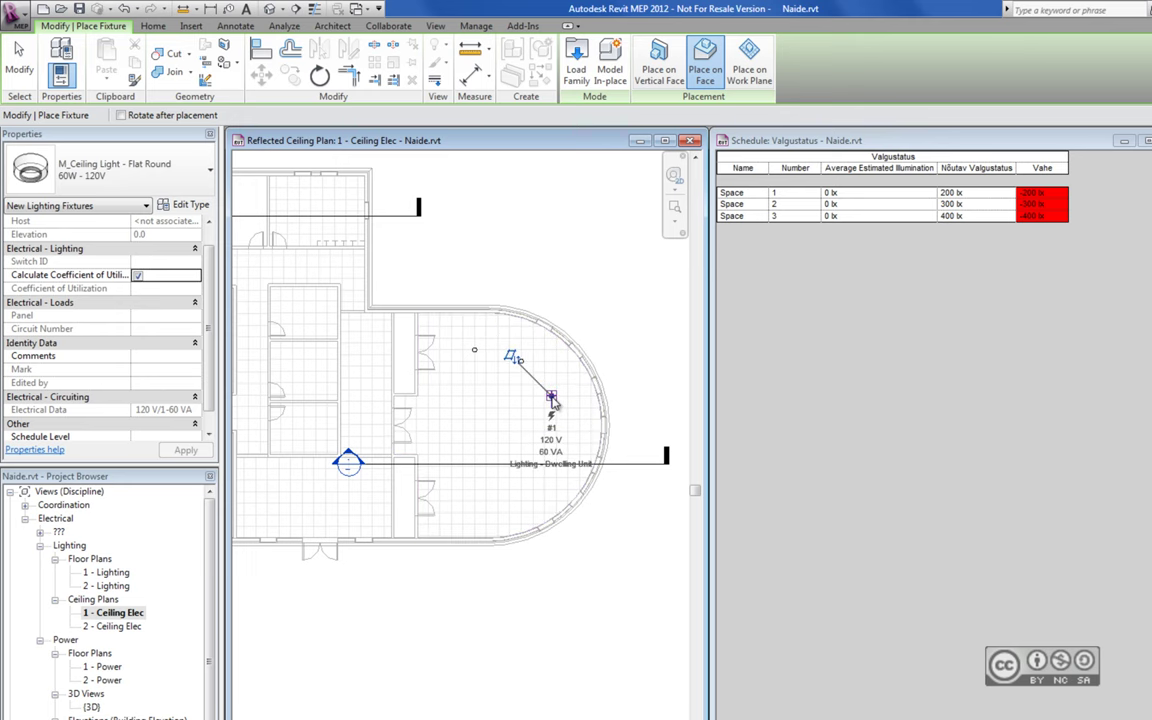
click(474, 501)
key(Escape)
key(Escape)
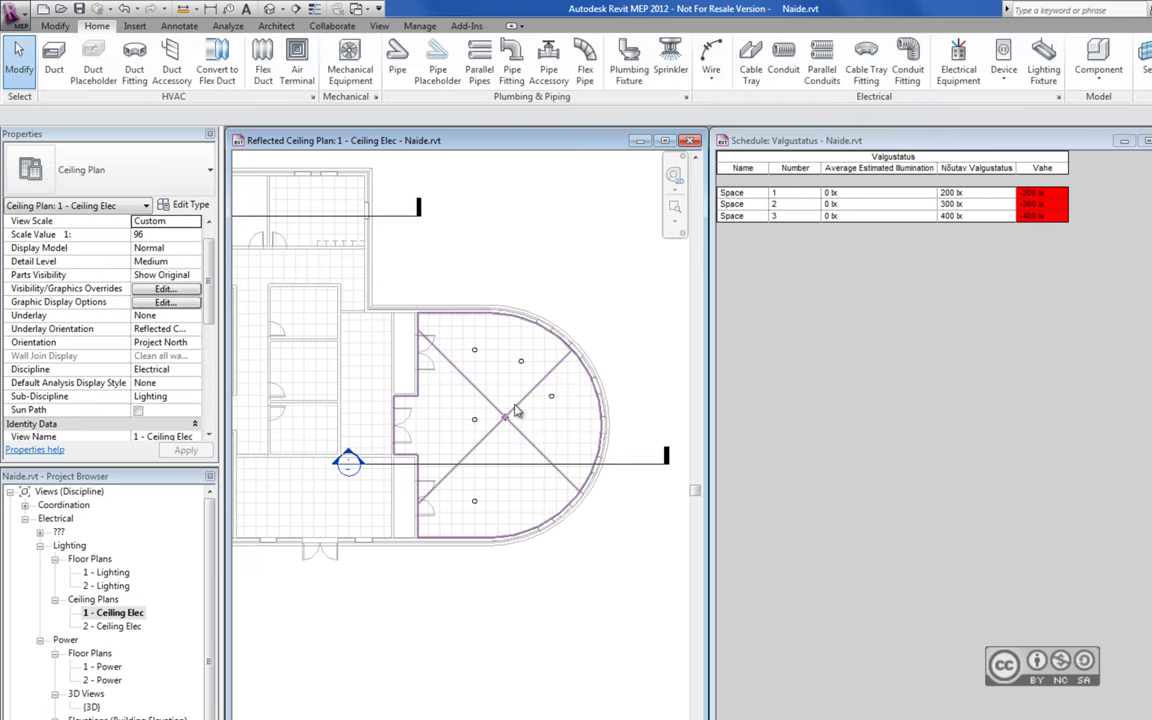
double_click(348, 462)
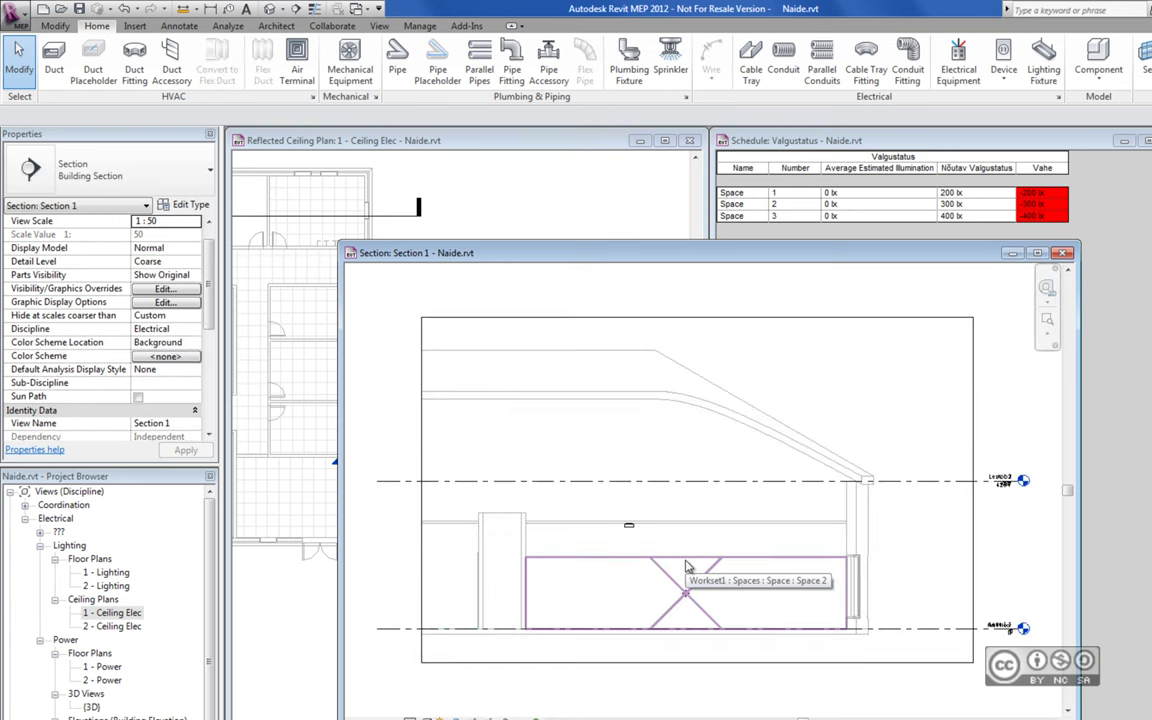
Select Space 2 in Section 1 to check its illumination, then close the section view.
click(671, 560)
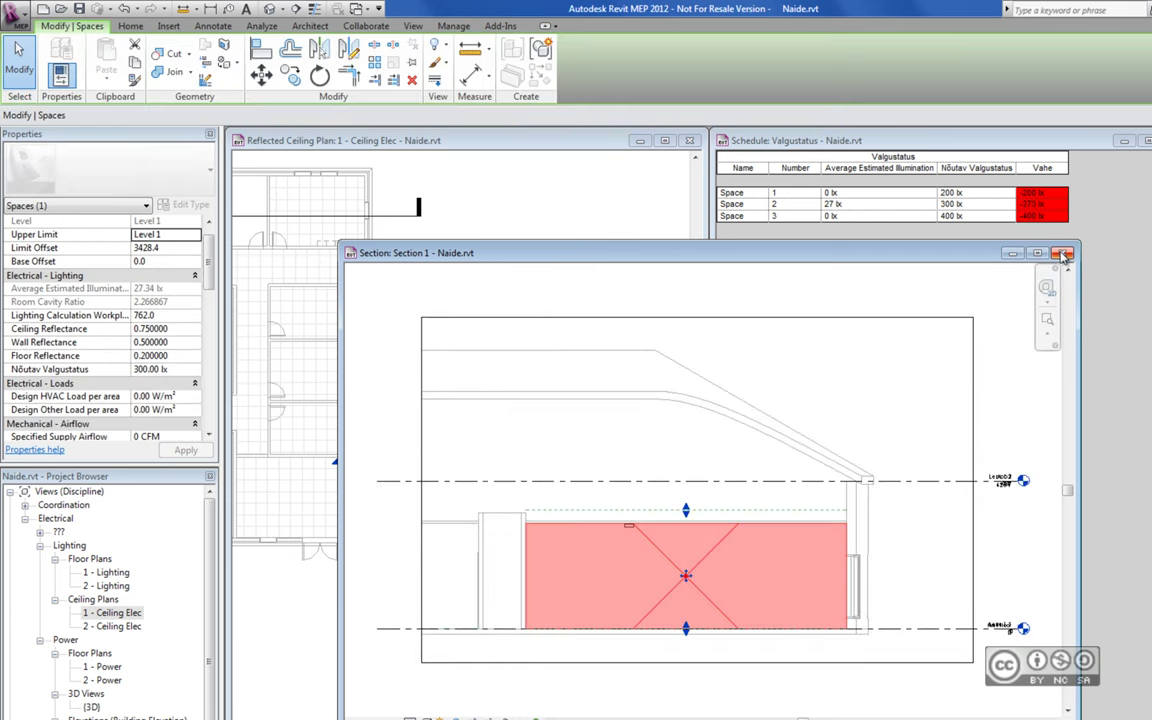
click(1065, 255)
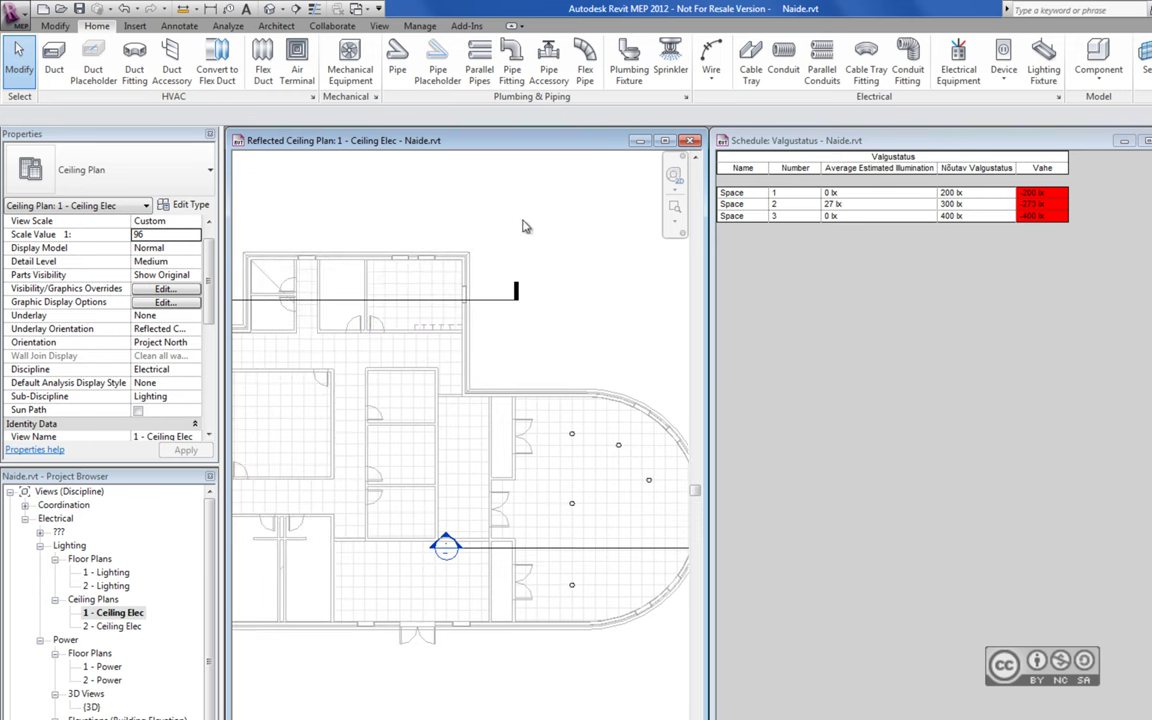
Place four Flat Round ceiling lights on the top room's ceiling and select Space 3's schedule cell.
click(1045, 65)
click(390, 283)
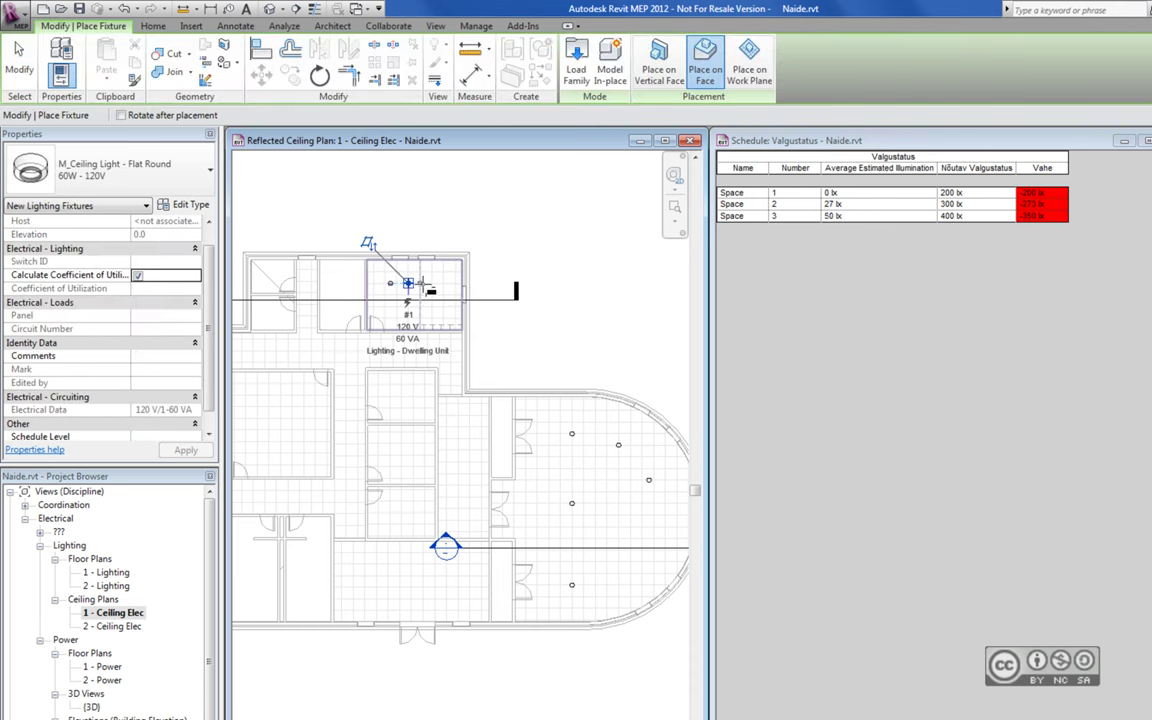
click(408, 284)
click(444, 284)
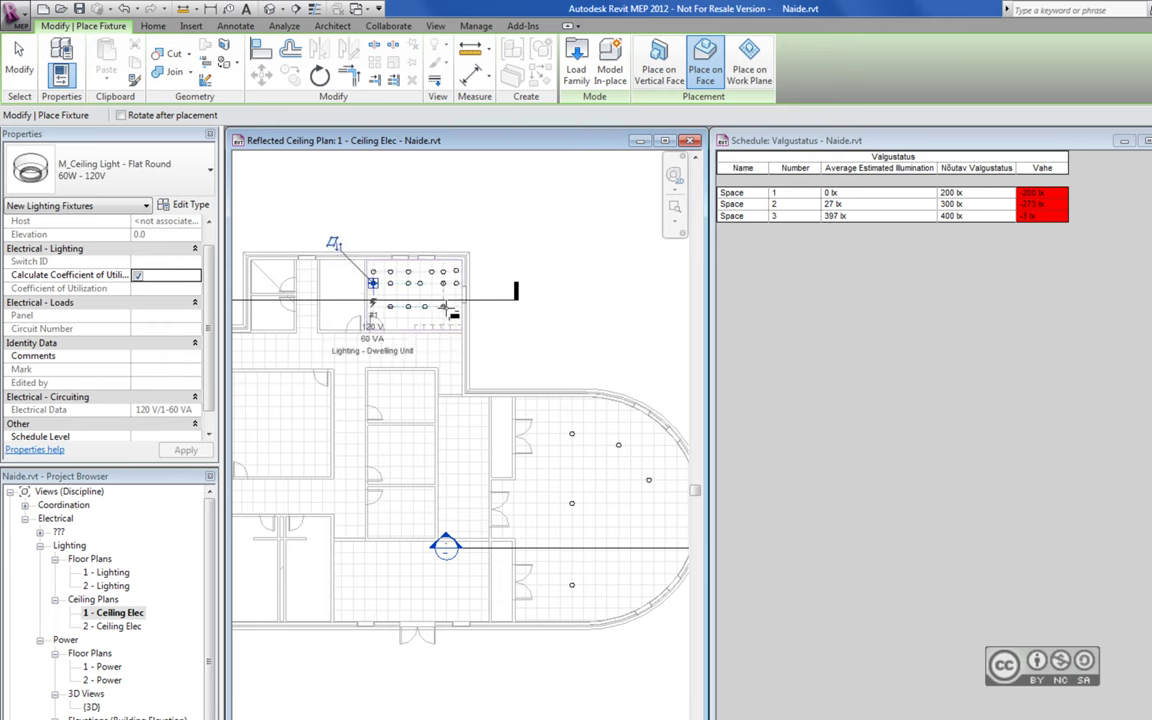
click(458, 308)
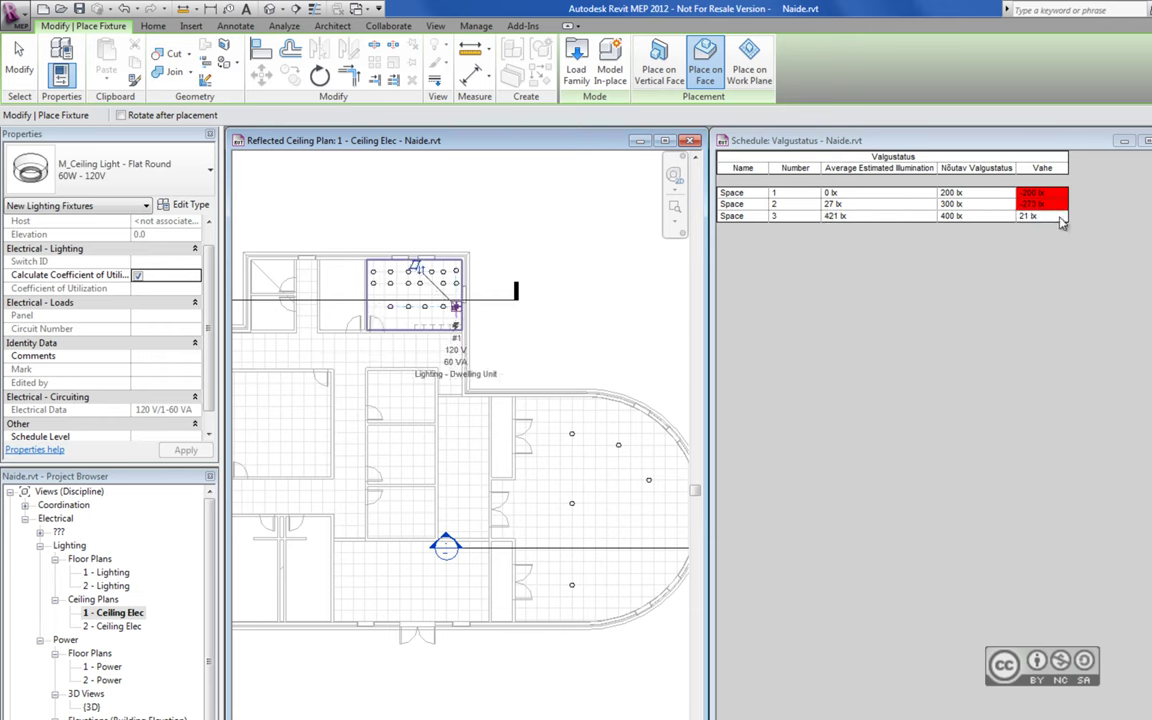
key(Escape)
click(955, 216)
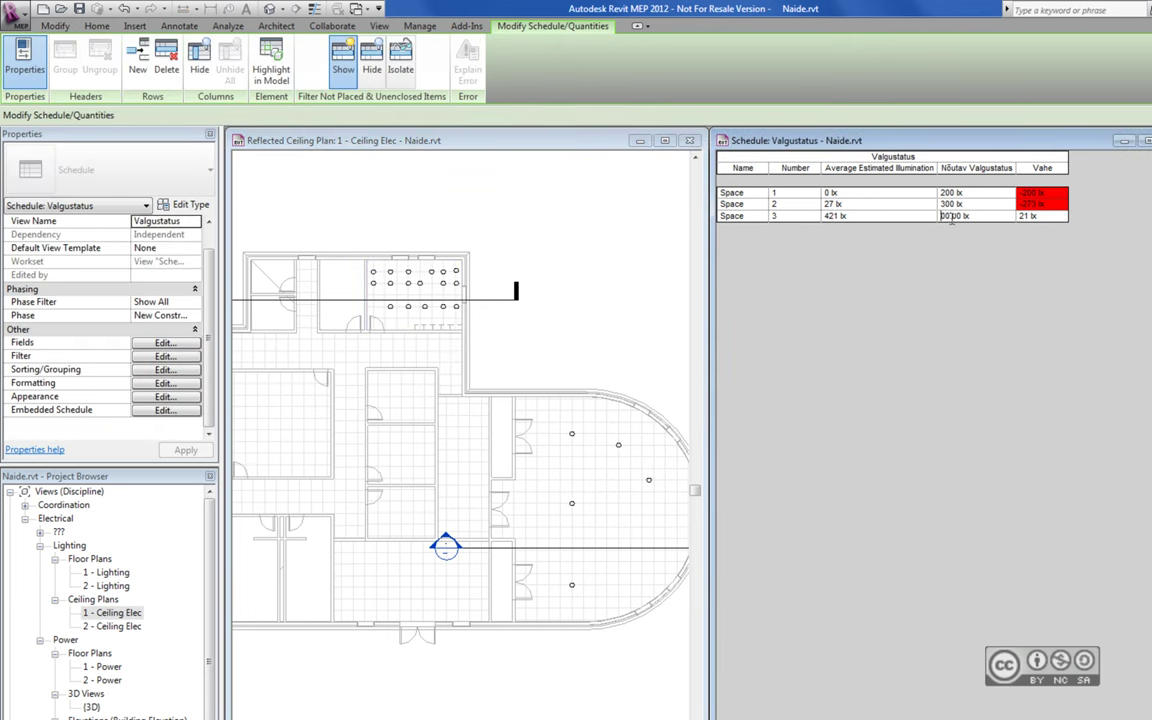
Lower Space 3's required illuminance to 200 lx and delete four of its ceiling lights.
text(2)
click(460, 280)
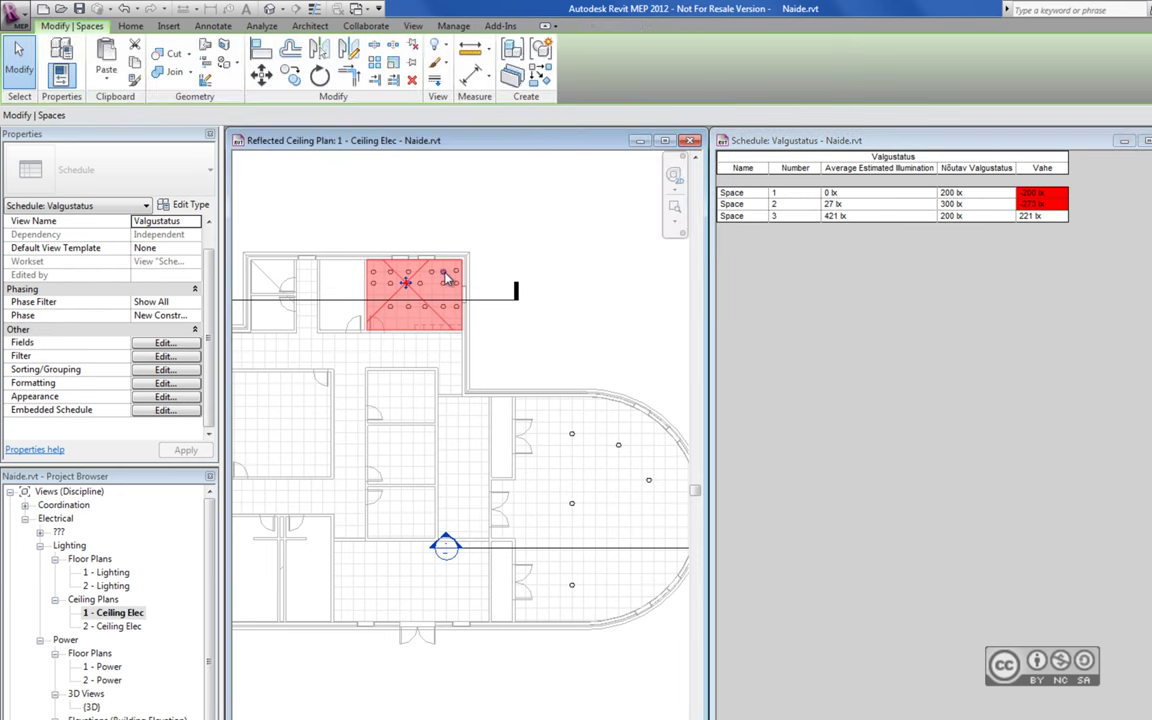
click(460, 280)
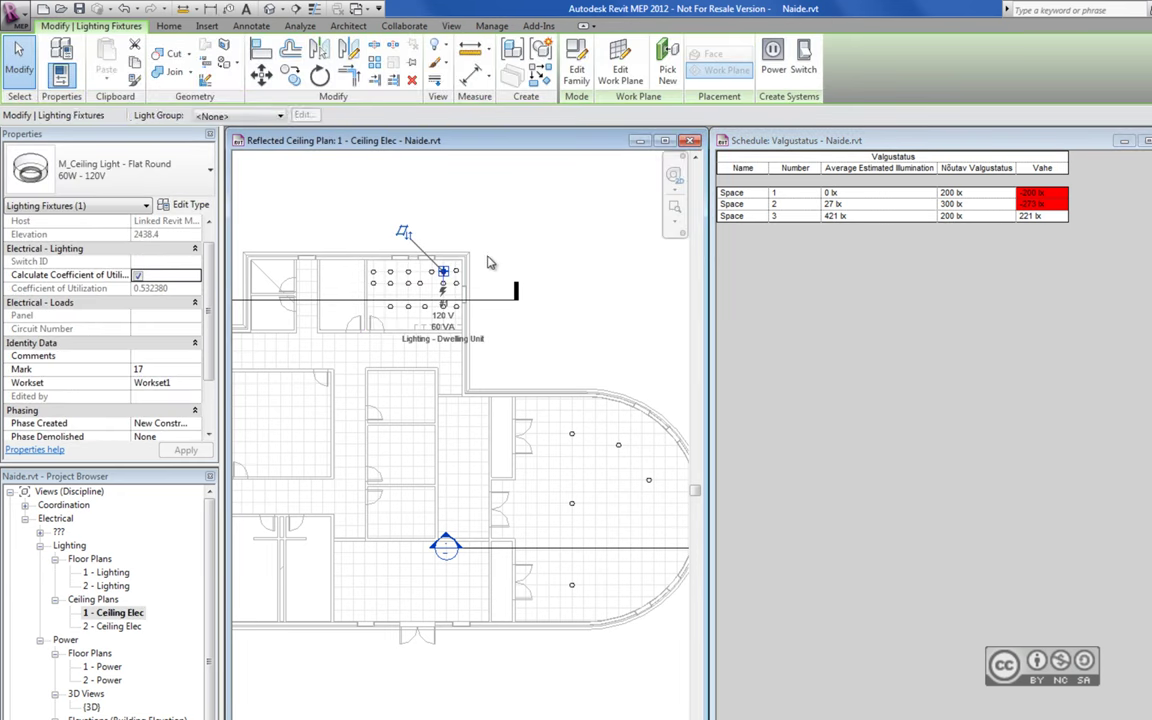
key(Delete)
click(390, 285)
key(Delete)
click(374, 284)
key(Delete)
click(390, 307)
key(Delete)
Set Space 3's wall reflectance to 0.1 in Properties and clear the selection.
click(400, 290)
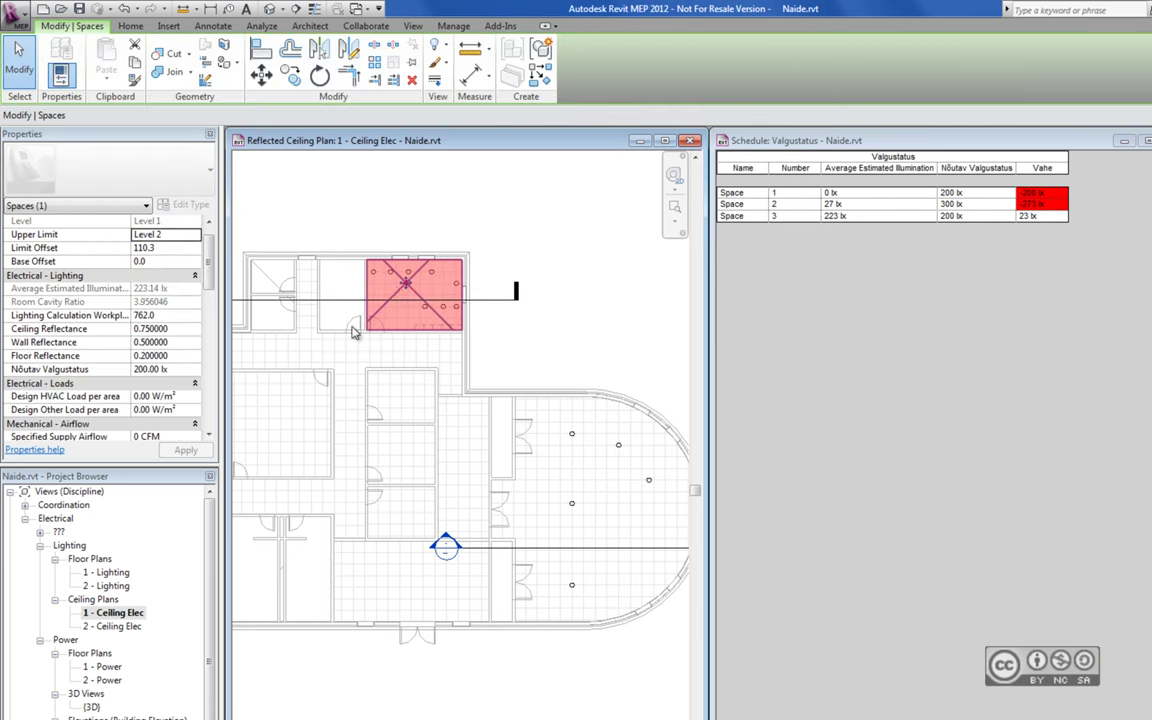
mouse_move(209, 265)
mouse_down()
mouse_move(209, 312)
mouse_move(210, 283)
mouse_up()
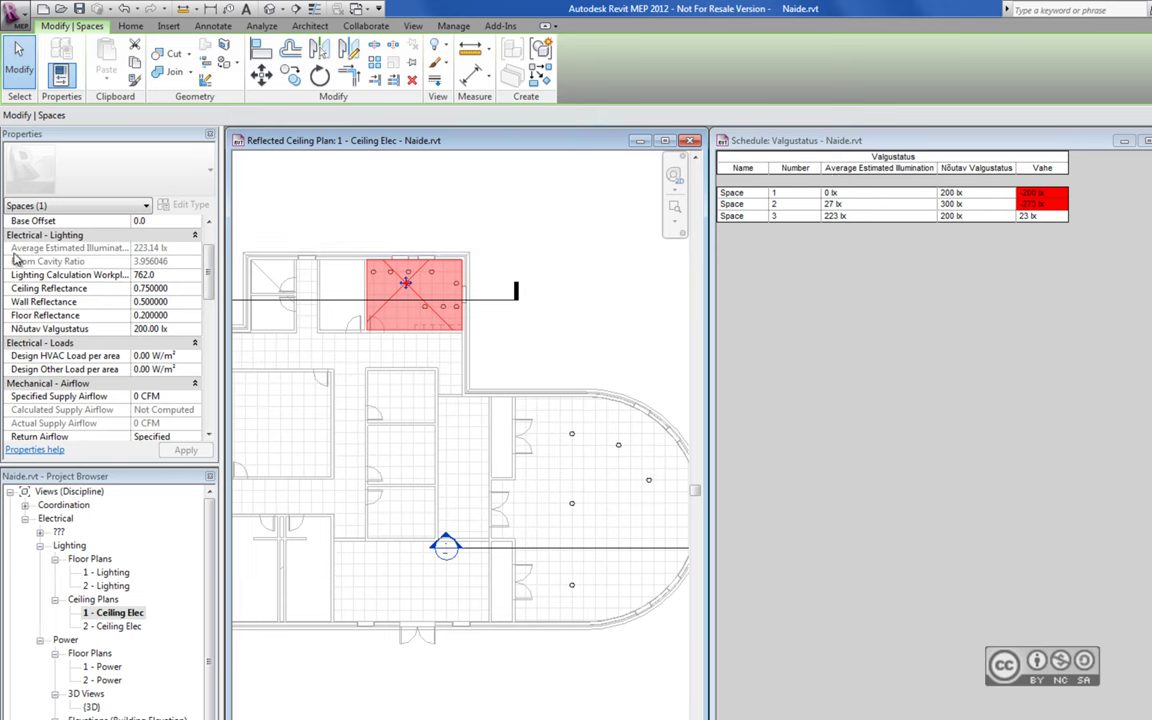
click(170, 255)
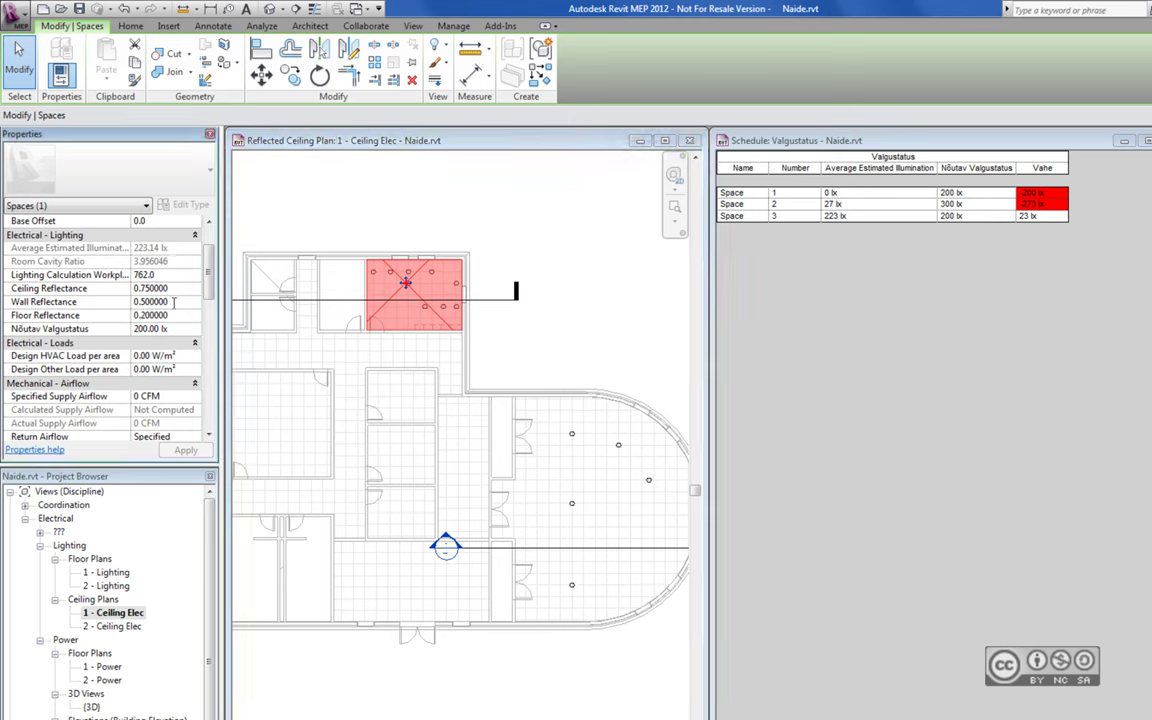
click(147, 301)
key(BackSpace)
text(1)
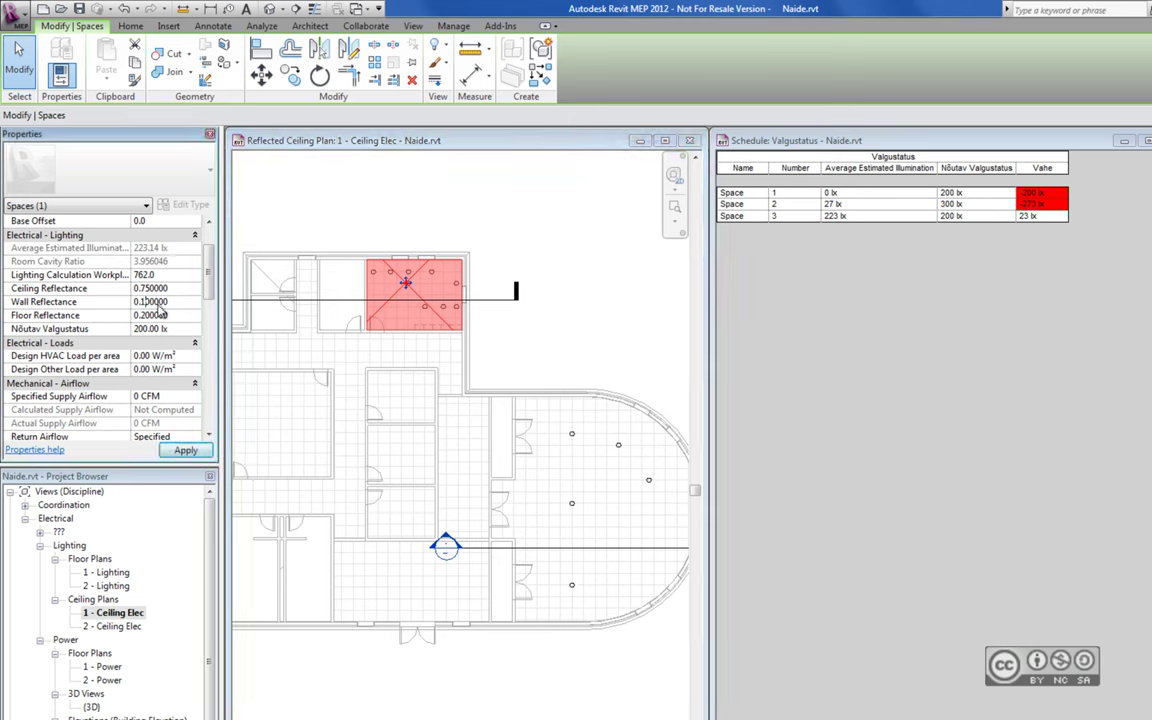
click(150, 288)
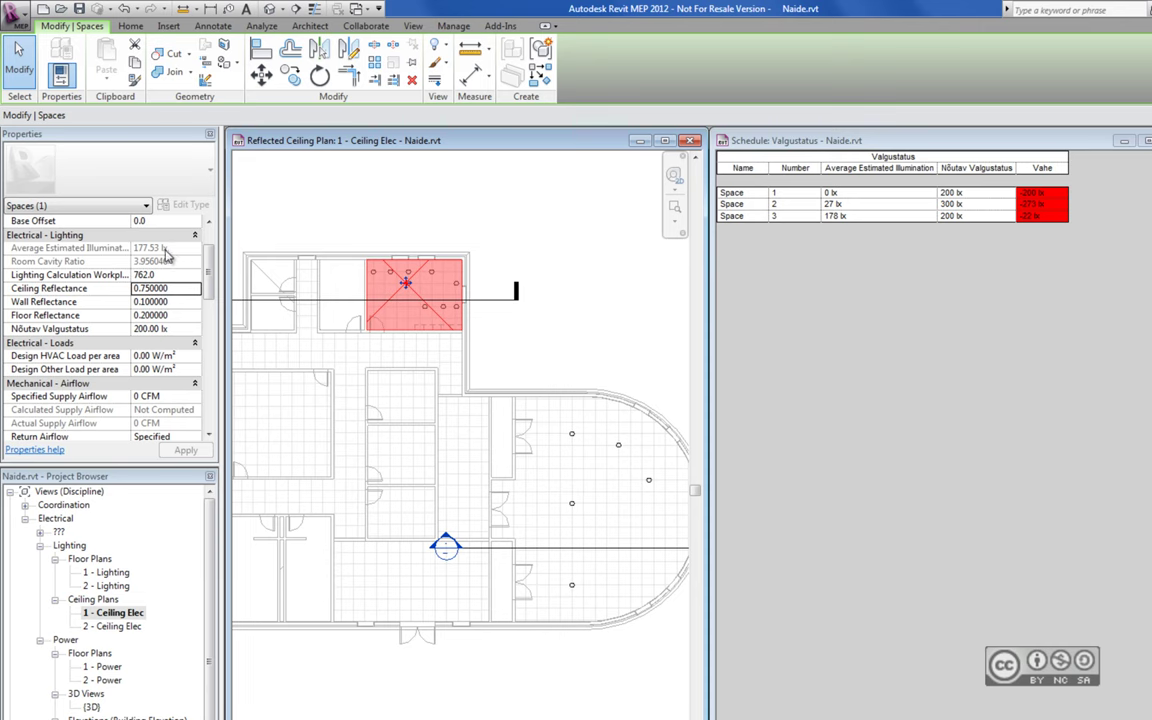
key(Escape)
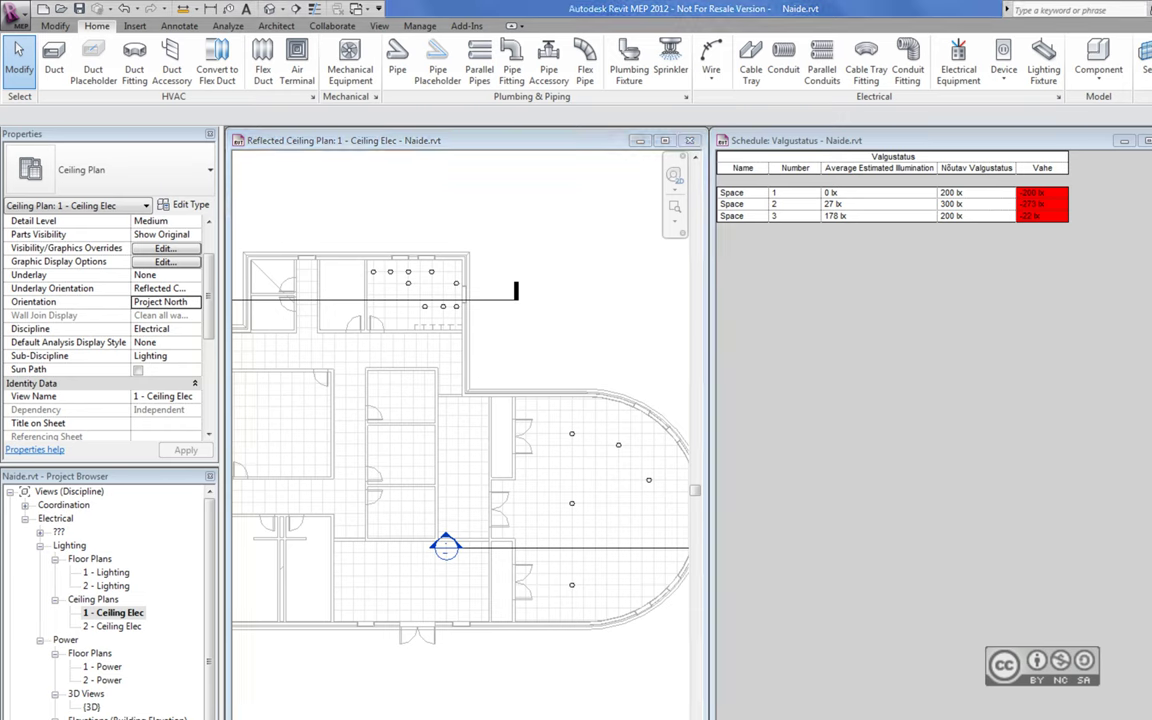
Start a new Spaces key schedule named Ruumide Valgustatus with key name Valgustuse.
right_click(56, 701)
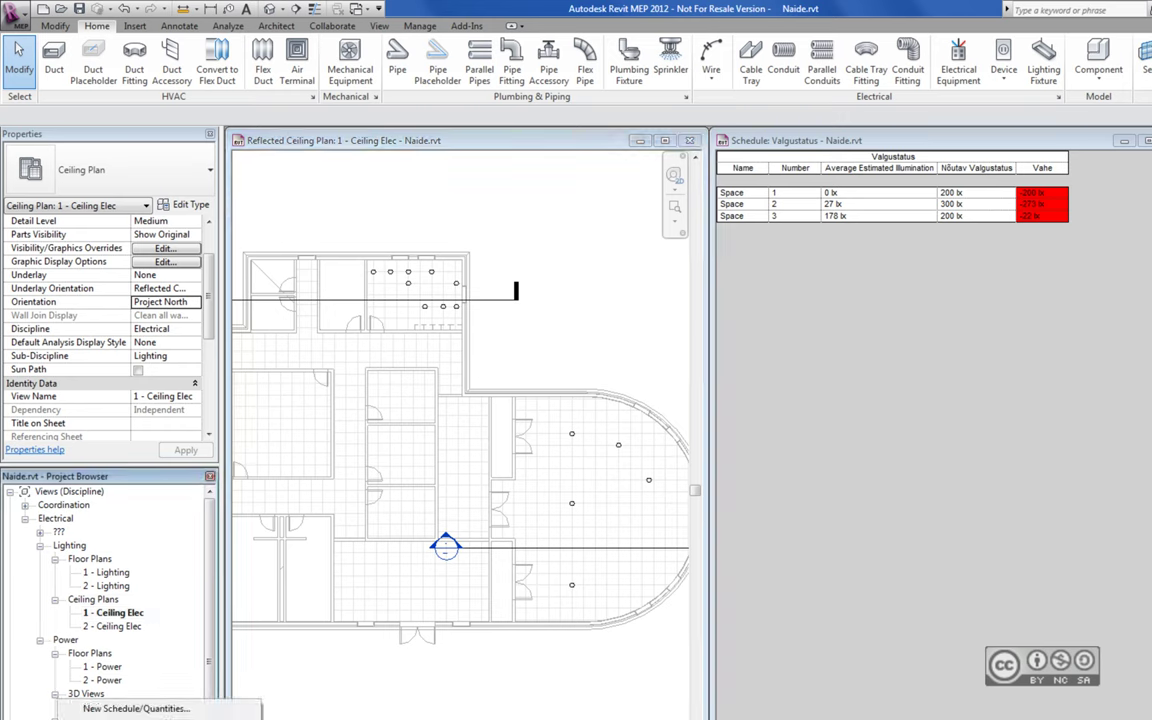
click(136, 708)
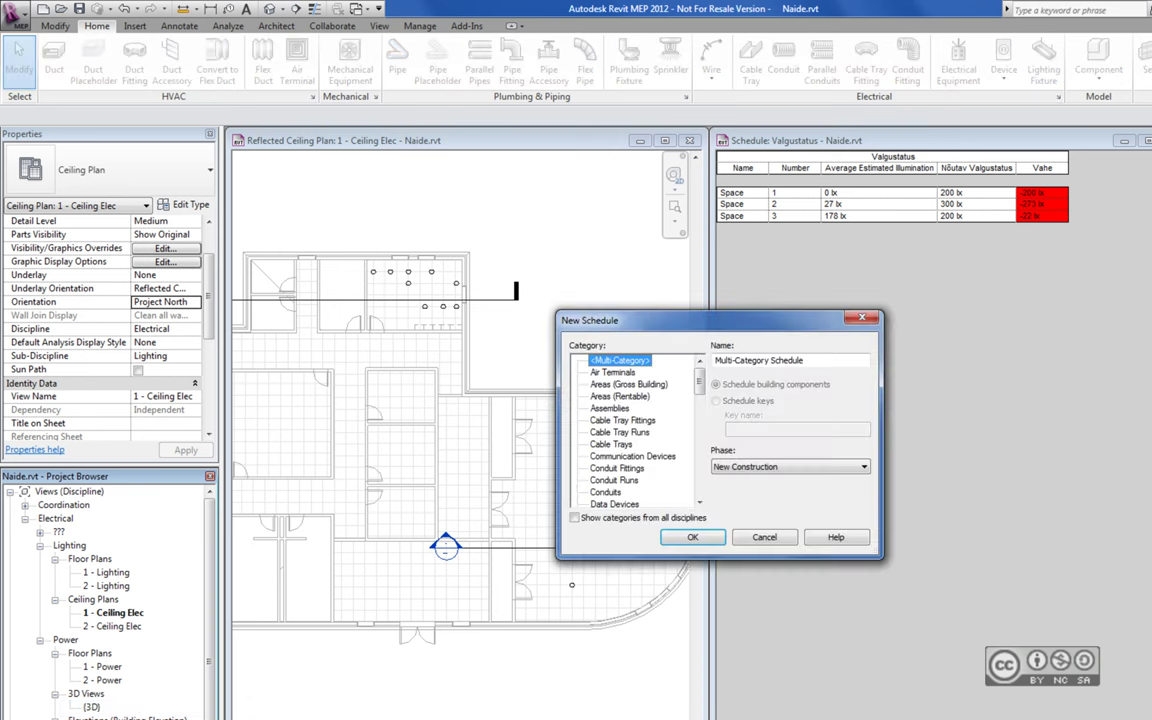
drag(699, 381, 697, 492)
click(603, 456)
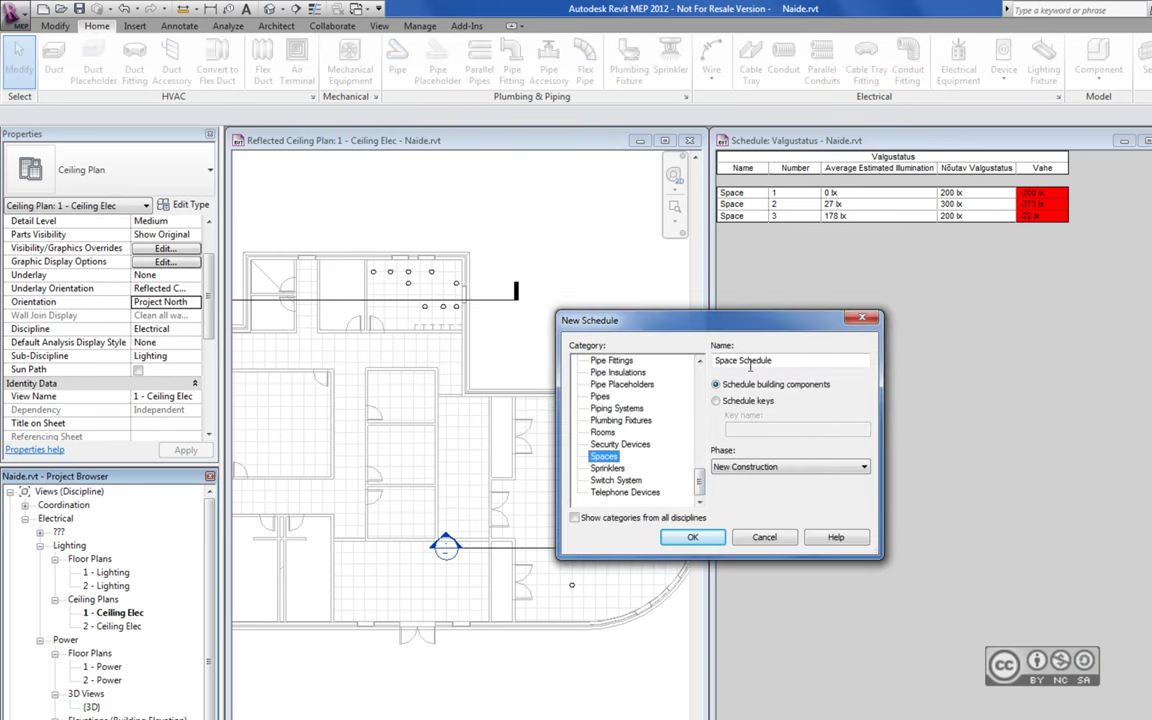
text(Ruumide Valgustatus)
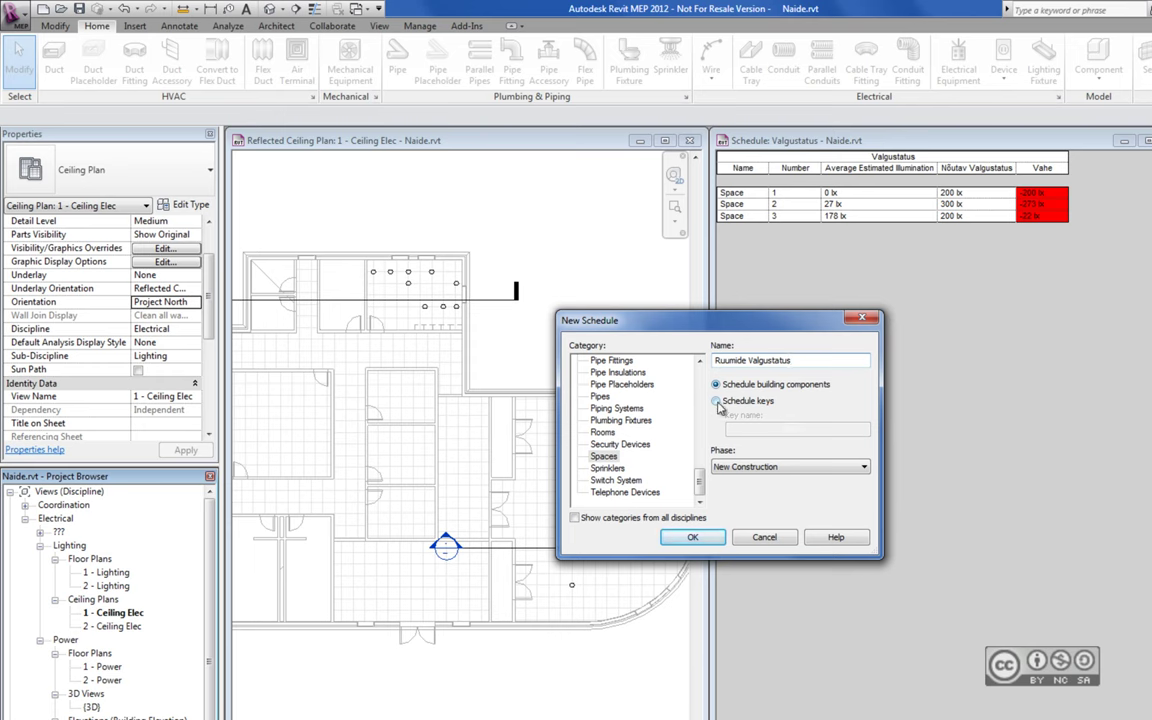
click(716, 401)
click(797, 432)
text(Valgustuse)
click(692, 537)
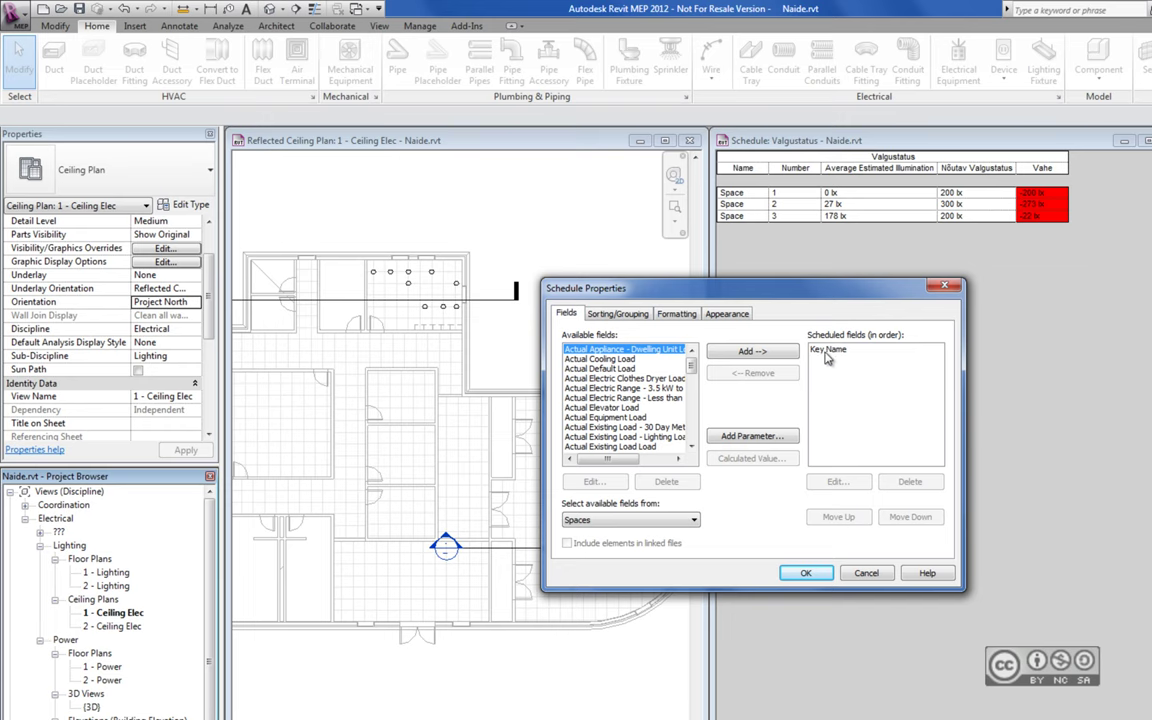
Add the Nõutav Valgustatus field to the key schedule and create it.
drag(690, 366, 690, 421)
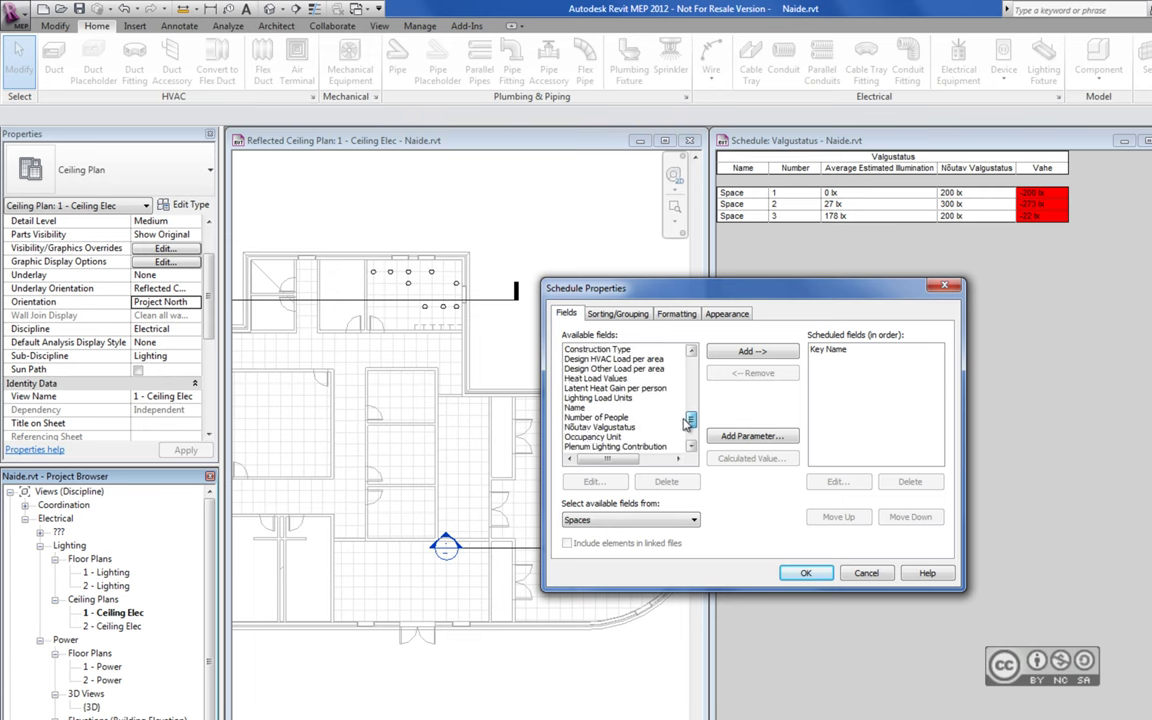
click(618, 418)
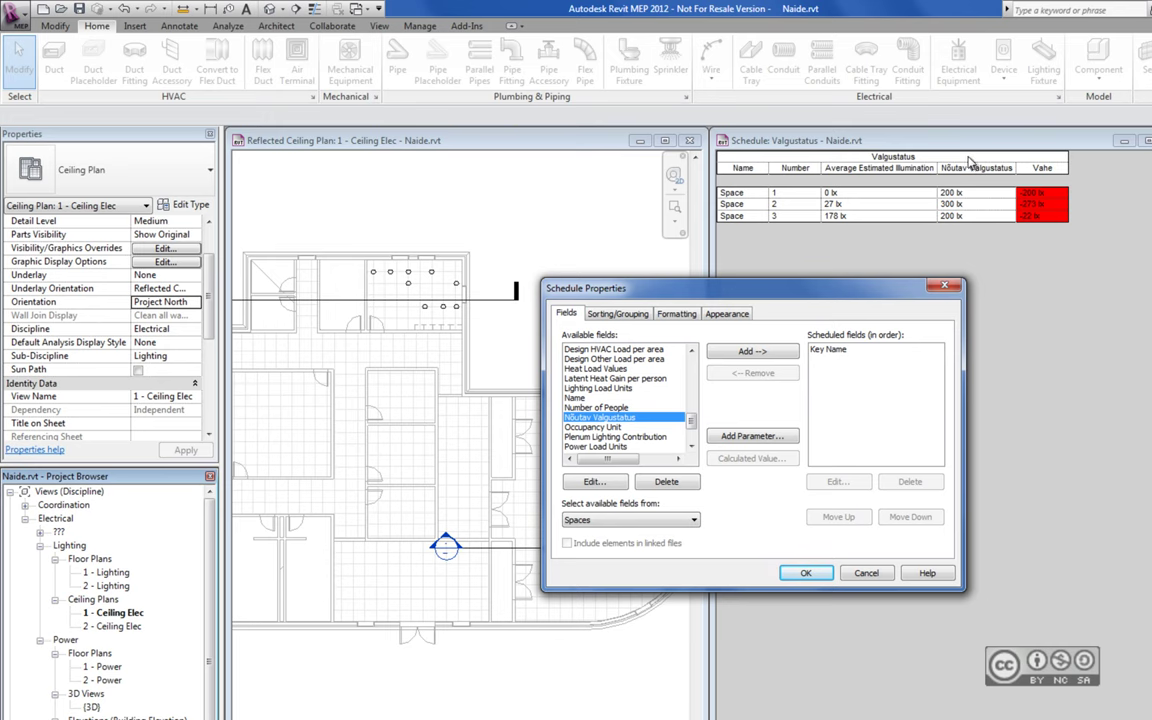
click(737, 358)
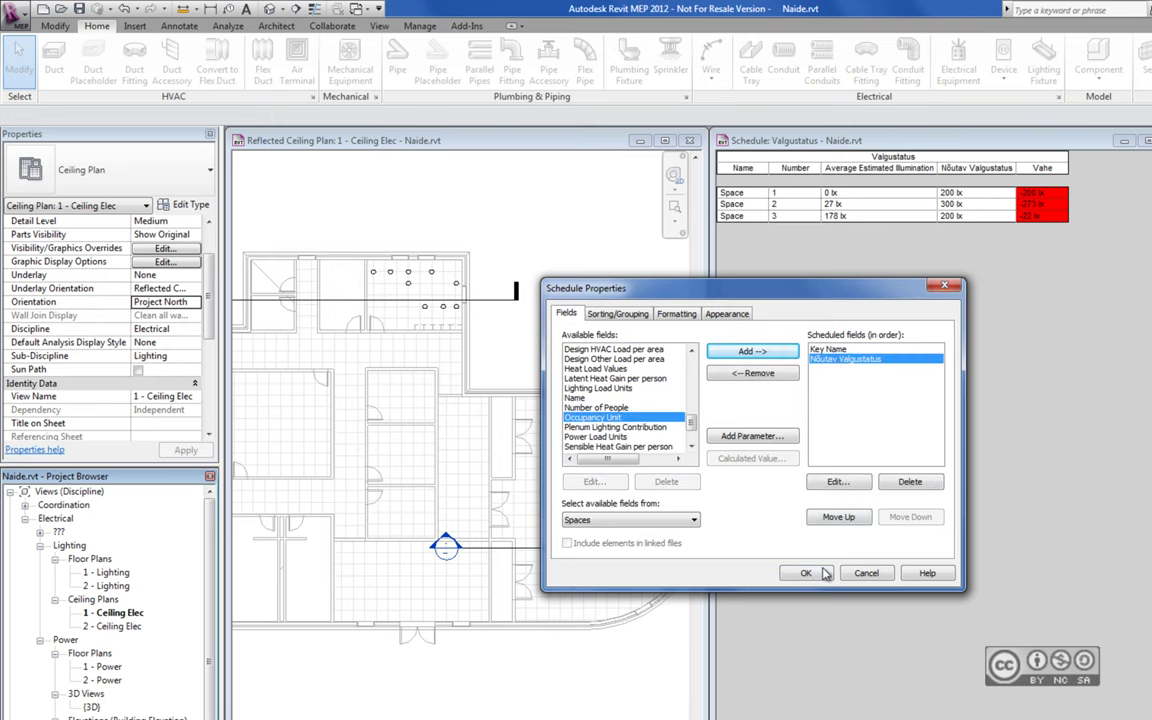
click(805, 572)
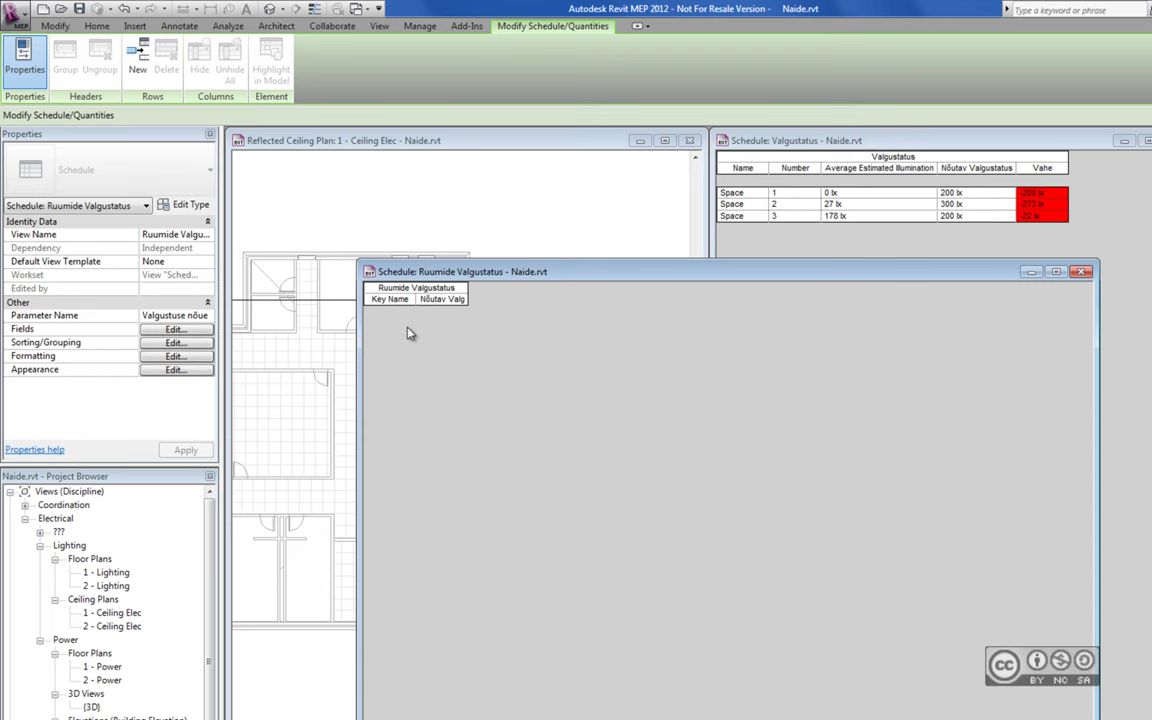
Add key rows named Koridor, Büroo and Aatrium to the Ruumide Valgustatus schedule.
click(138, 58)
click(138, 58)
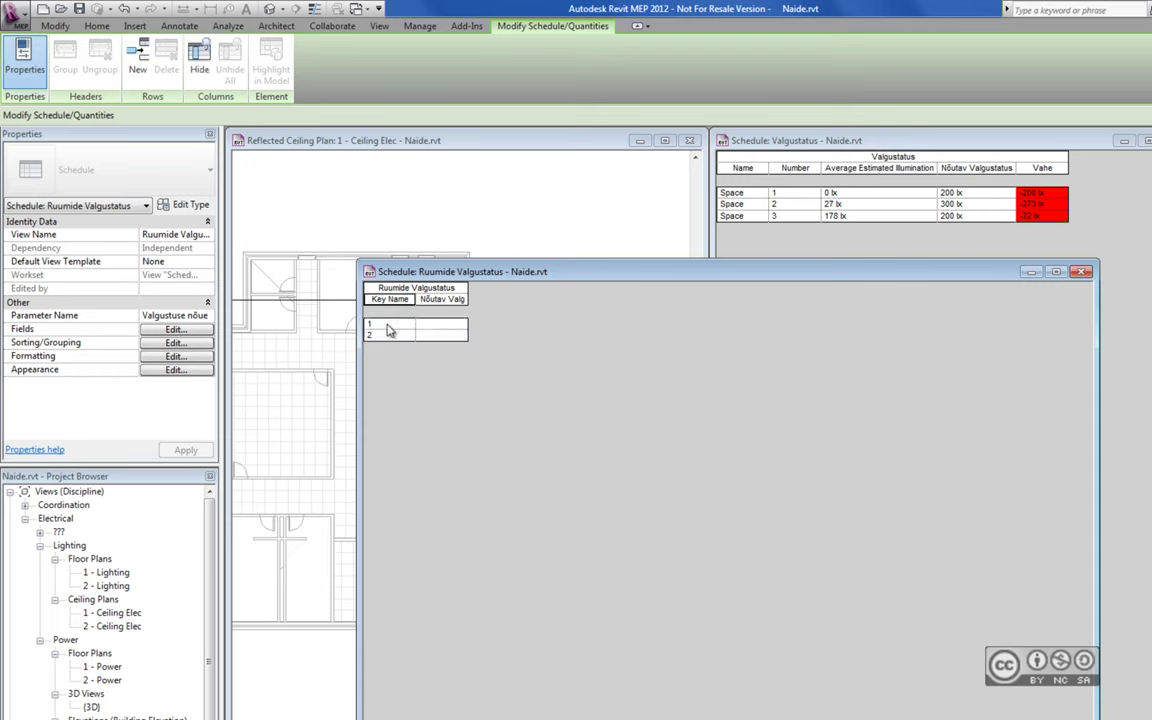
click(384, 327)
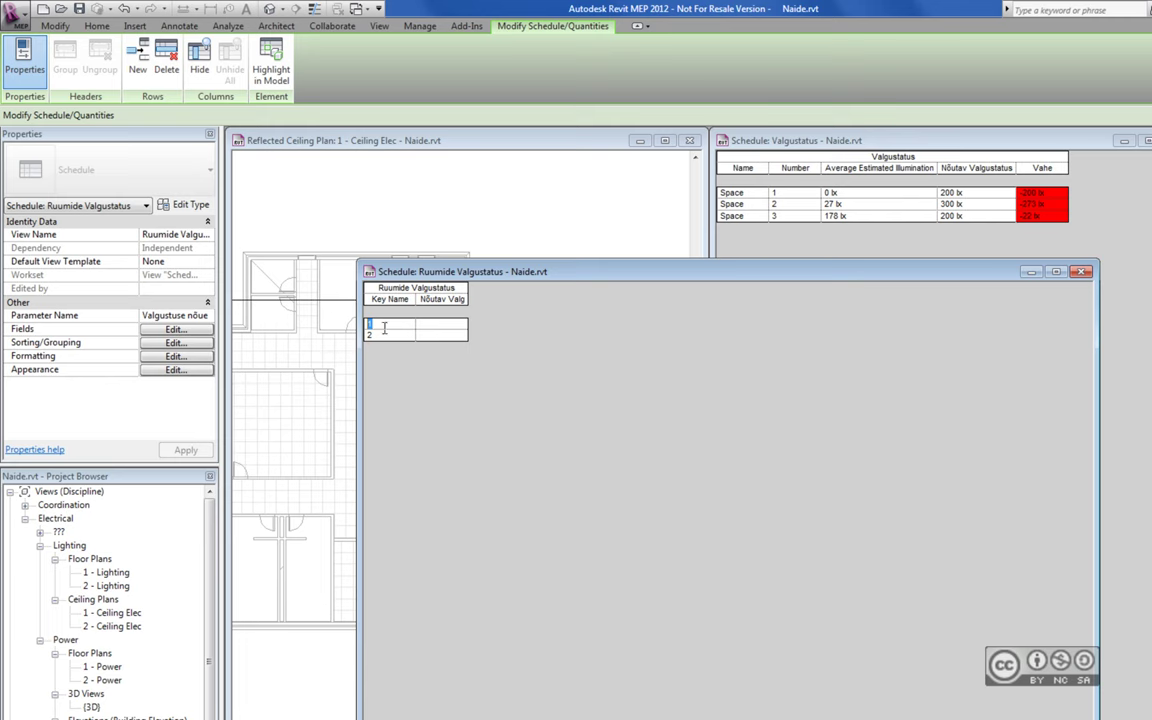
text(Koridor)
click(384, 334)
text(Büroo)
key(Return)
click(138, 60)
text(Aatrium)
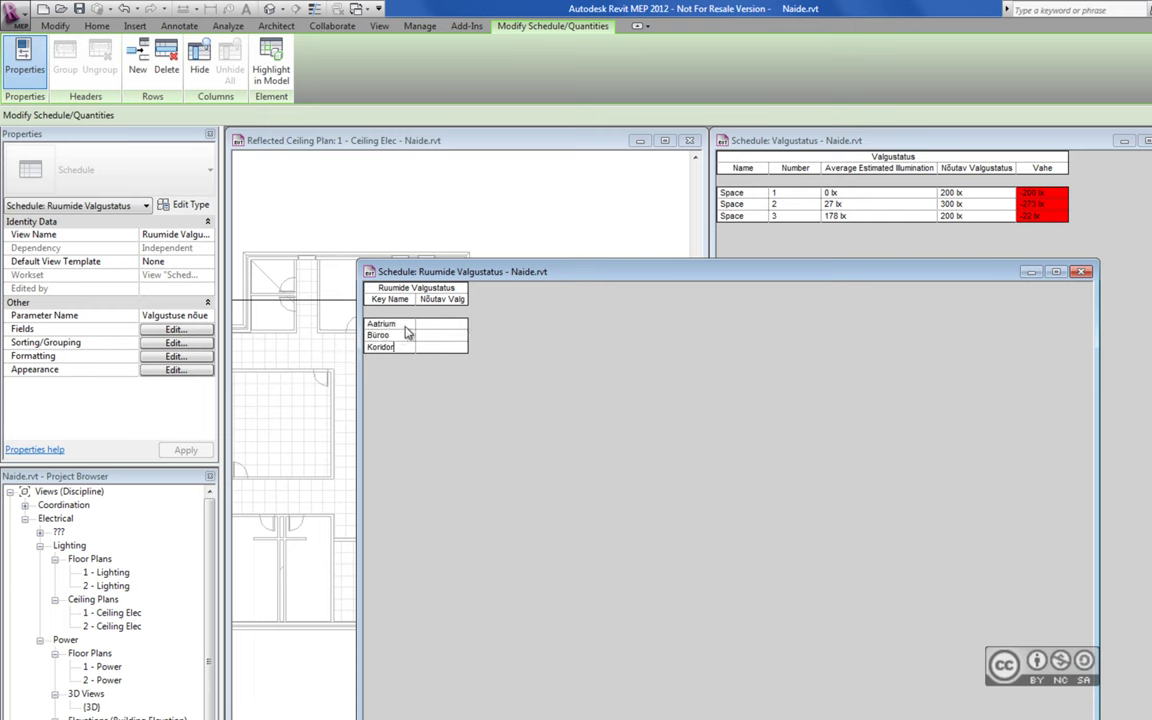
click(447, 327)
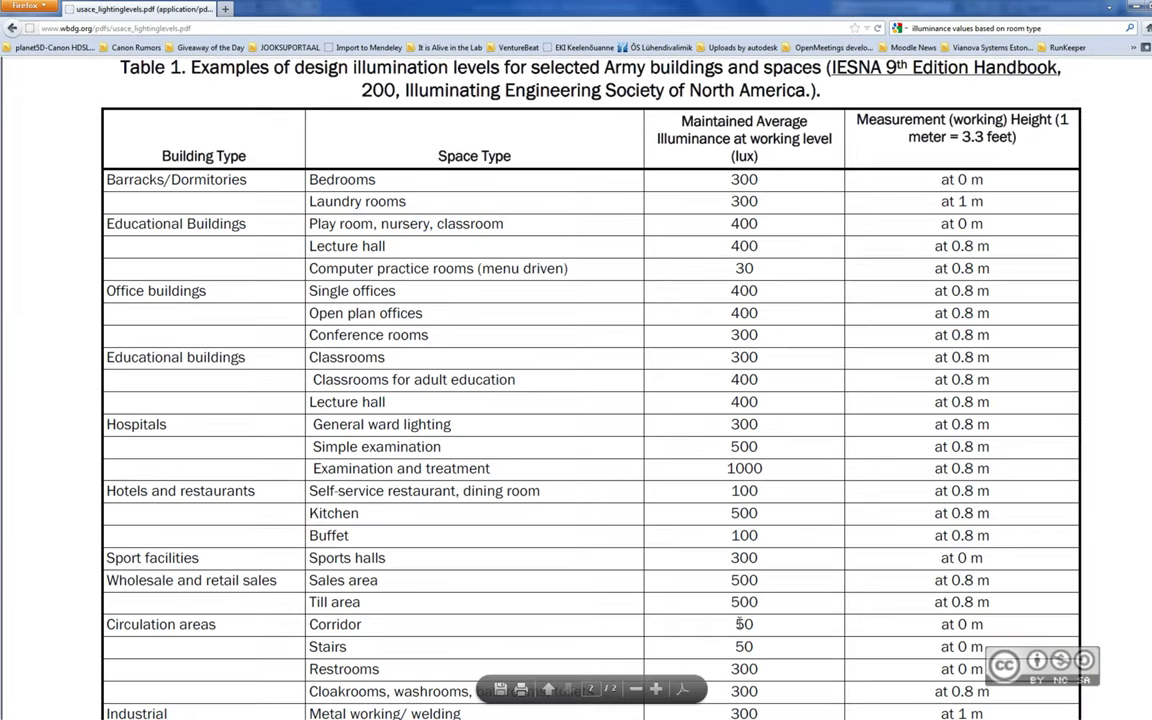
Read the IESNA illuminance table in Firefox: 400 lux for single offices, 50 lux for corridors.
scroll(346, 664, up, 2)
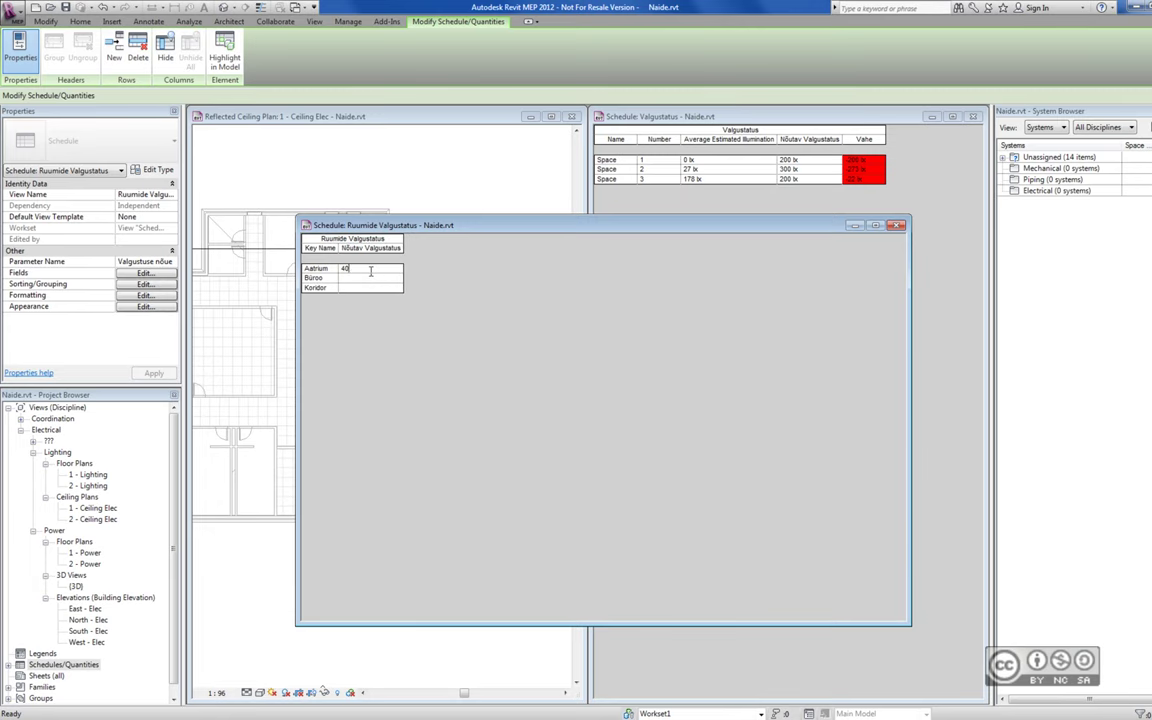
Set the required illuminance of Aatrium and Büroo to 400 lx in the key schedule.
text(0)
key(Return)
text(400)
key(Return)
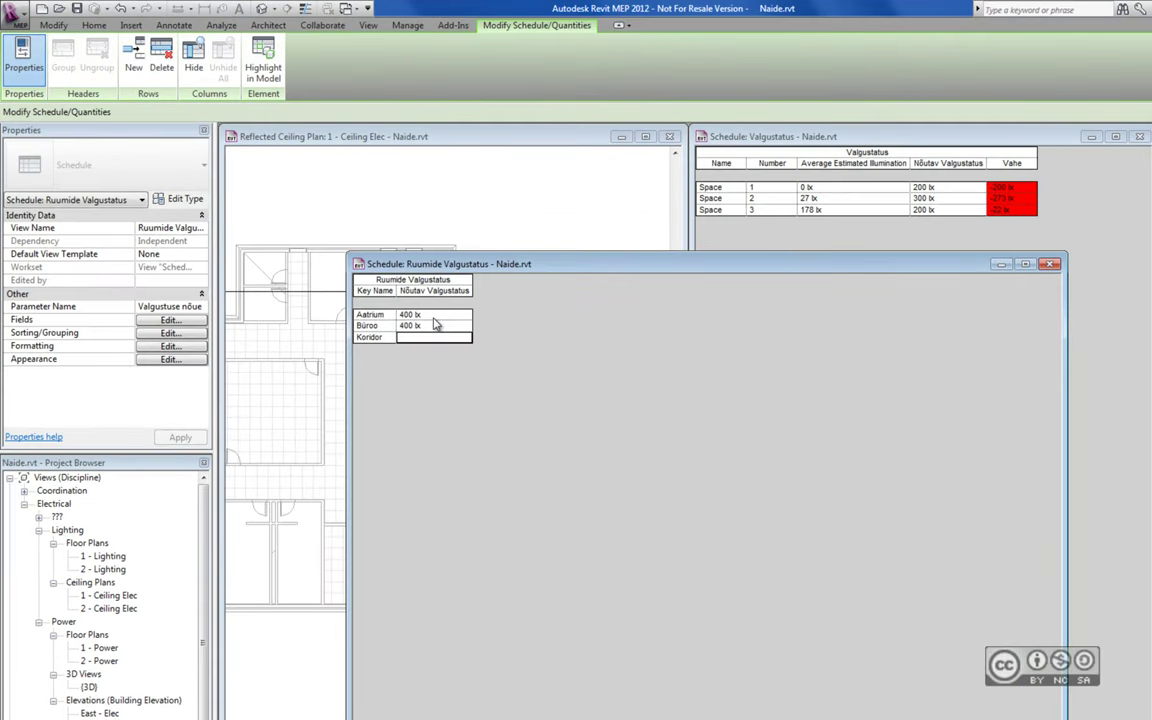
text(50)
Add the Valgustuse nõue field as a column in the Valgustatus schedule.
double_click(740, 264)
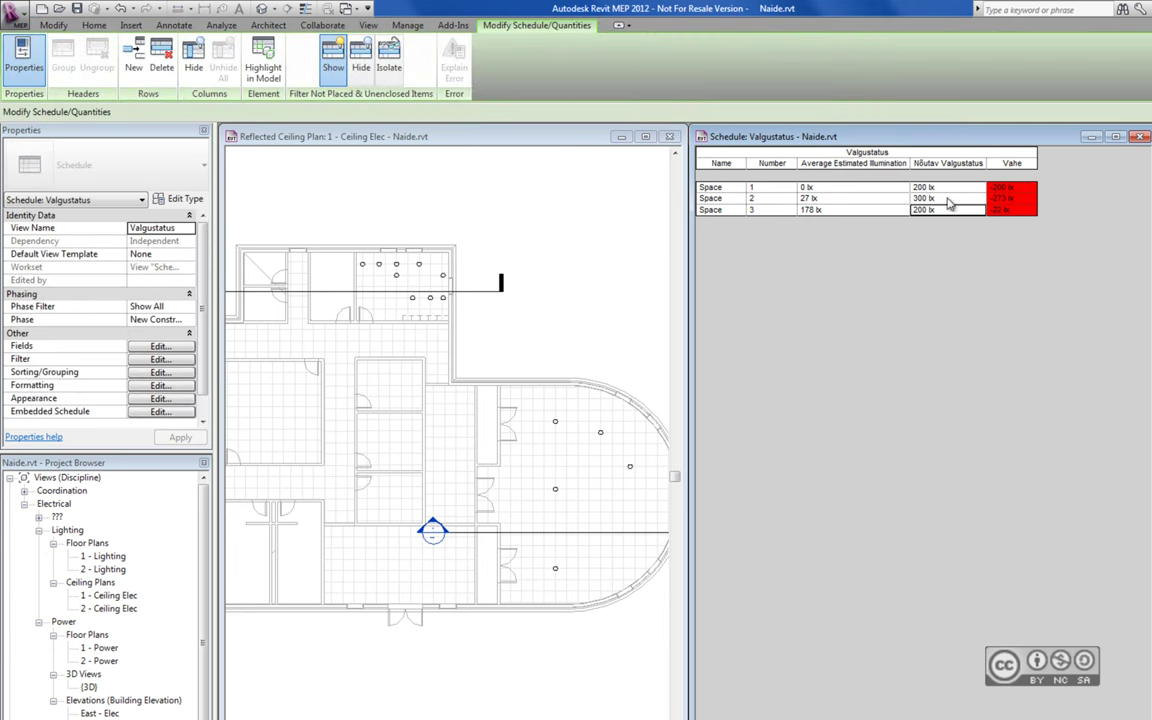
click(160, 346)
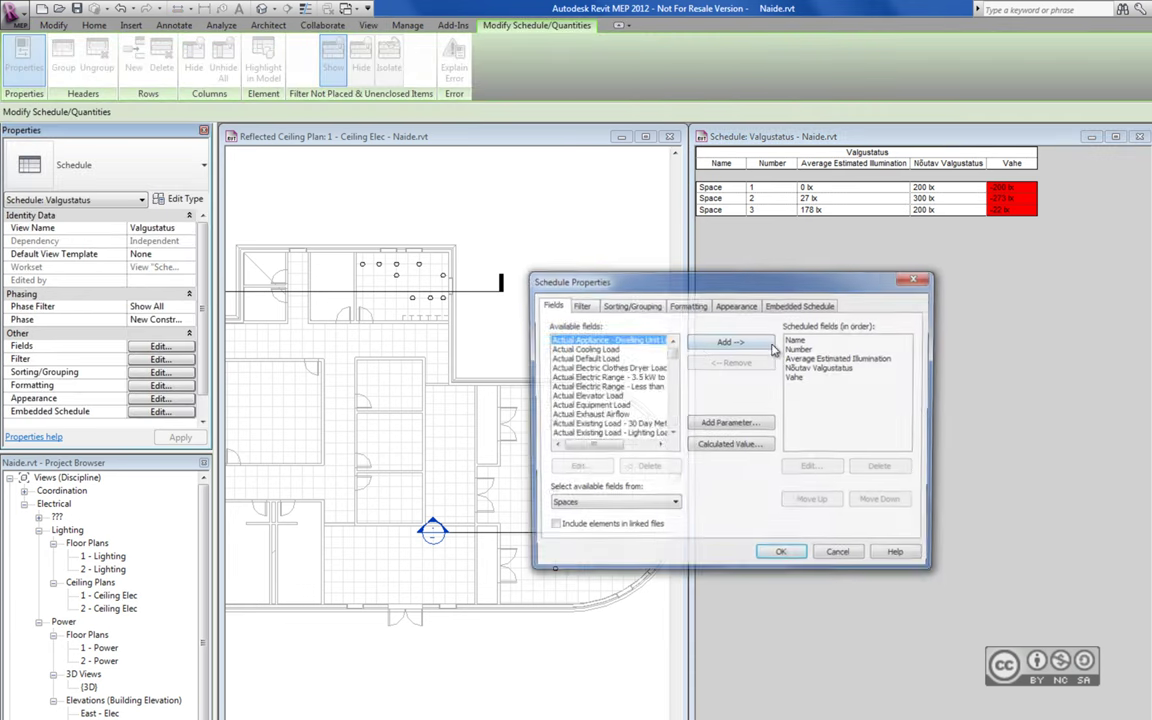
click(577, 405)
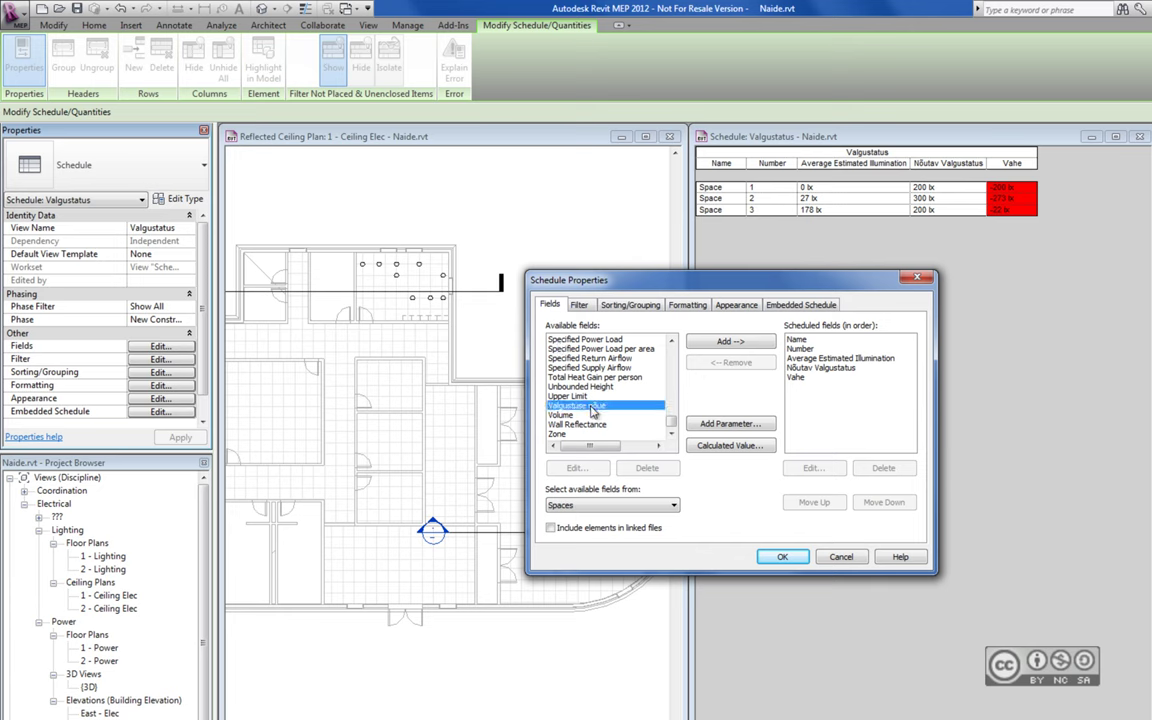
click(730, 341)
click(782, 556)
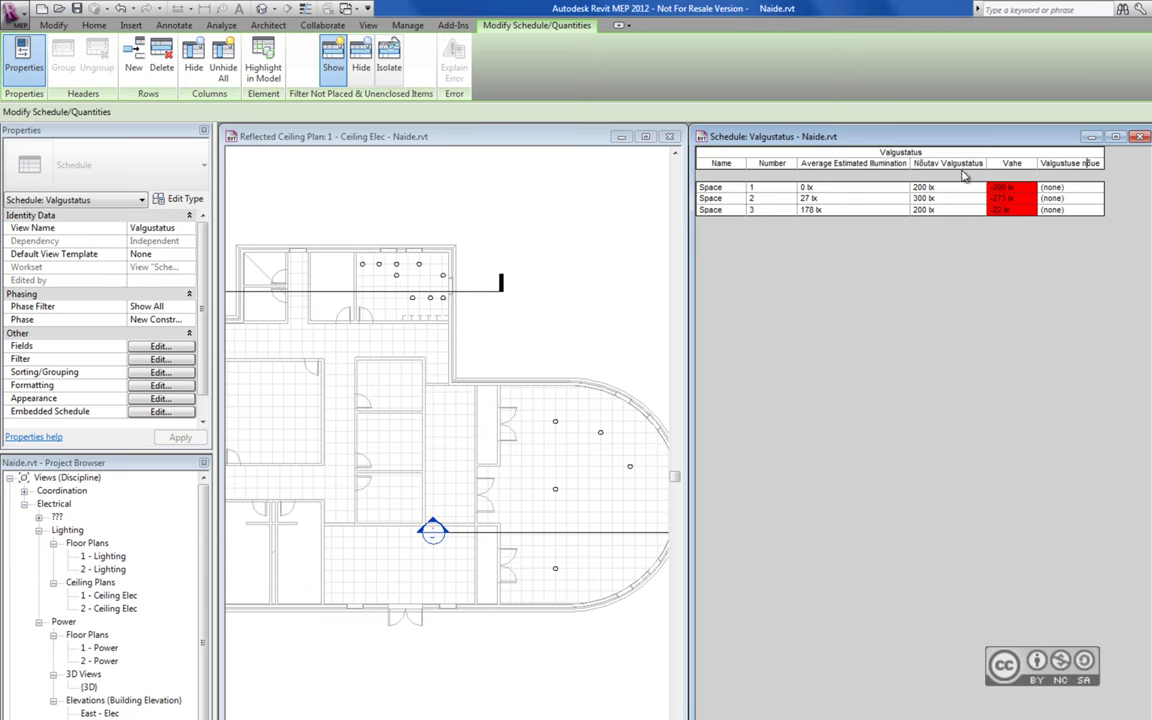
Assign Büroo, Aatrium and Koridor in the Valgustuse nõue column for spaces 1, 2 and 3.
click(1096, 187)
click(1097, 187)
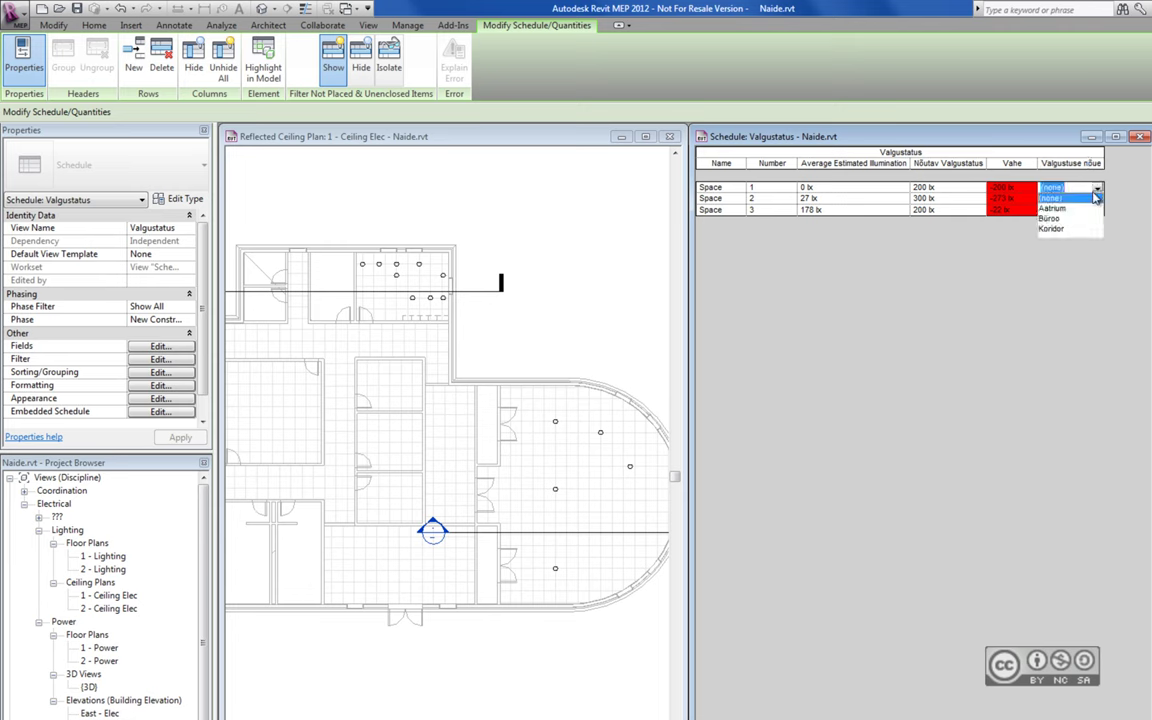
click(1050, 218)
click(1097, 198)
click(1097, 198)
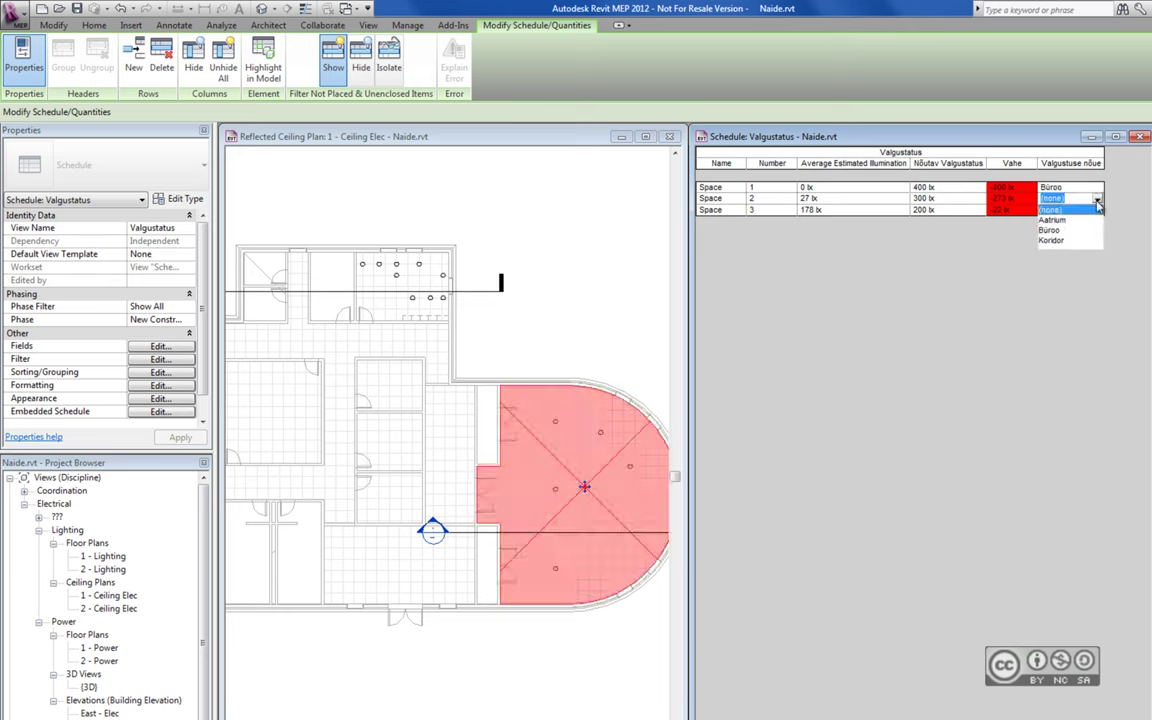
click(1052, 219)
click(1070, 210)
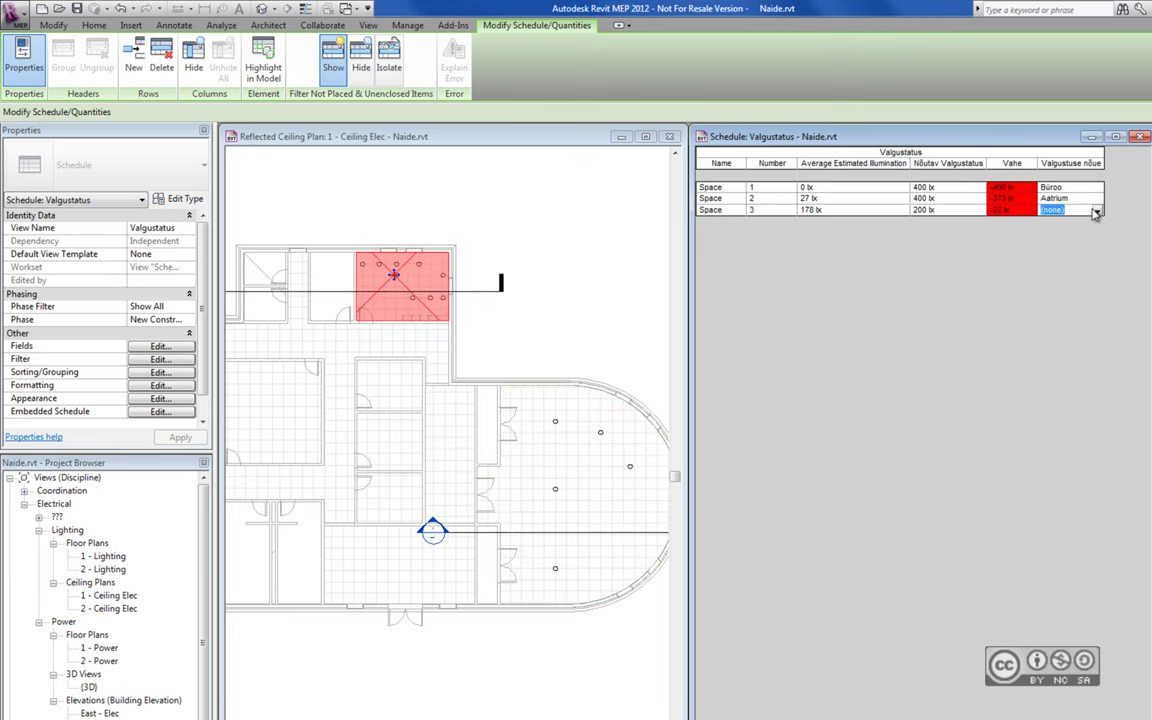
click(1057, 249)
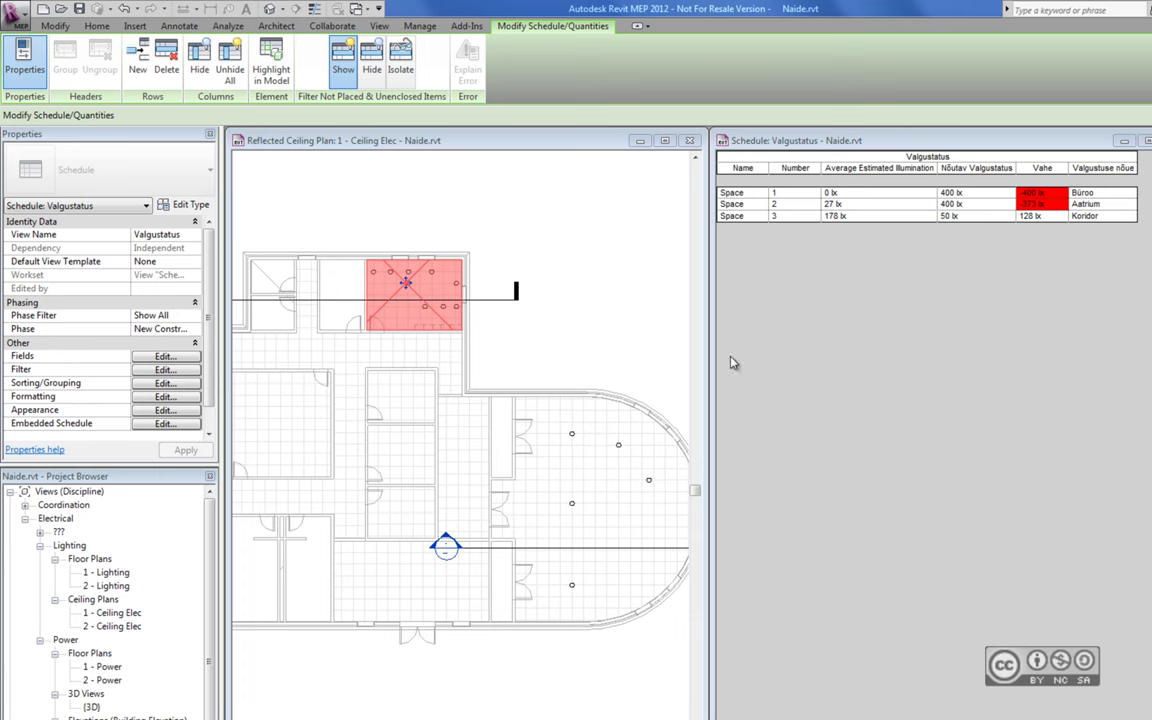
Select the Koridor space in the ceiling plan and set its Lighting Calculation Workplane to 0.0.
click(589, 504)
click(591, 478)
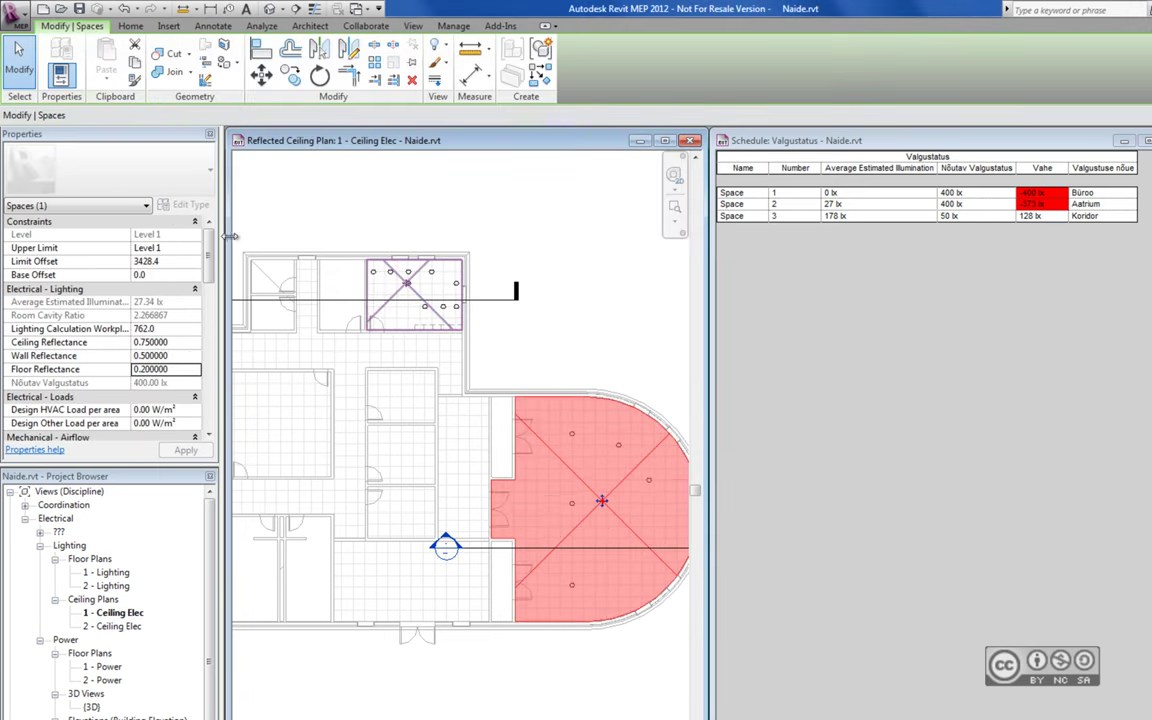
drag(209, 245, 212, 262)
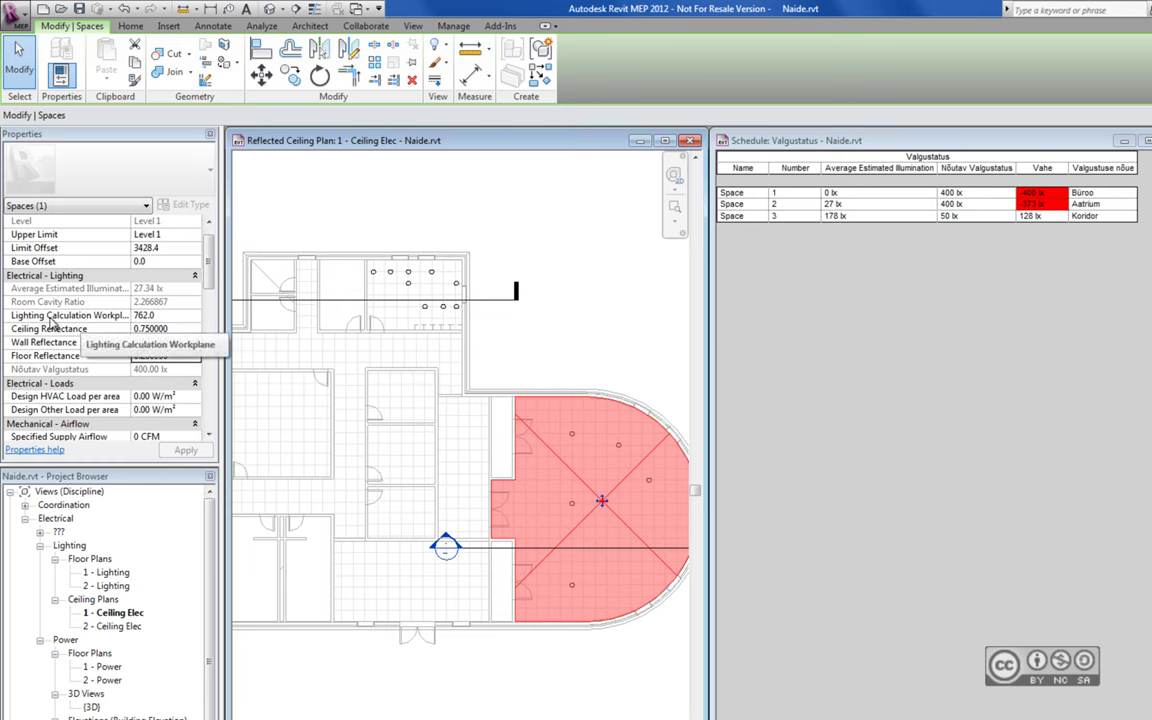
click(136, 315)
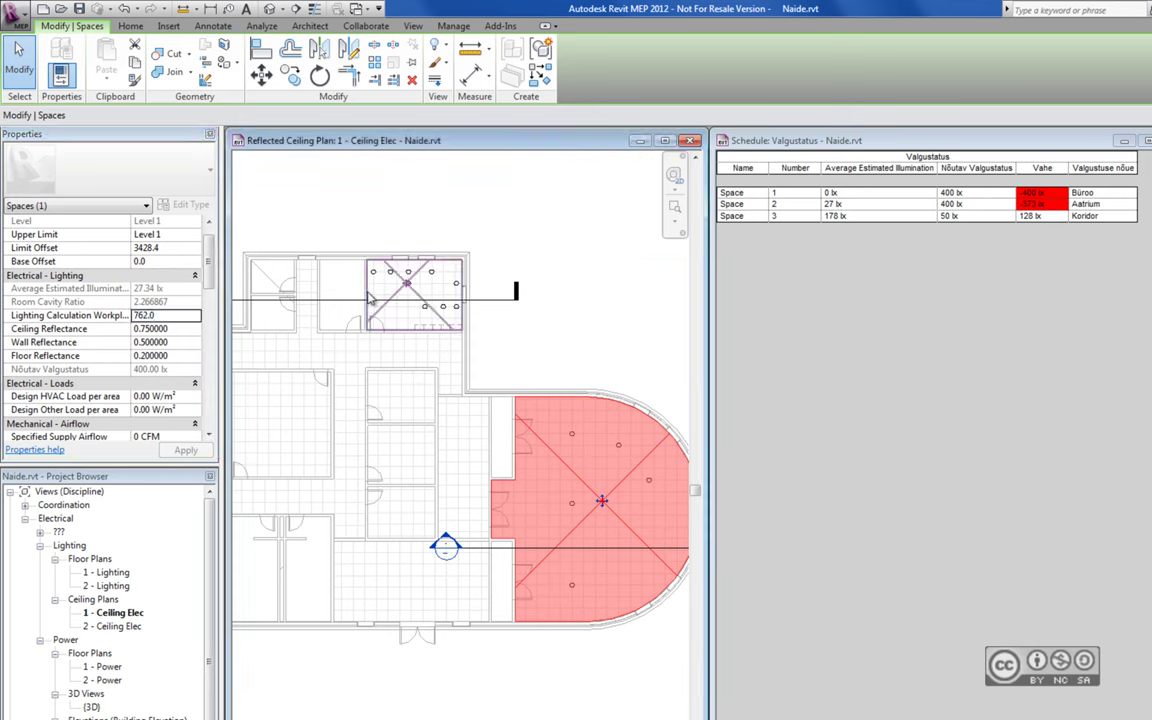
click(398, 298)
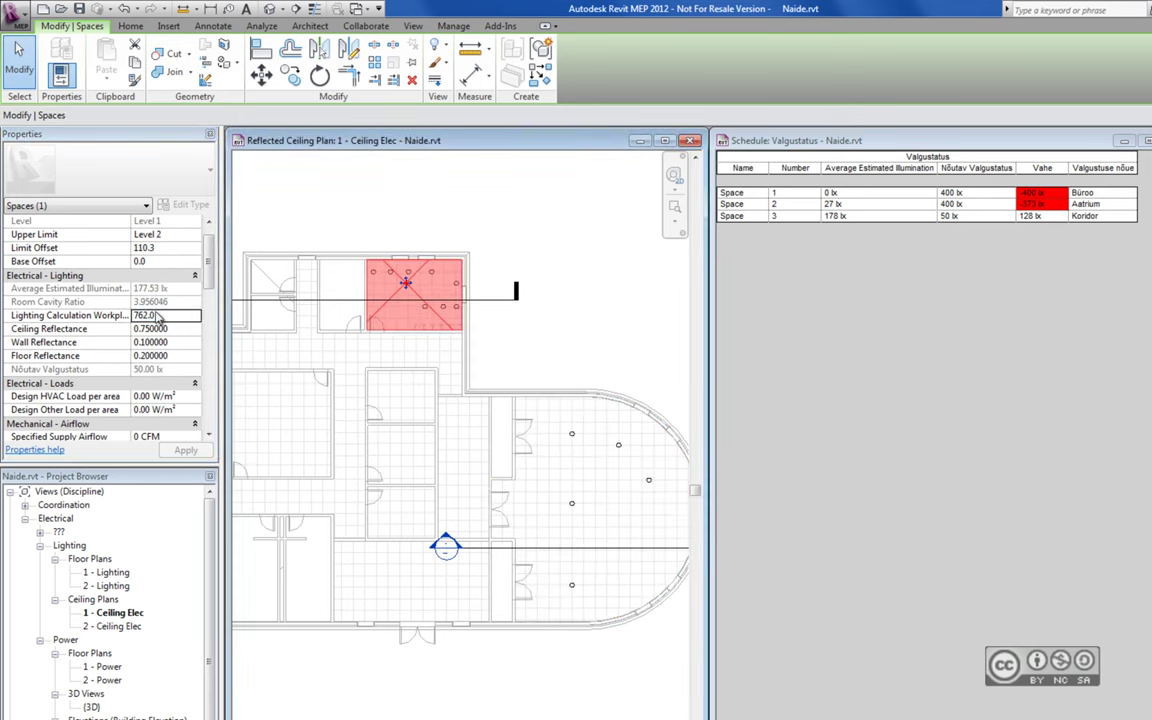
click(145, 315)
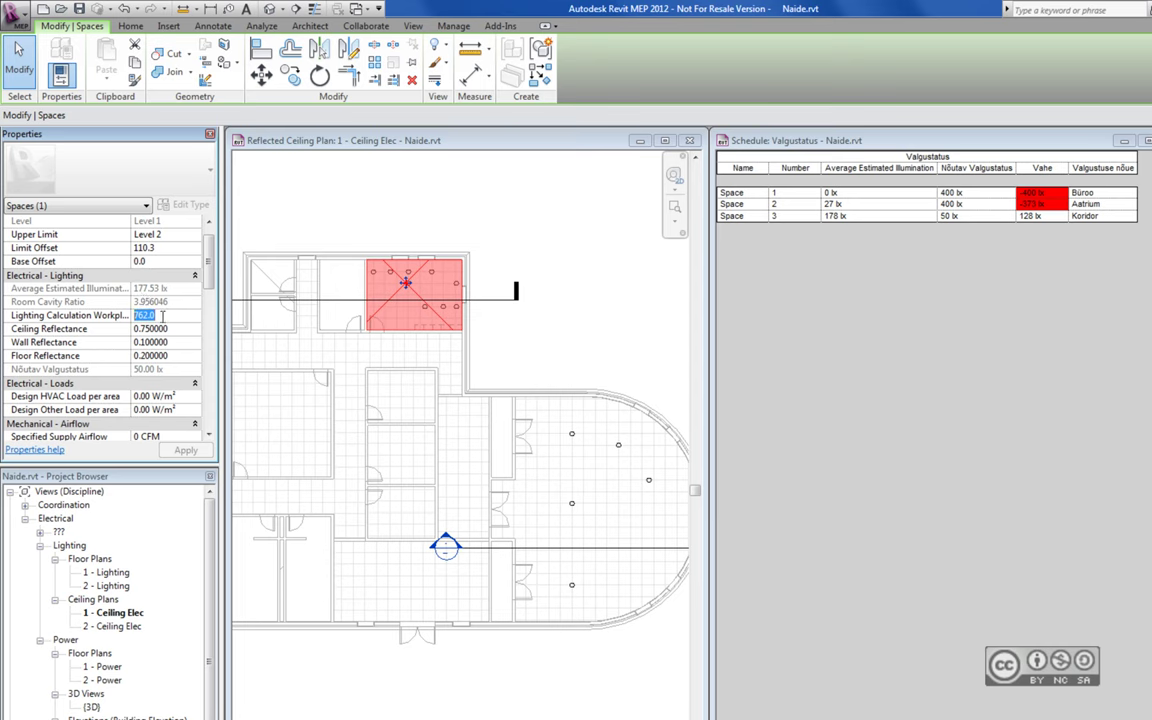
text(0.0)
key(Return)
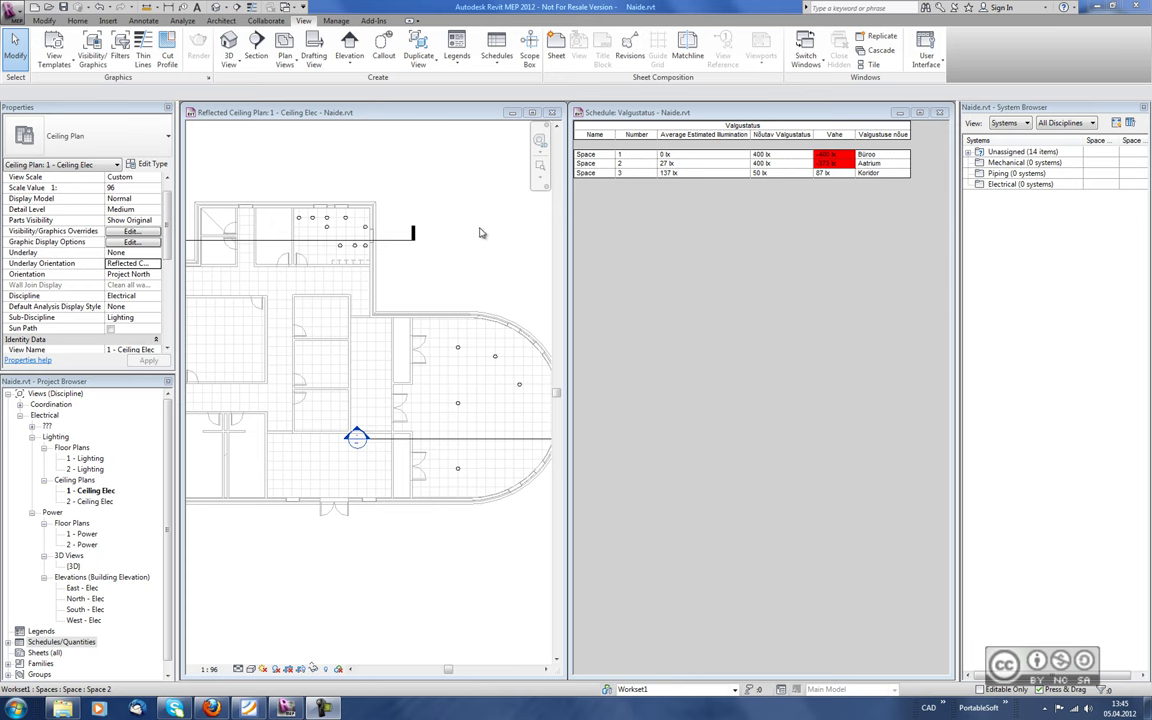
Start placing an M_Ceiling Light - Flat Round 60W - 120V fixture with the Lighting Fixture tool.
scroll(206, 47, up, 6)
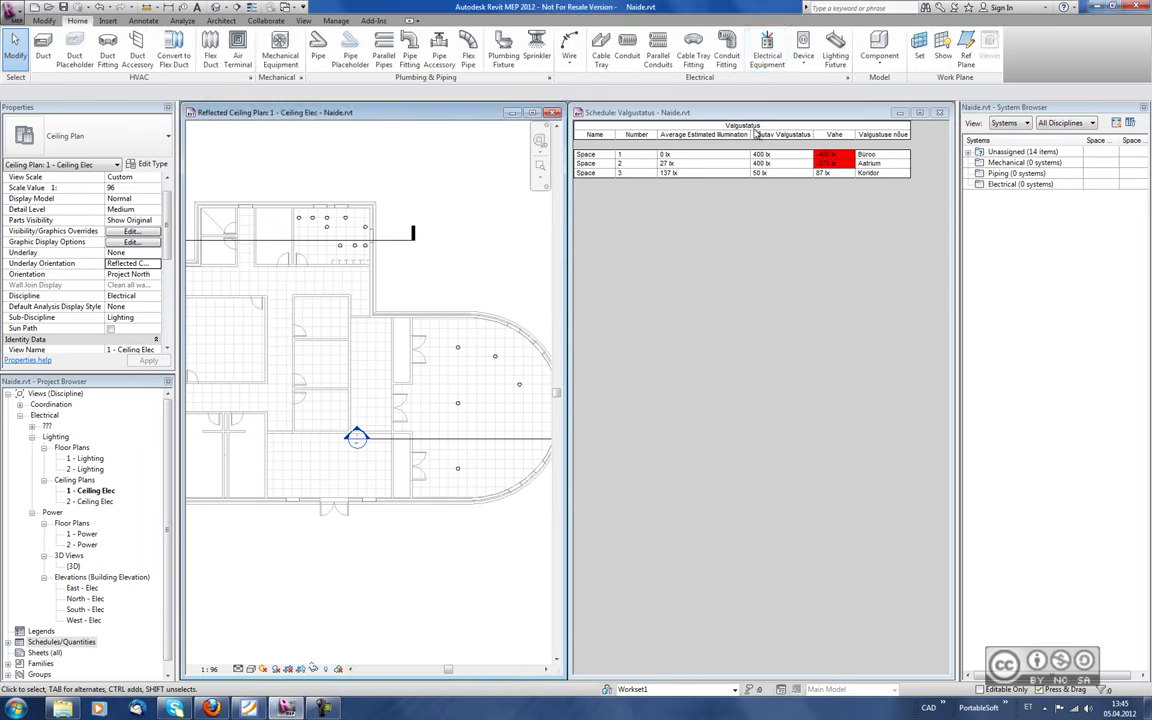
click(836, 52)
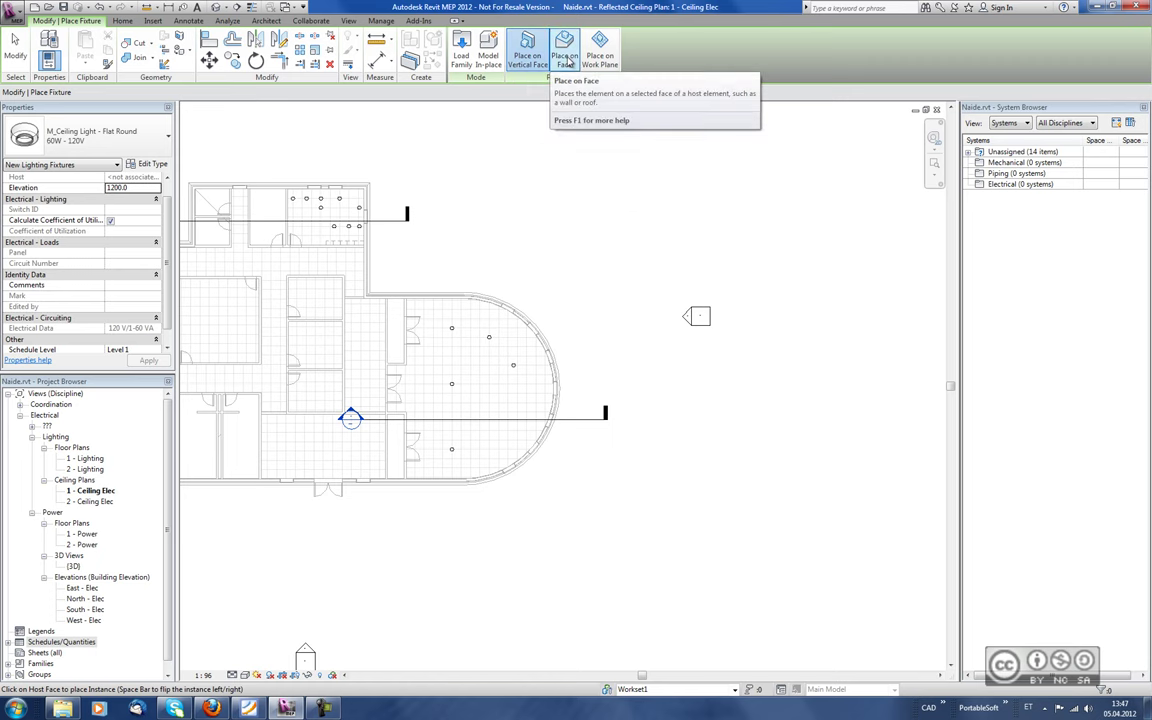
Switch the ceiling light's placement to Place on Face.
click(566, 61)
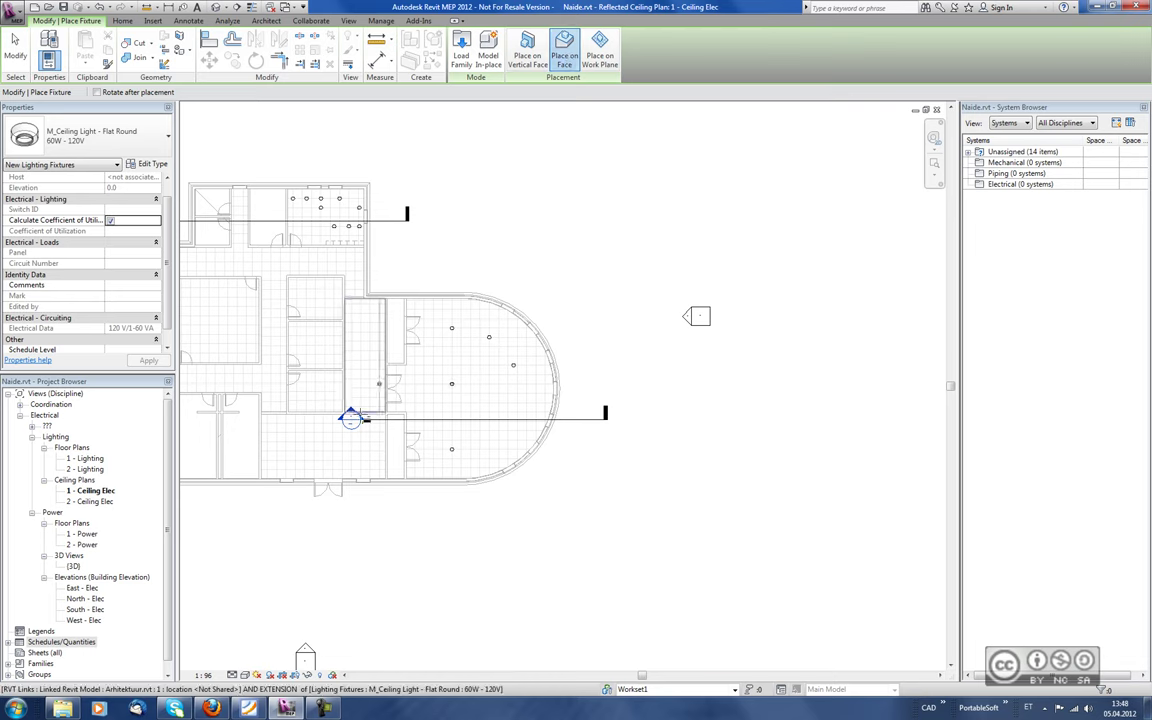
View Section 1, then open the 1 - Lighting floor plan around Space 2.
double_click(350, 418)
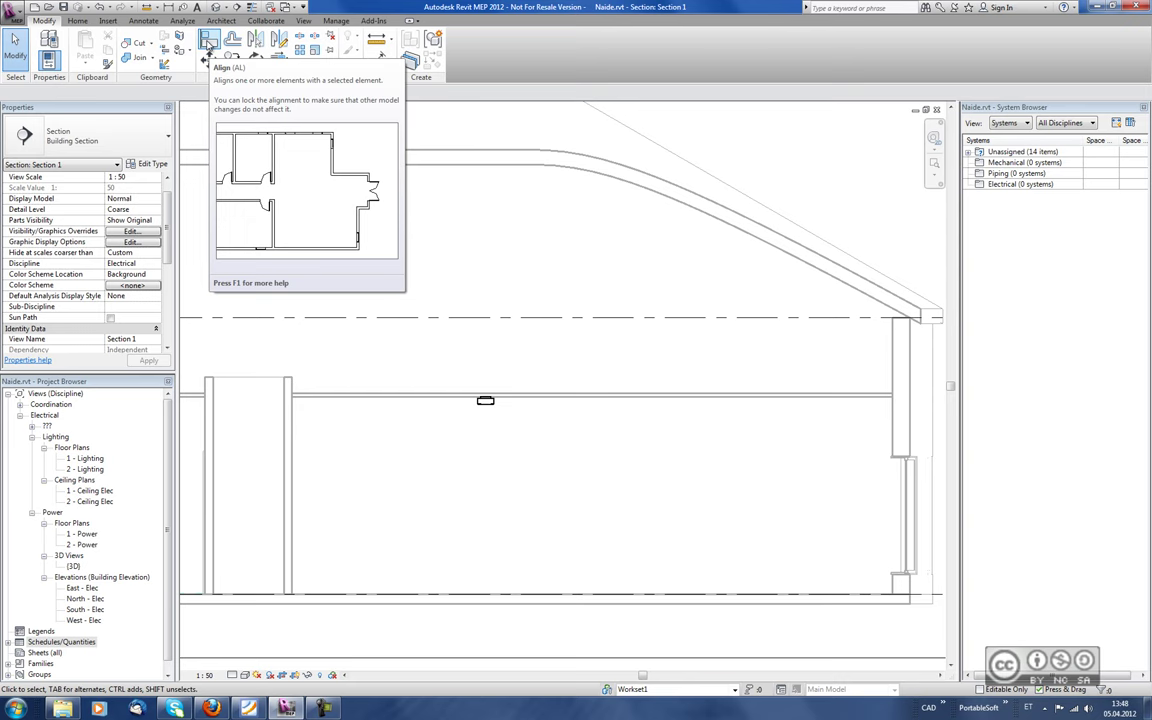
double_click(90, 458)
scroll(451, 305, up, 3)
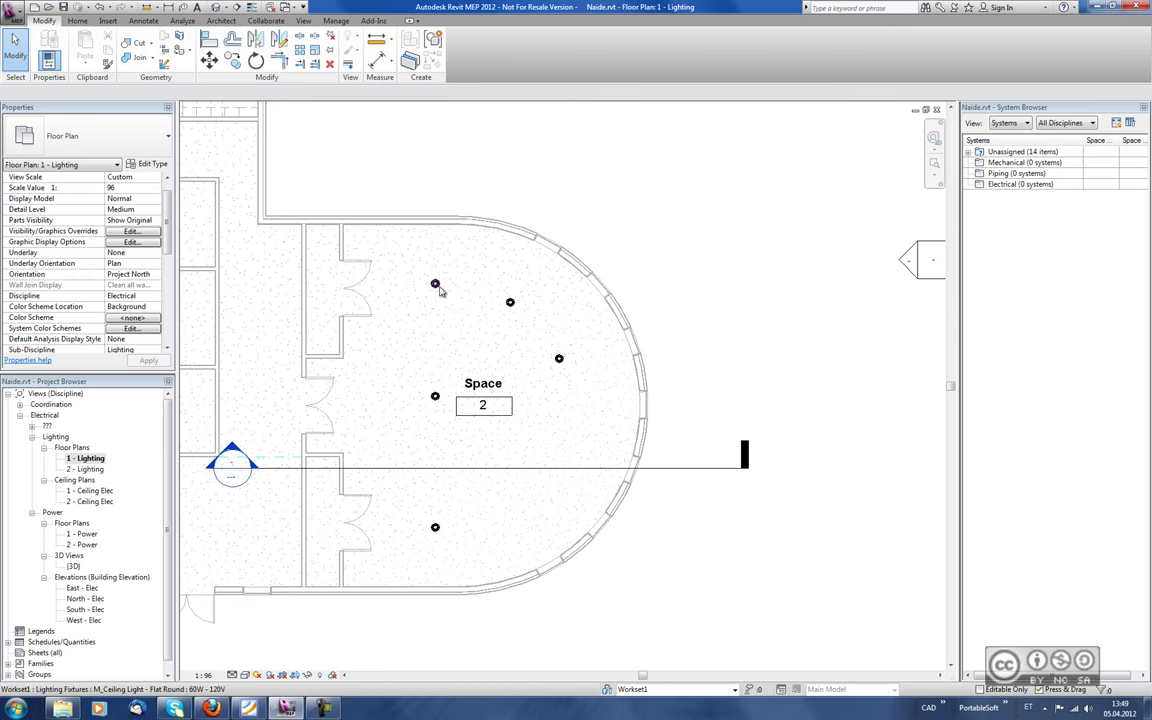
Inspect a Space 2 ceiling light via Create Similar, then return to the 1 - Ceiling Elec plan.
click(436, 285)
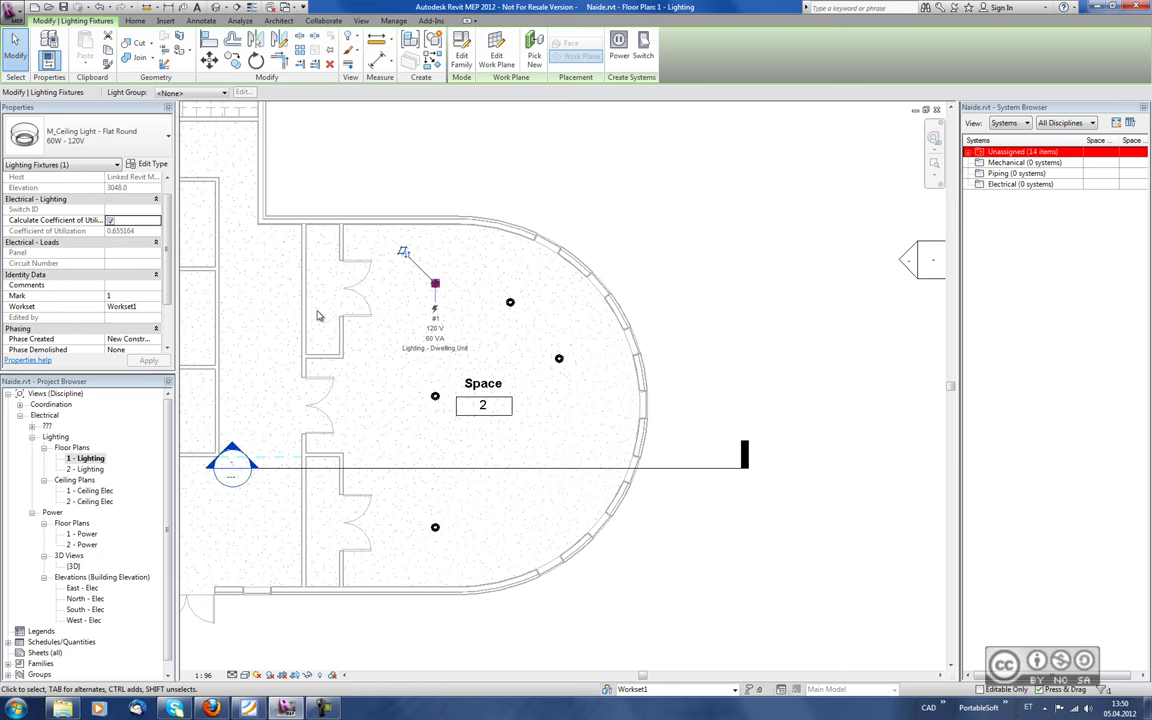
click(481, 314)
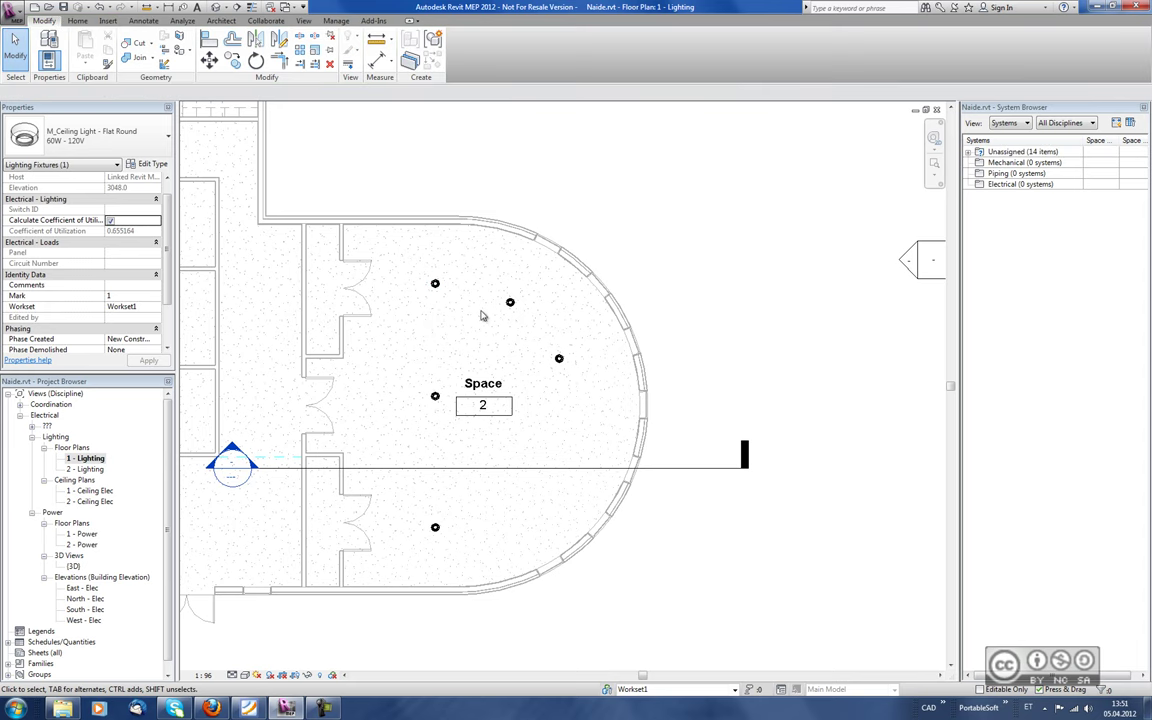
middle_drag(419, 329, 771, 364)
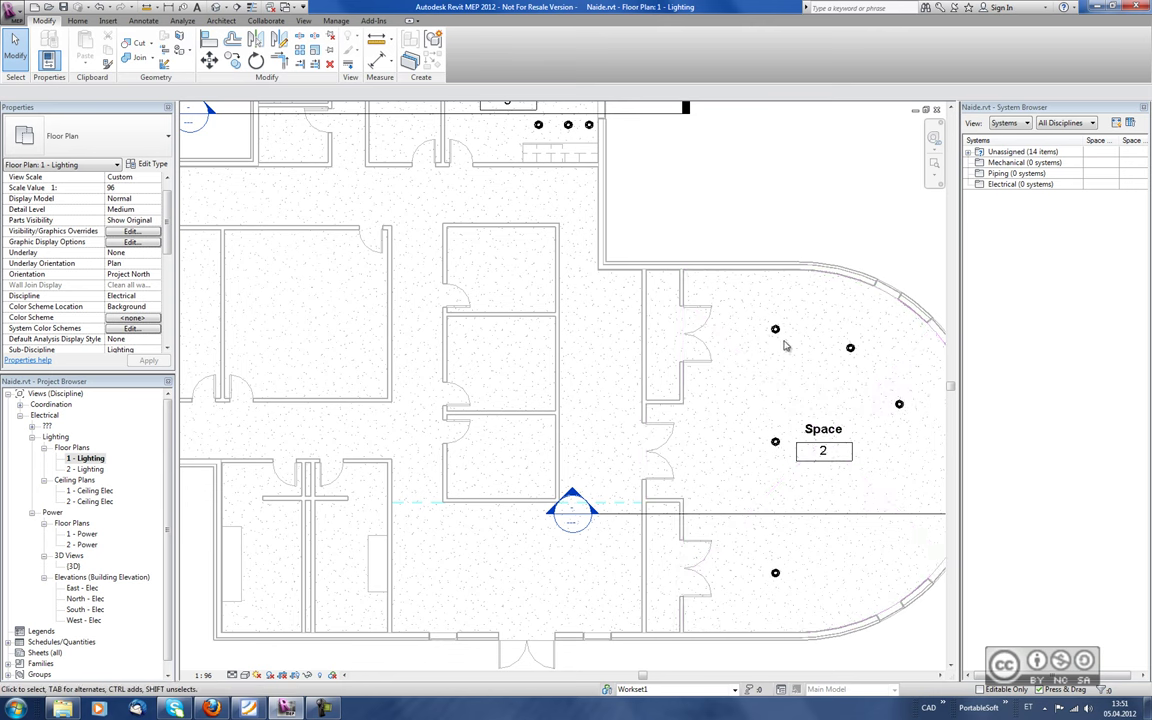
click(776, 331)
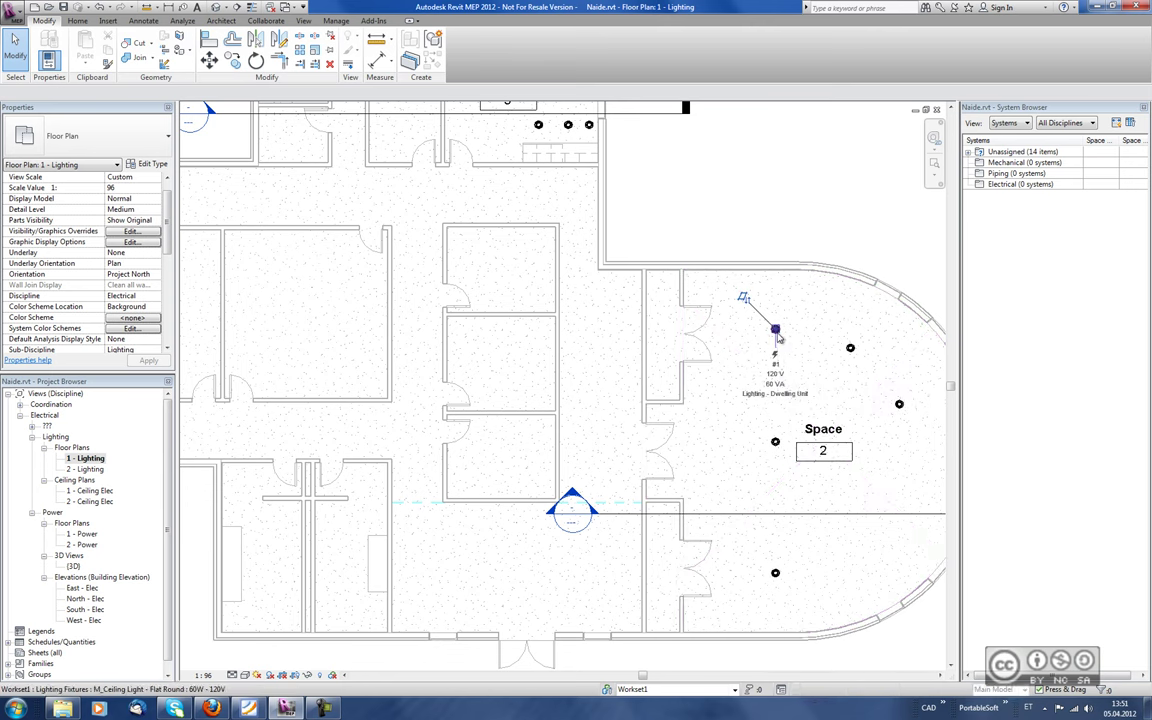
right_click(778, 336)
click(820, 510)
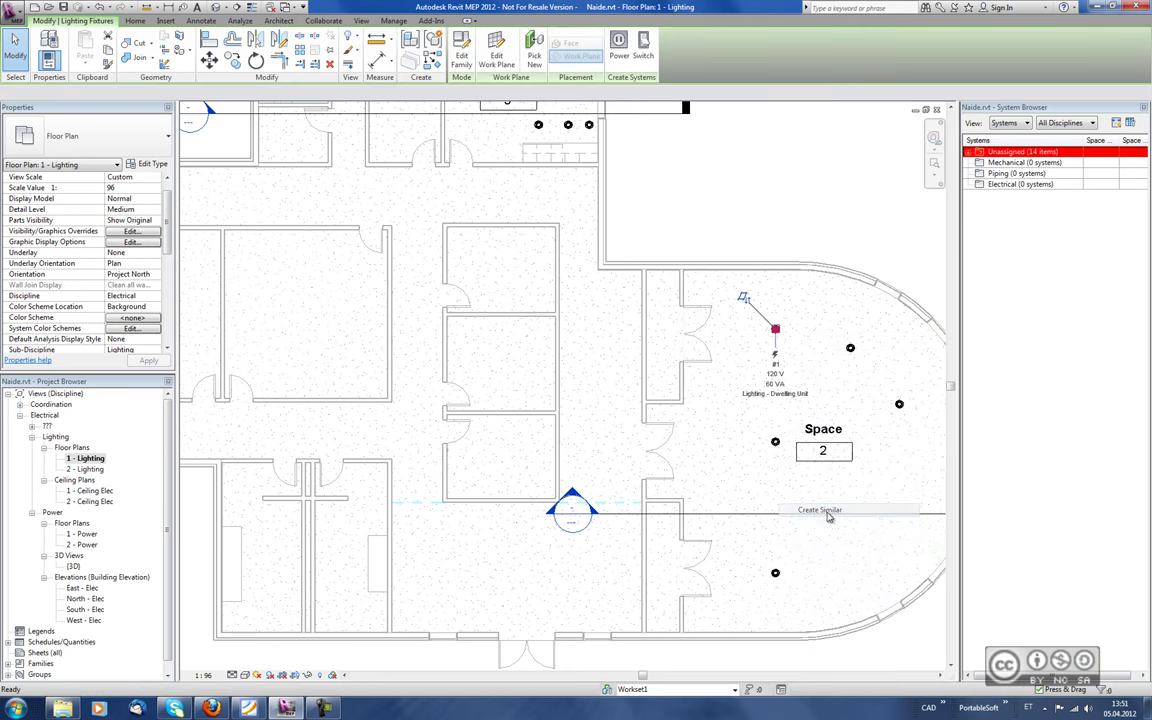
middle_drag(170, 262, 358, 256)
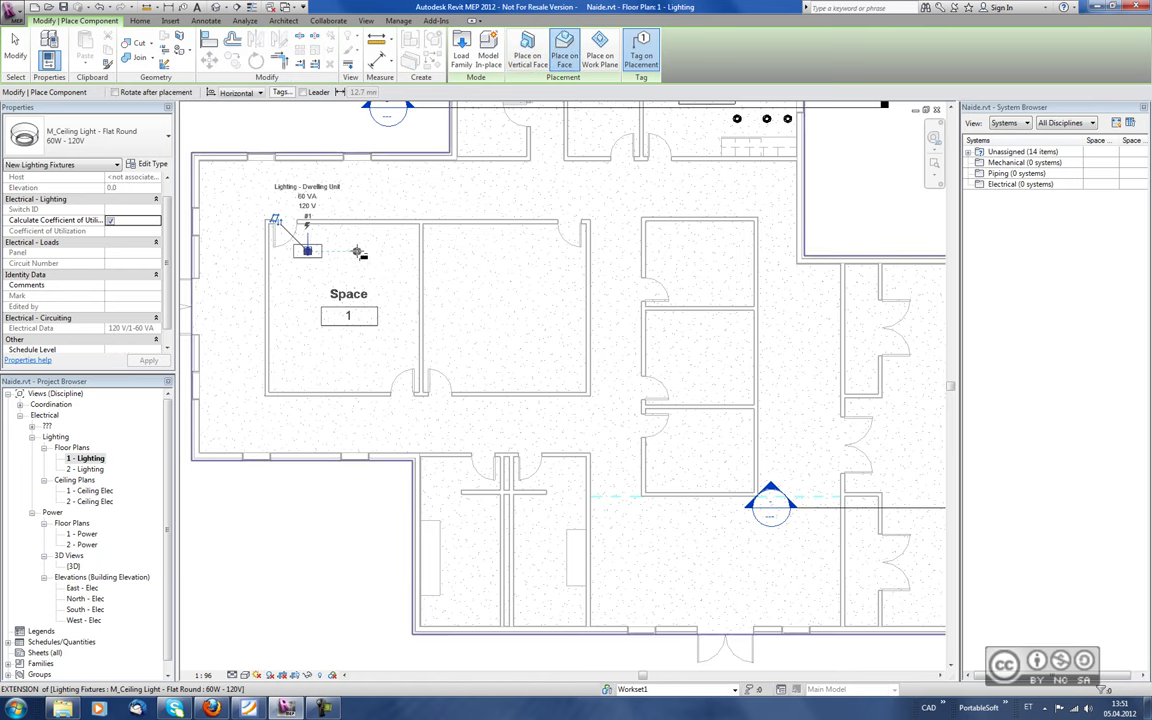
key(ctrl+Tab)
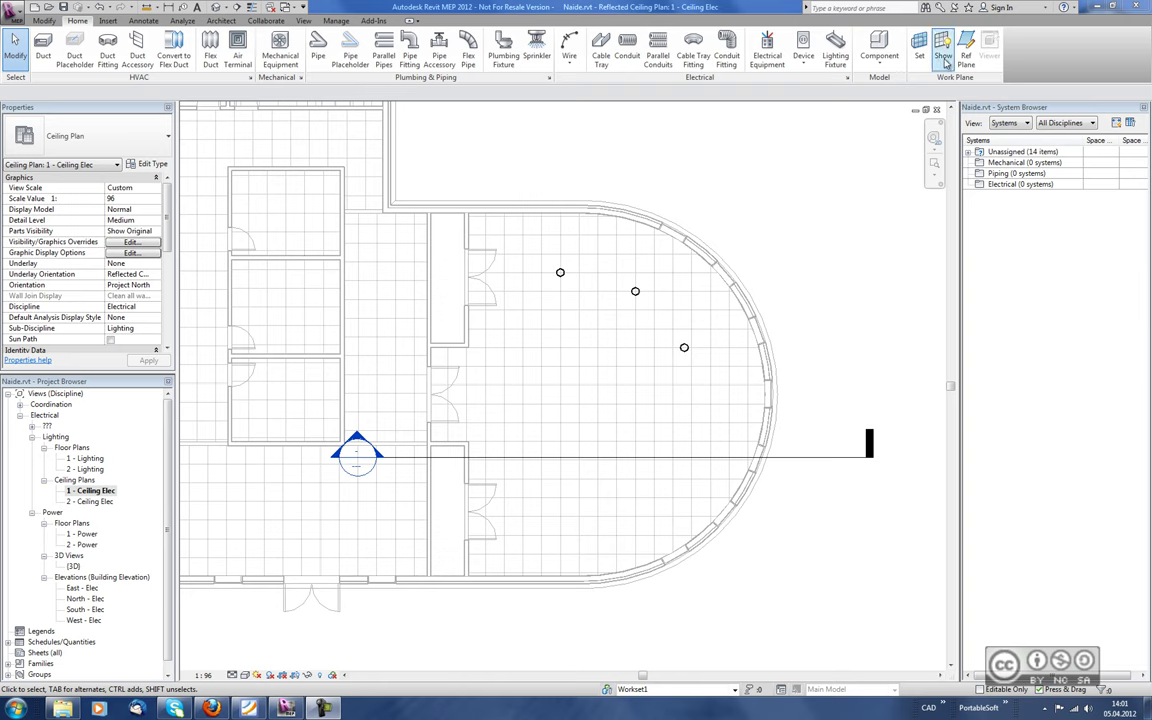
Cancel the Lighting Fixture placement and begin a reference plane in Section 1.
click(836, 58)
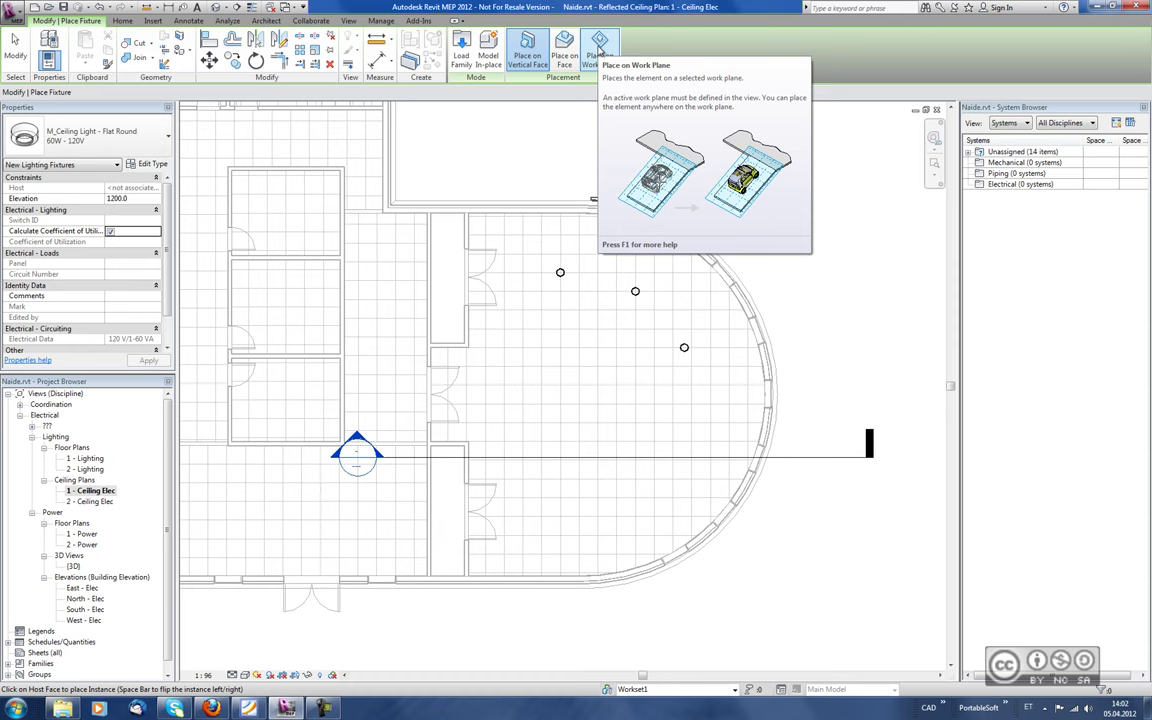
key(Escape)
key(Escape)
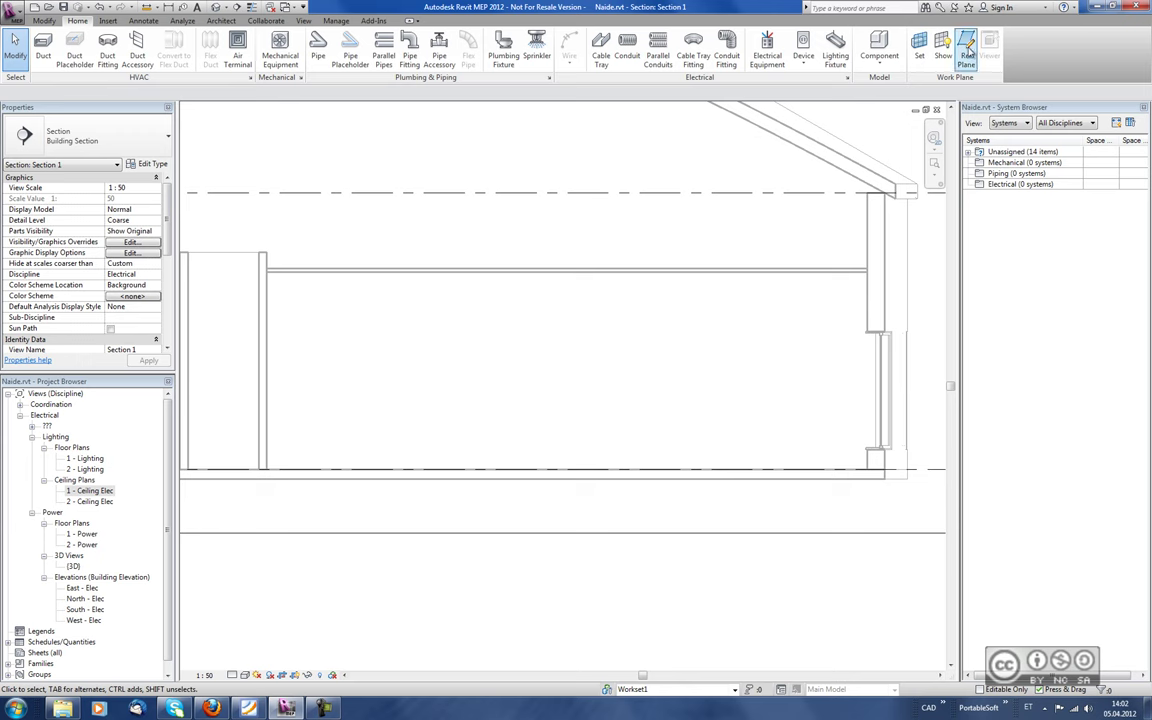
click(967, 50)
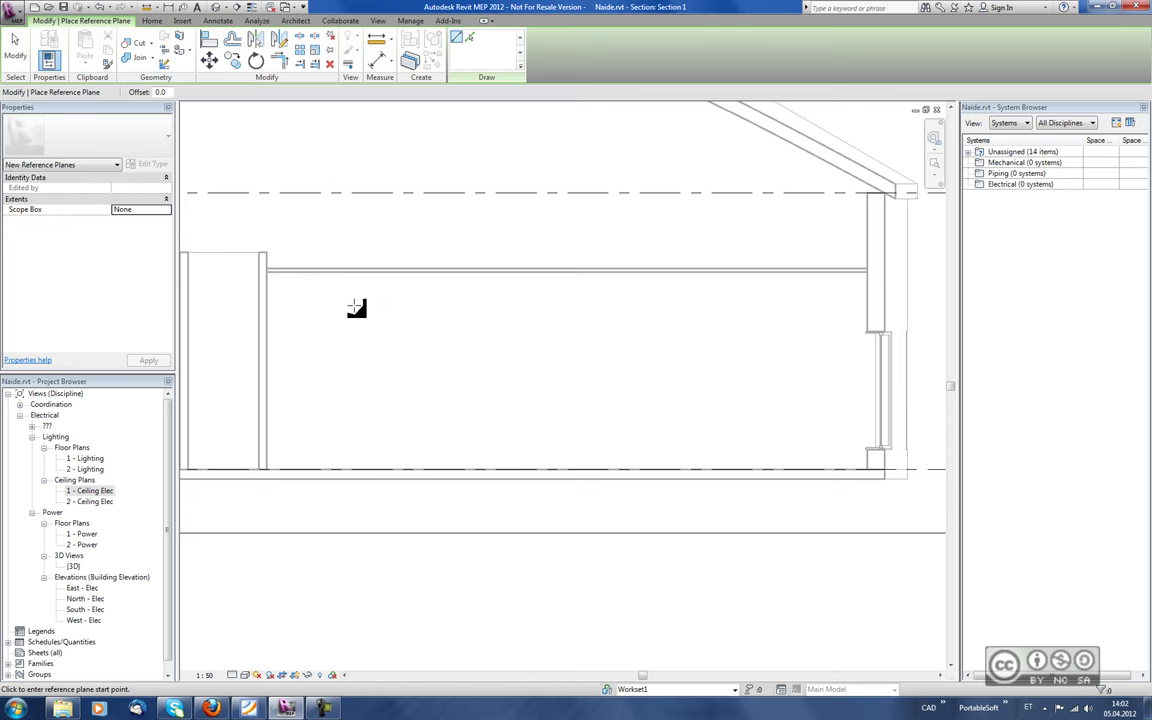
Draw two level horizontal reference planes just below the ceiling in Section 1.
click(353, 304)
click(506, 305)
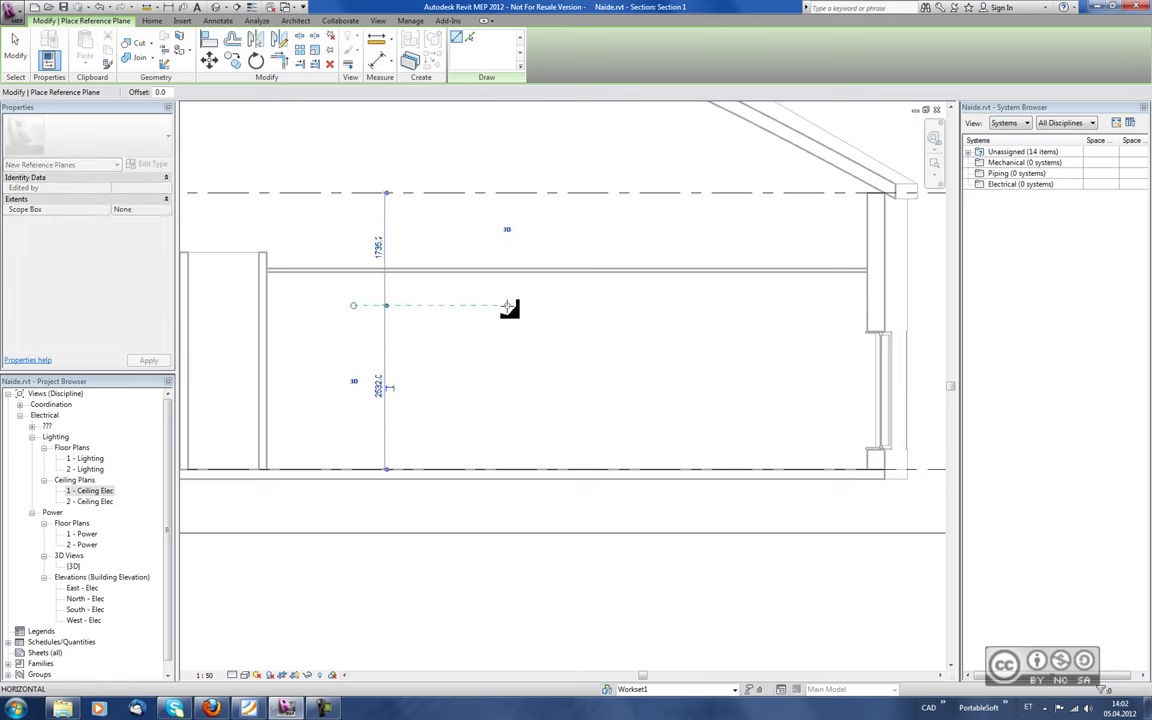
key(Escape)
key(Escape)
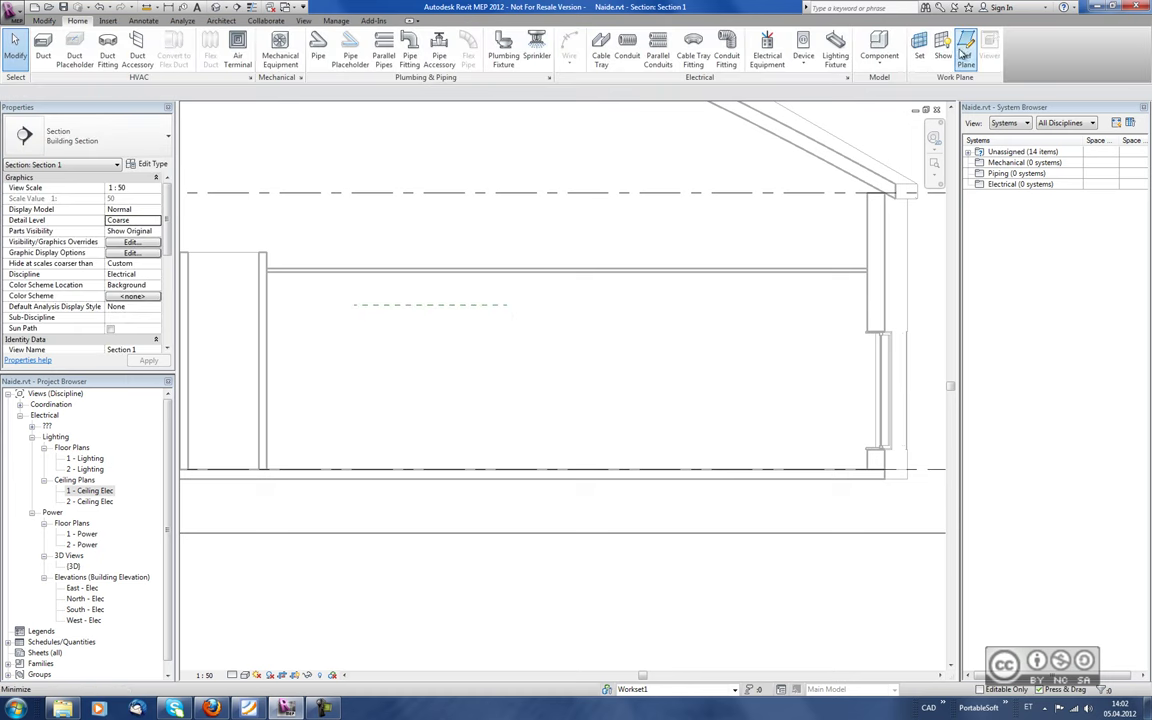
key(r)
key(p)
click(754, 305)
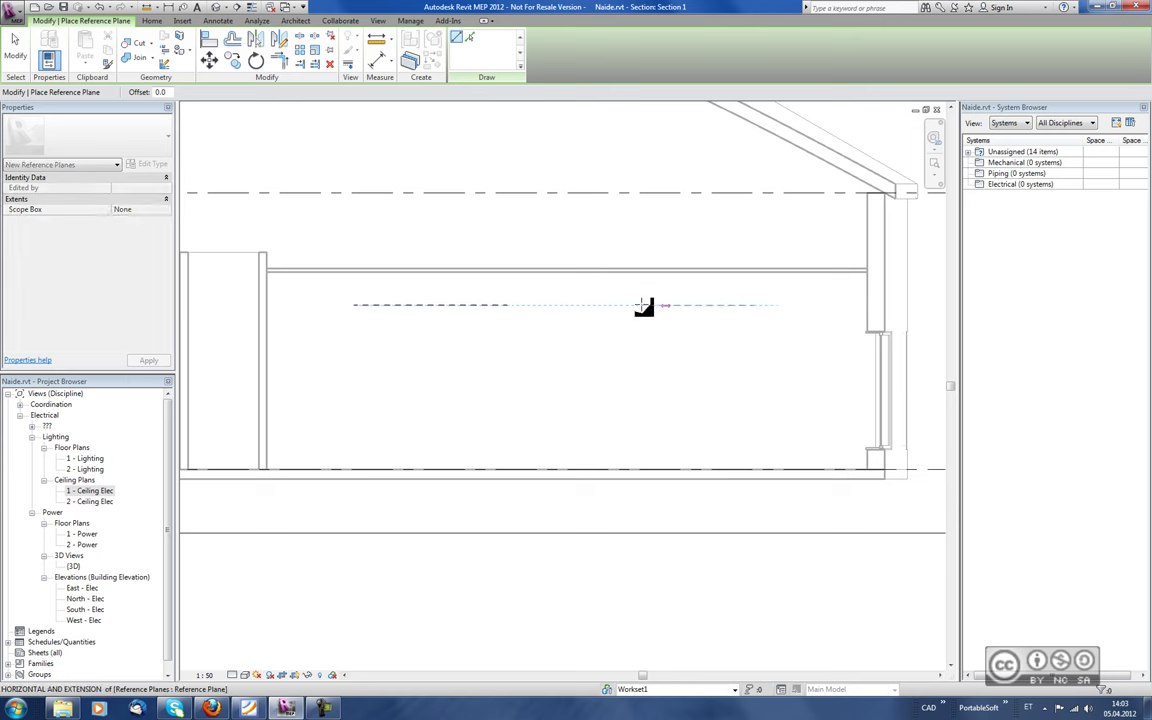
click(600, 305)
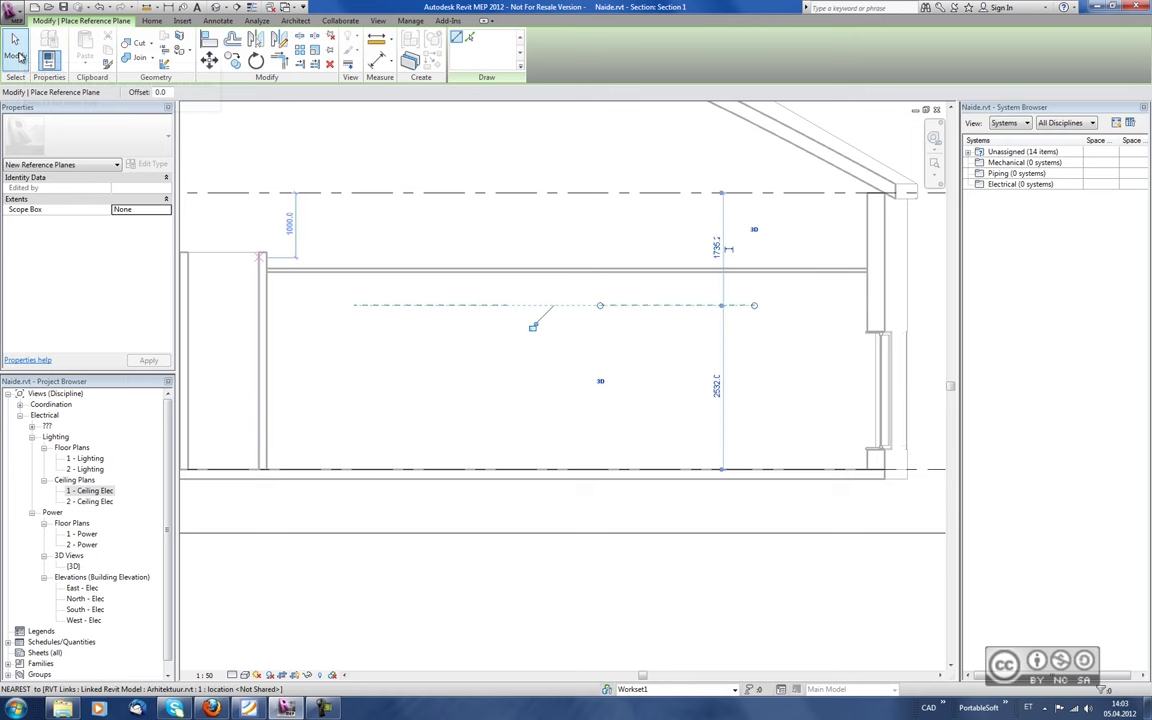
click(17, 53)
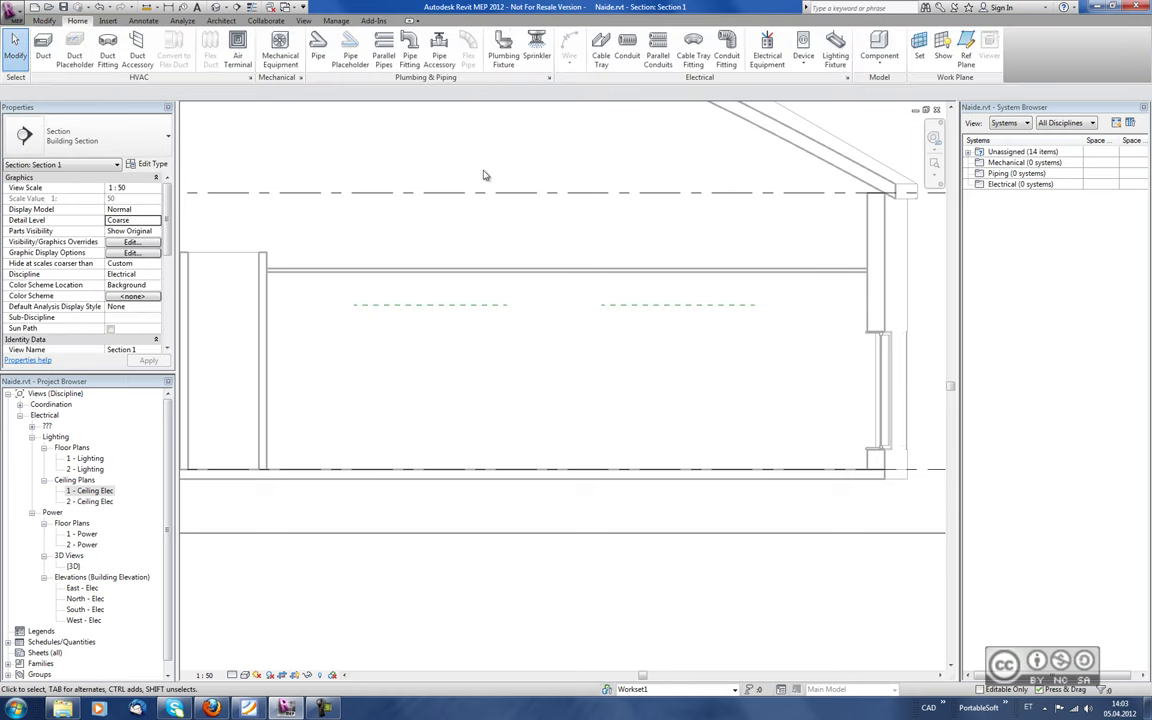
Place a ceiling light on the left reference plane in 1 - Ceiling Elec, then reopen Section 1.
click(836, 55)
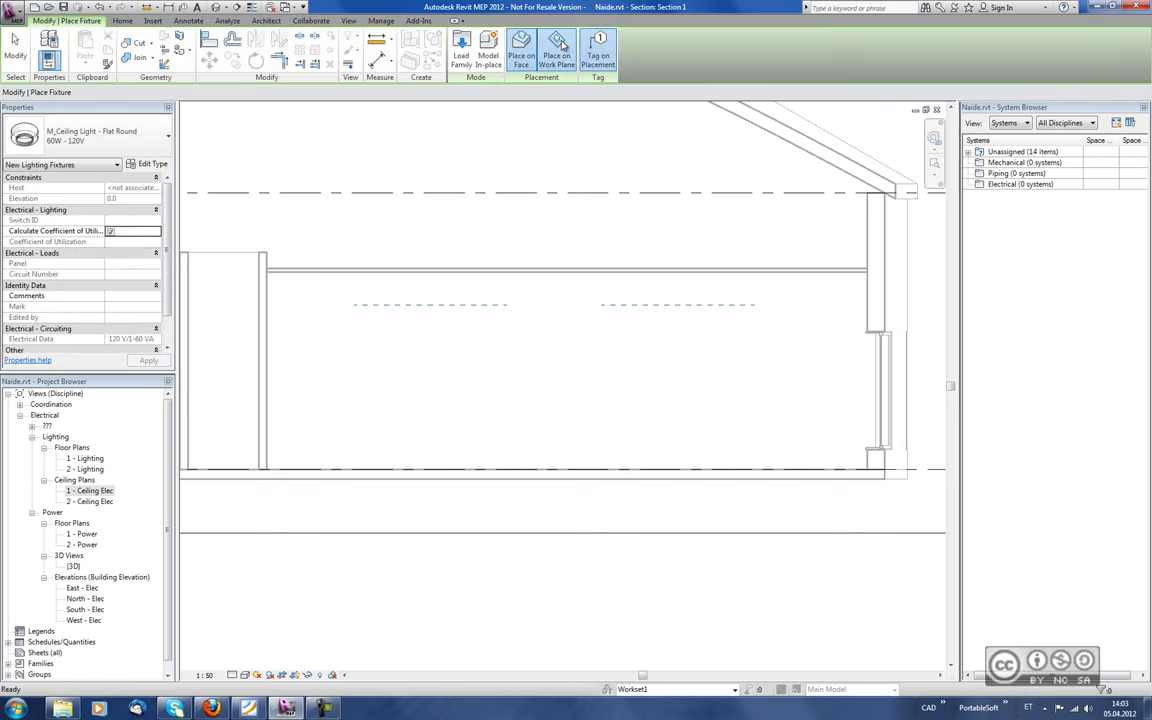
click(562, 45)
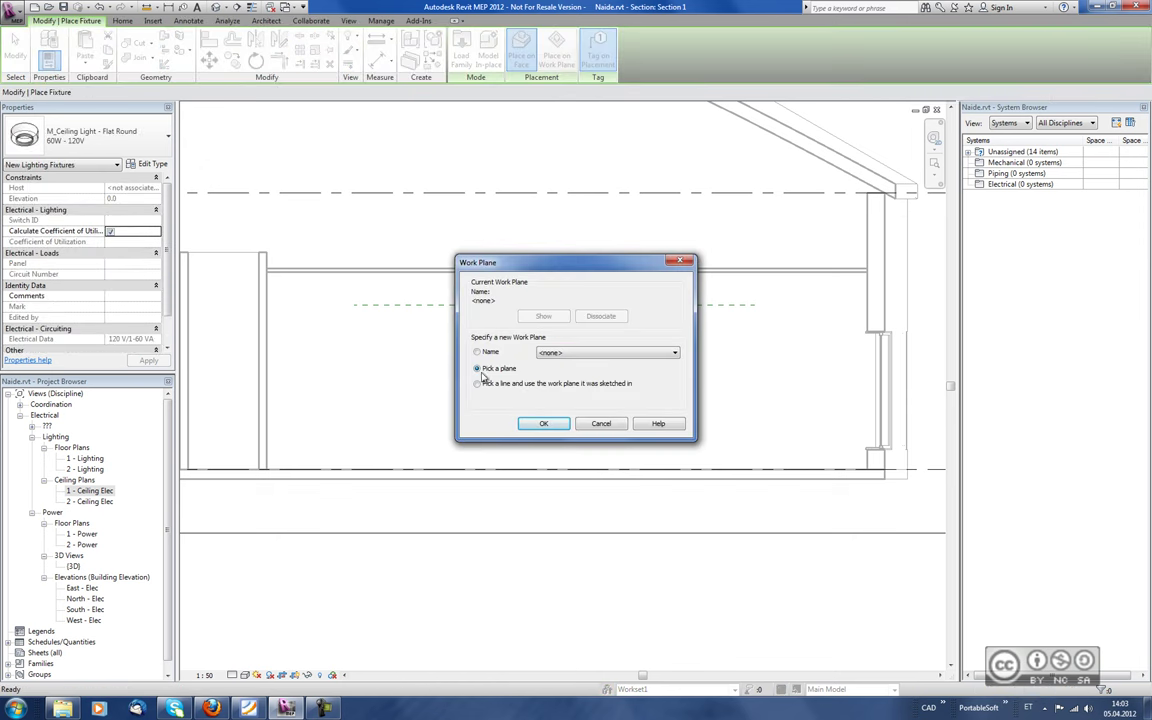
click(537, 423)
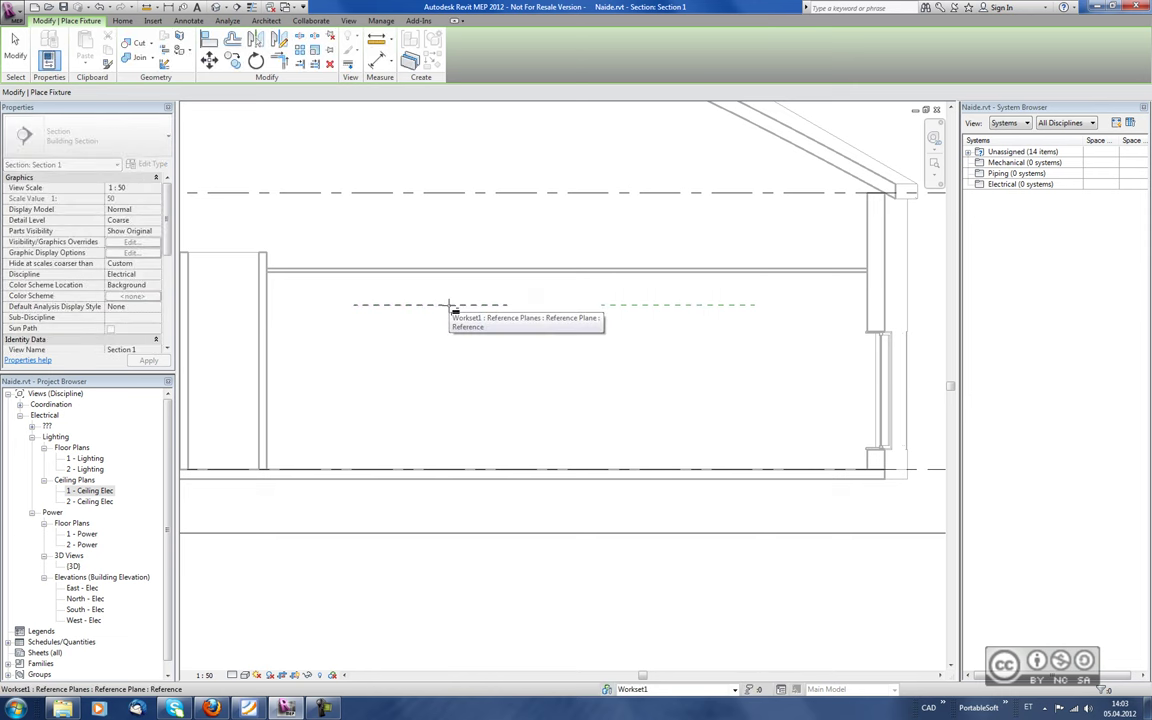
click(451, 305)
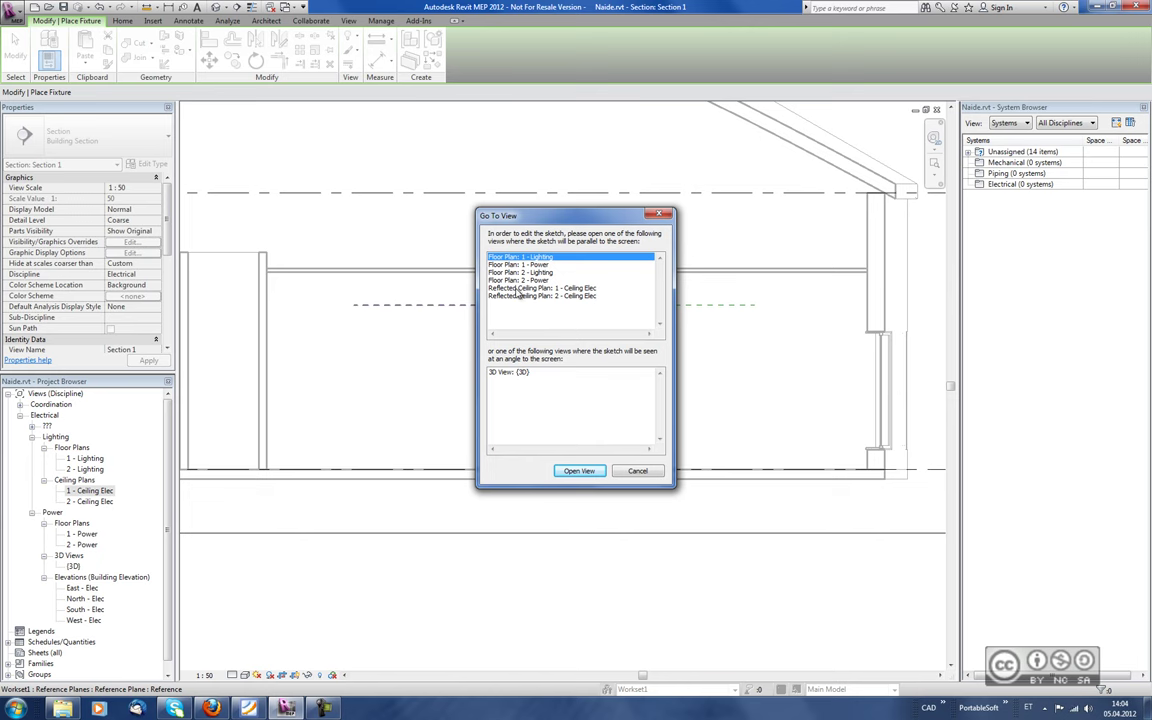
click(549, 289)
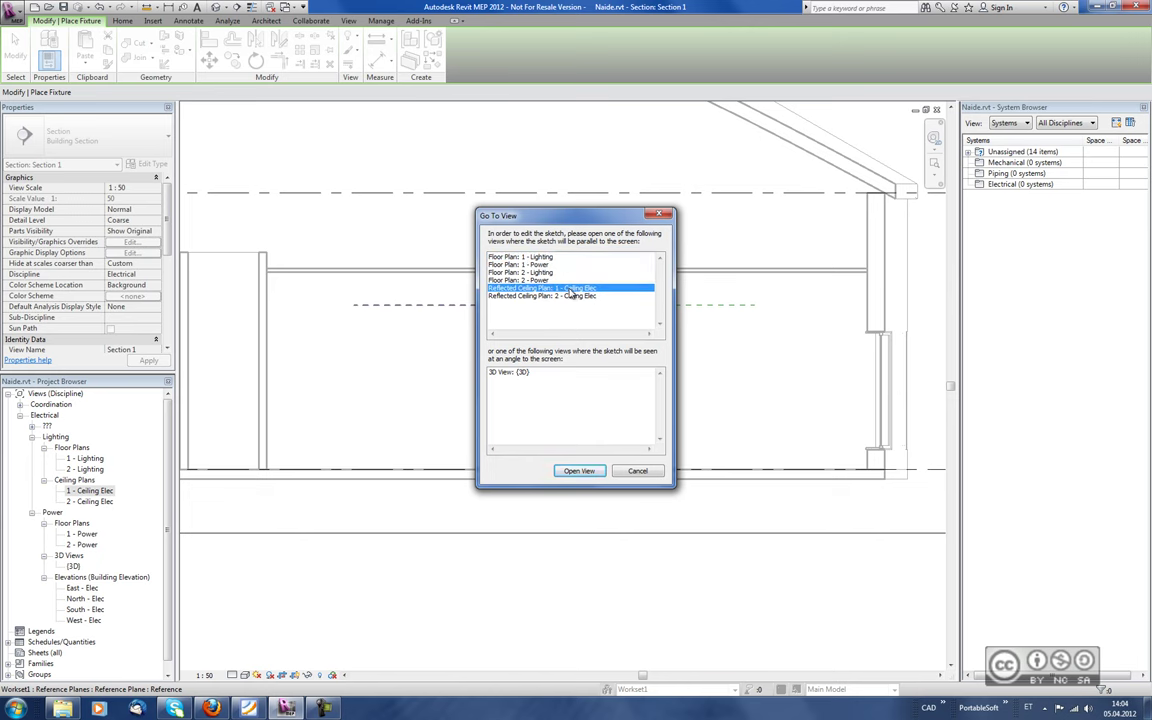
click(579, 470)
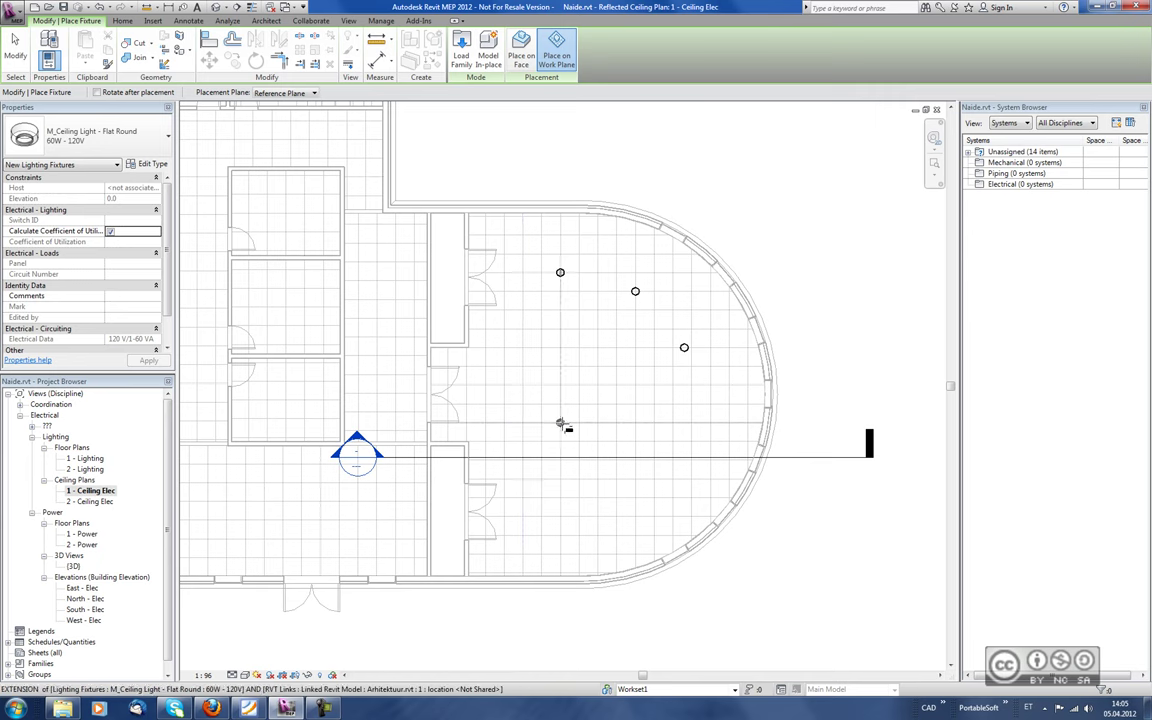
click(522, 422)
key(Escape)
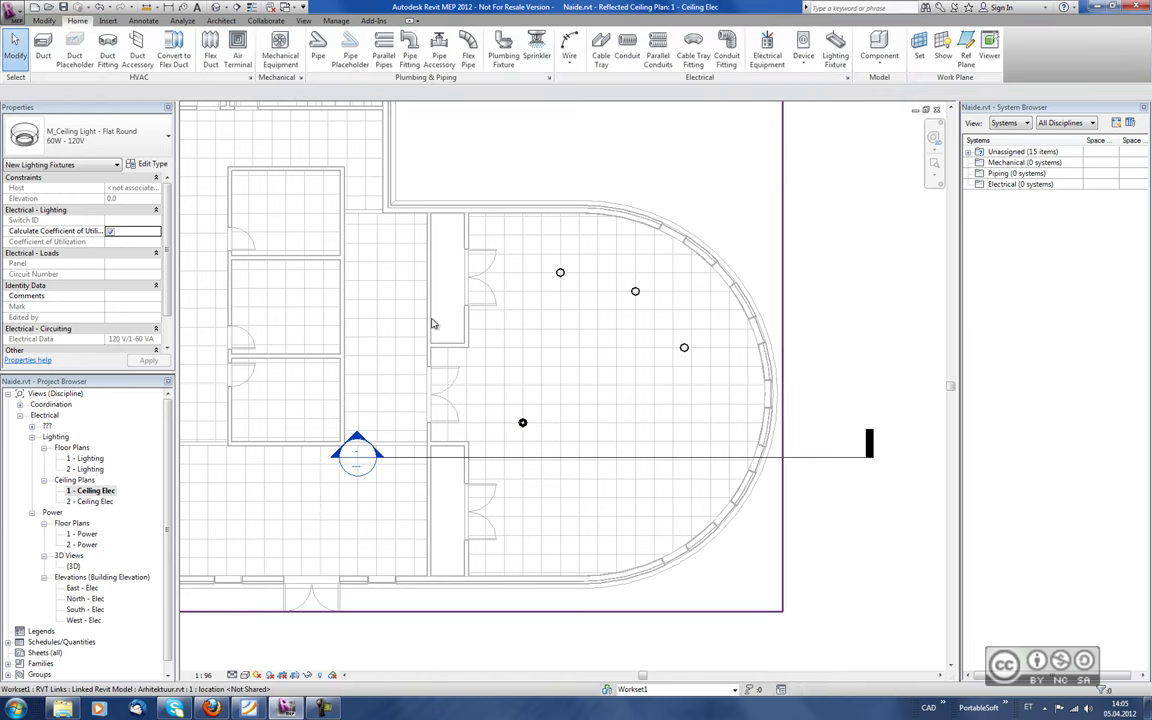
double_click(357, 449)
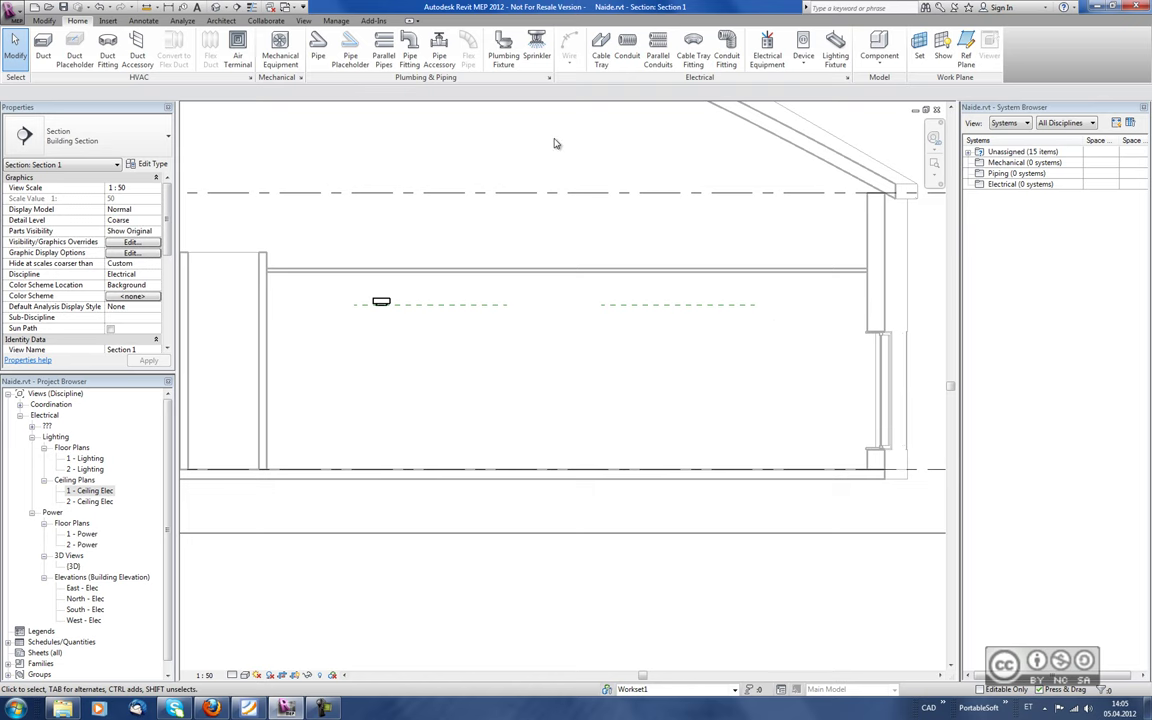
Start a Lighting Fixture and pick the second reference plane as its work plane.
click(835, 45)
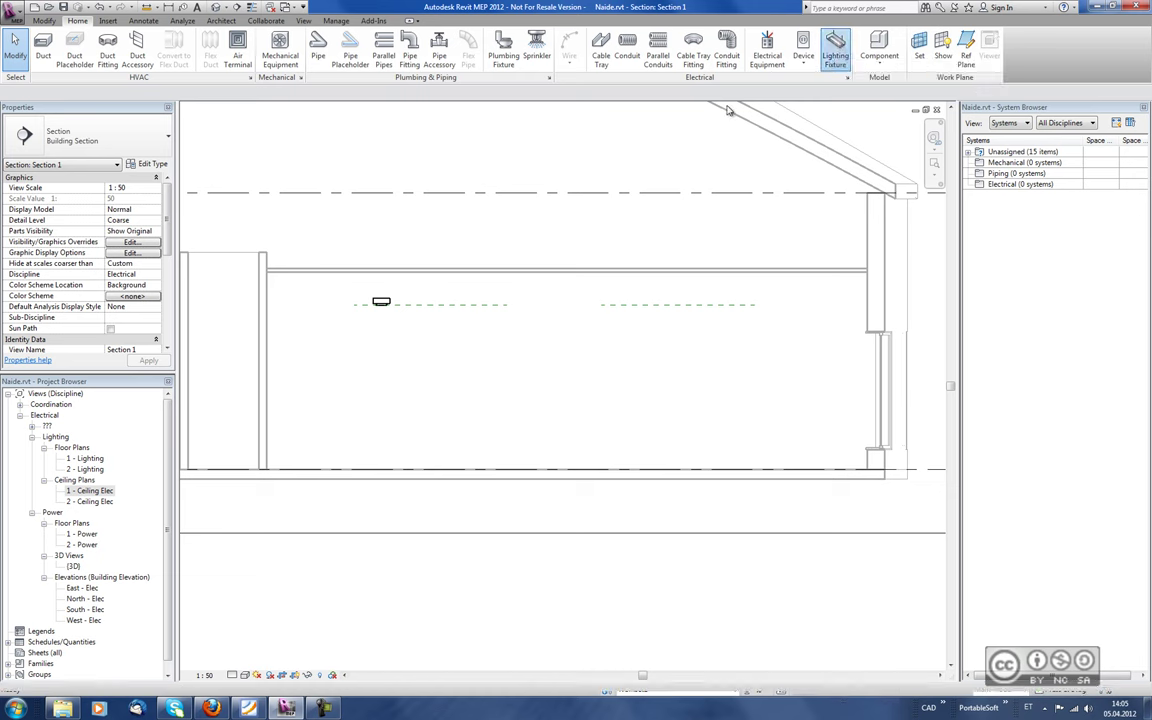
click(558, 48)
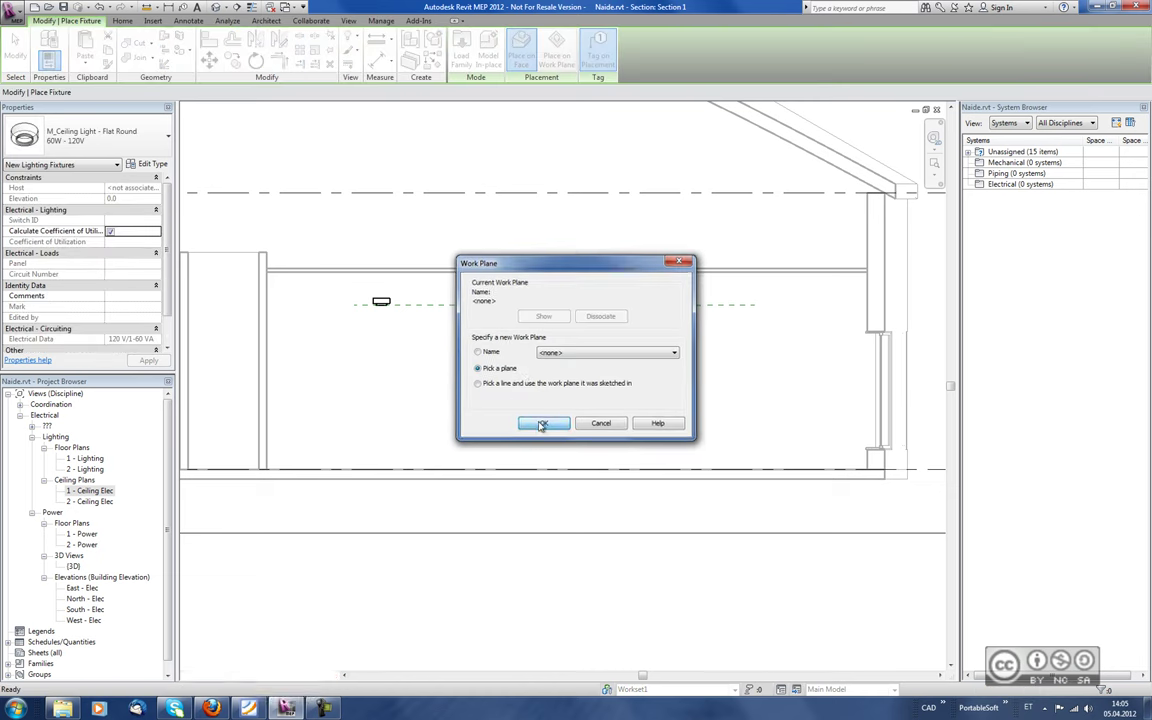
click(527, 426)
click(697, 308)
In the 1 - Ceiling Elec plan, place a Flat Round light on that plane, then open Section 1.
click(553, 288)
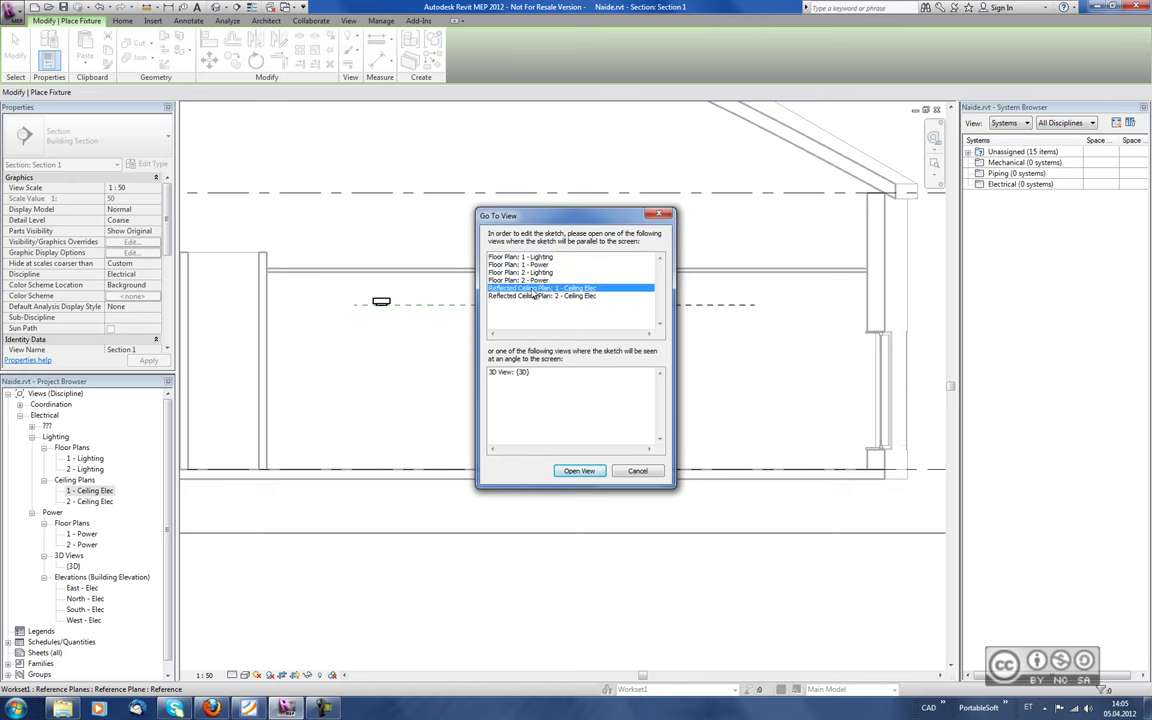
click(579, 470)
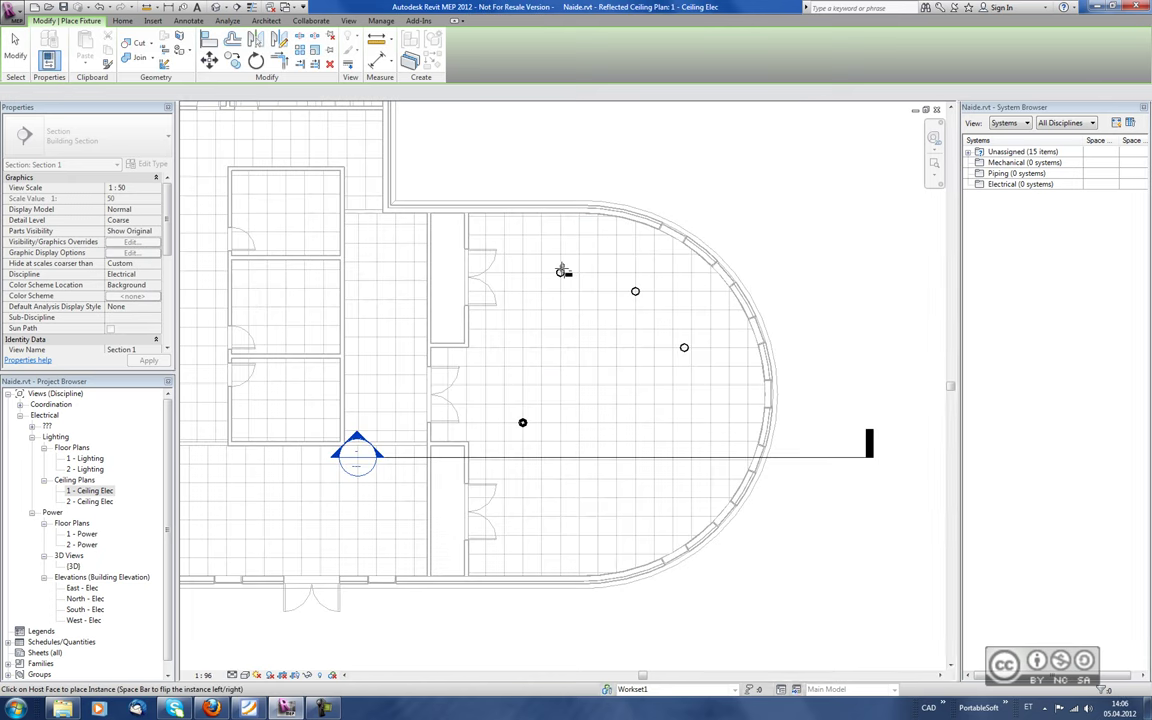
click(558, 45)
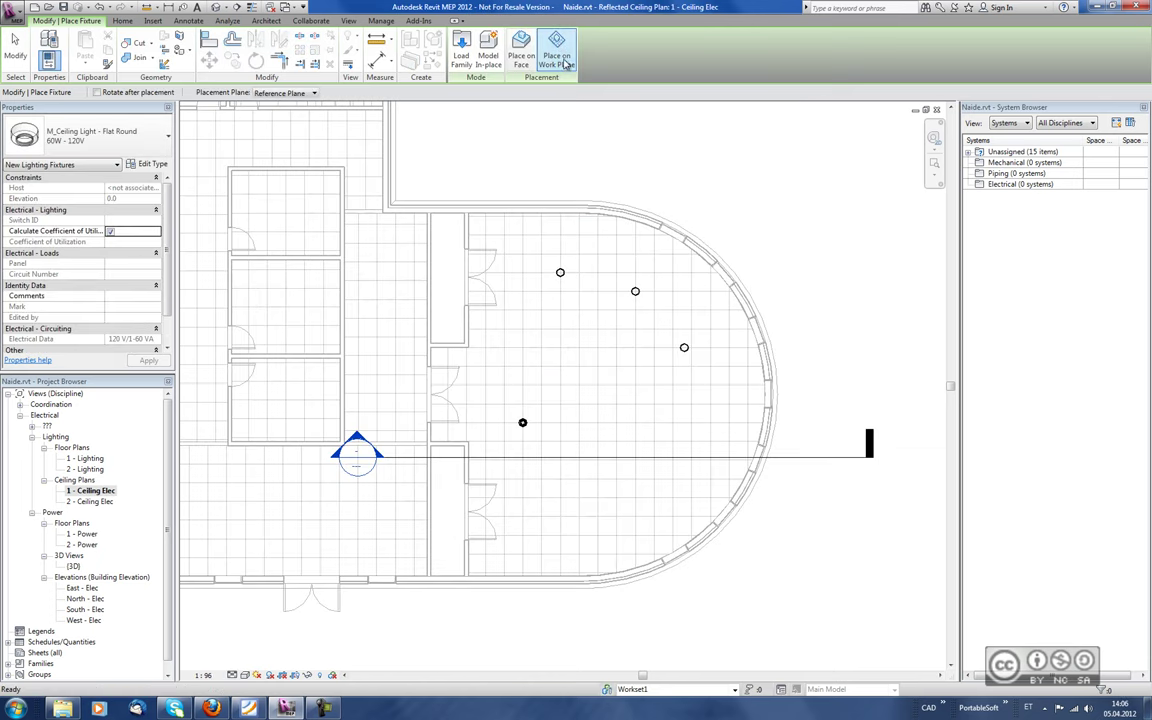
click(635, 422)
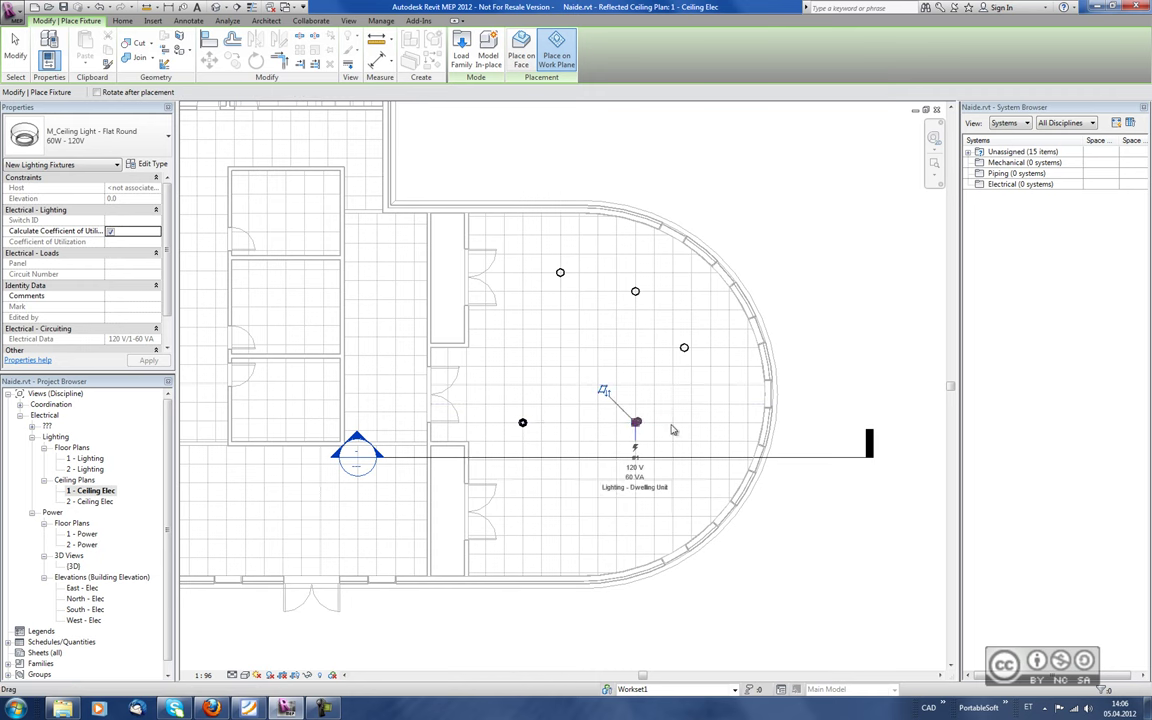
key(Escape)
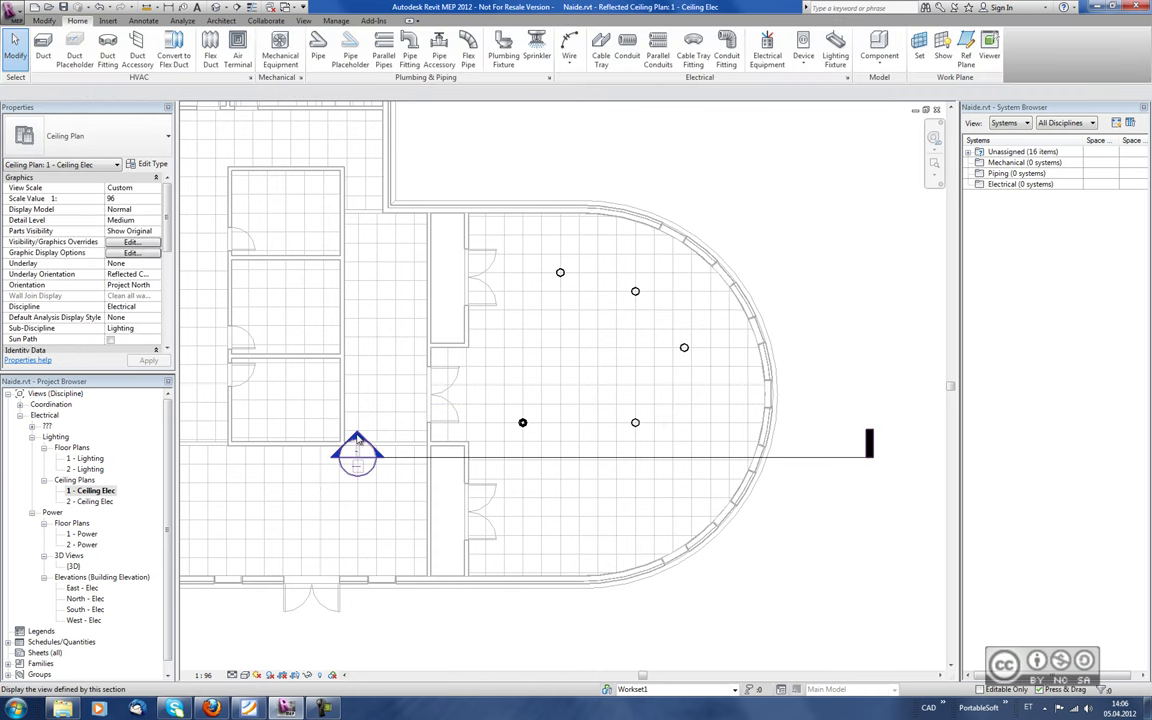
double_click(528, 441)
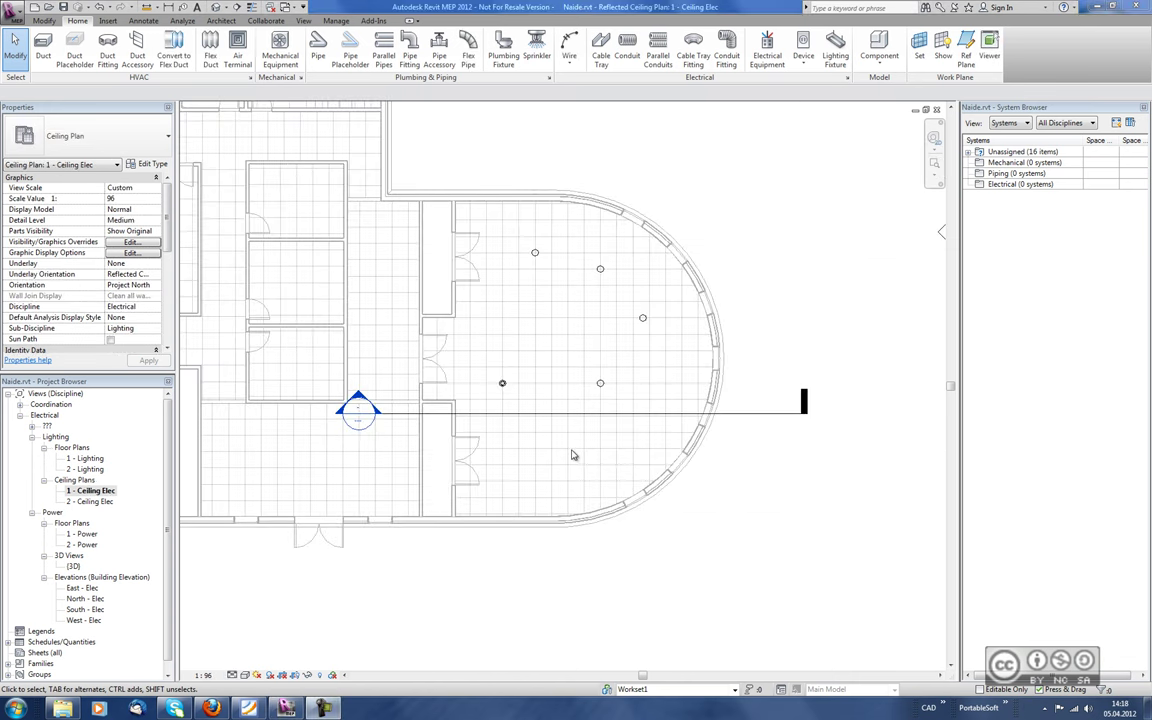
In Section 1, draw a sloped reference plane below the ceiling near the right wall.
double_click(358, 405)
middle_drag(773, 354, 596, 334)
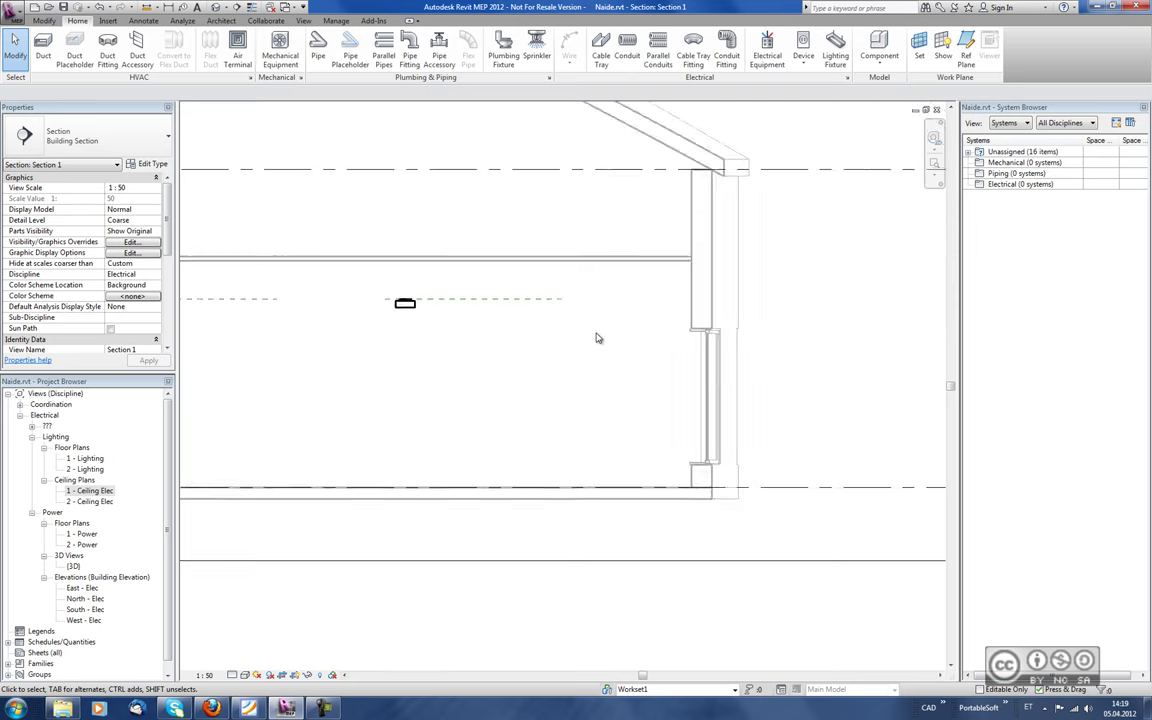
click(966, 45)
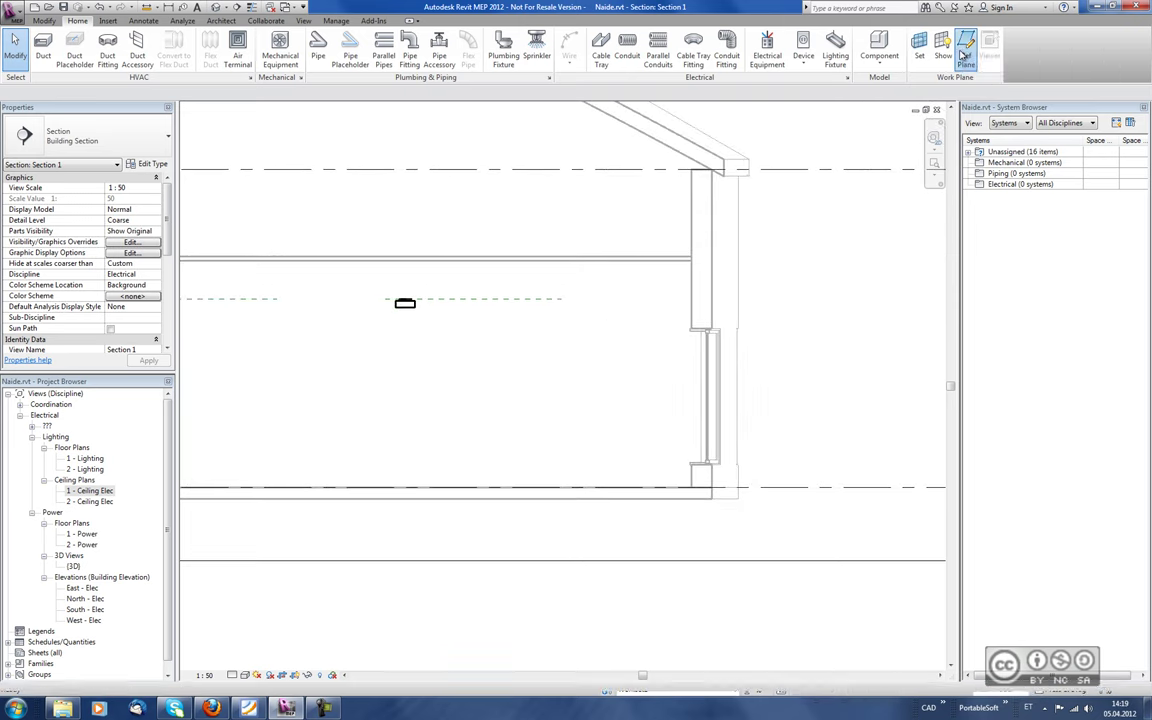
click(680, 324)
click(627, 299)
key(Escape)
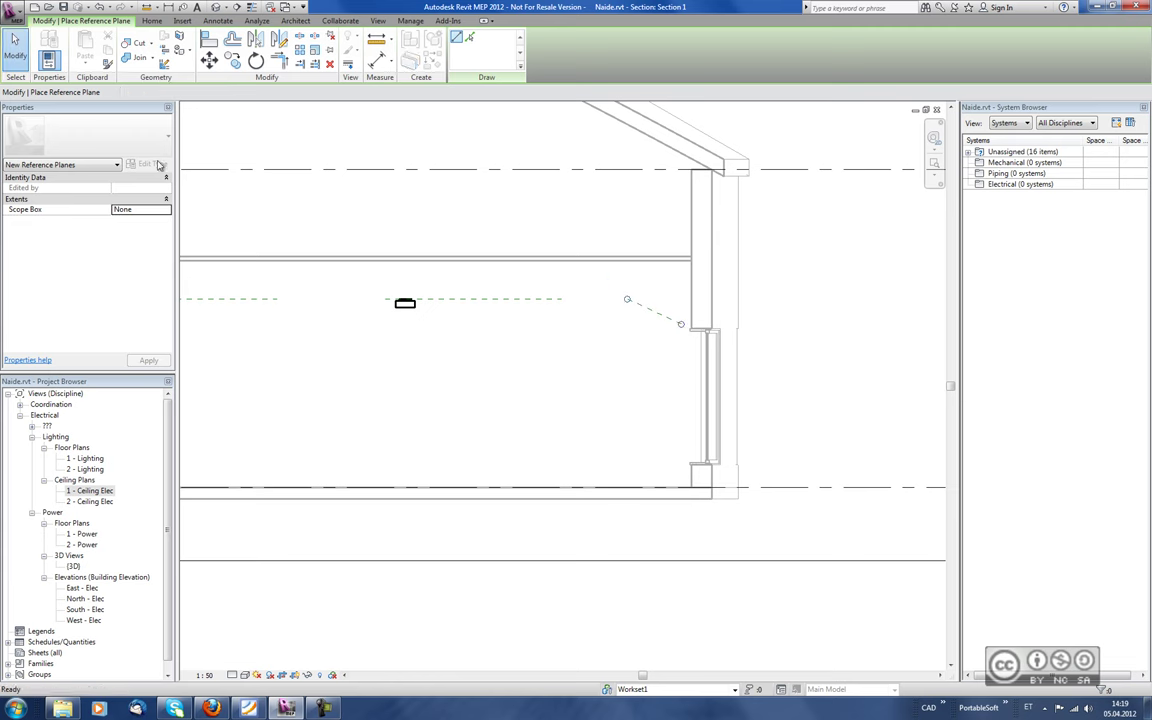
key(Escape)
middle_drag(581, 355, 651, 361)
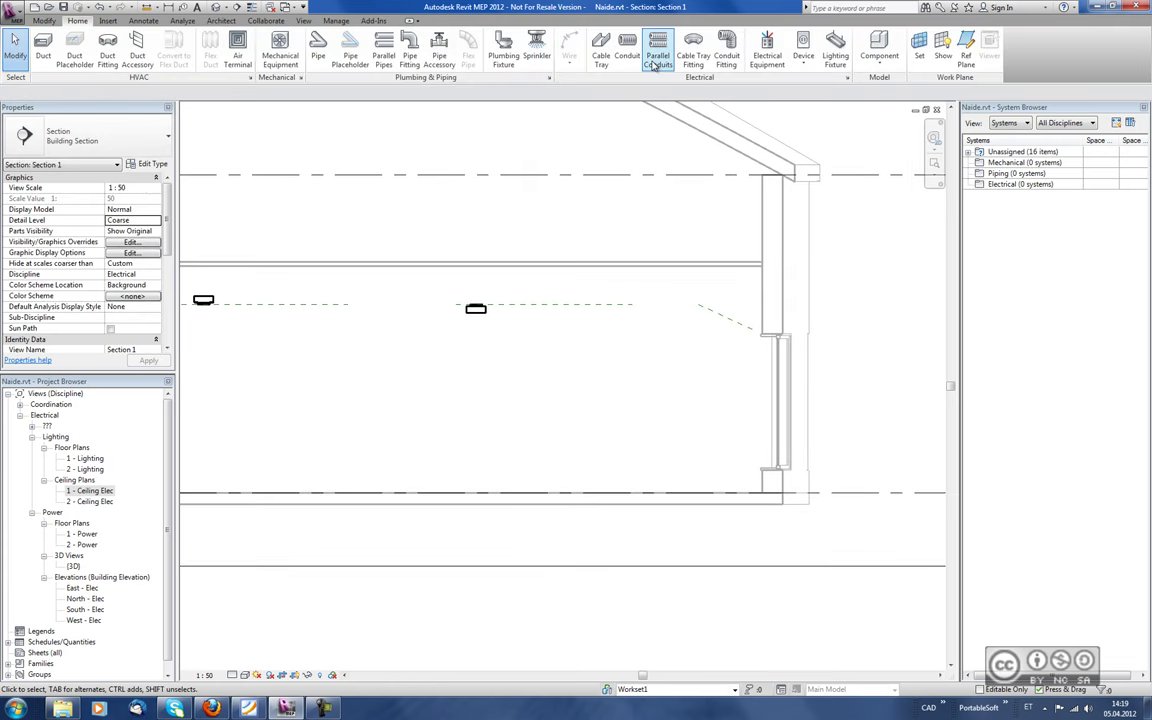
Host a Flat Round light on the sloped plane via the 1 - Ceiling Elec plan, then view it tilted in Section 1.
click(836, 50)
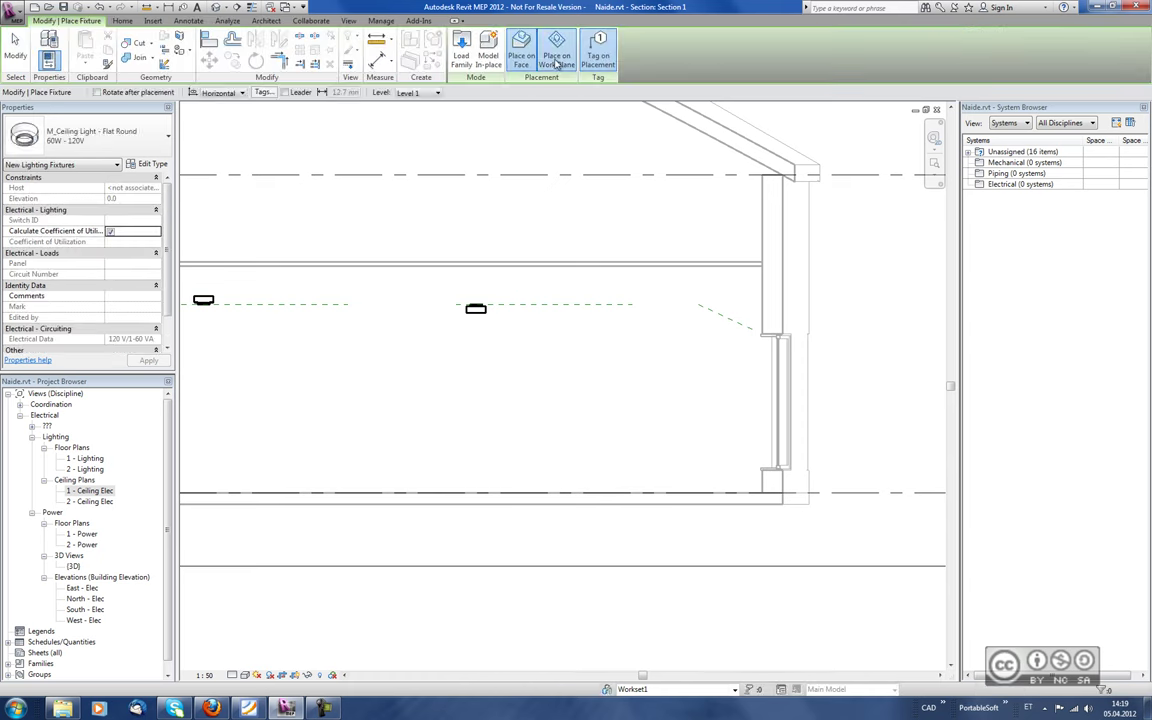
click(557, 62)
click(488, 386)
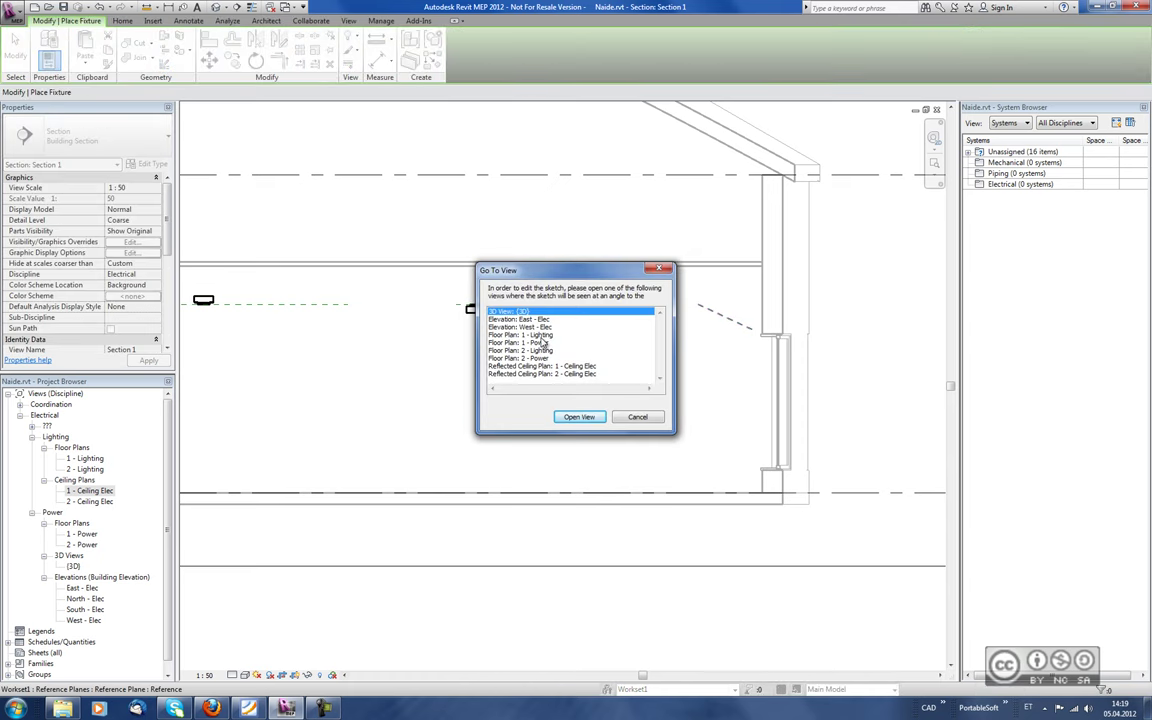
double_click(540, 366)
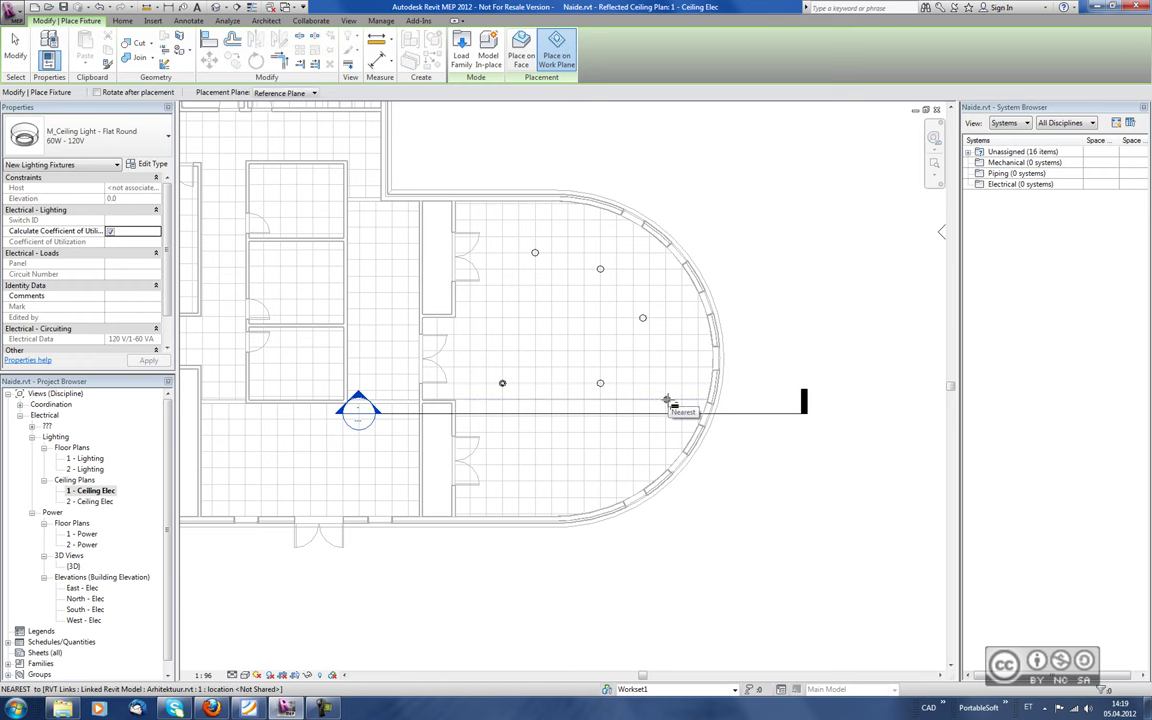
click(667, 400)
key(Escape)
key(Escape)
double_click(358, 404)
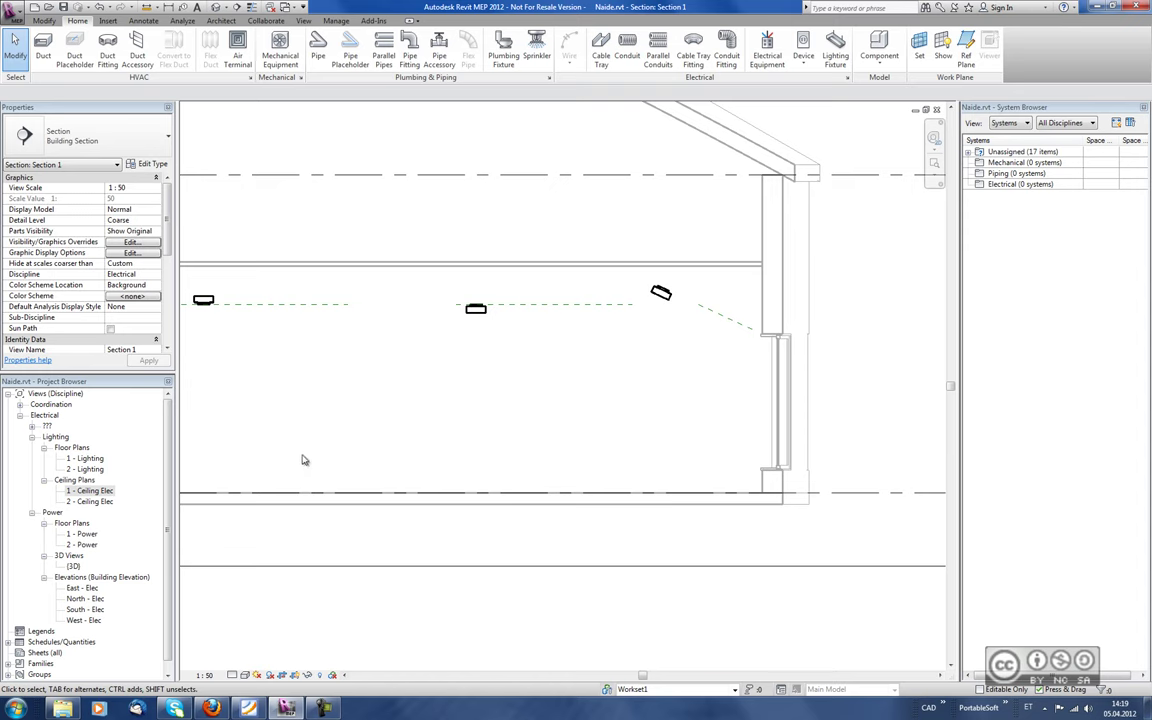
In the 1 - Ceiling Elec plan, select the middle light to check its reference-plane Host and Elevation.
double_click(125, 490)
scroll(663, 368, up, 3)
scroll(677, 352, up, 2)
mouse_move(677, 352)
middle_down()
mouse_move(738, 388)
mouse_move(758, 341)
mouse_move(786, 343)
middle_up()
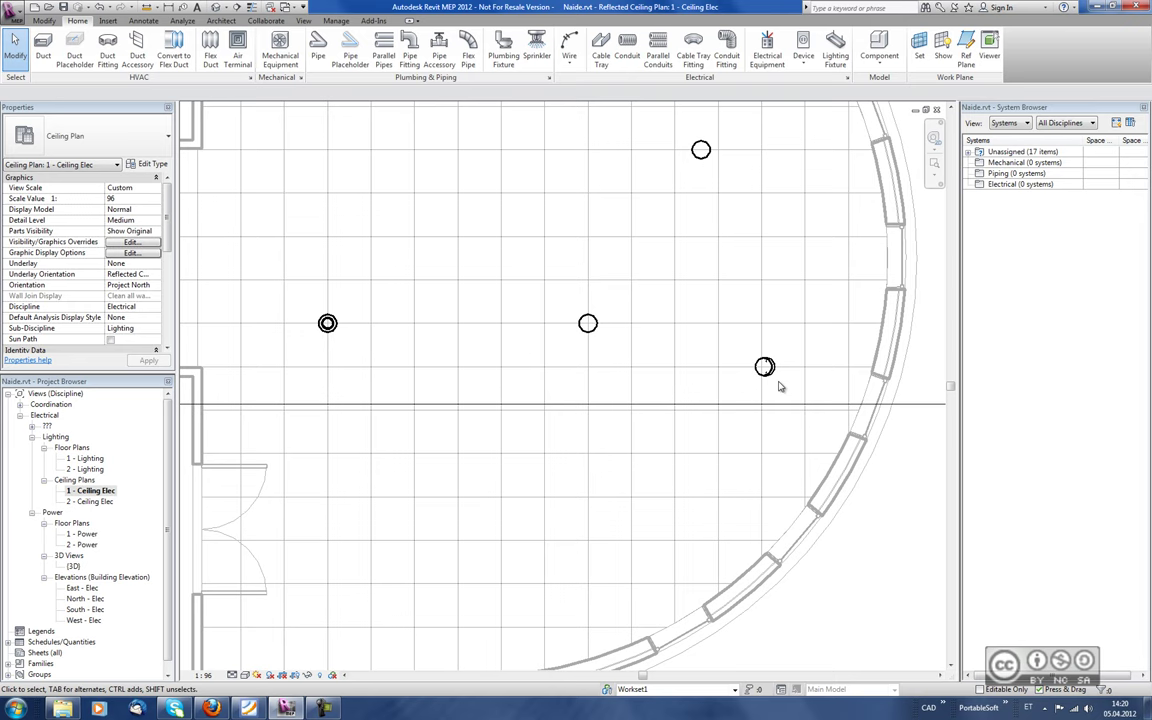
scroll(780, 387, down, 2)
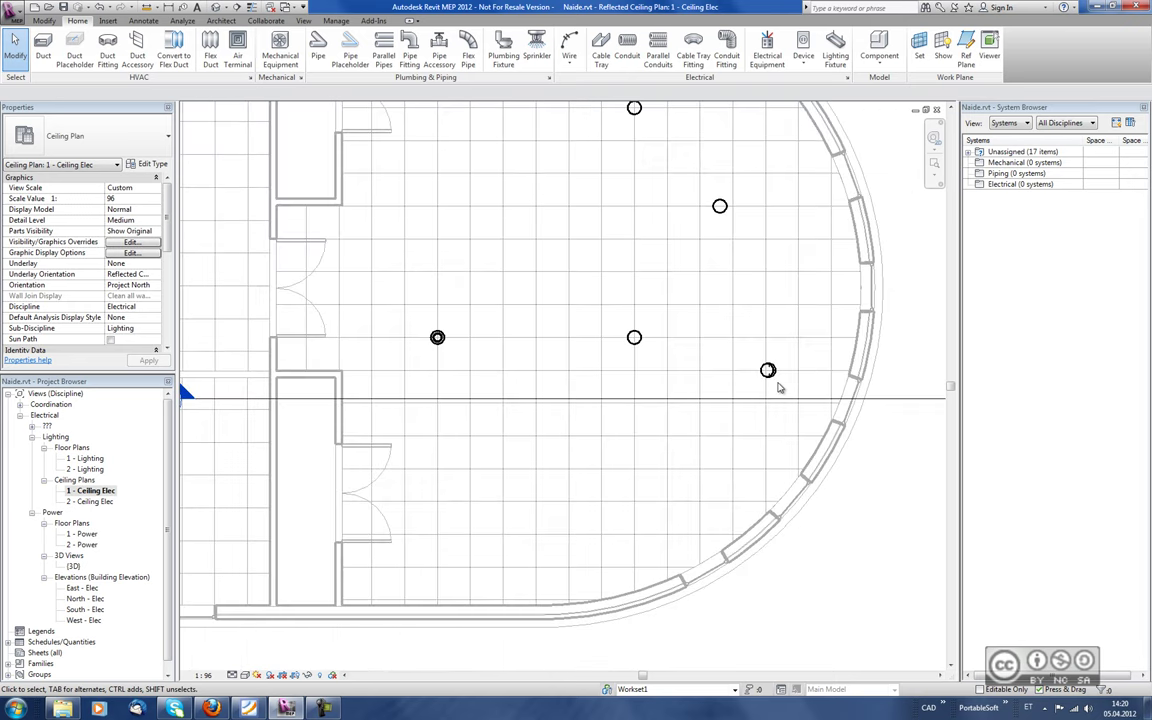
middle_drag(784, 388, 640, 414)
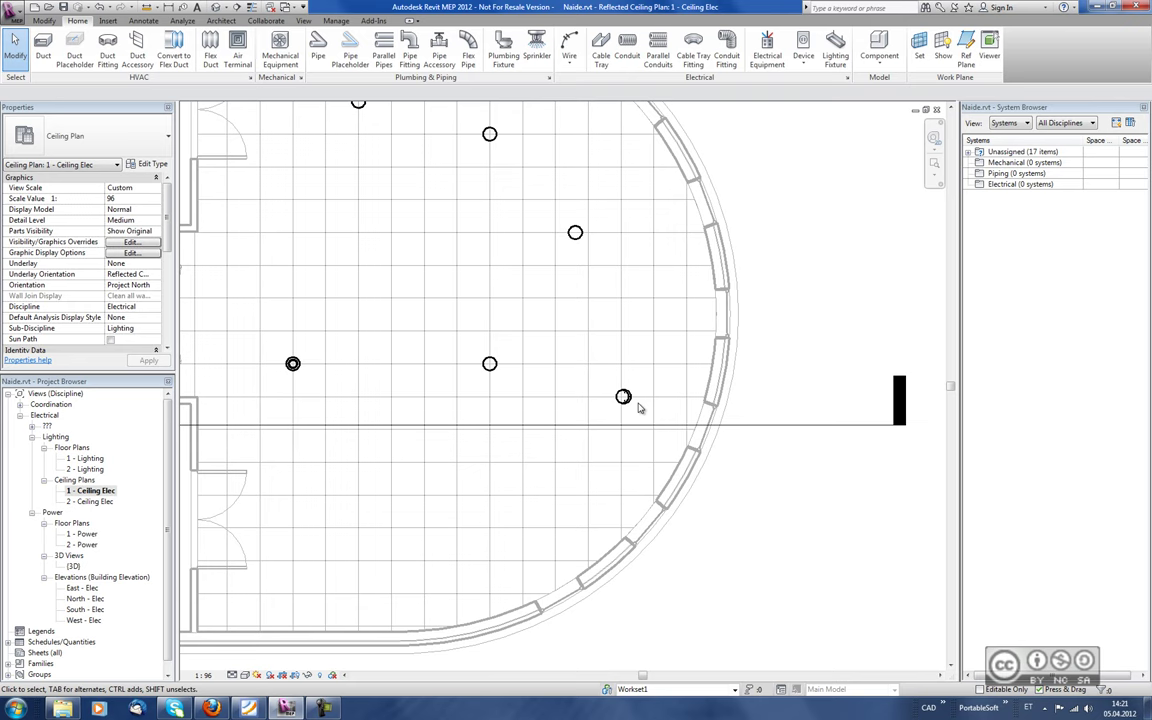
click(638, 405)
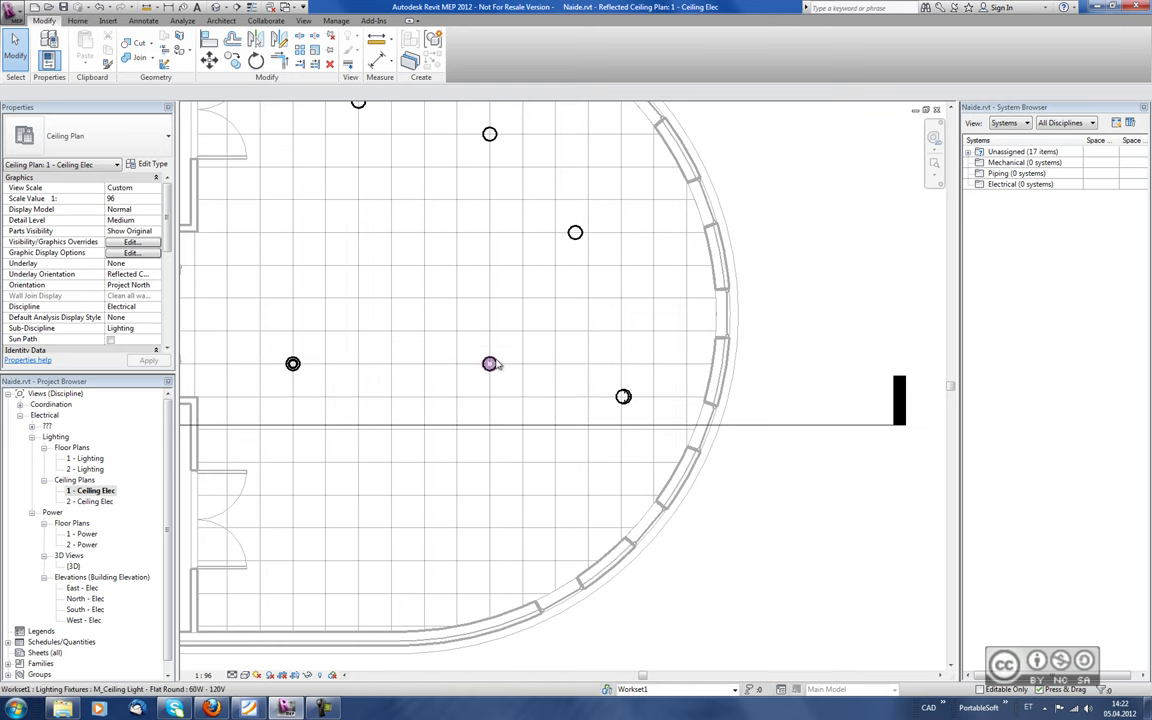
click(510, 351)
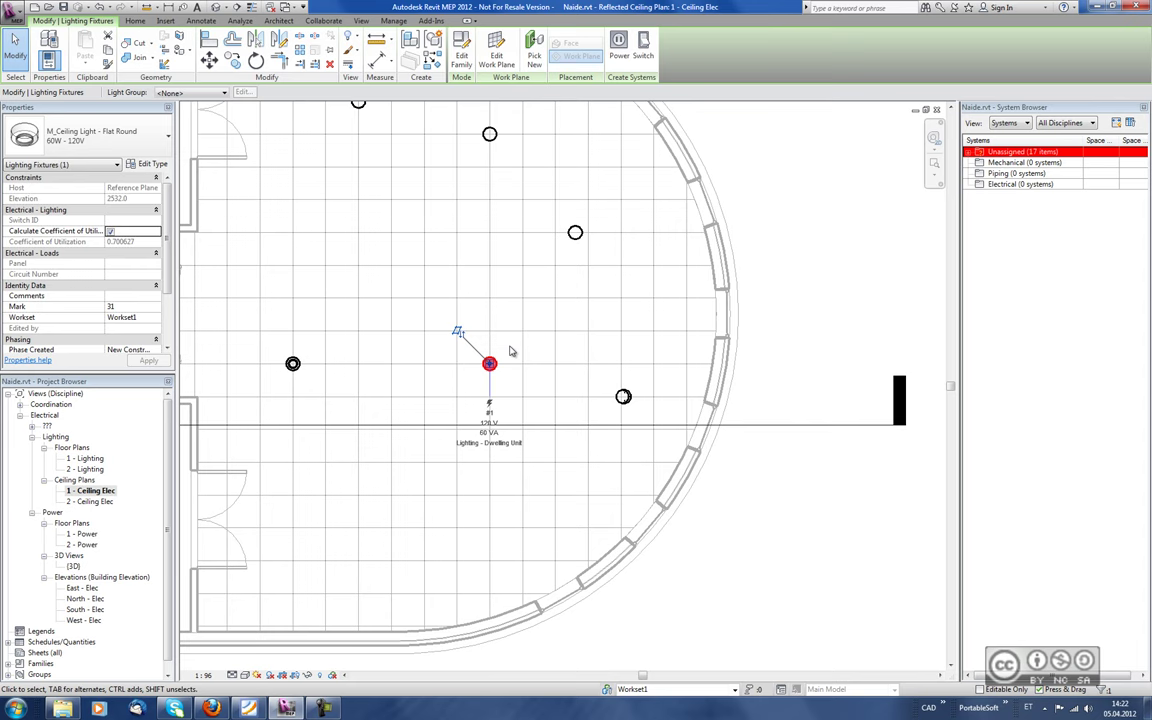
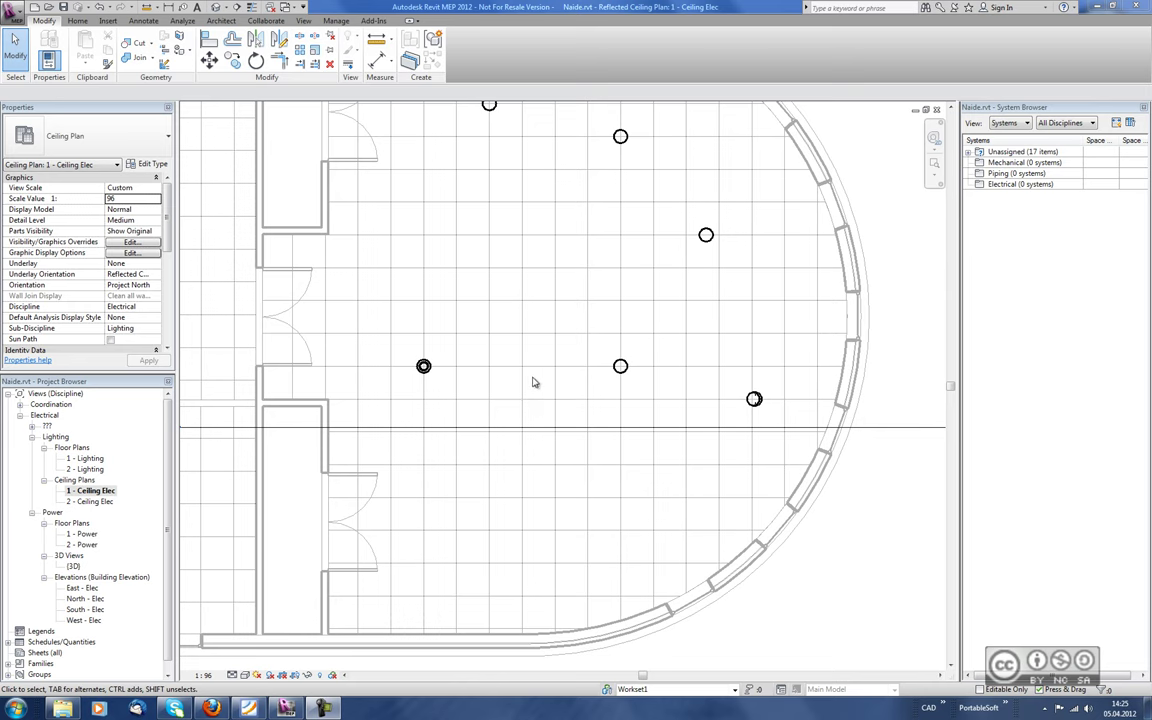
Select two ceiling lights, start Create Similar with CS, and open the Section 1 view.
click(424, 366)
click(620, 366)
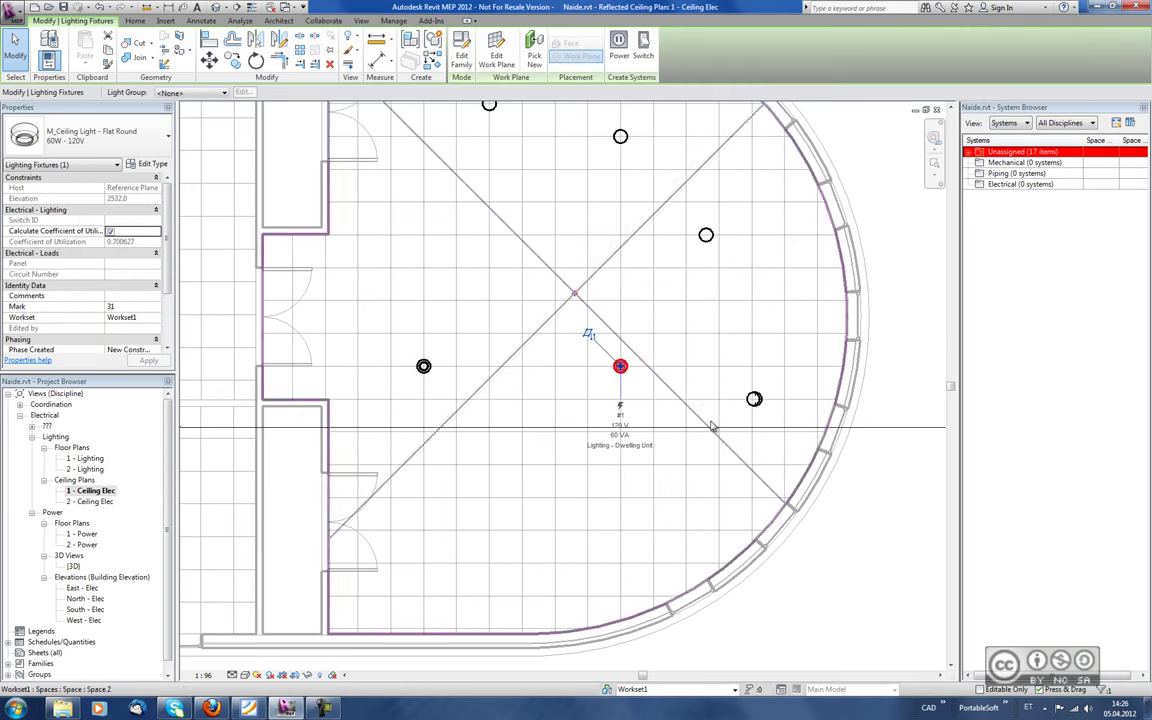
key(c)
key(s)
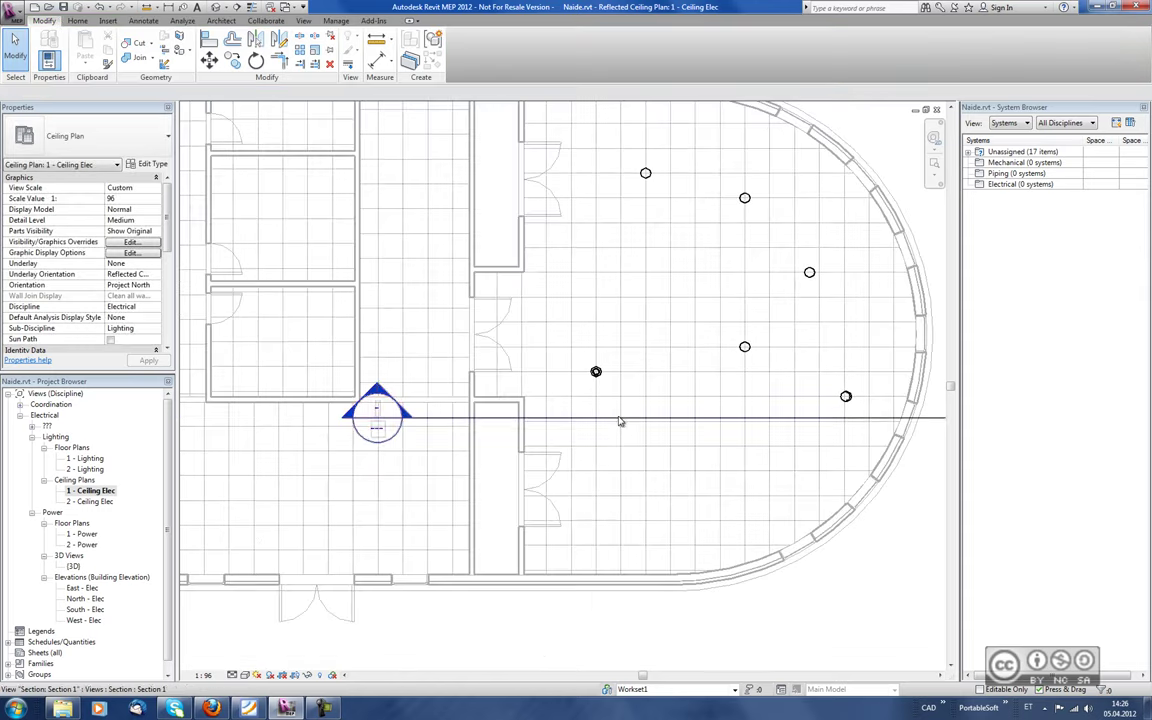
double_click(376, 398)
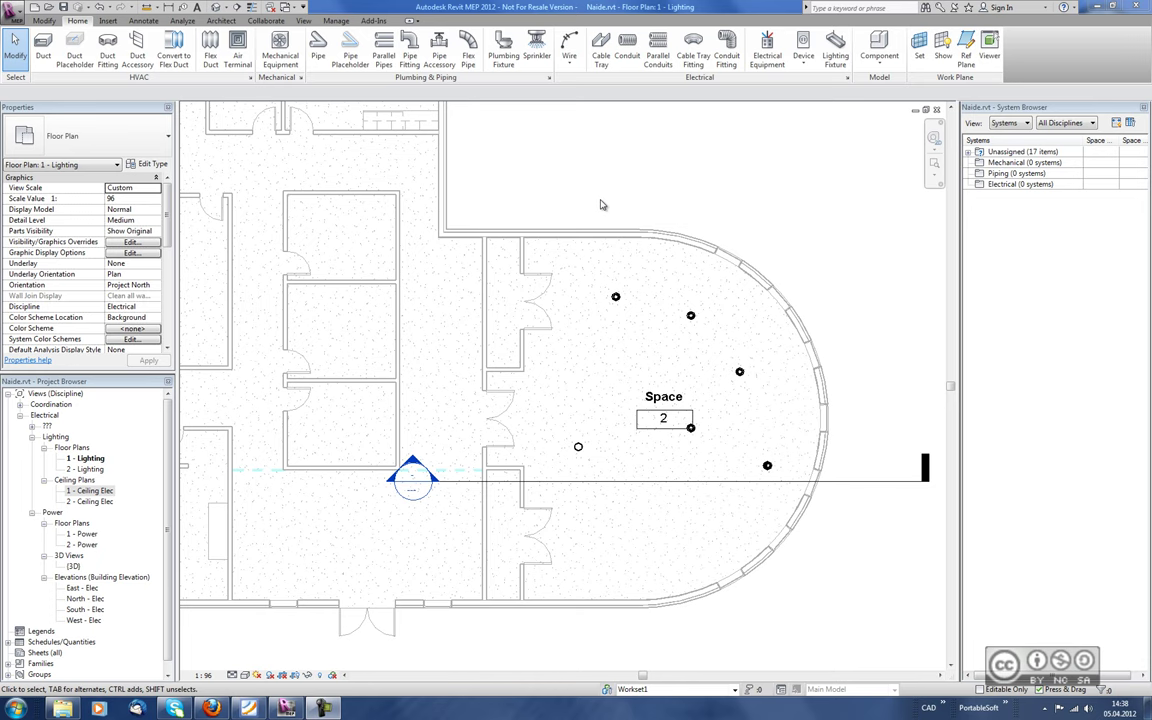
Load the M_Studio Light family from the Lighting > Internal folder.
key(alt+i)
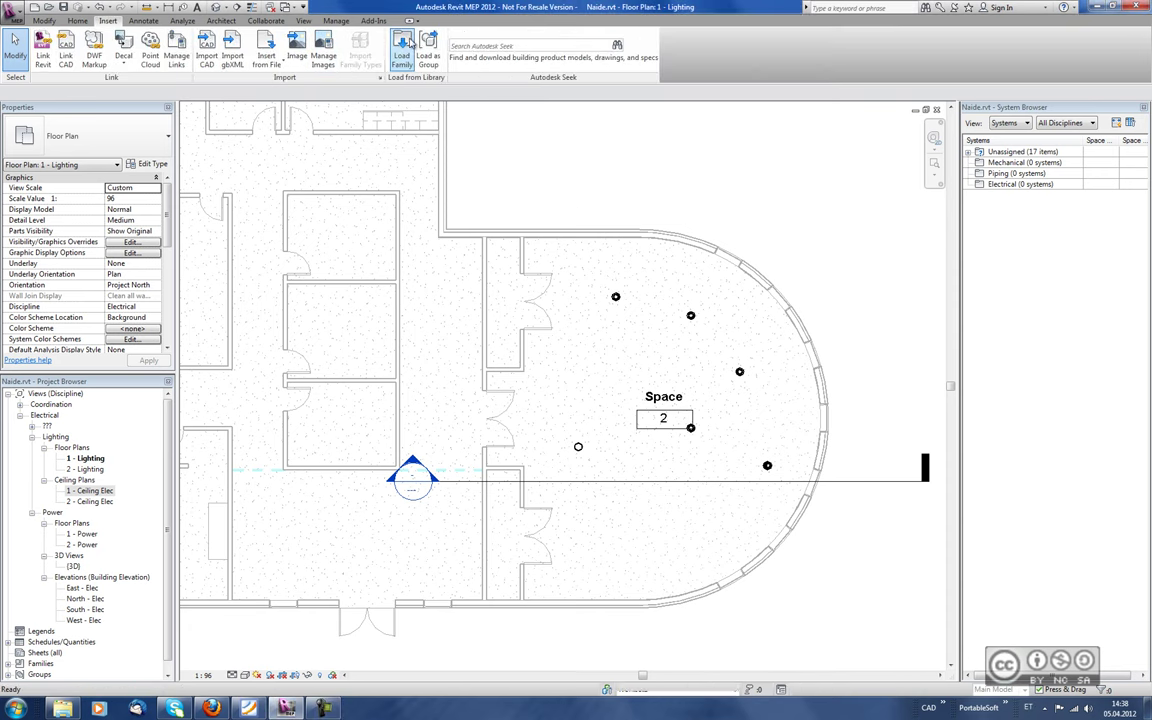
double_click(420, 294)
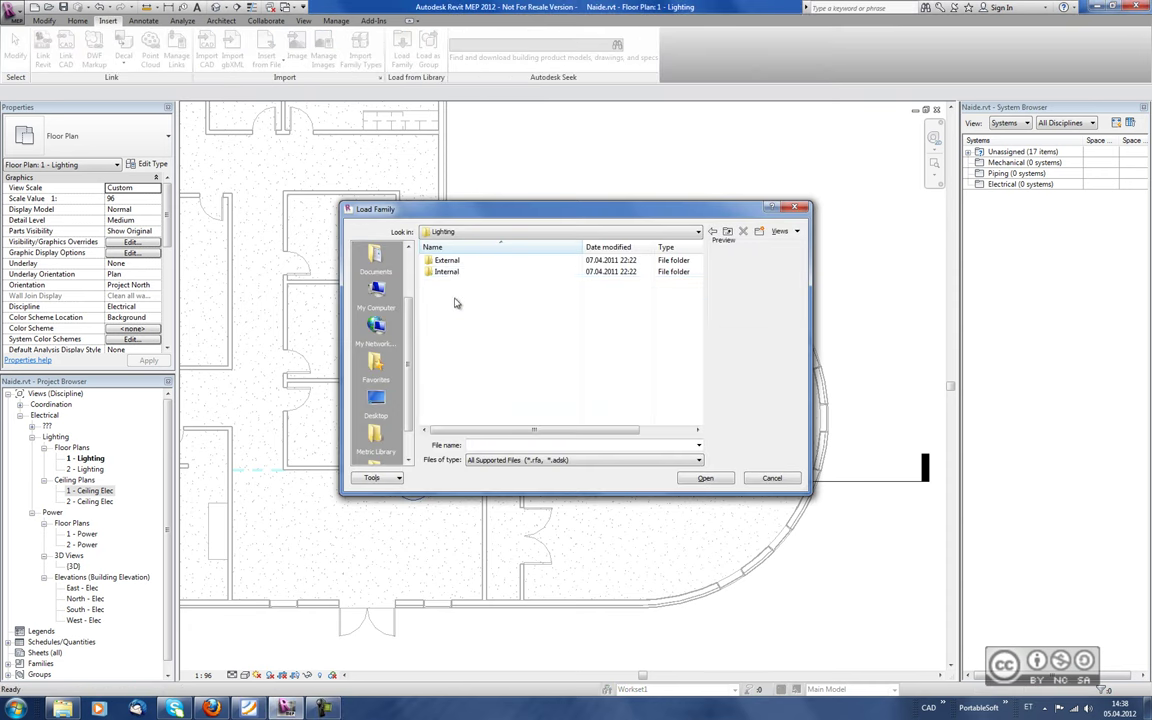
double_click(414, 272)
scroll(455, 287, down, 5)
double_click(532, 298)
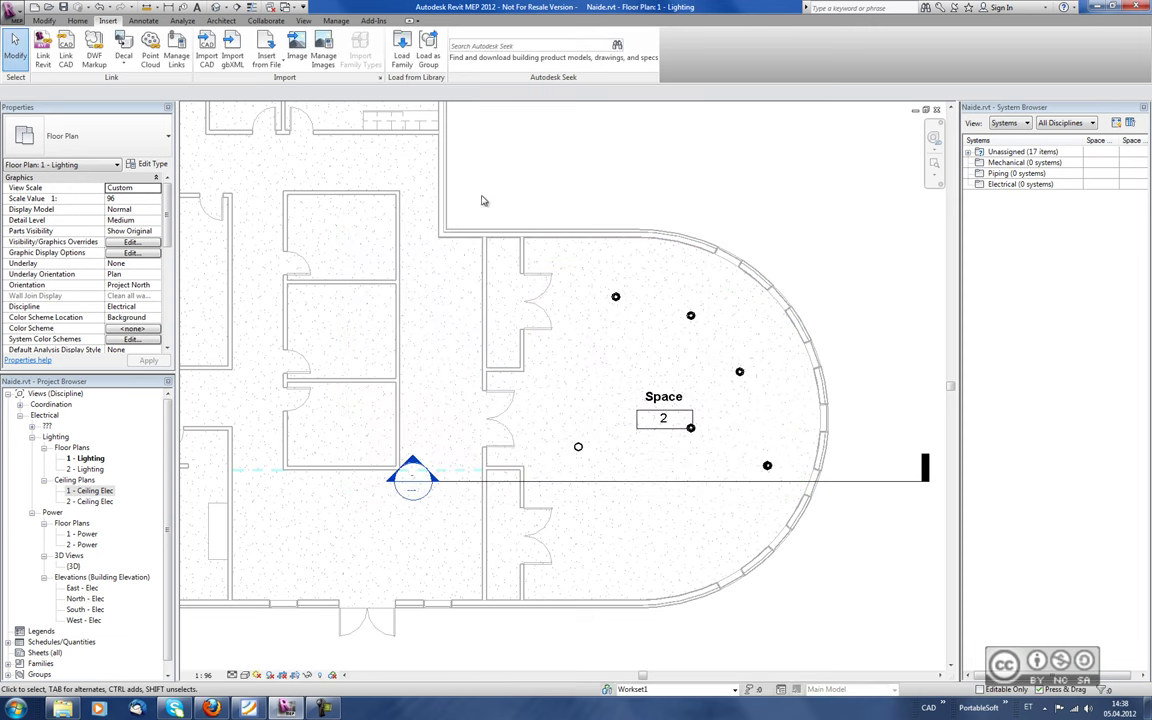
Place a studio light in the room and set its Offset to 2000.
click(76, 21)
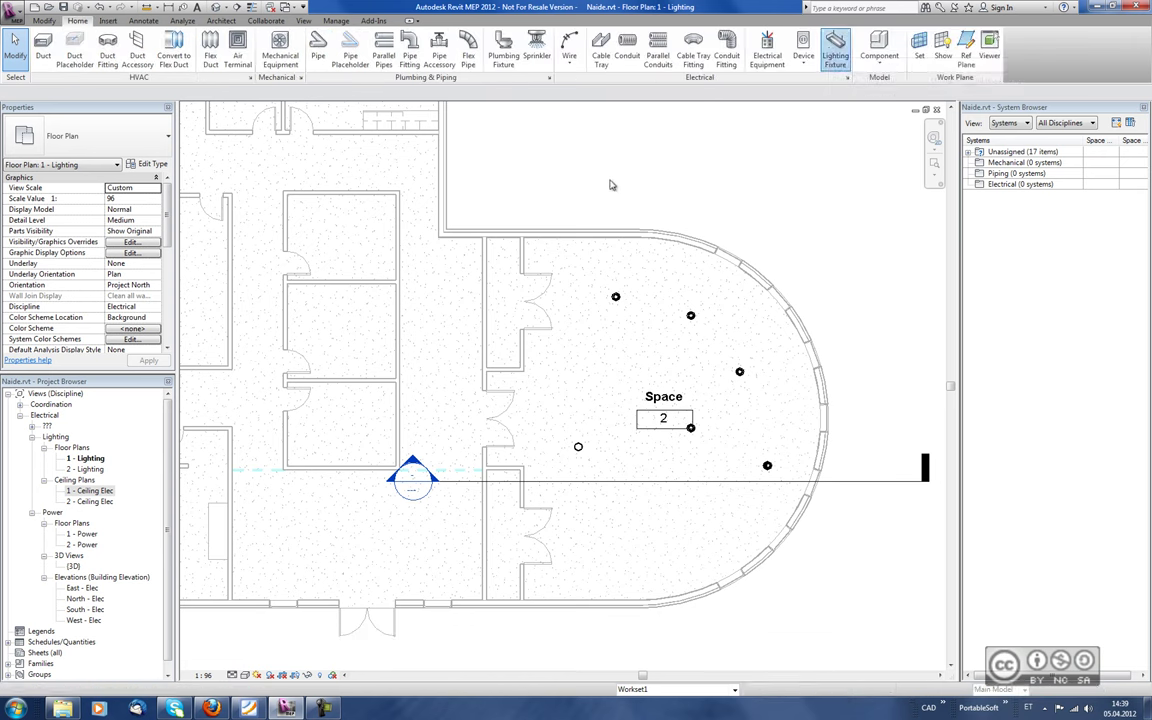
click(595, 358)
key(Escape)
key(ctrl+Tab)
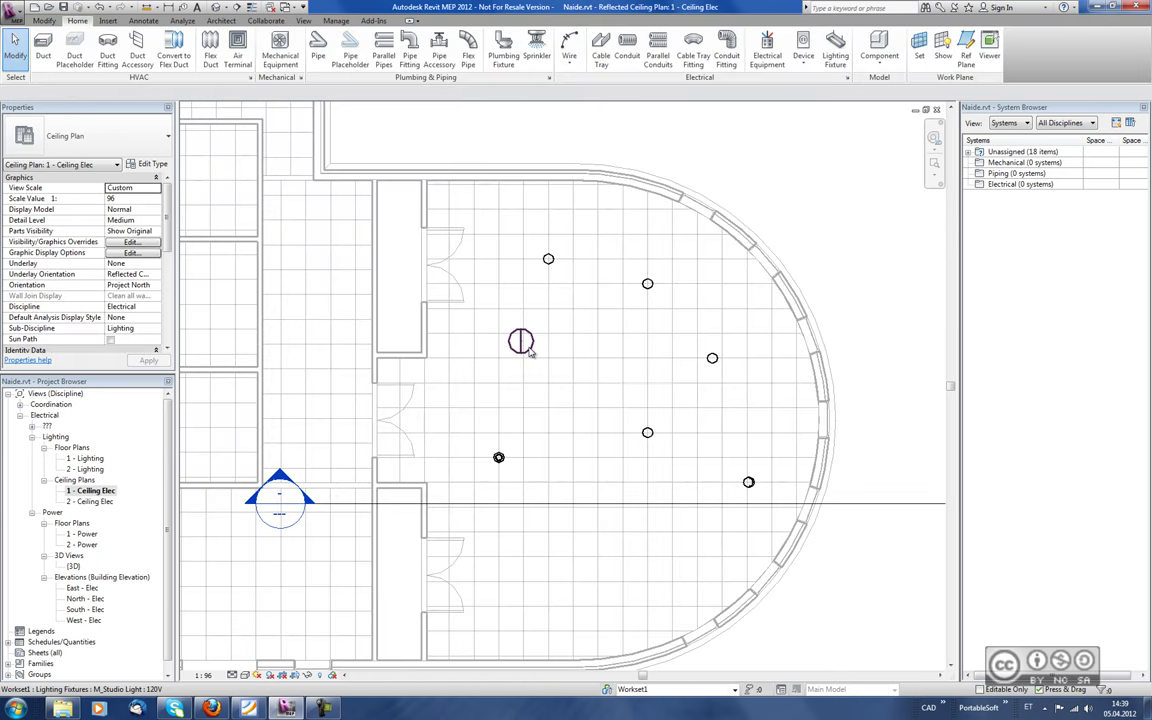
click(535, 349)
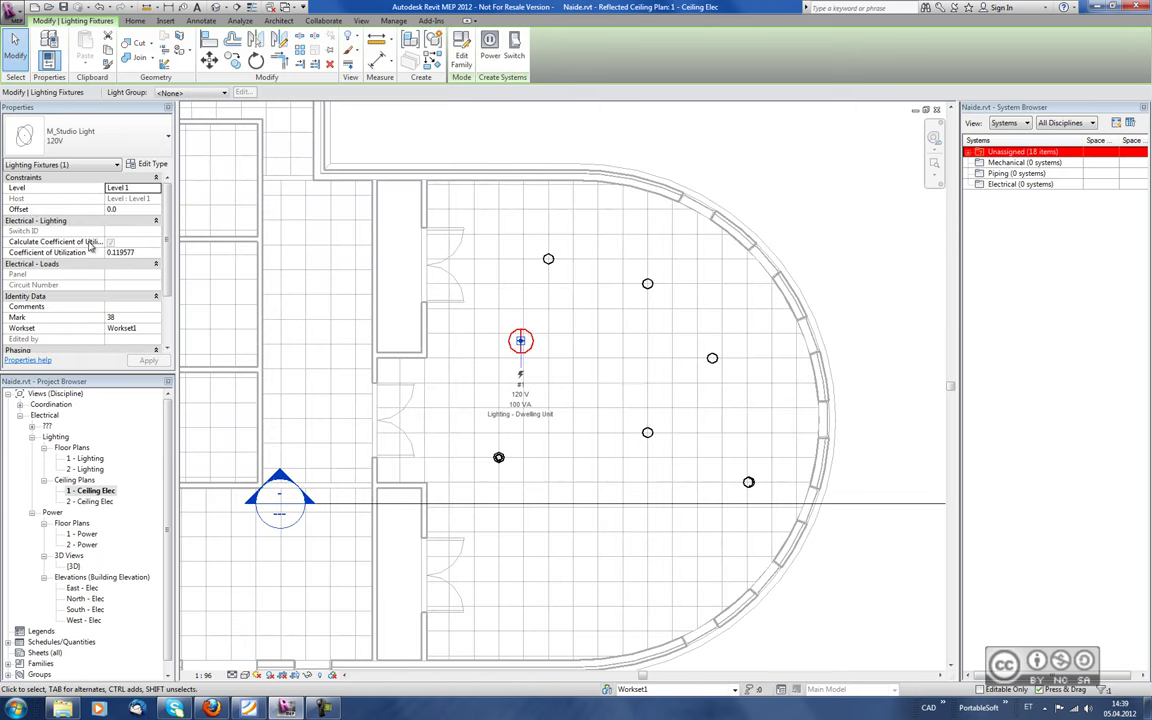
click(127, 209)
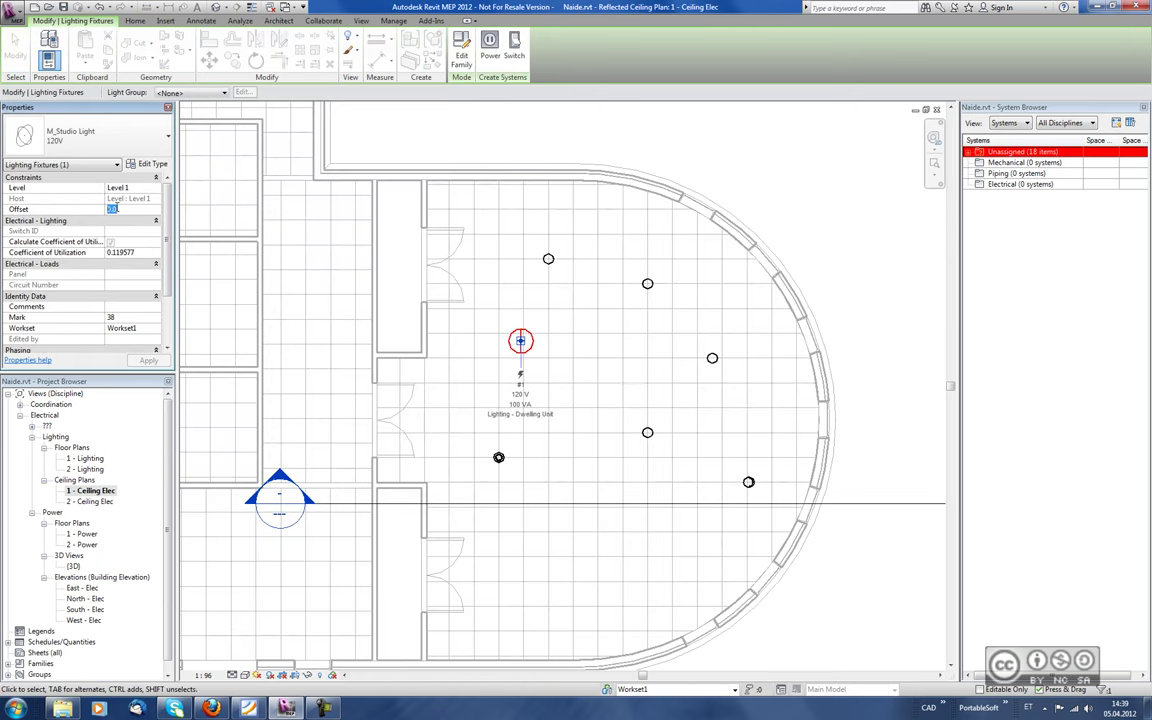
text(2000)
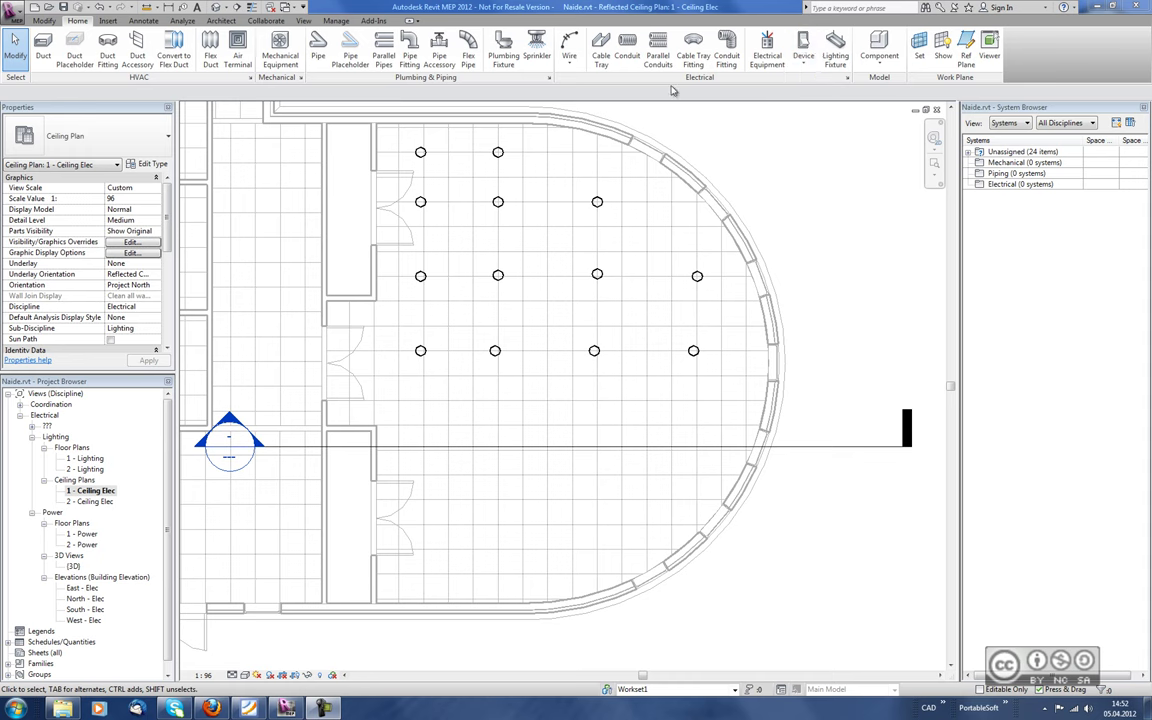
Place a Lighting Switches Three Way device on the wall beside the door.
click(803, 58)
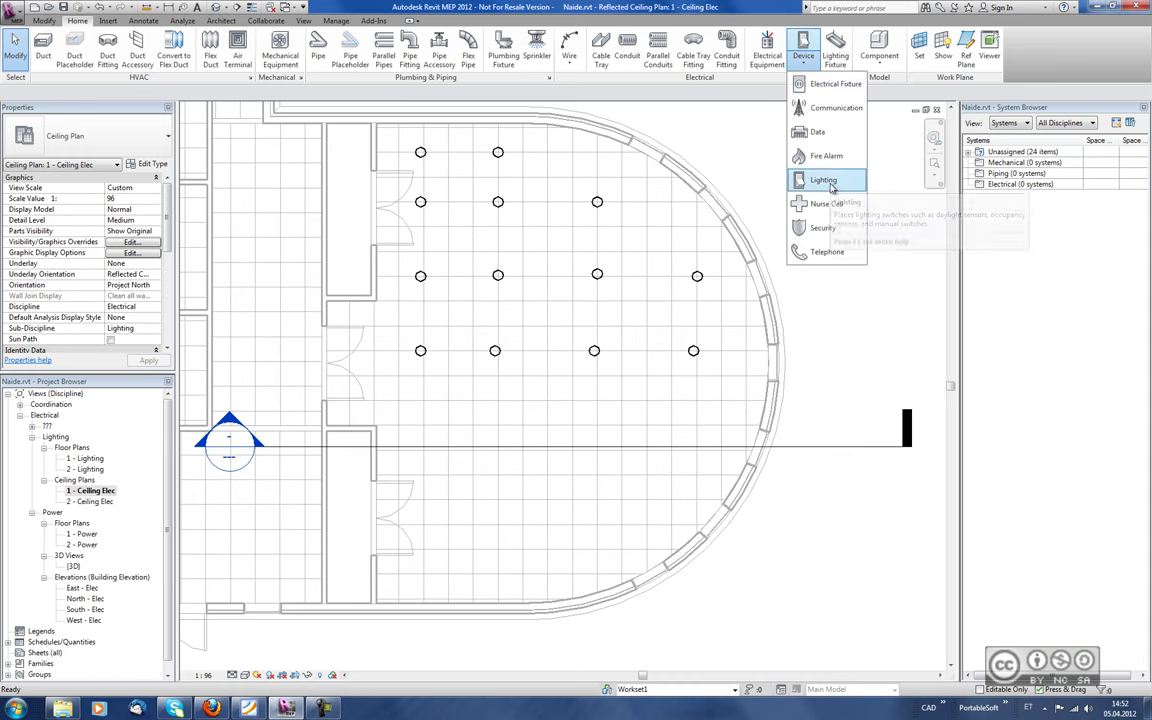
click(830, 187)
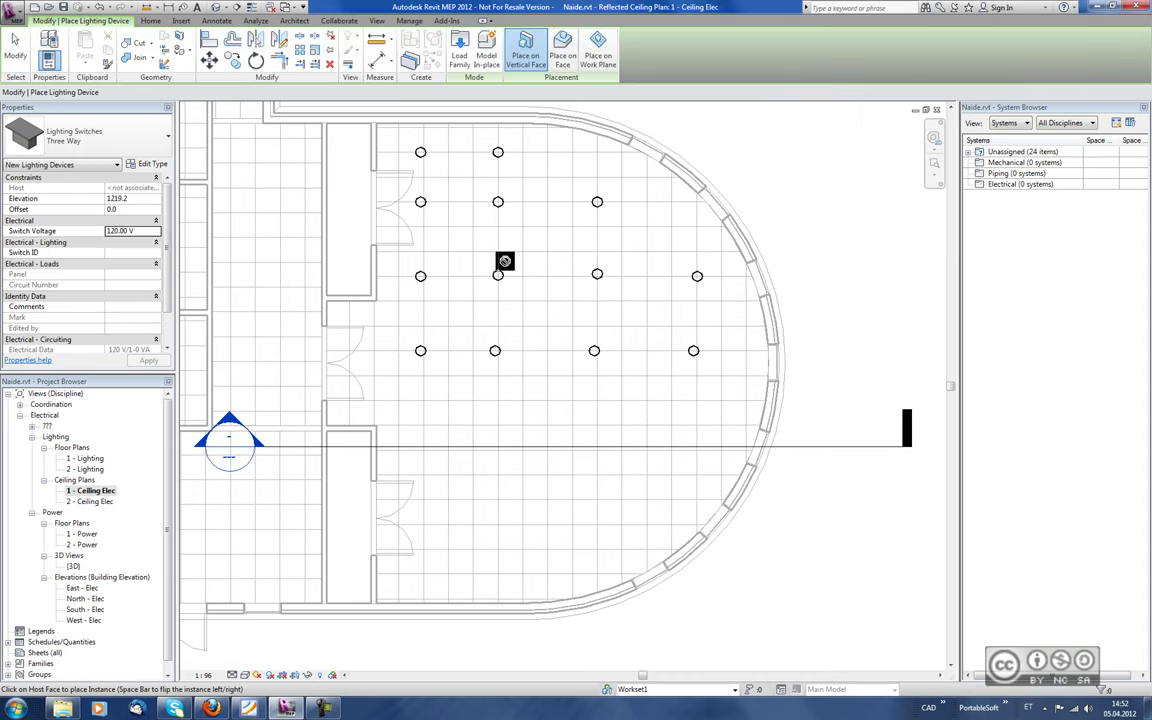
click(327, 320)
key(Escape)
key(Escape)
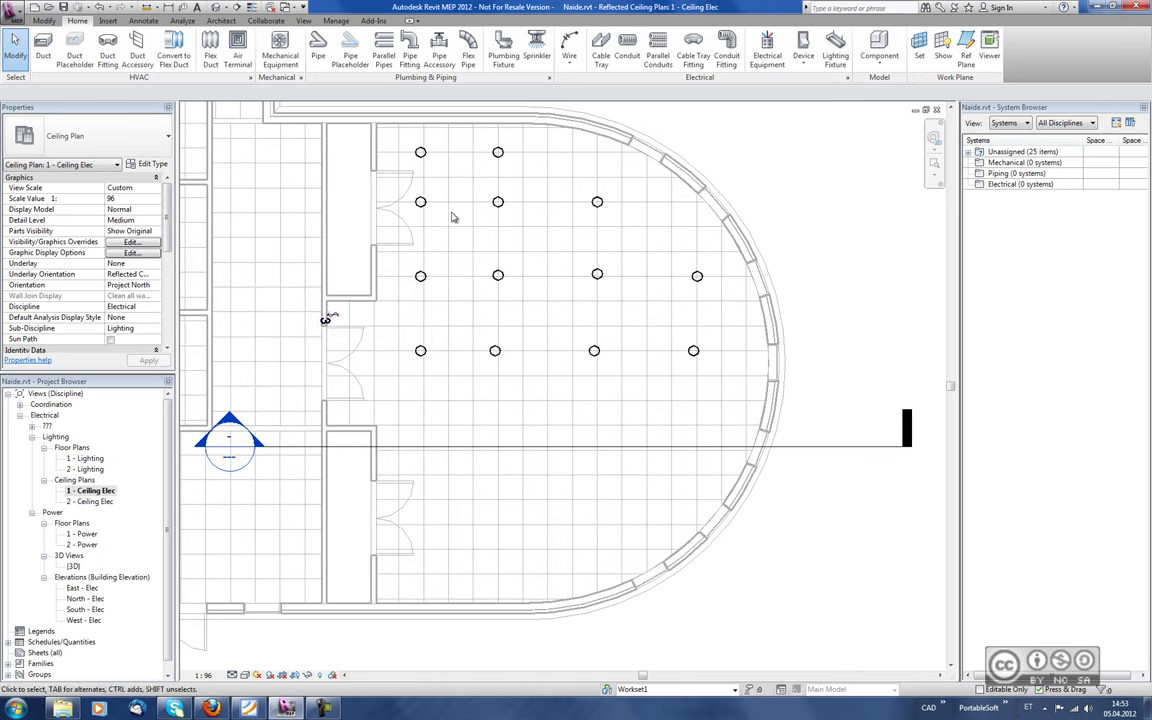
Create a switch system from the top-left ceiling light, controlled by the new wall switch.
click(428, 155)
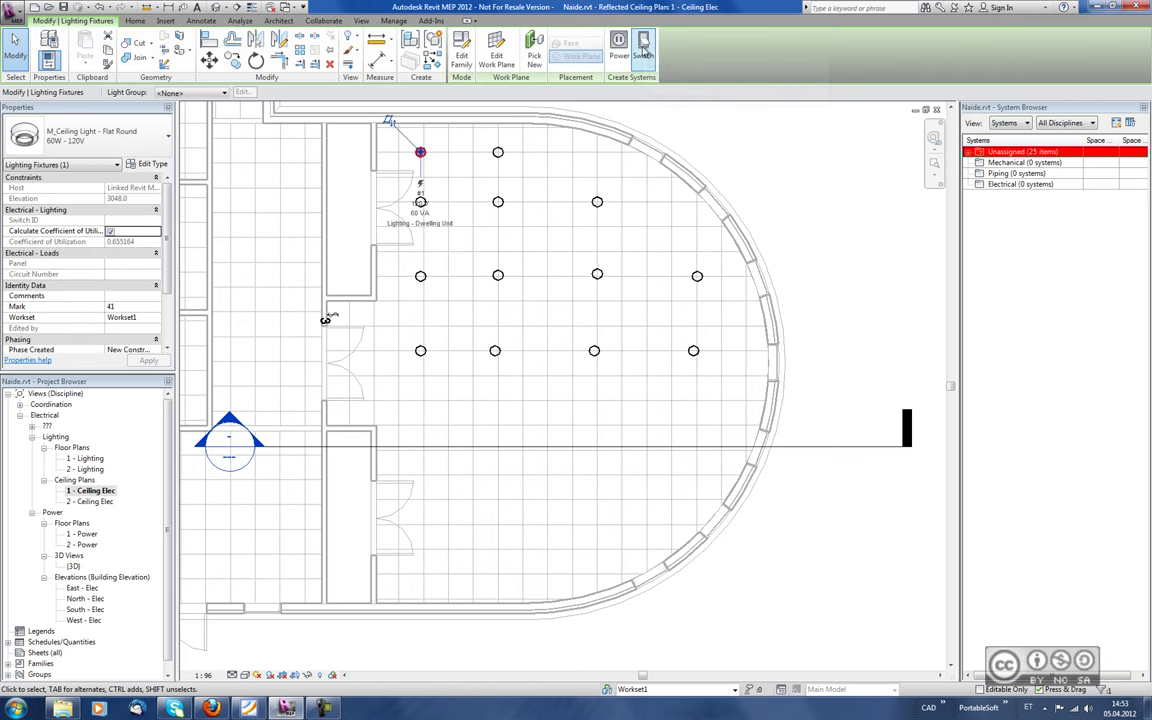
click(646, 45)
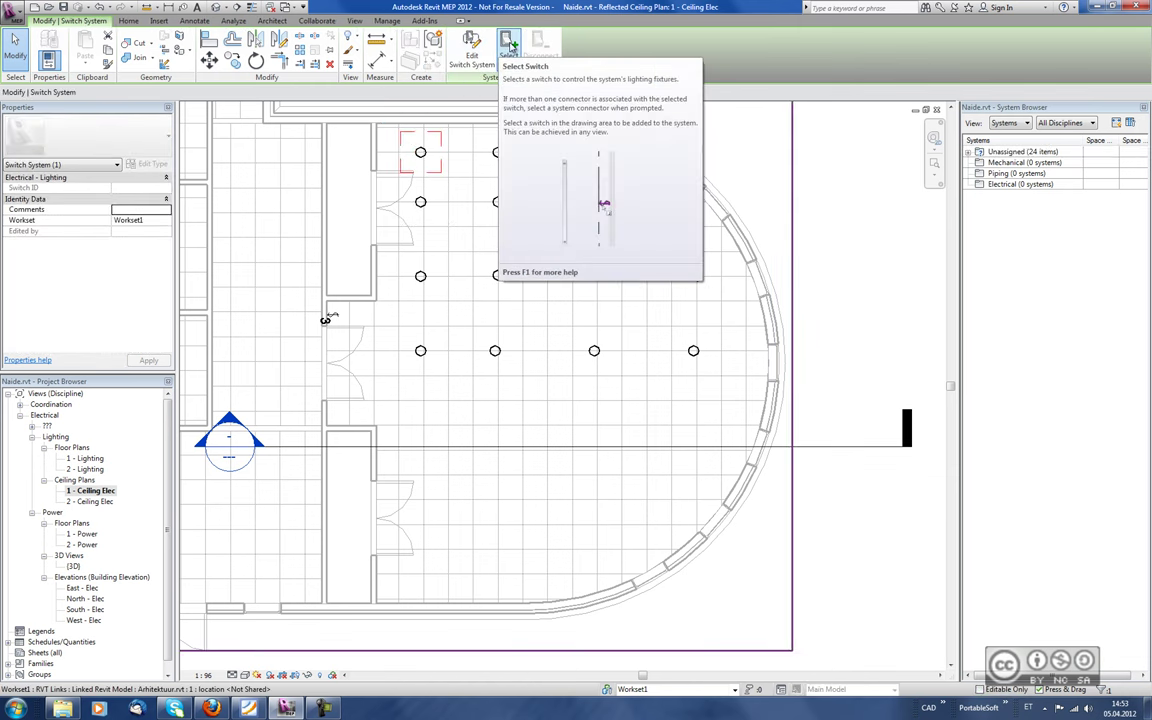
click(510, 45)
click(327, 320)
click(329, 320)
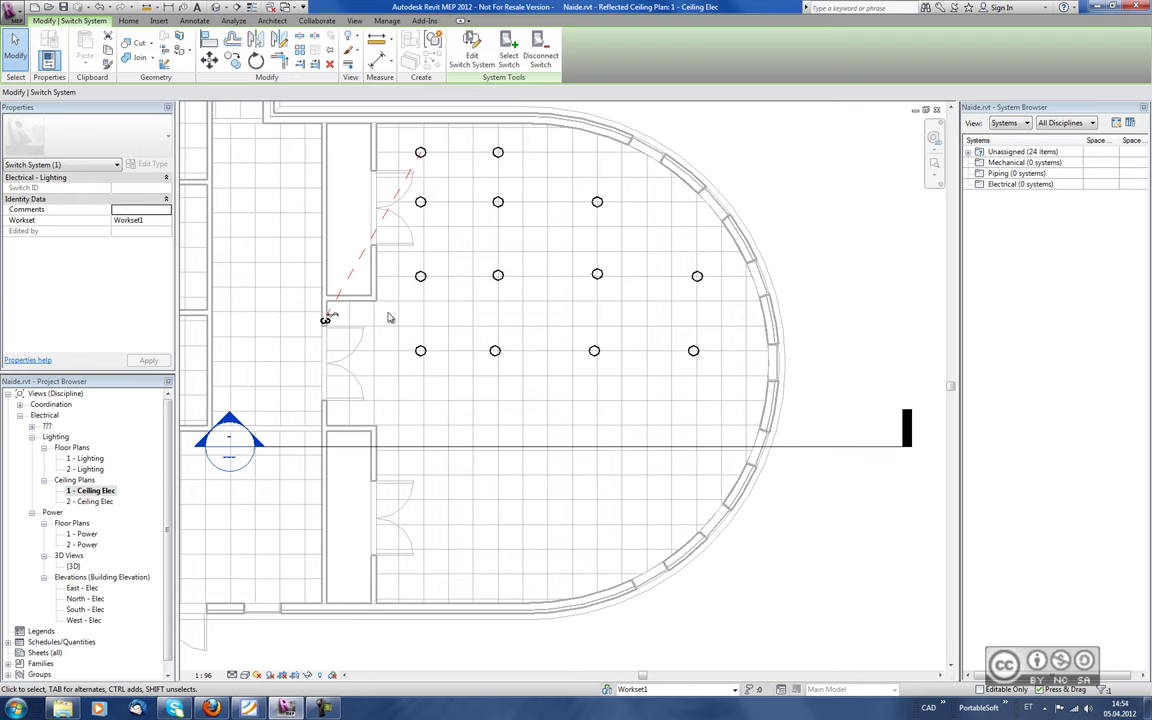
Add the remaining ceiling lights to the switch system and finish editing it.
click(472, 52)
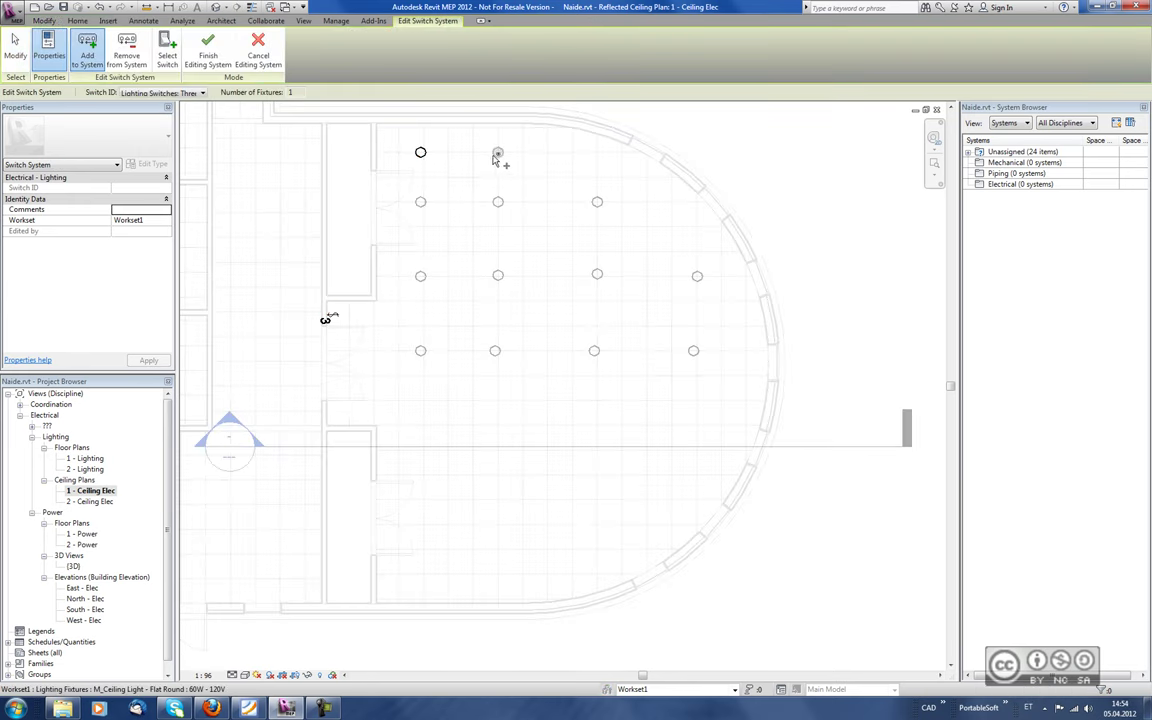
click(500, 201)
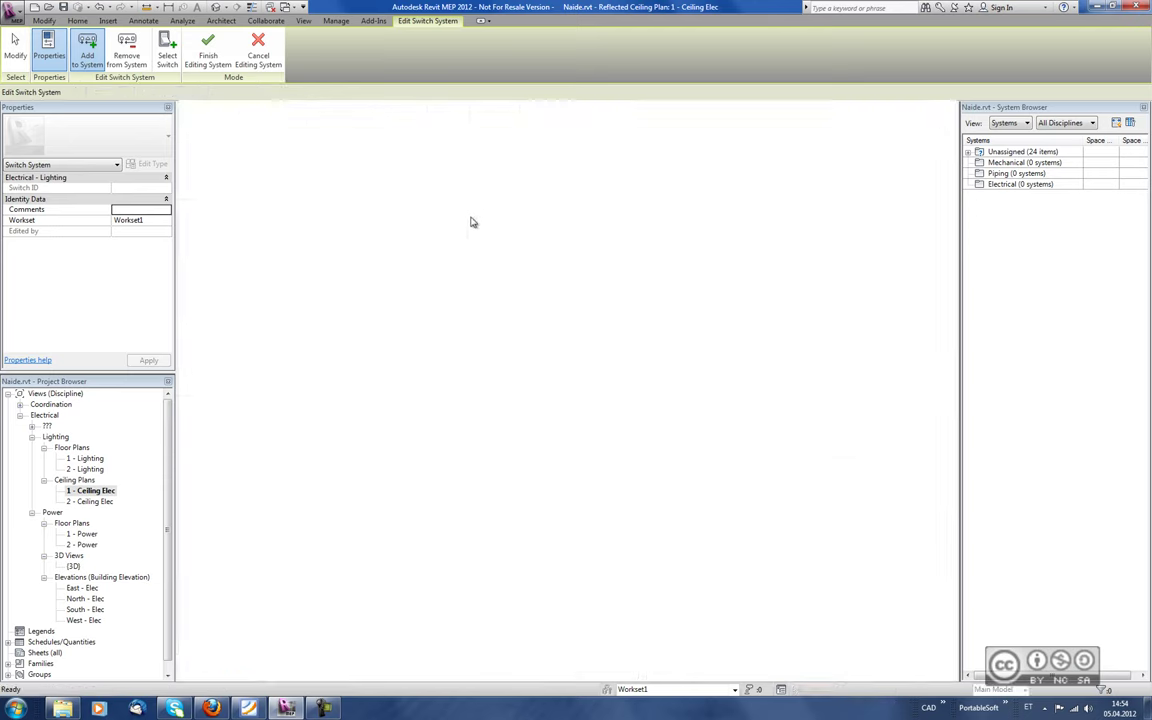
click(606, 207)
click(597, 274)
click(697, 276)
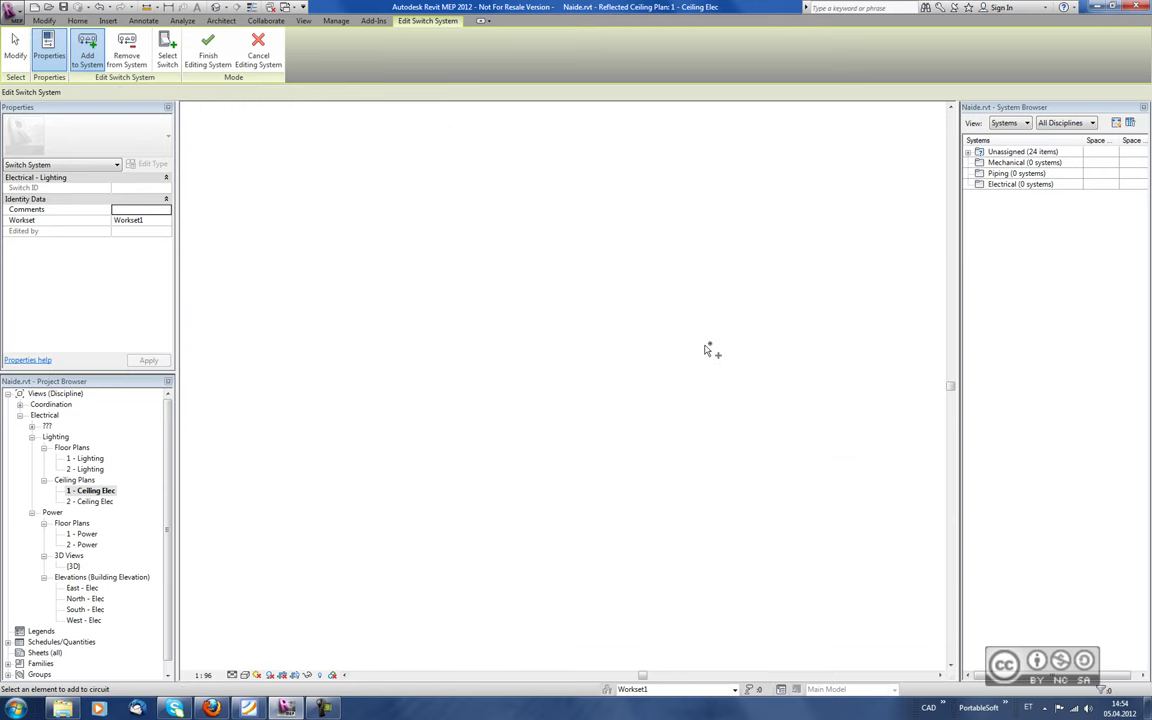
drag(703, 345, 410, 262)
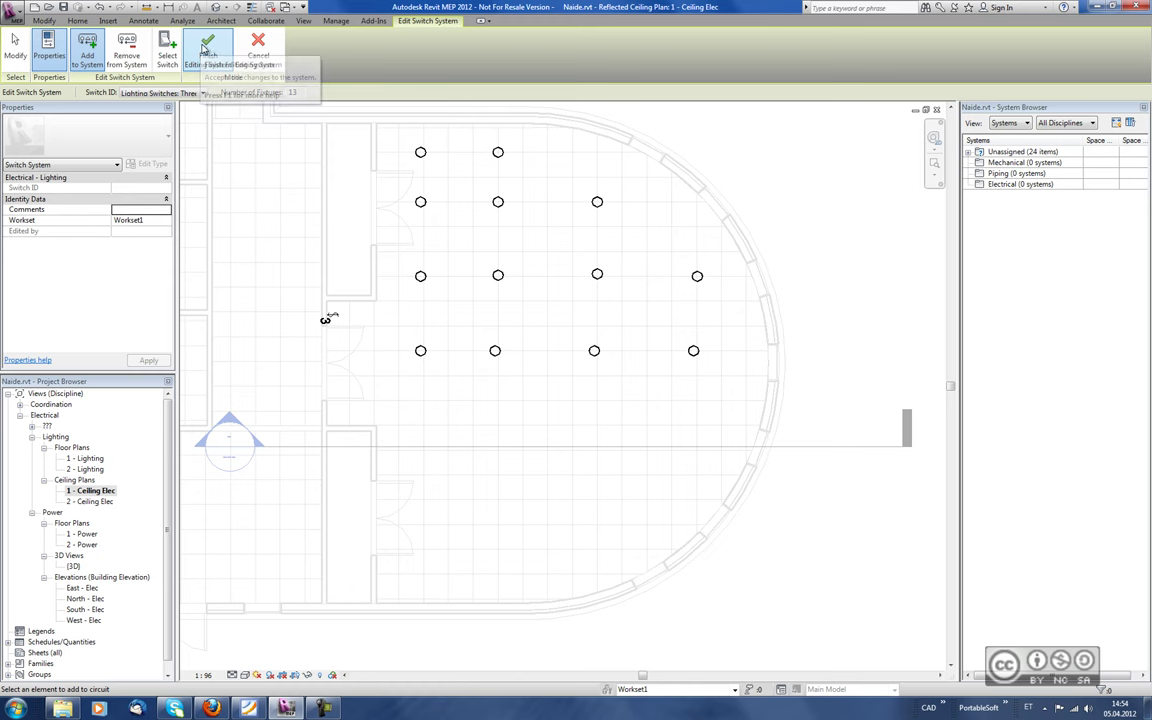
click(207, 45)
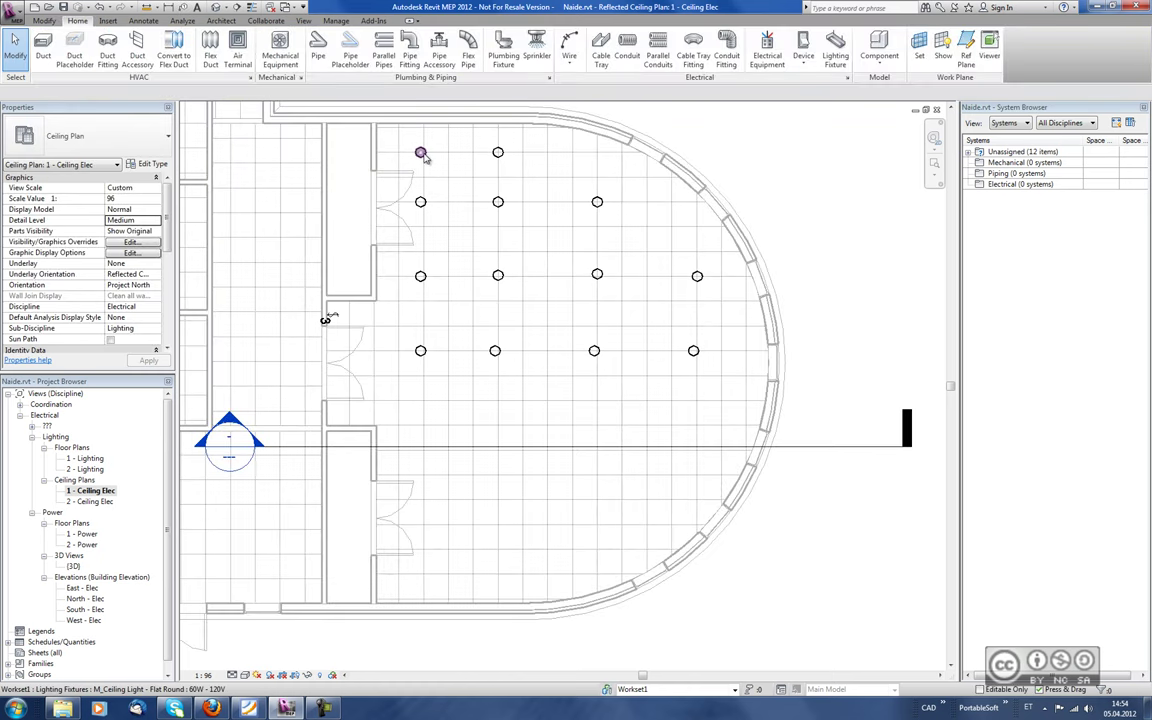
Check the light connections and set the wall switch's Switch ID to A1.
click(421, 153)
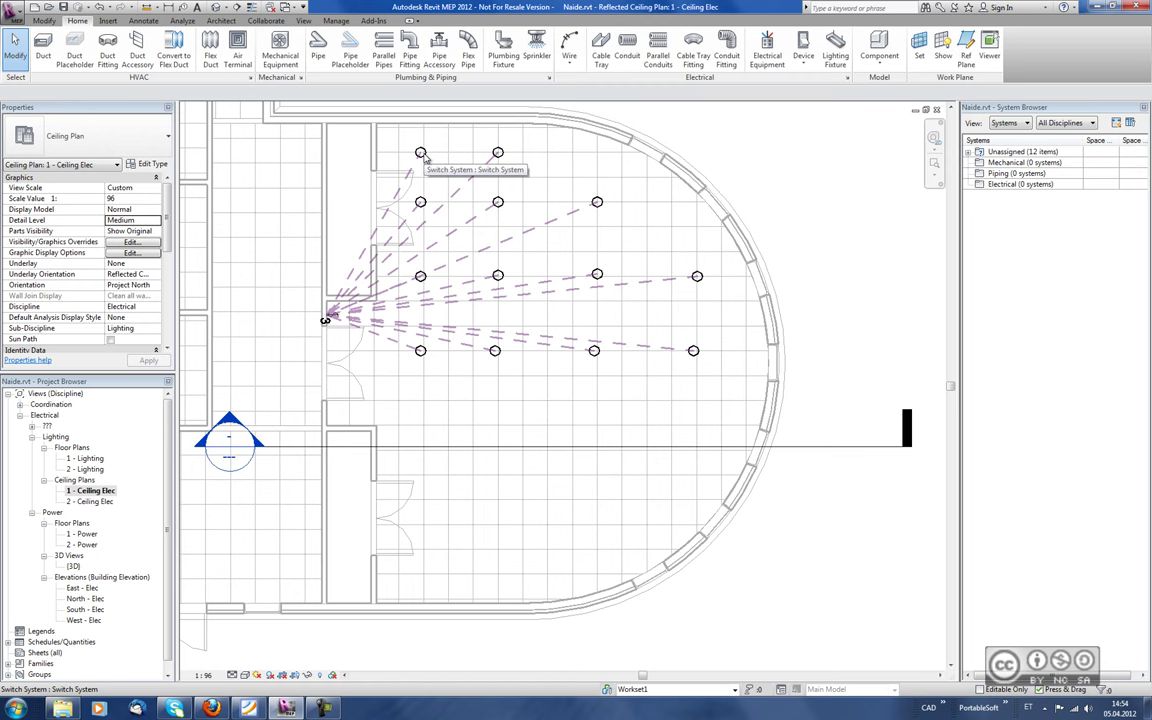
key(Escape)
click(421, 153)
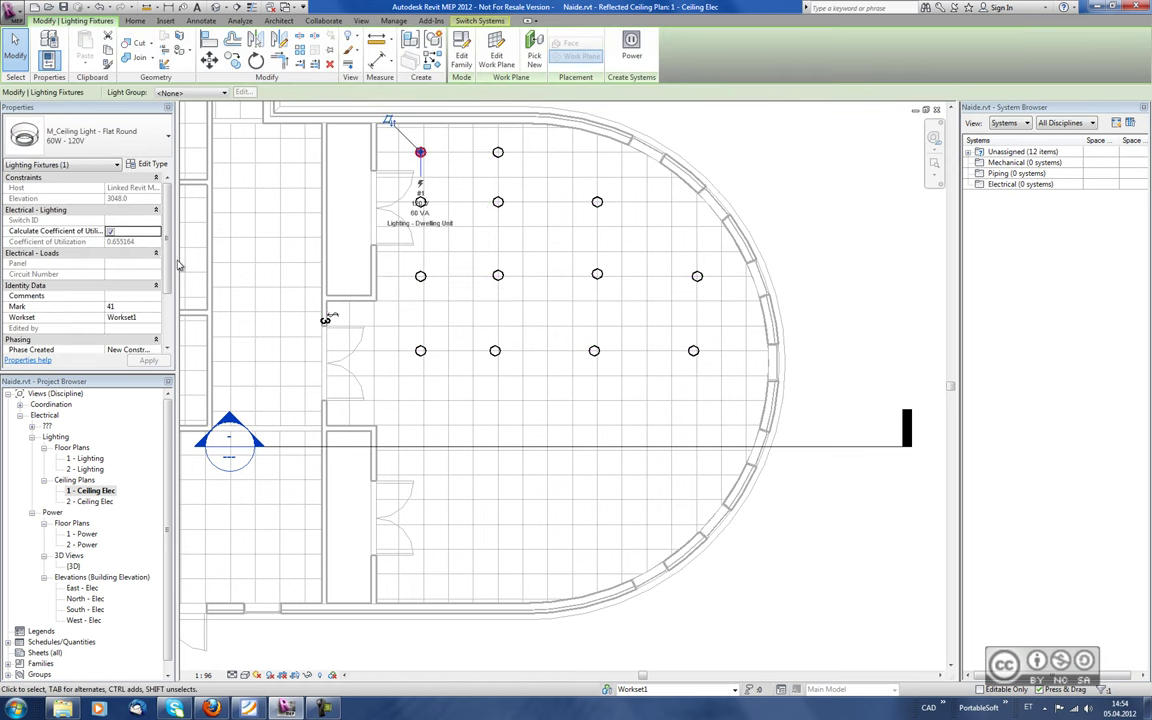
key(Escape)
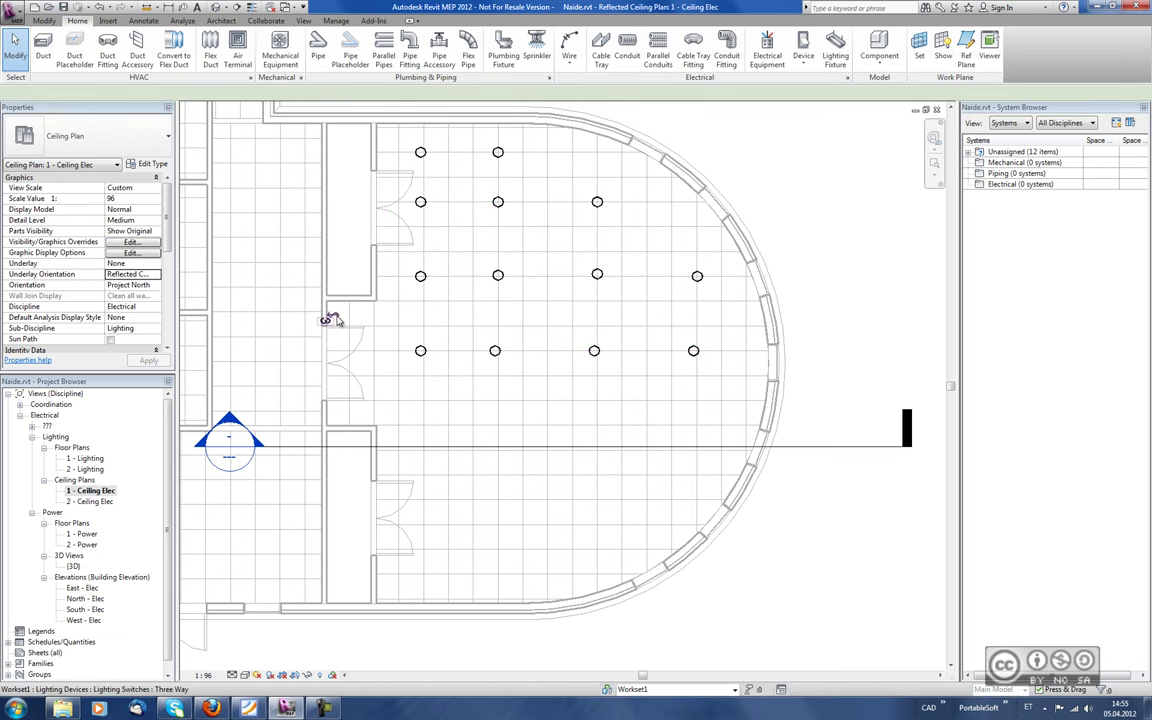
click(334, 317)
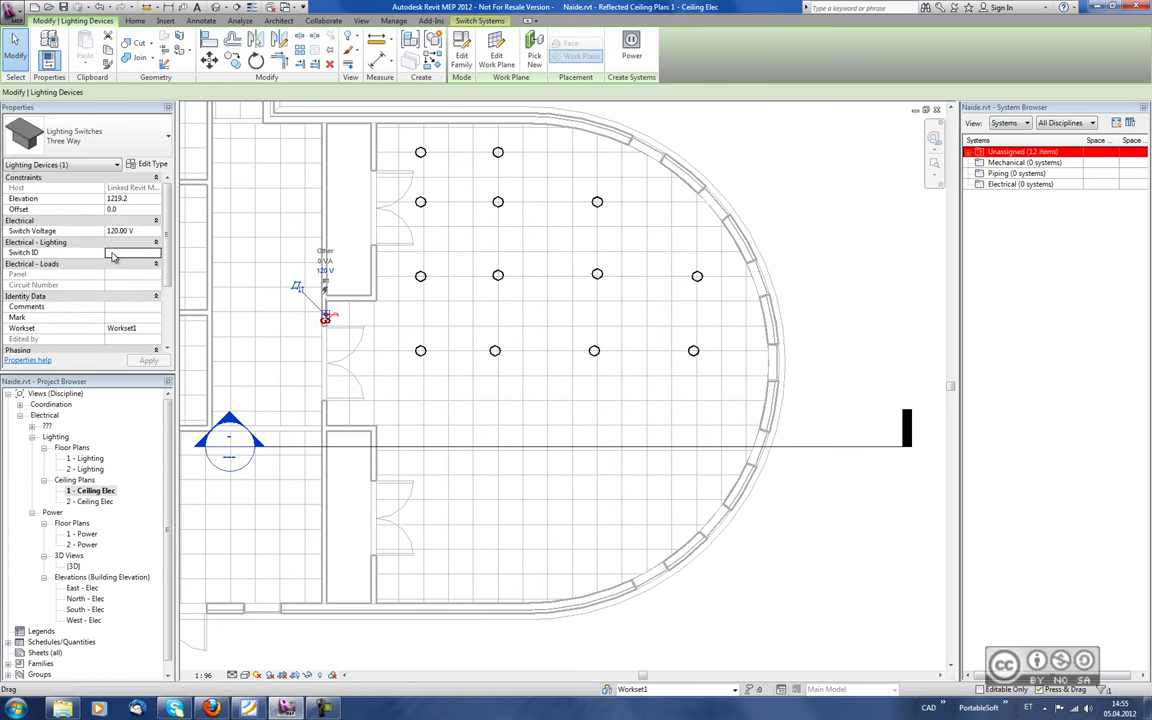
click(122, 252)
text(A1)
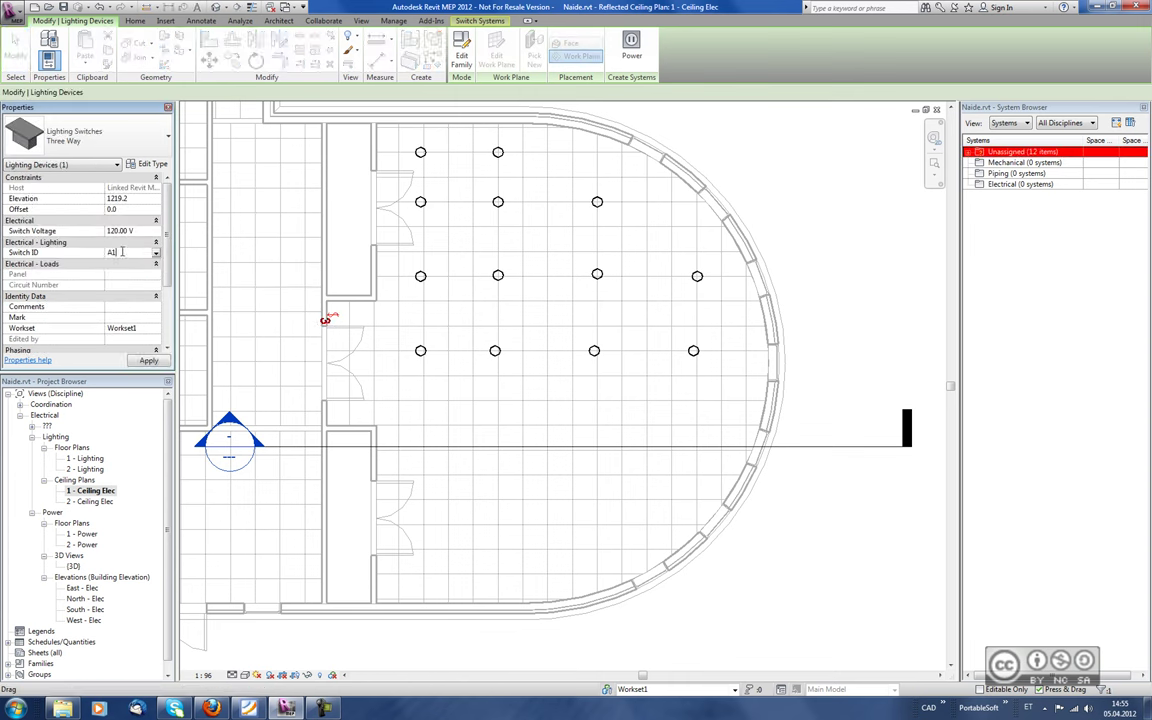
click(425, 155)
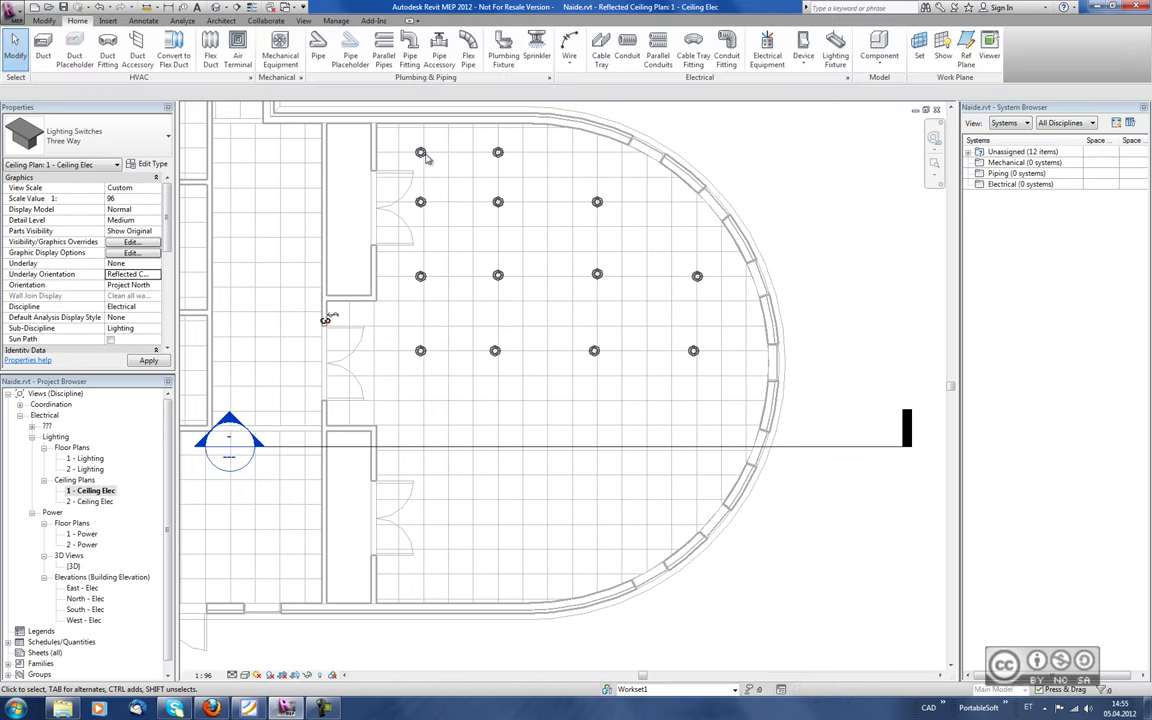
click(423, 154)
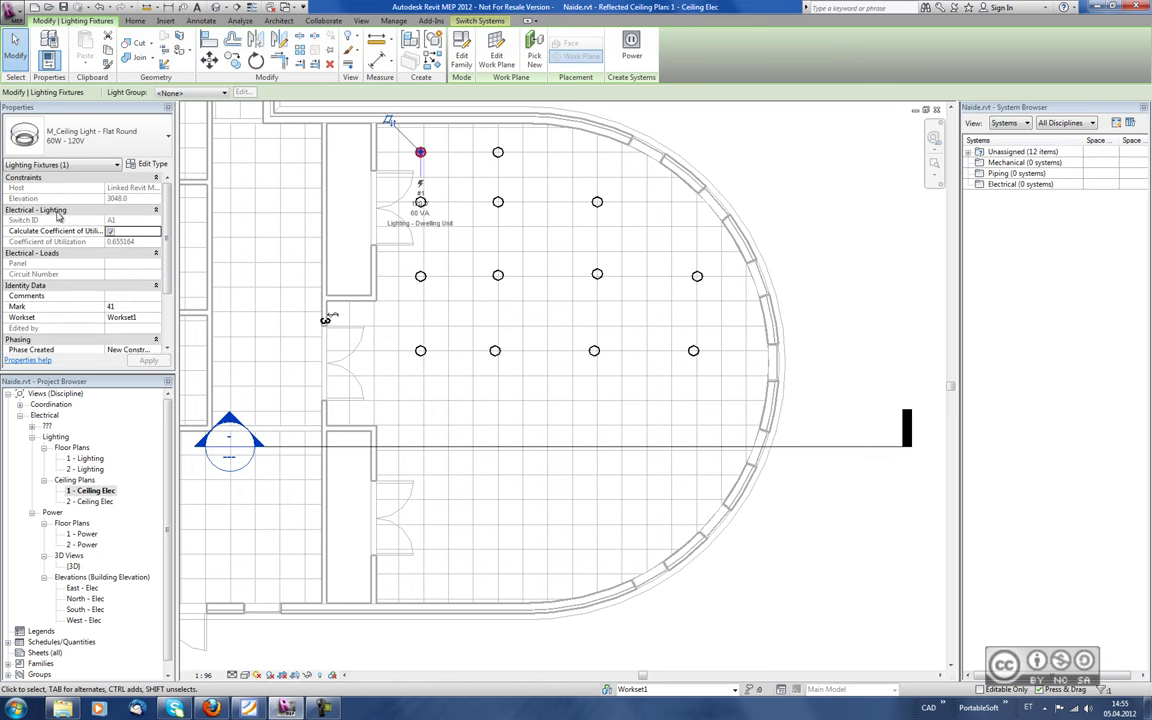
click(111, 231)
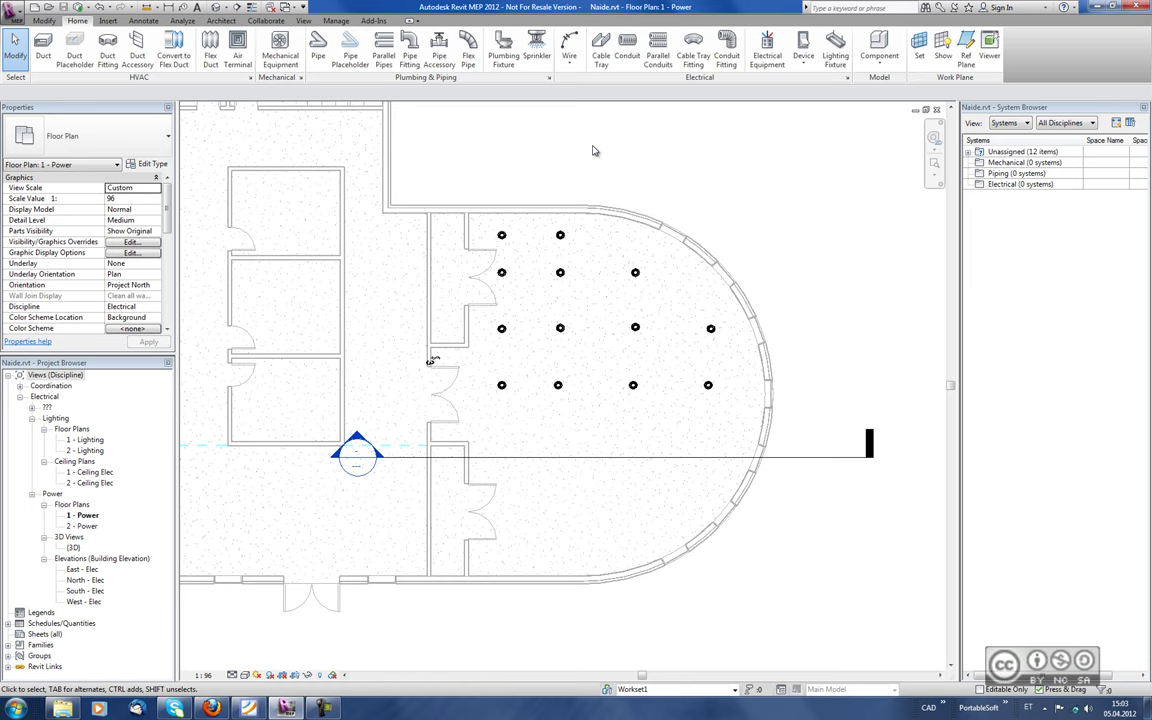
Show the Switch Windows list of open views.
click(286, 7)
Show Site_Lighting.rvt's Välisvalgustus 3D view, with a taller Project Browser and Sheets collapsed.
click(312, 139)
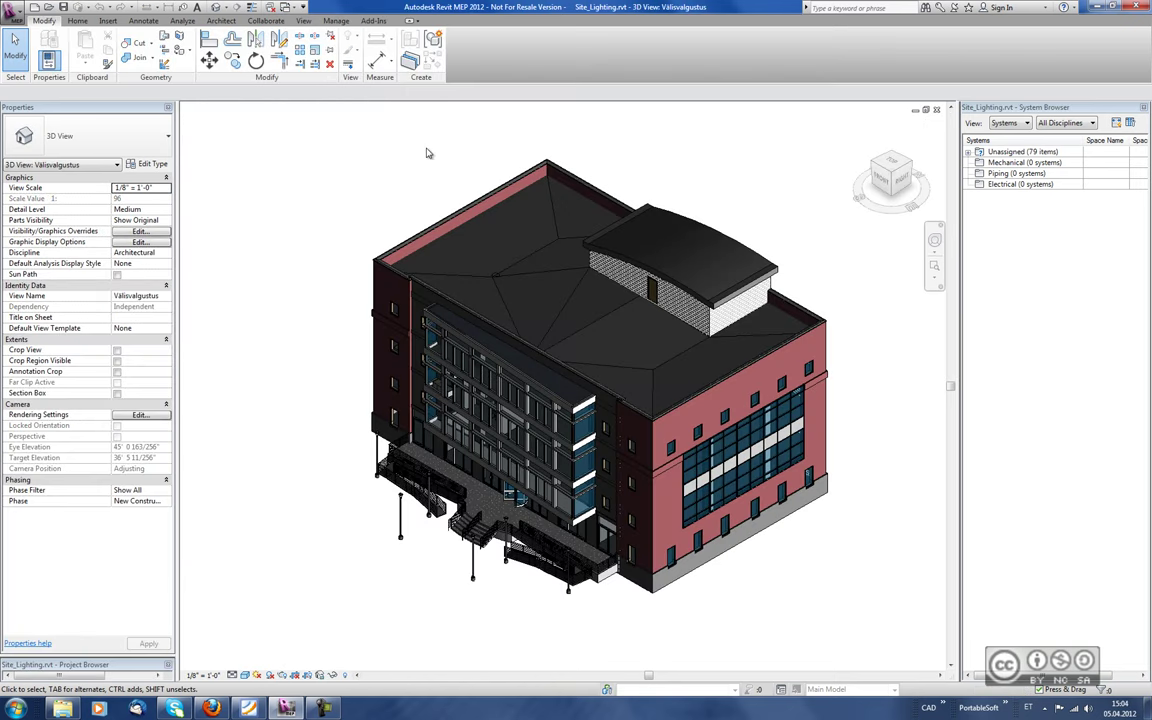
drag(95, 660, 95, 335)
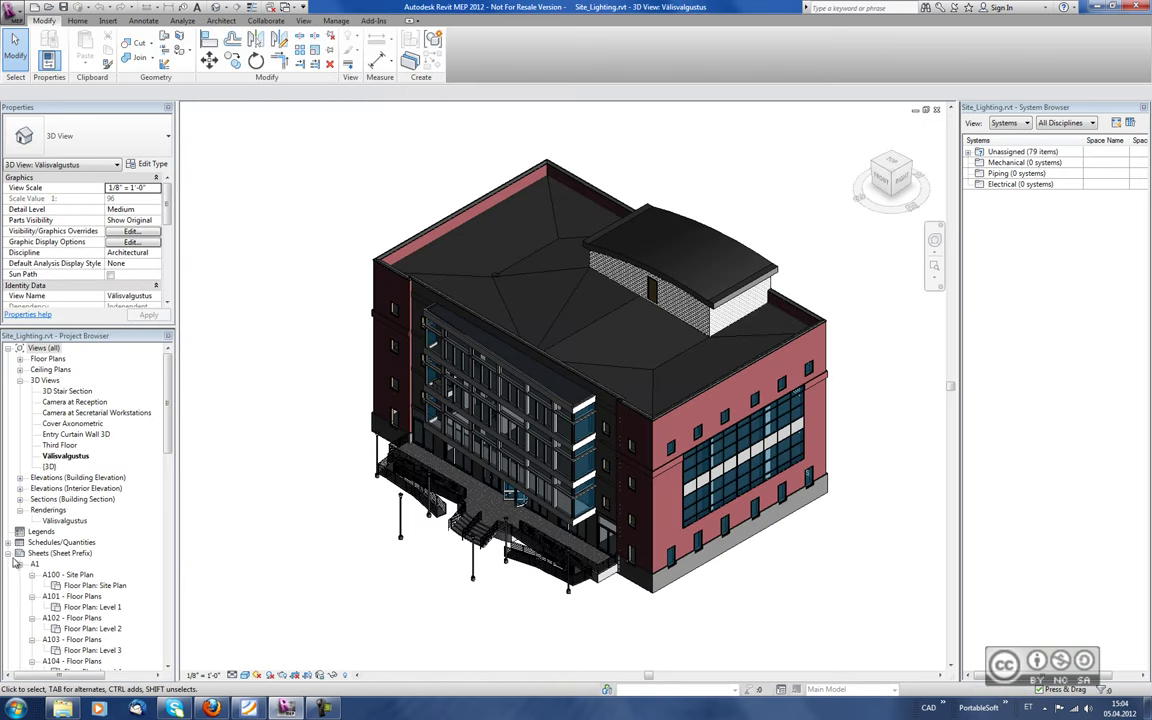
click(10, 500)
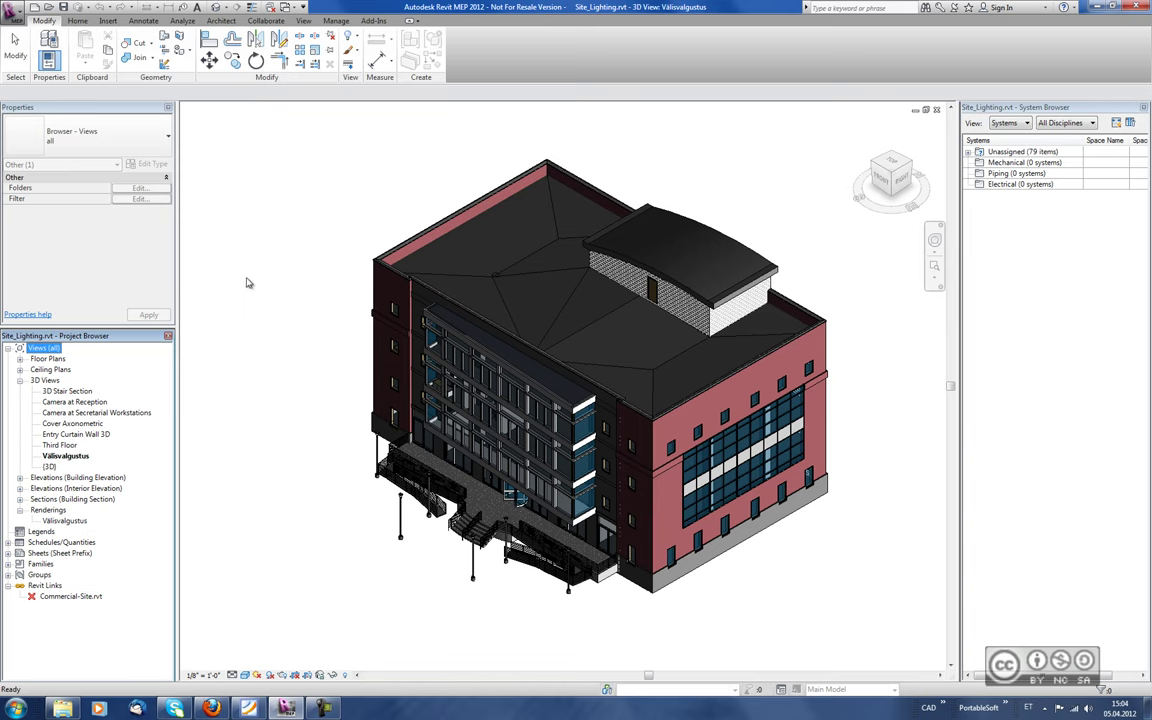
click(77, 21)
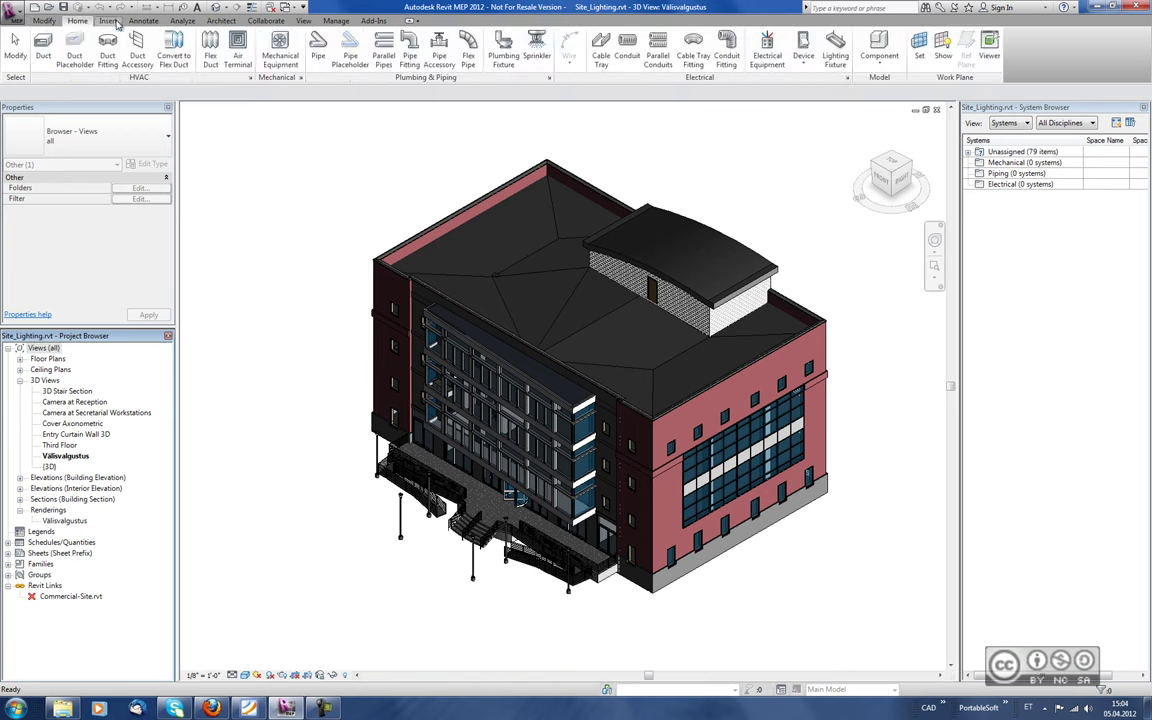
click(107, 21)
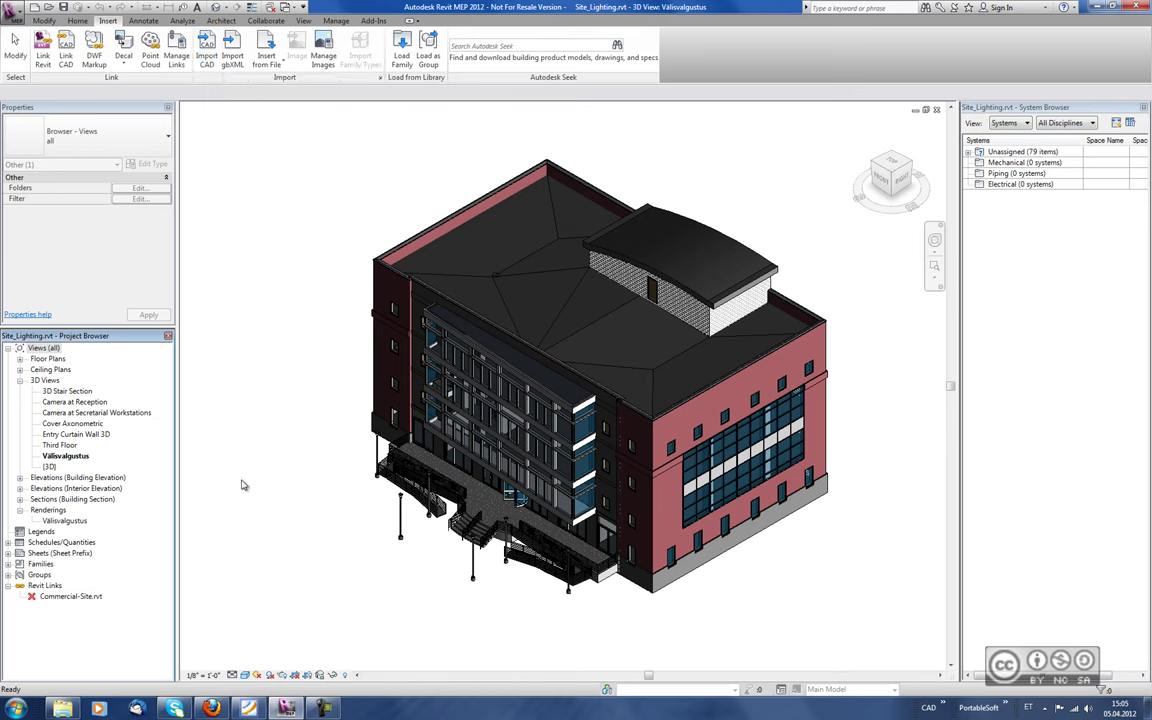
Reload the Commercial-Site.rvt link from its file and clear the selection.
click(62, 597)
right_click(60, 600)
click(100, 407)
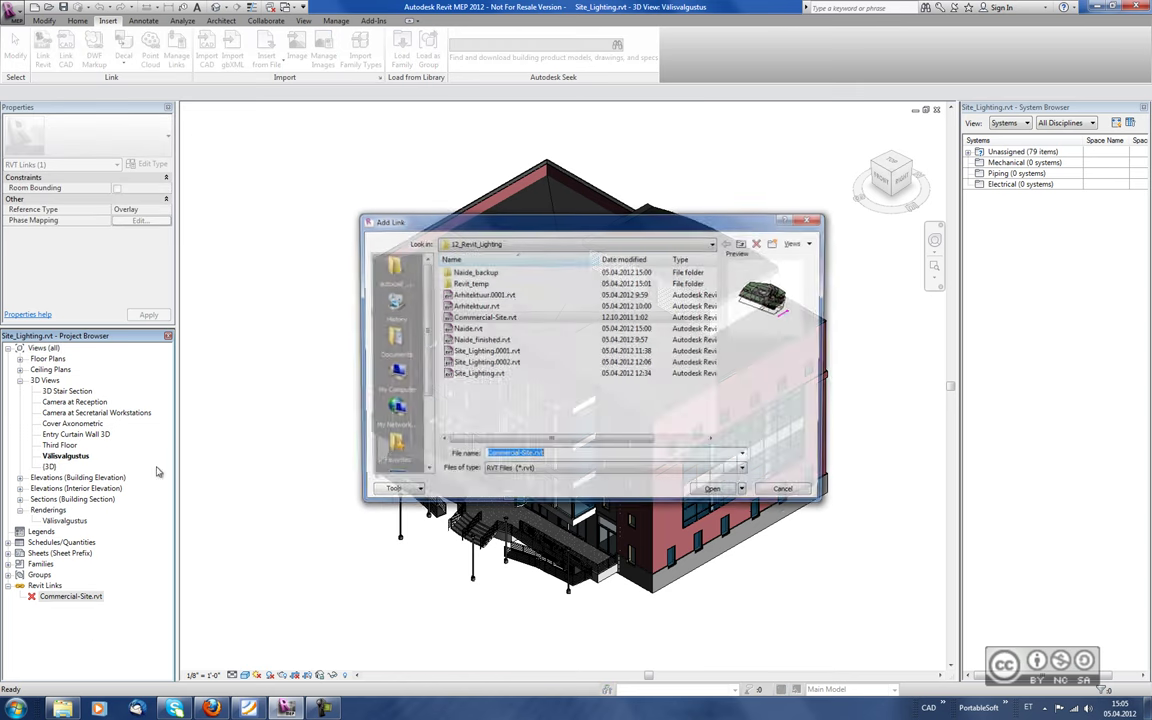
click(715, 492)
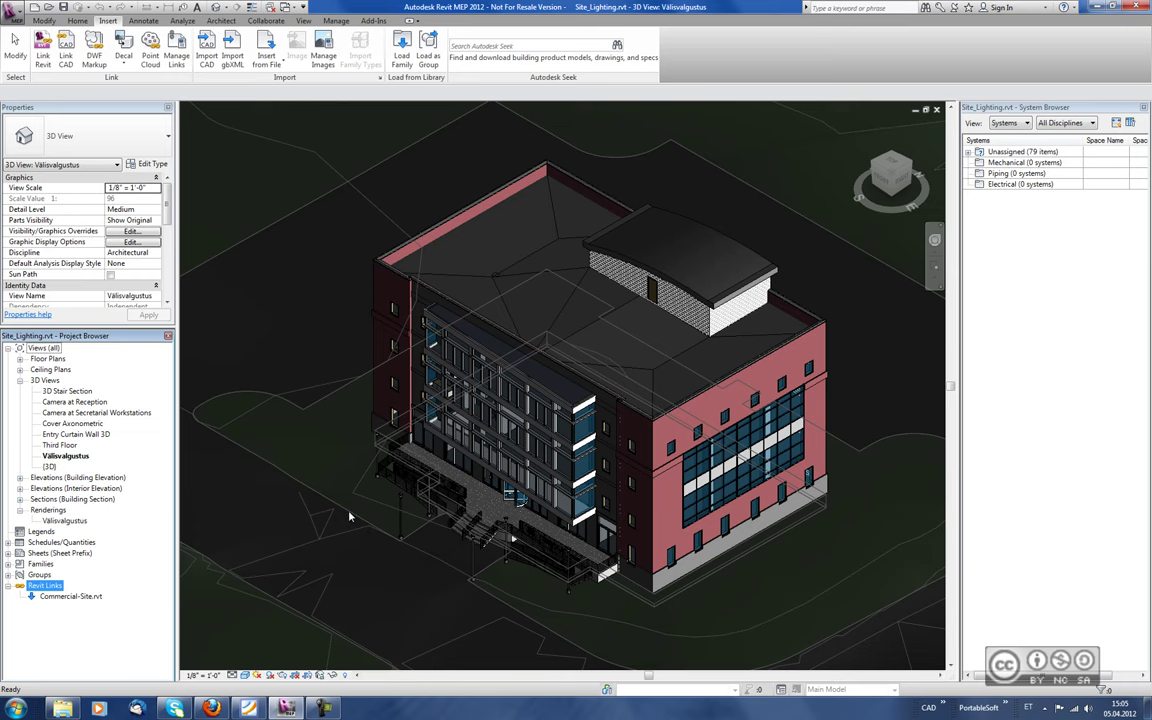
click(350, 516)
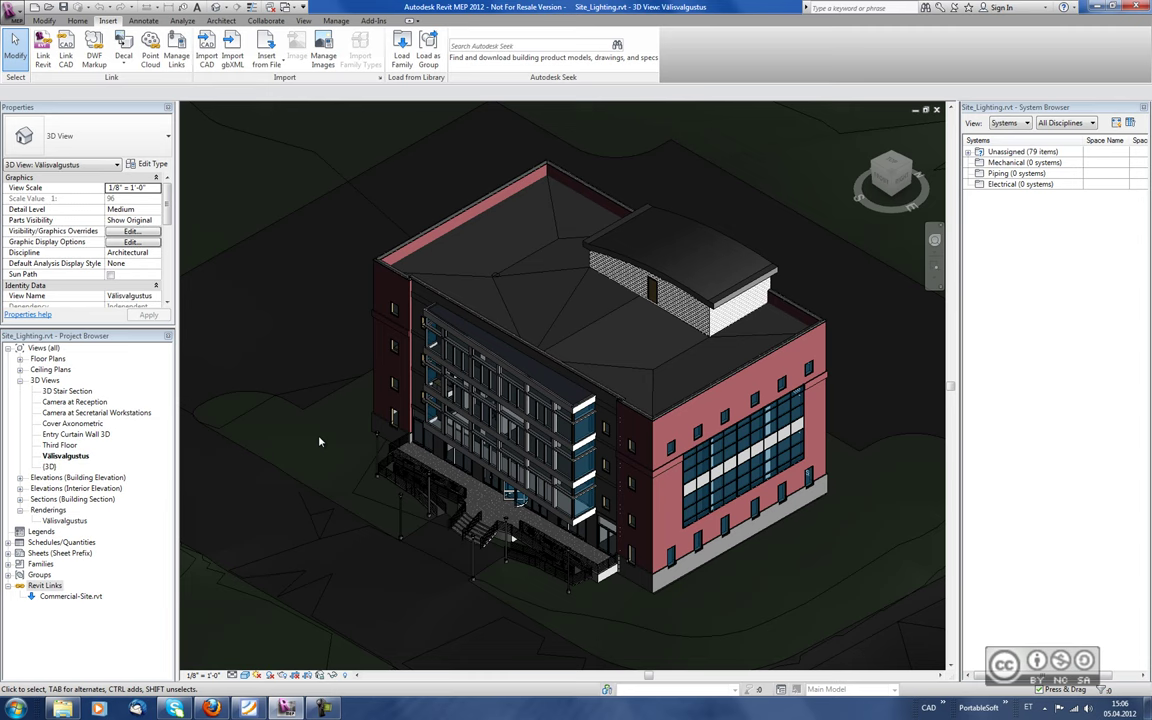
click(20, 358)
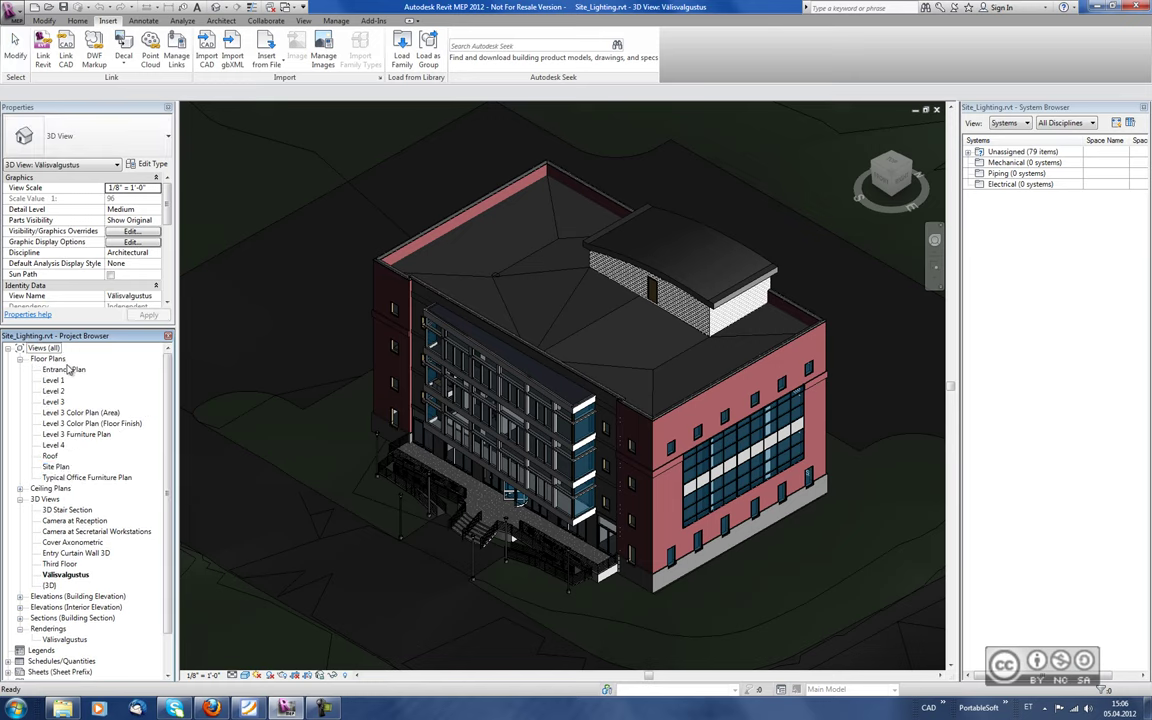
click(55, 466)
double_click(55, 466)
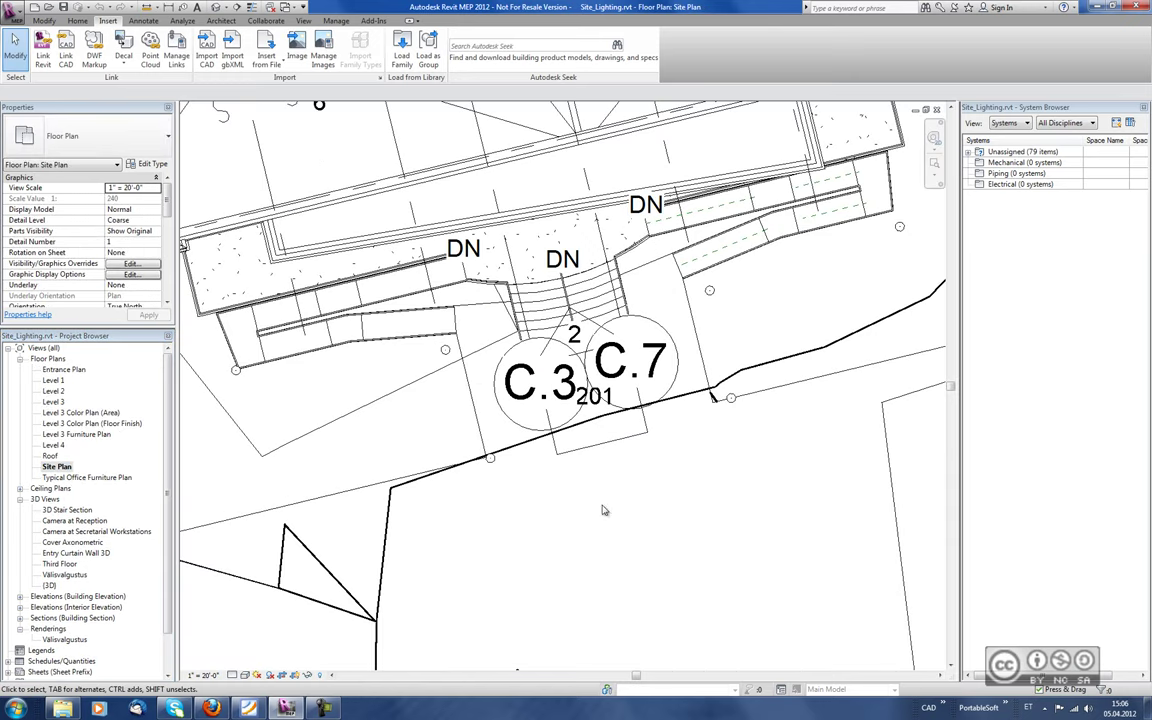
middle_drag(288, 348, 322, 360)
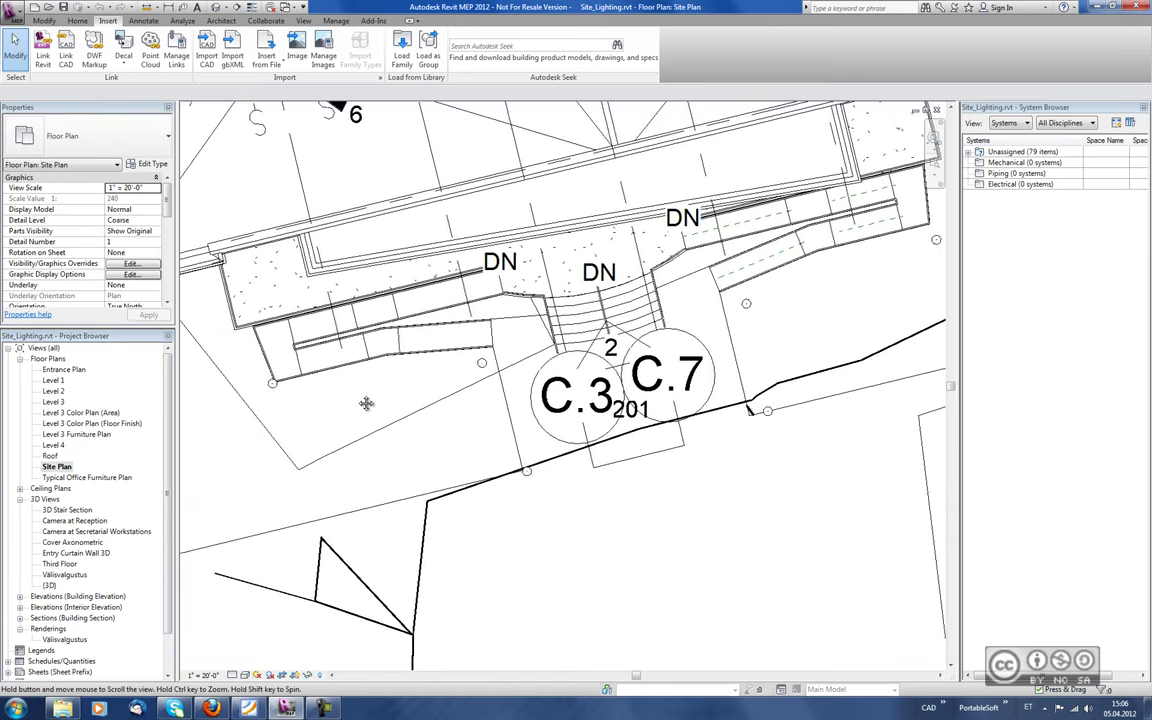
click(316, 404)
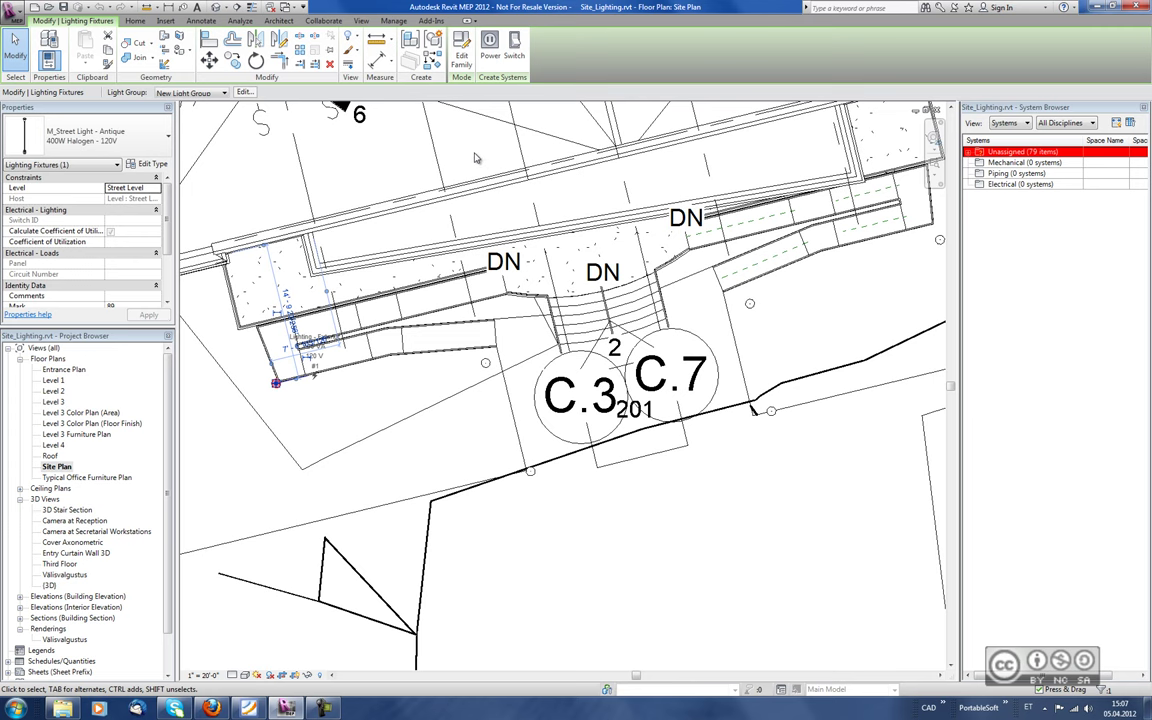
key(Escape)
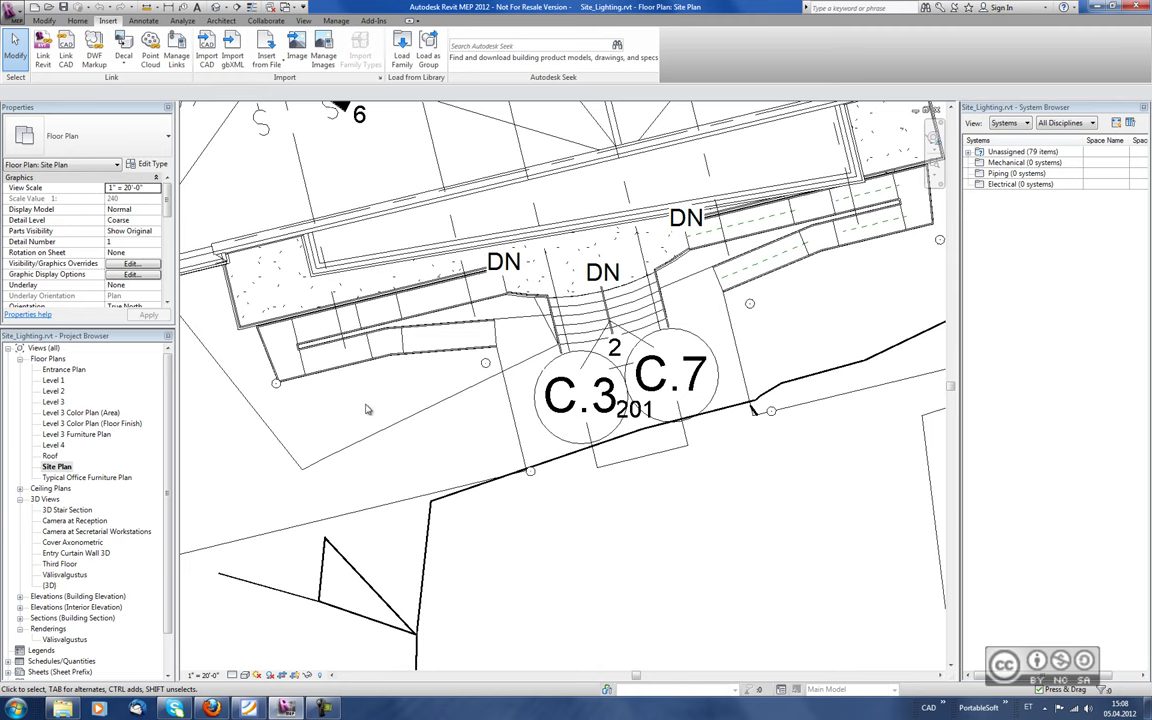
double_click(64, 575)
scroll(376, 470, up, 3)
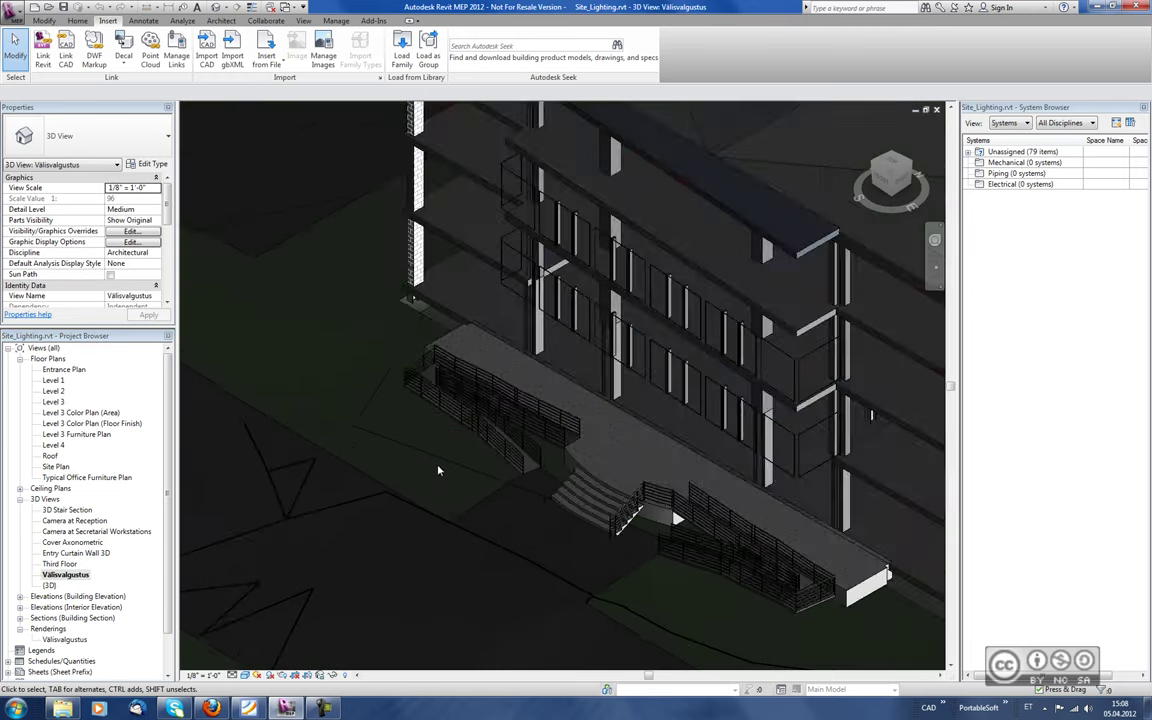
scroll(440, 460, up, 2)
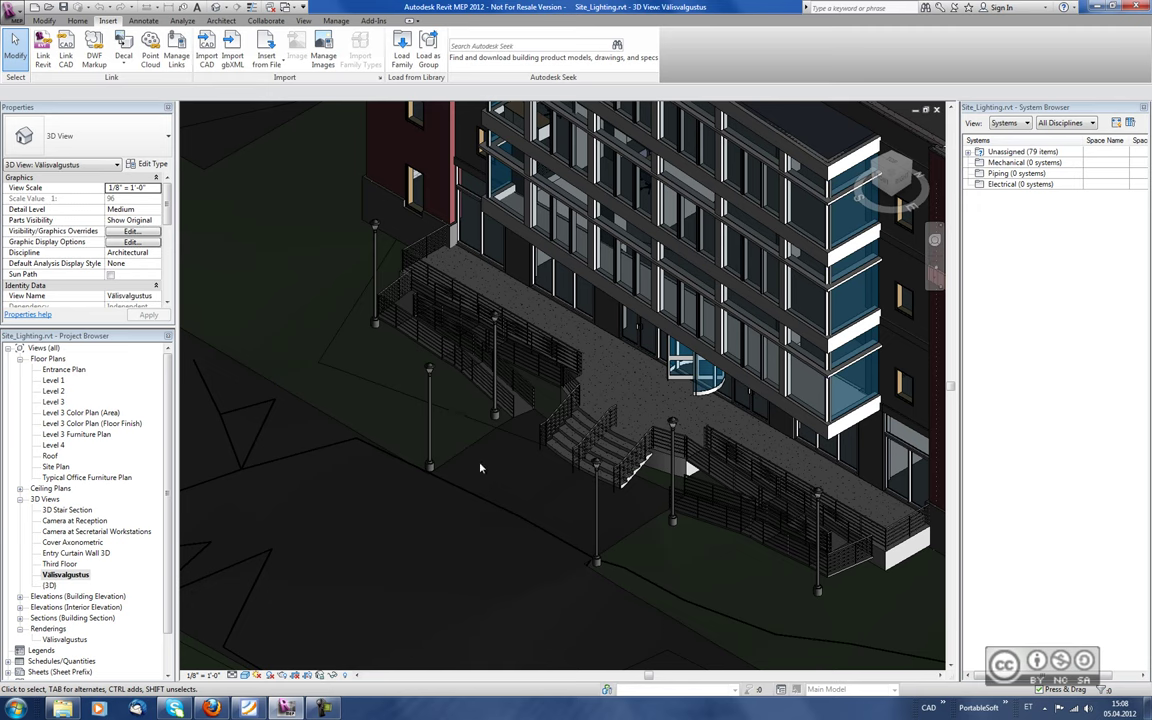
click(430, 415)
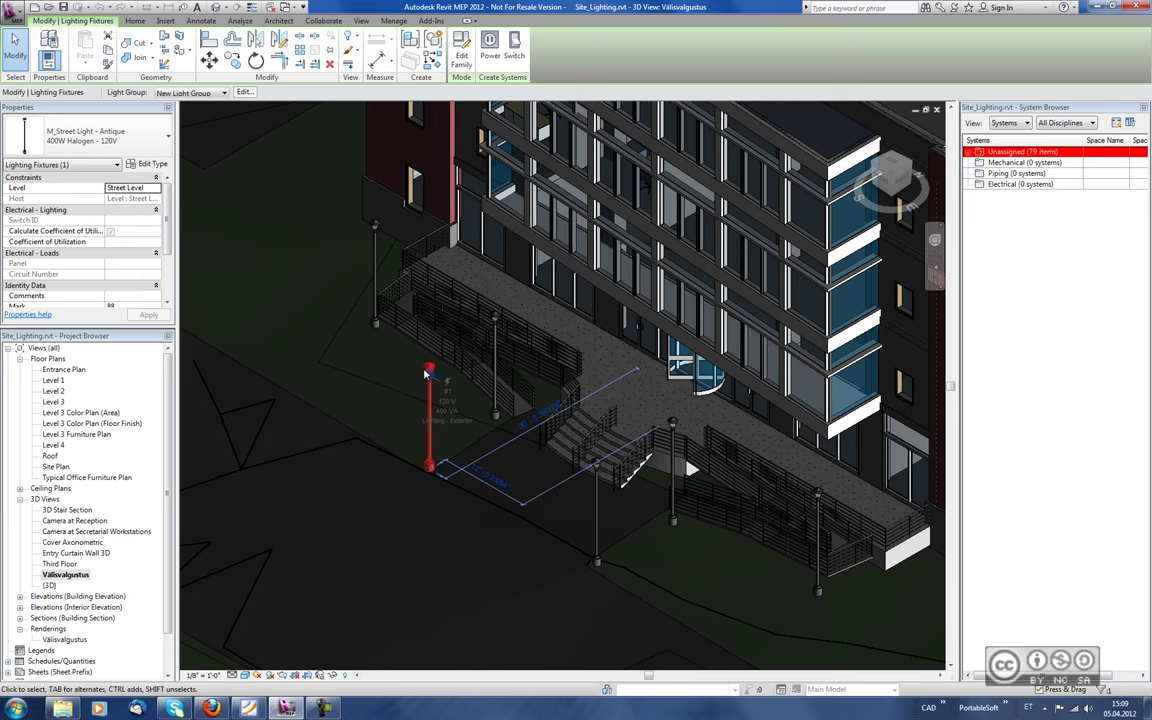
click(399, 433)
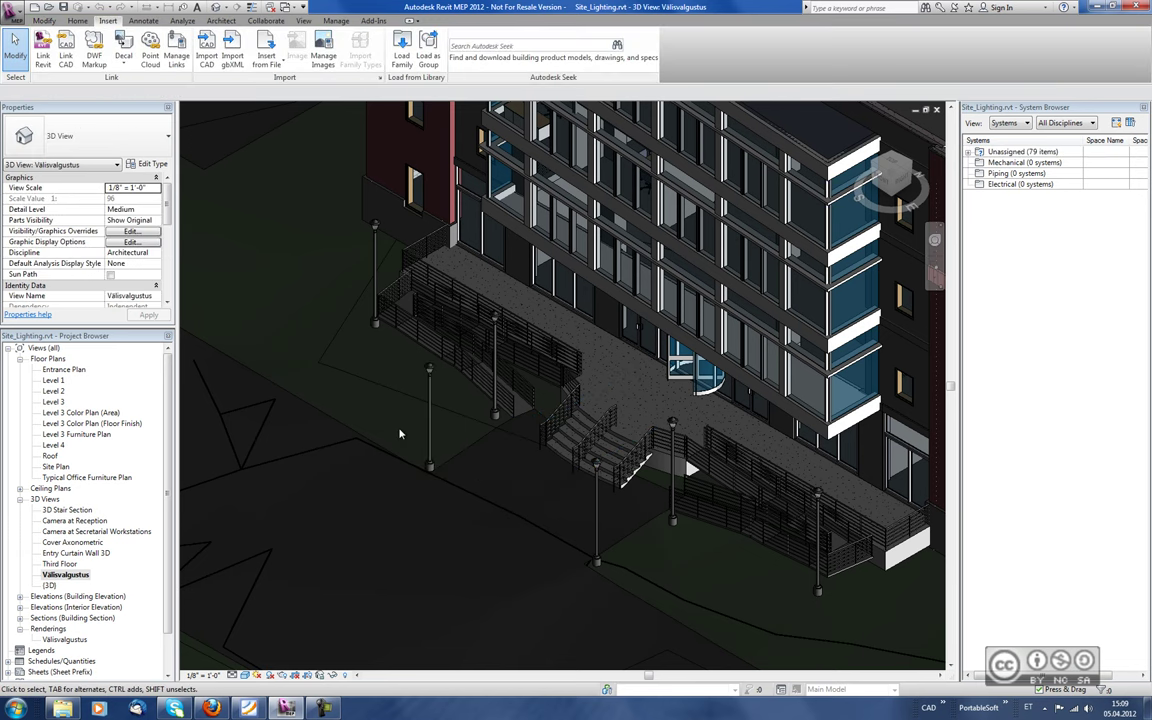
click(429, 415)
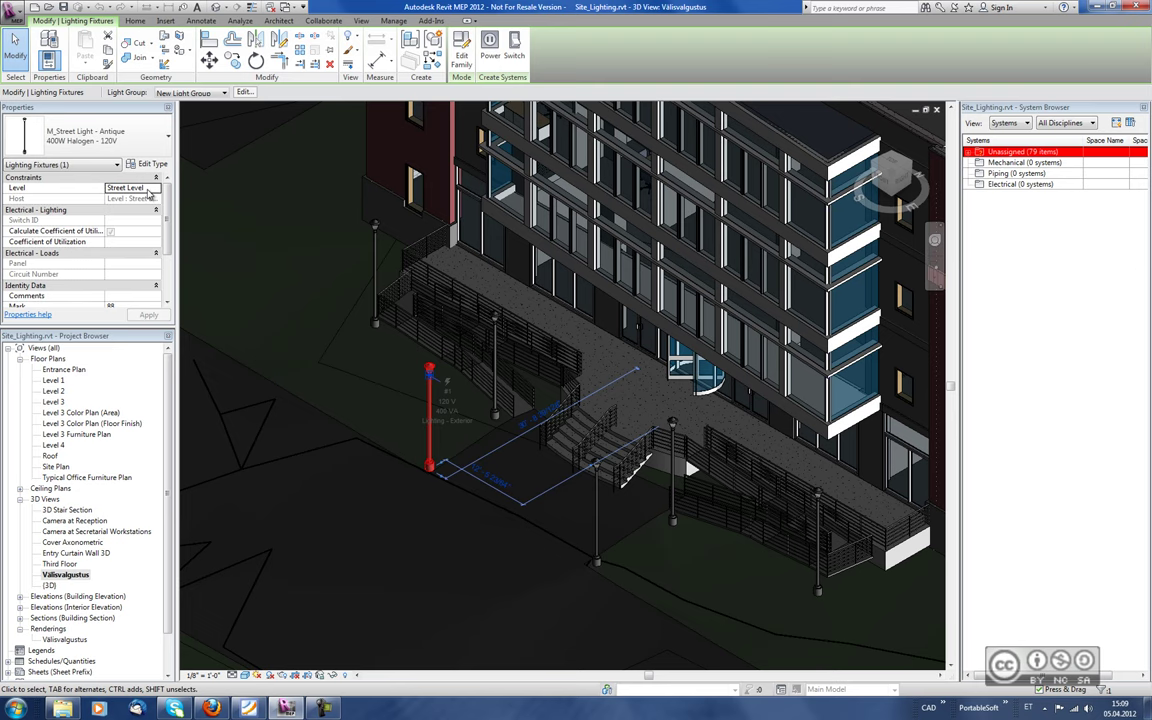
click(383, 417)
mouse_move(364, 388)
shift+middle_down()
mouse_move(387, 407)
mouse_move(396, 375)
shift+middle_up()
scroll(387, 407, down, 3)
scroll(392, 395, down, 1)
scroll(396, 382, down, 1)
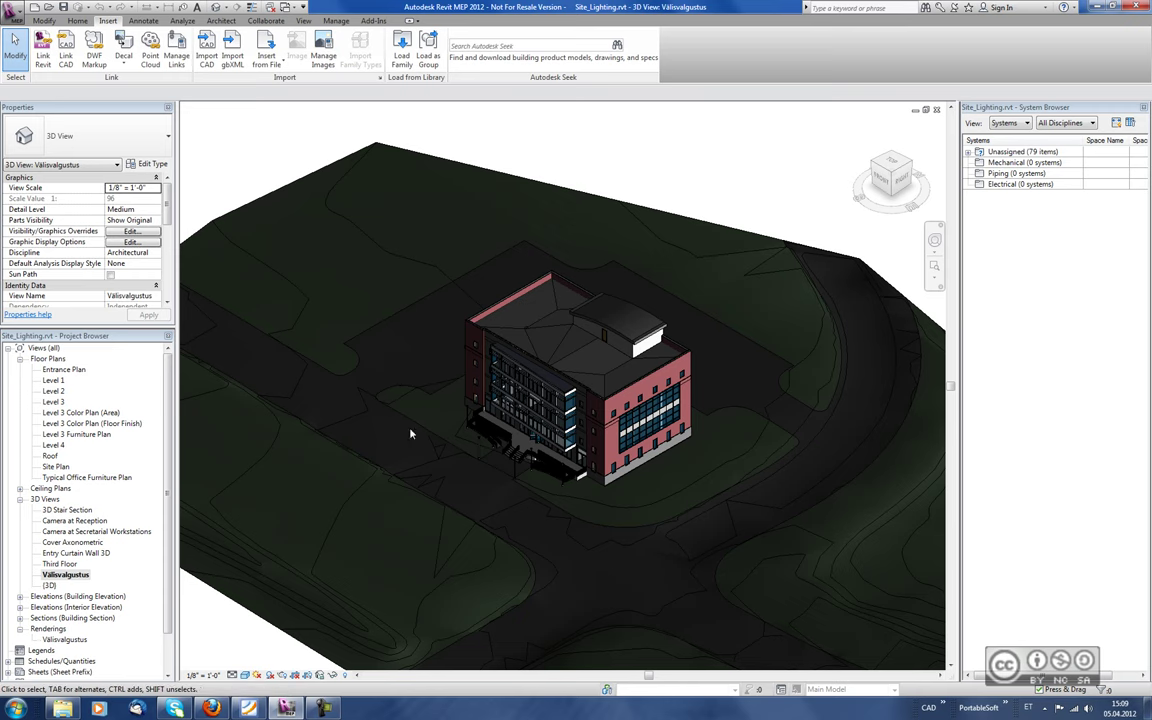
scroll(450, 378, down, 1)
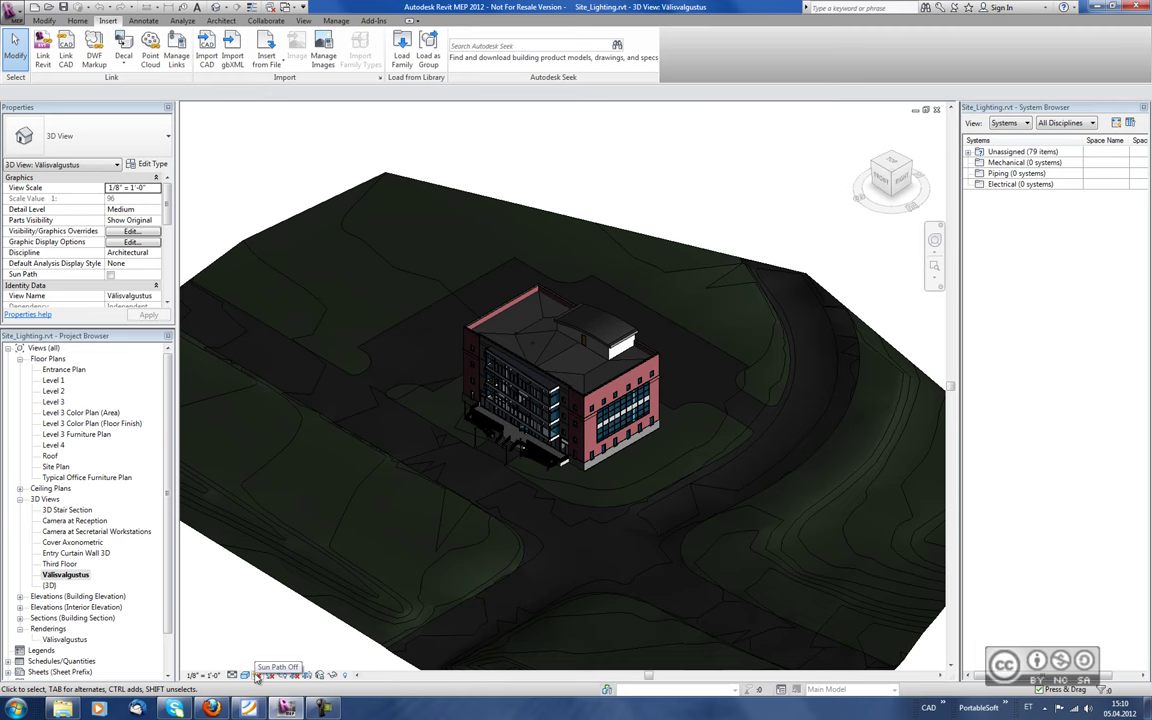
Turn on the sun path and shadows in the 3D view.
click(257, 676)
click(272, 664)
click(272, 675)
scroll(561, 186, down, 3)
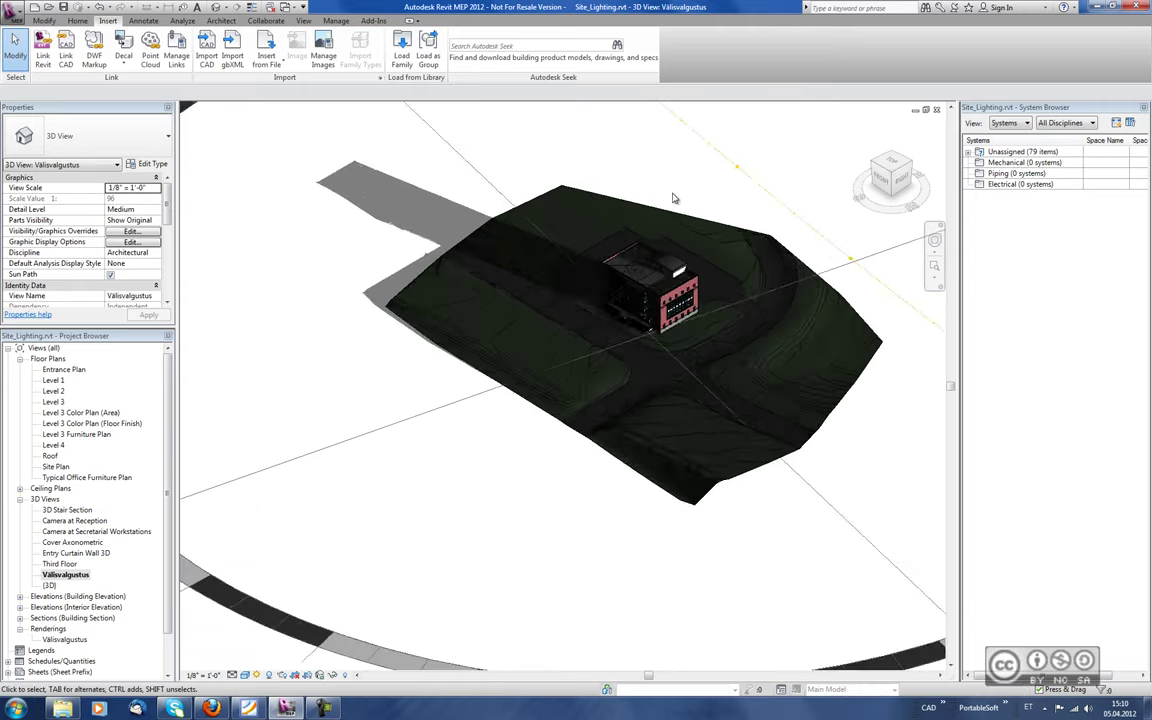
scroll(673, 198, down, 3)
scroll(660, 318, down, 1)
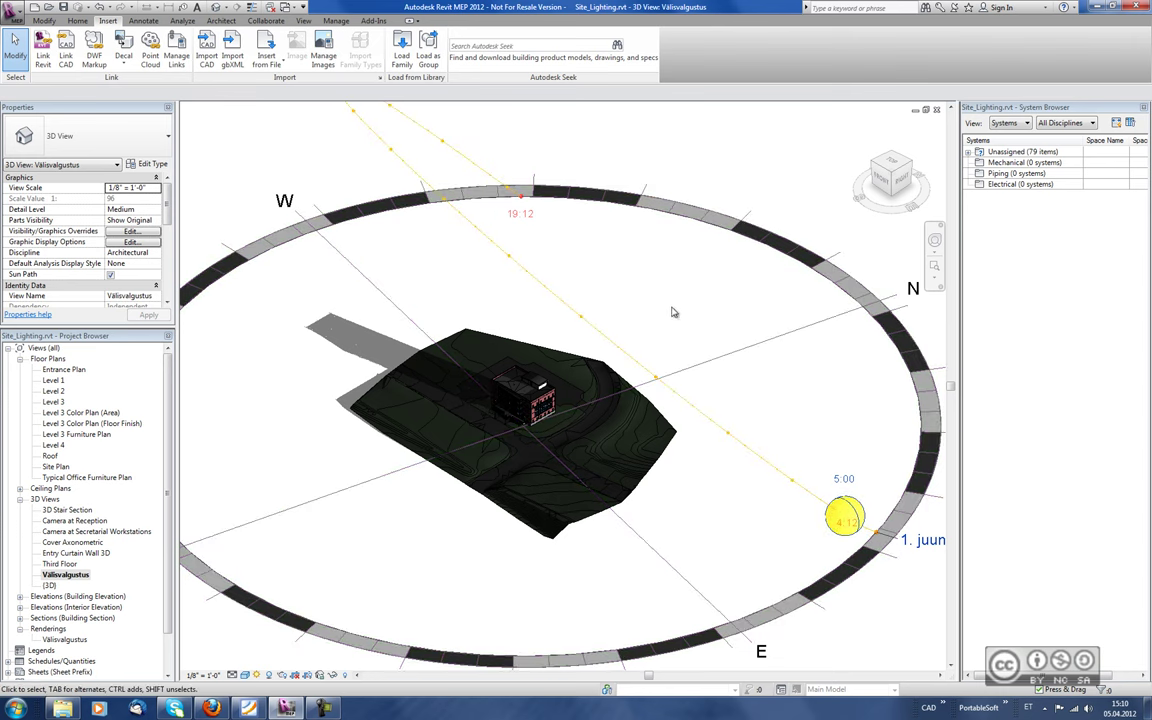
Drag the sun later along its path to 8:00 on 1 June.
click(256, 678)
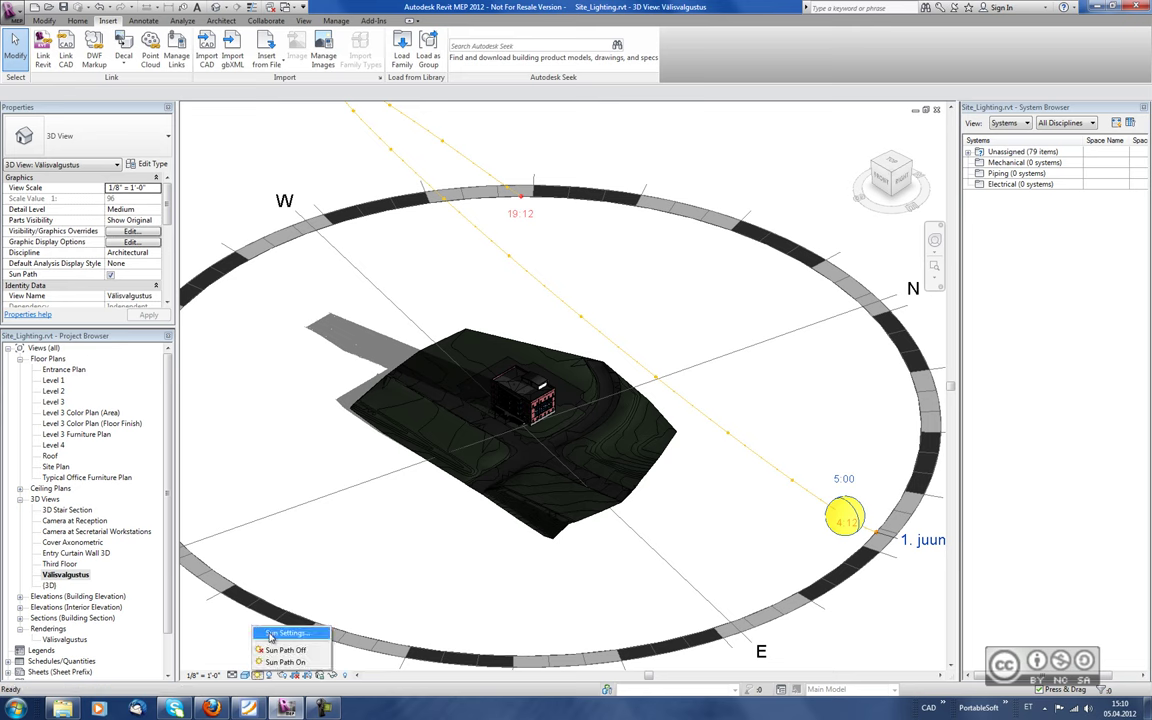
click(262, 571)
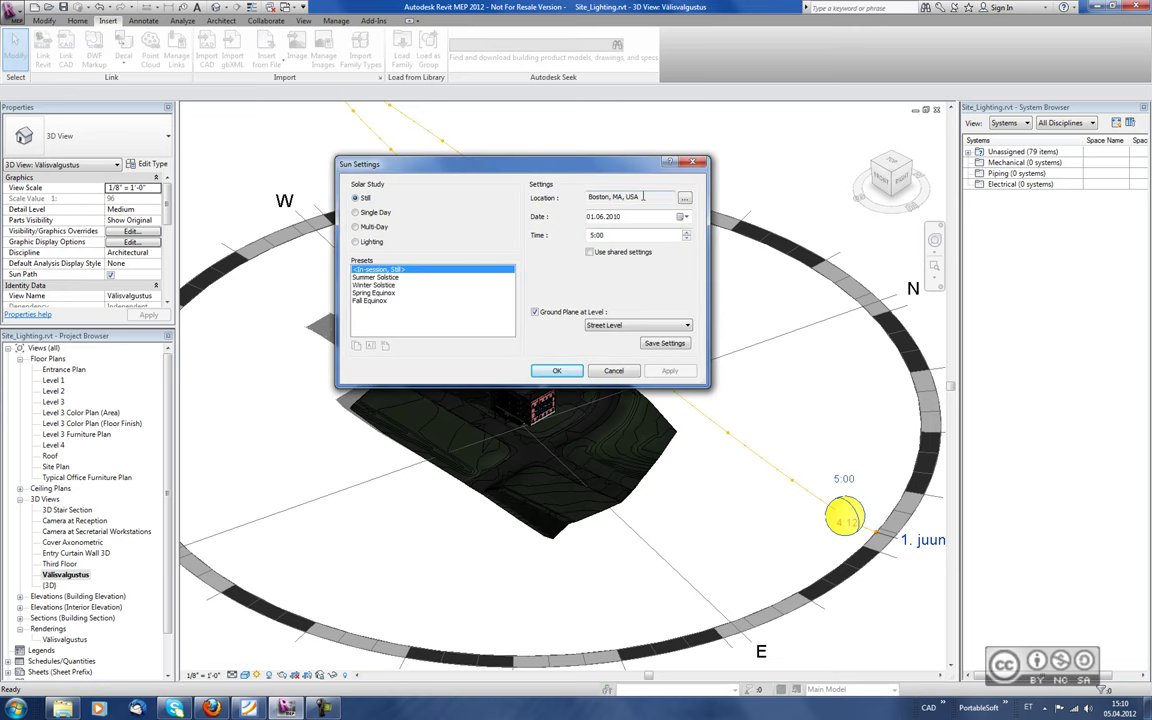
click(613, 370)
drag(818, 504, 718, 418)
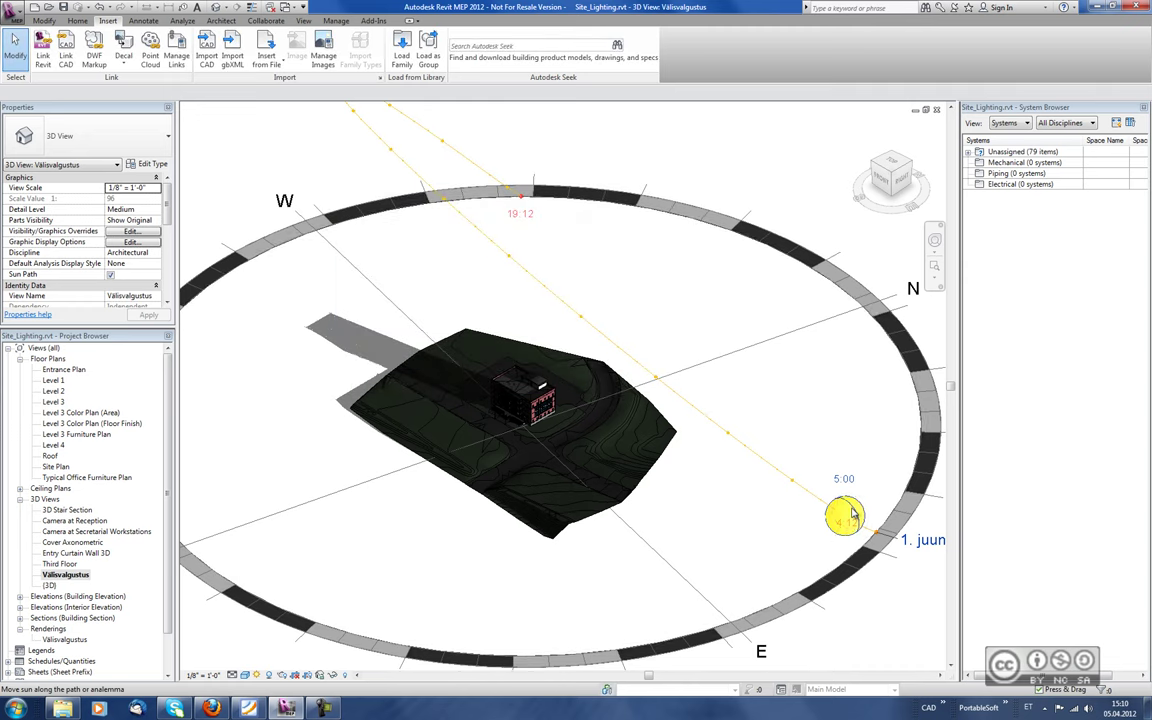
mouse_move(718, 418)
mouse_down()
mouse_move(568, 287)
mouse_move(658, 370)
mouse_up()
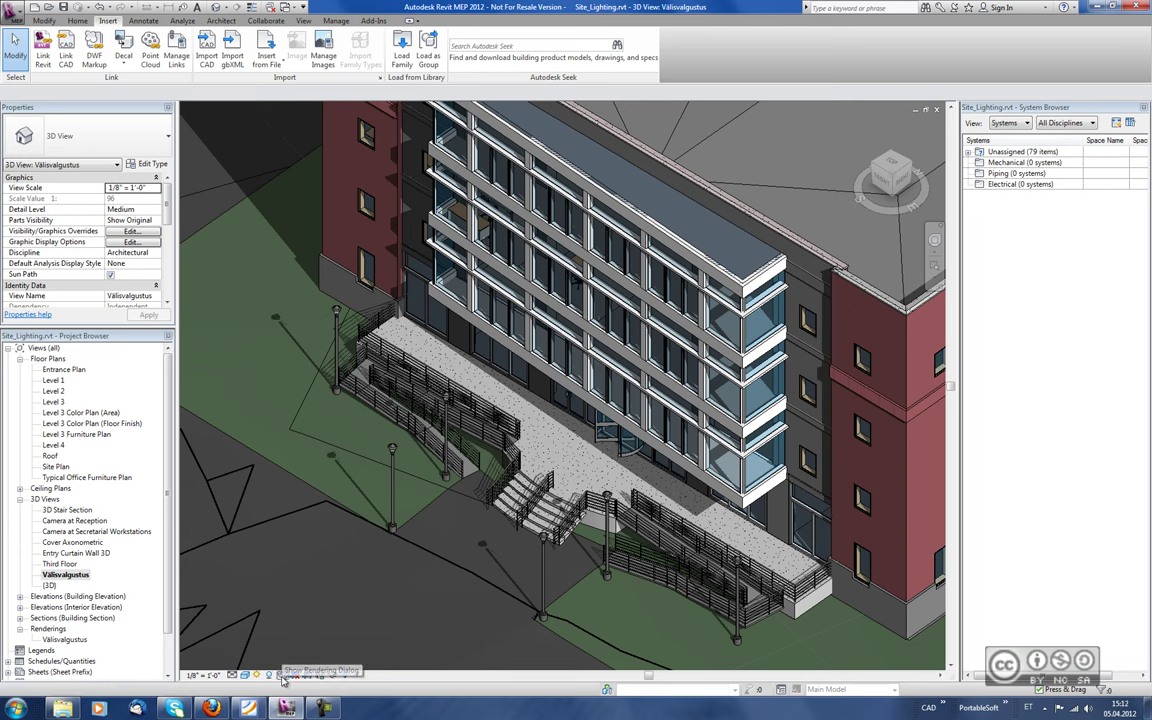
Rename the street lights' group to Välisvalgustus in the Artificial Lights settings.
click(281, 675)
drag(95, 106, 194, 150)
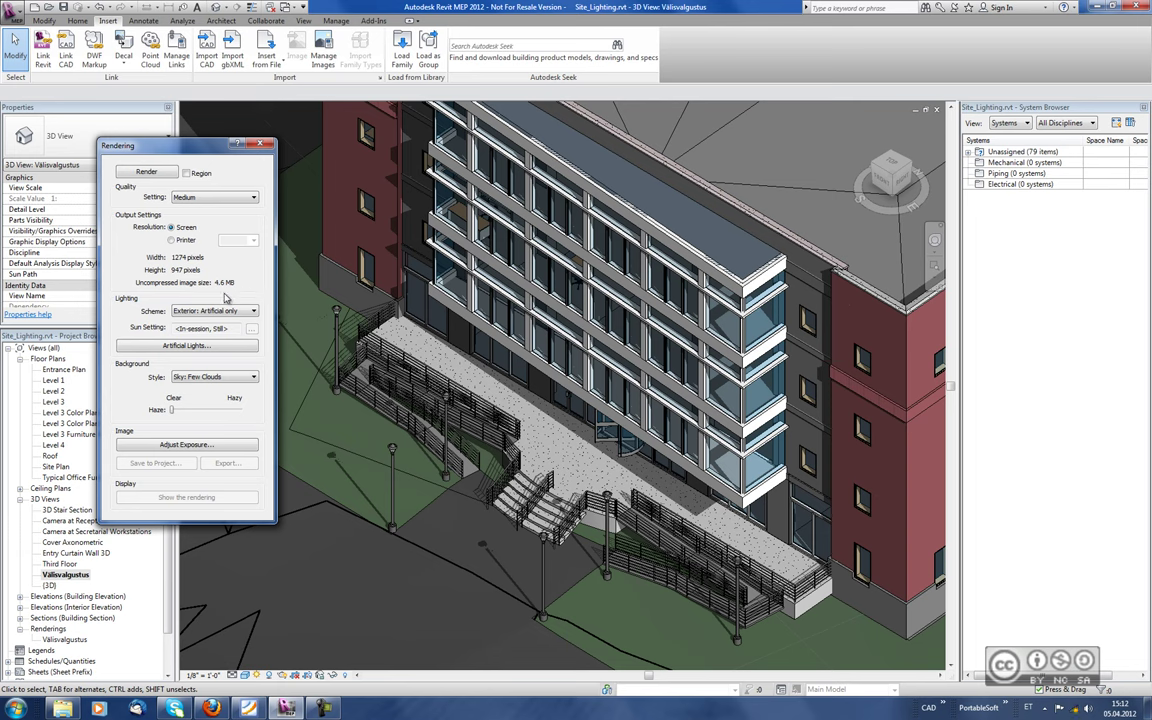
click(195, 347)
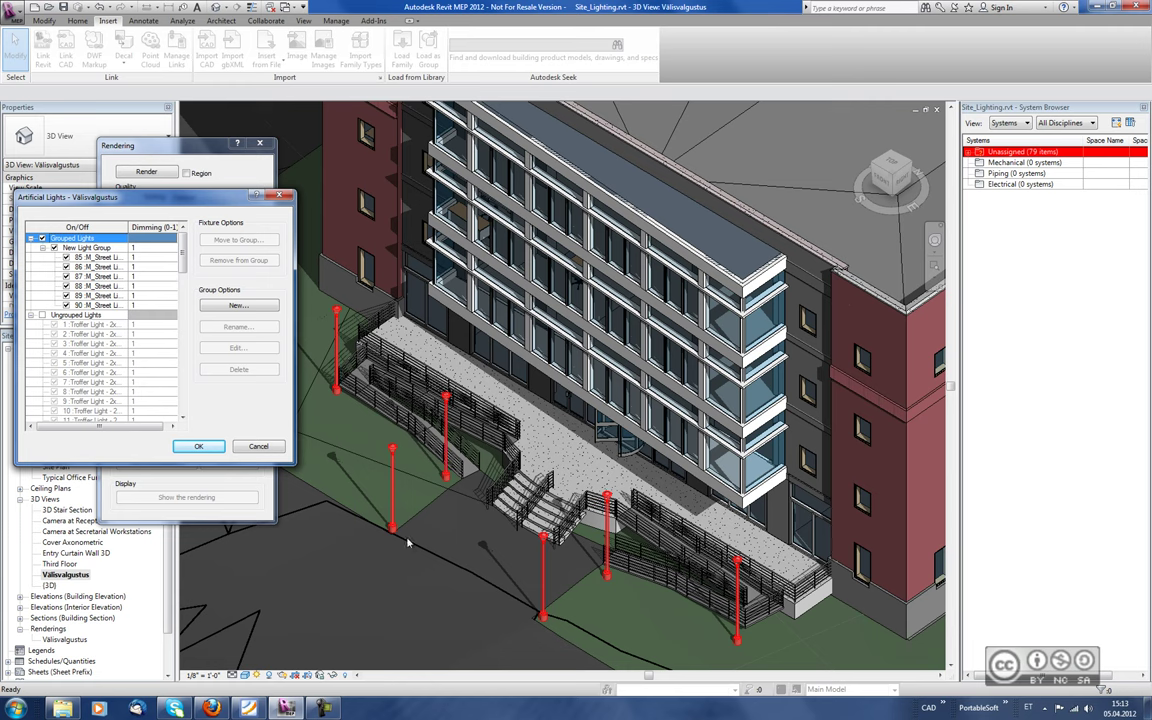
click(82, 248)
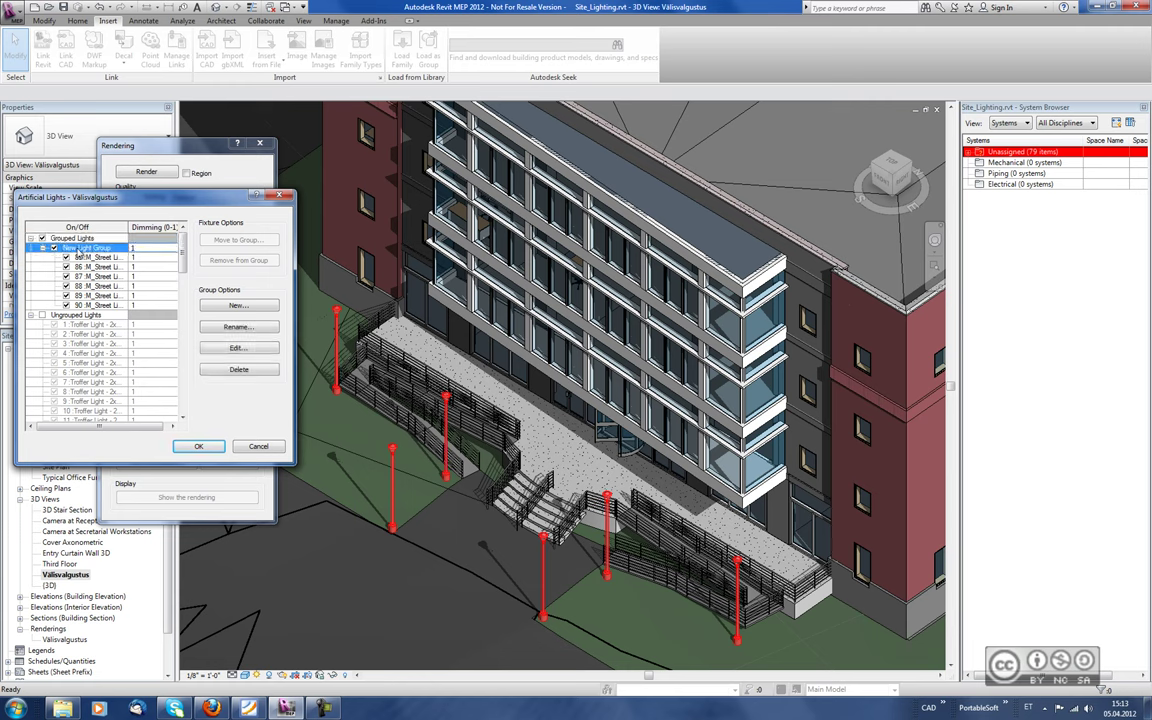
click(238, 327)
text(Välisvalgustus)
click(154, 353)
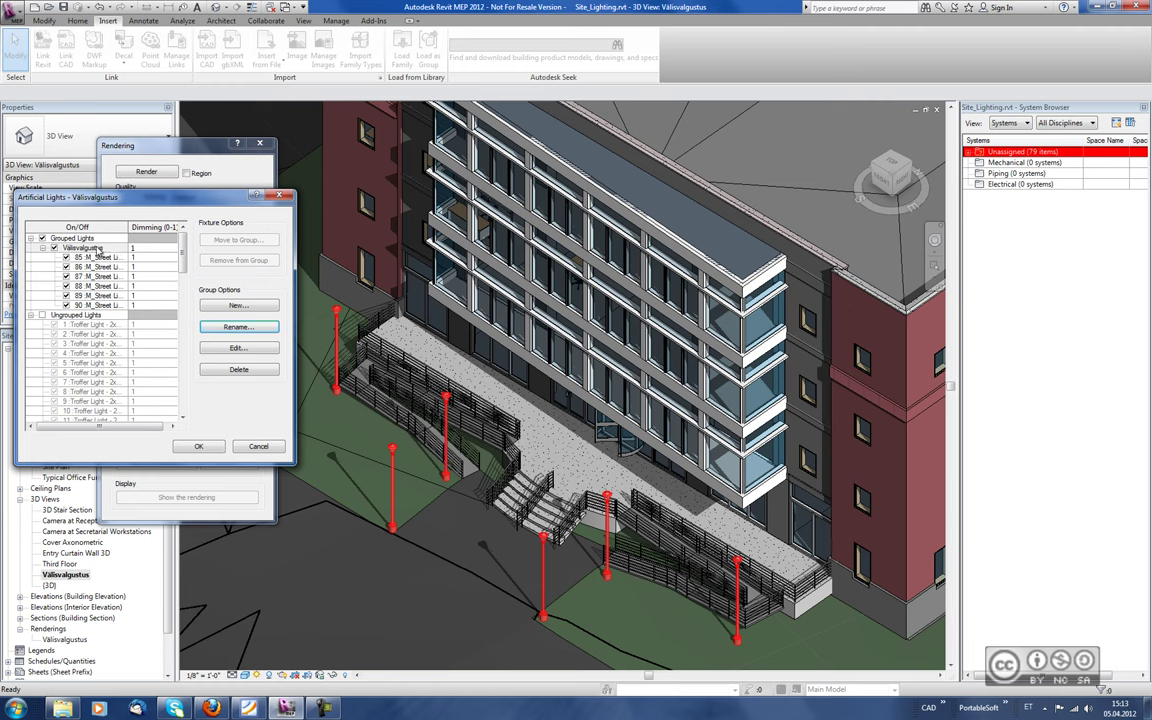
key(Escape)
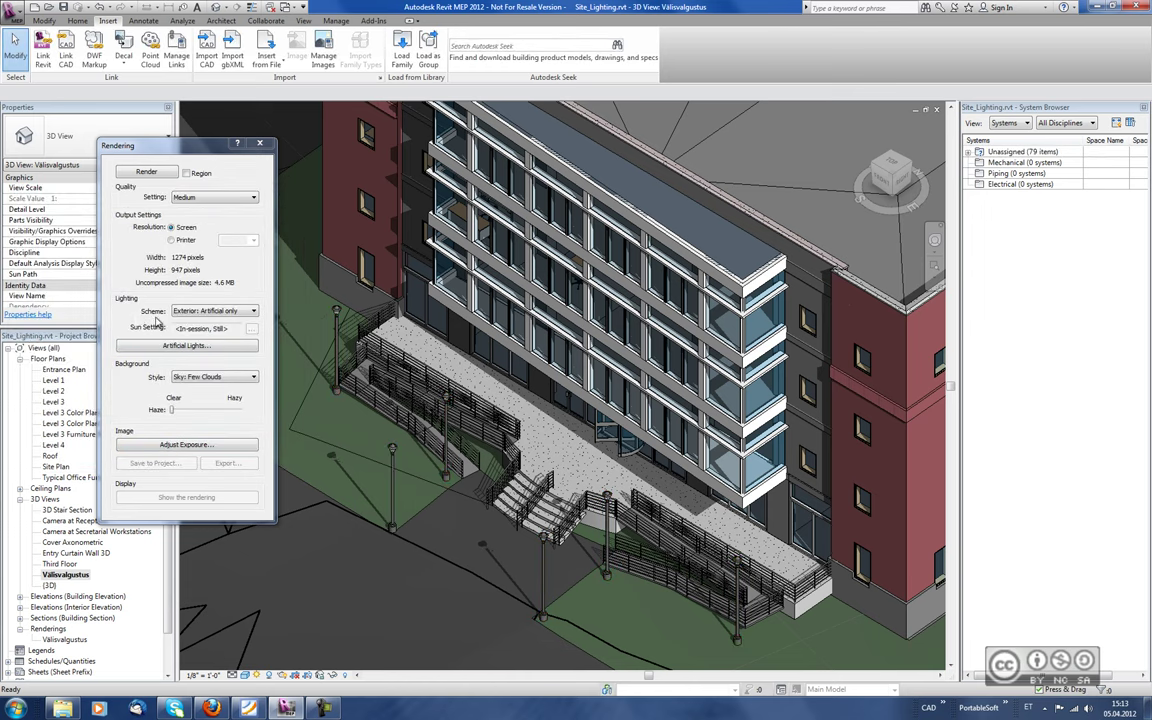
Keep Exterior: Artificial only lighting, change quality from Medium to Draft, and render.
click(192, 316)
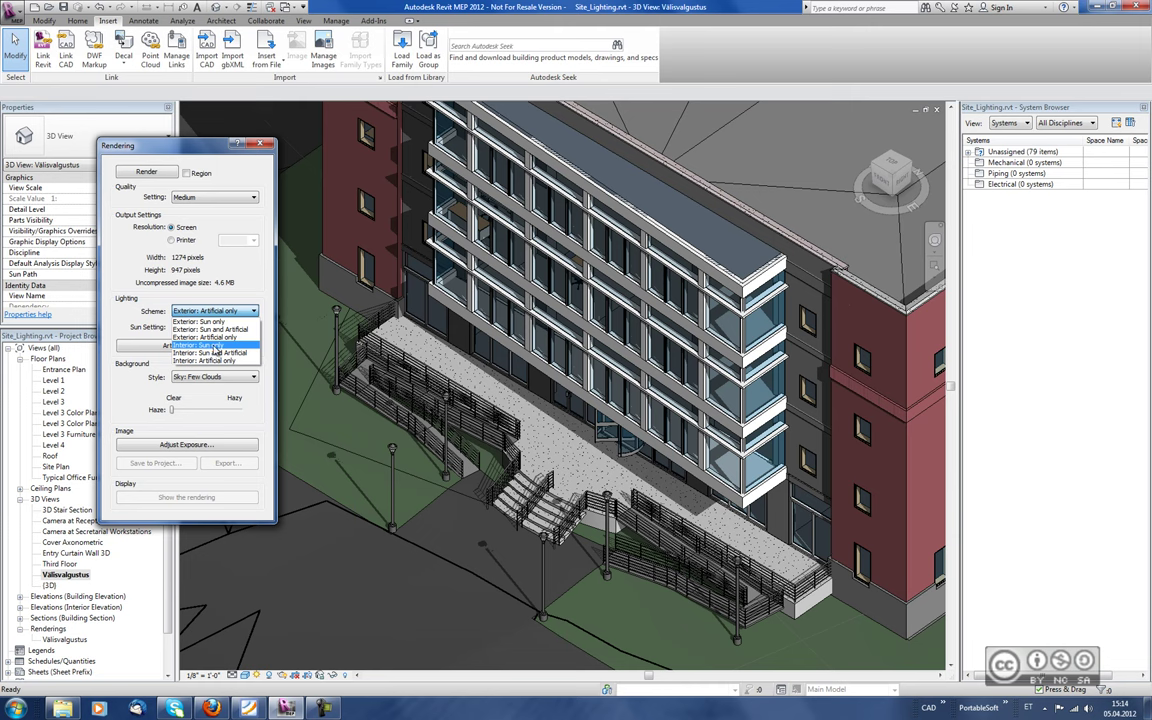
click(156, 312)
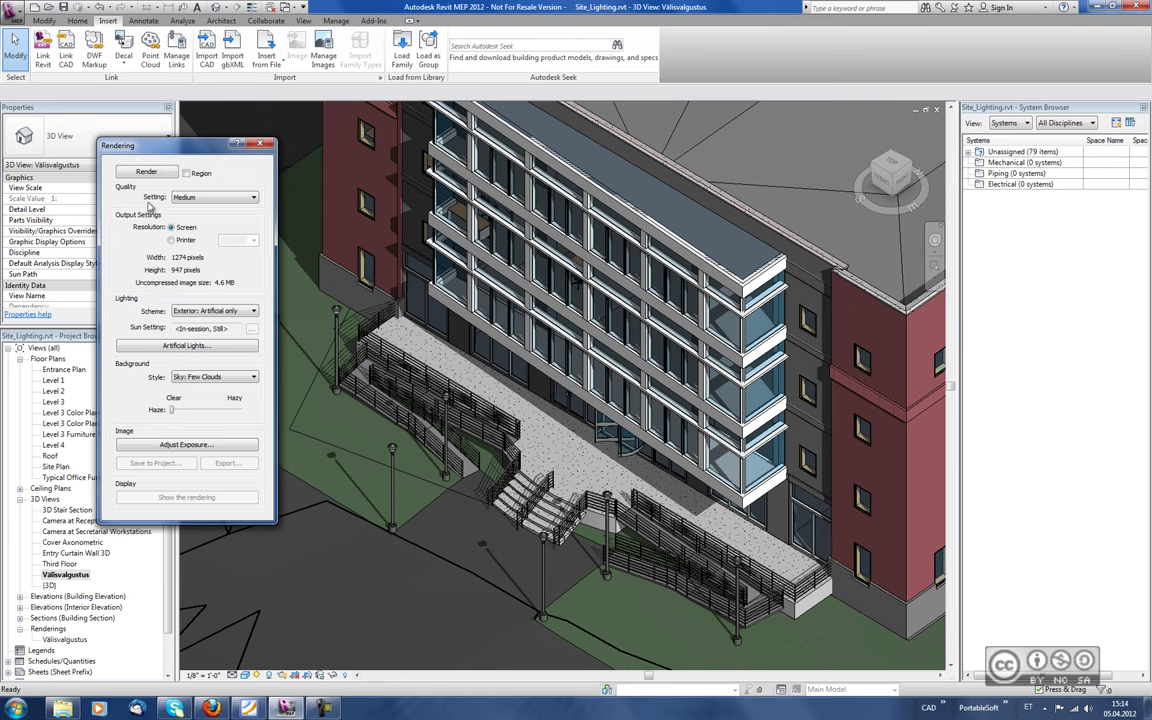
click(188, 199)
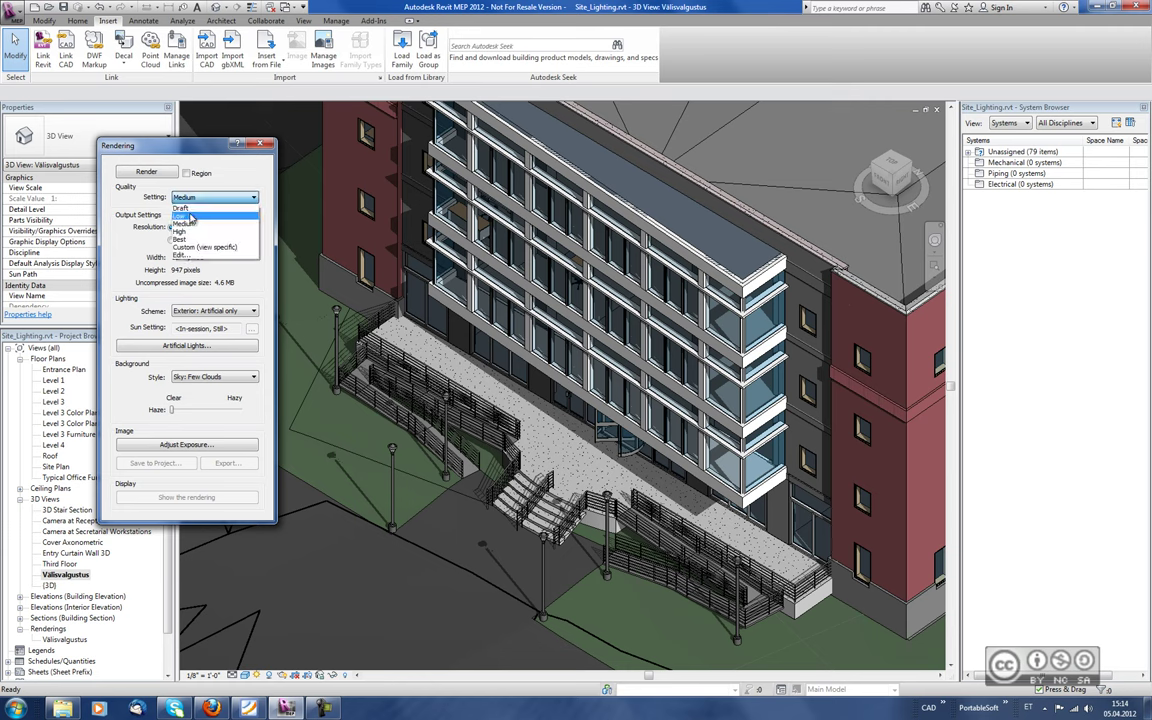
click(180, 207)
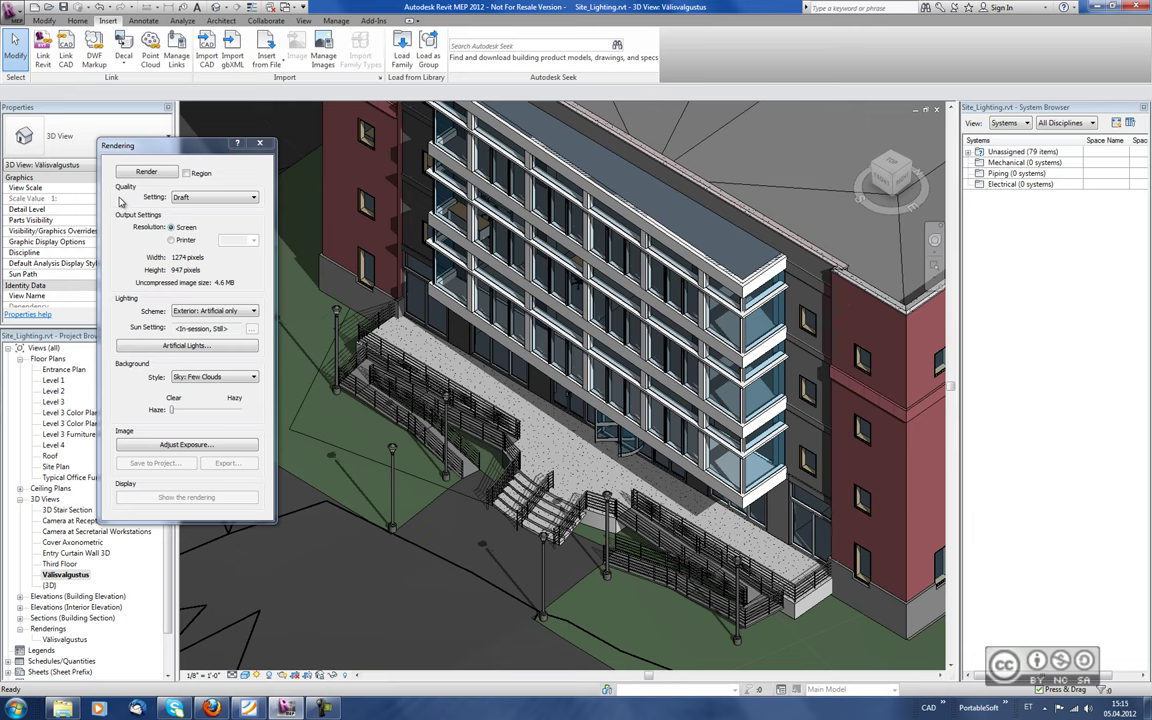
click(195, 197)
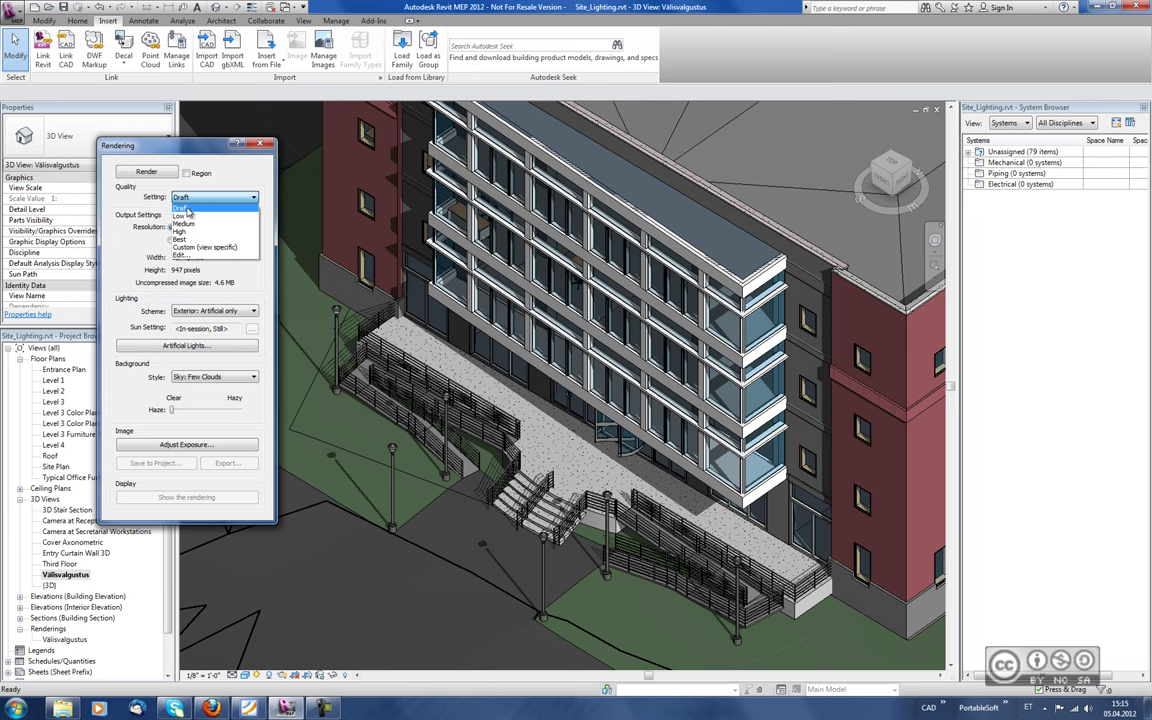
click(190, 197)
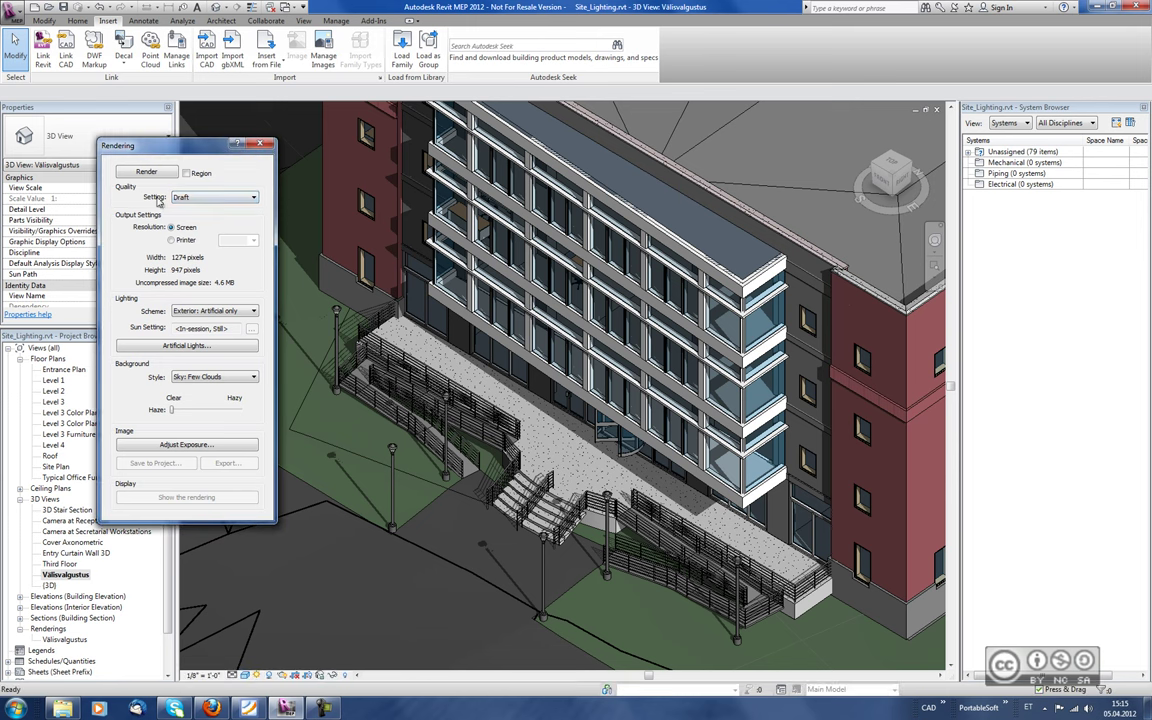
click(182, 198)
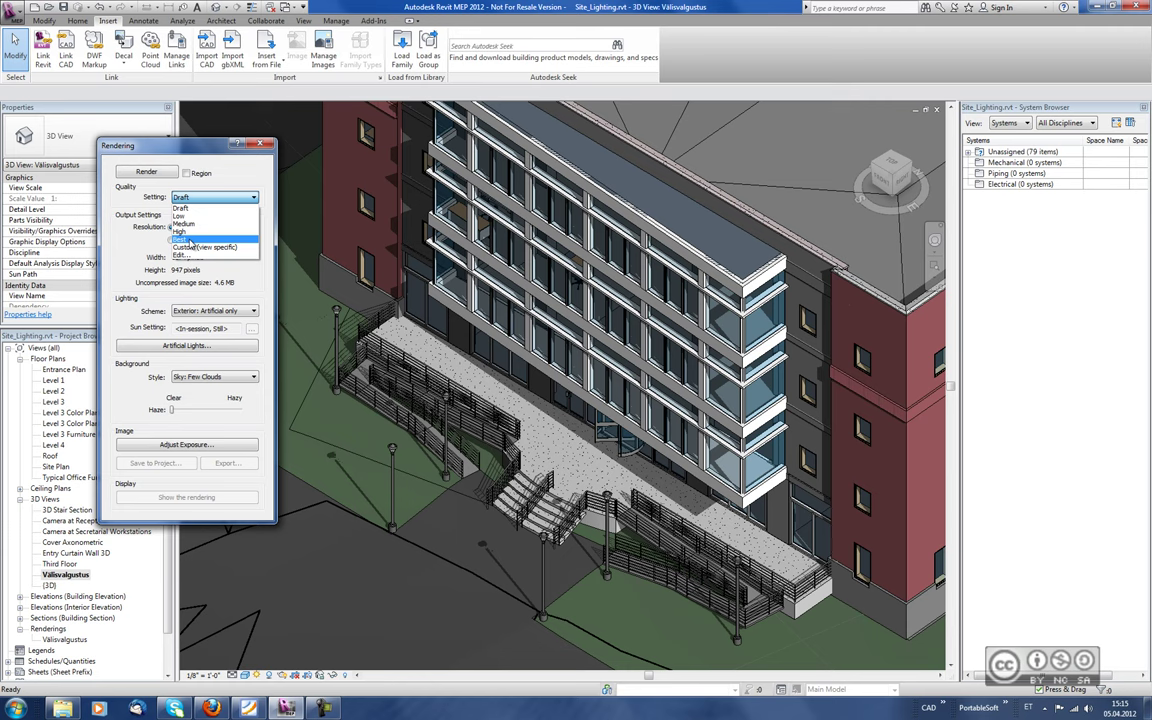
click(124, 182)
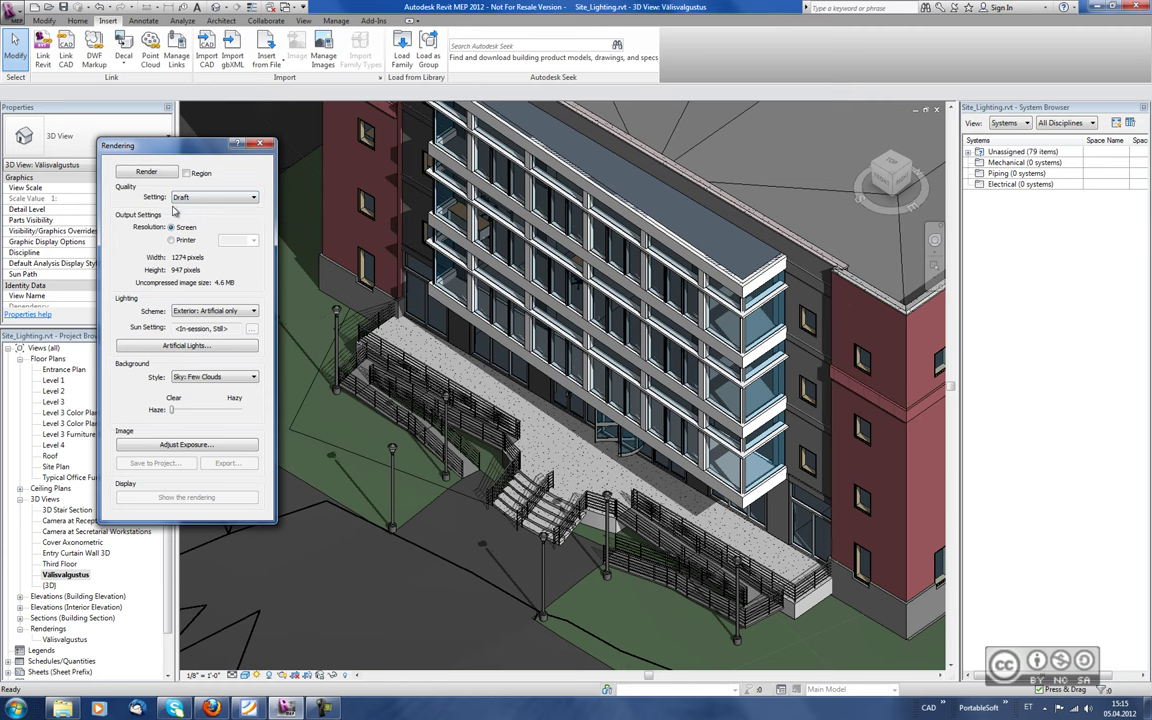
click(147, 173)
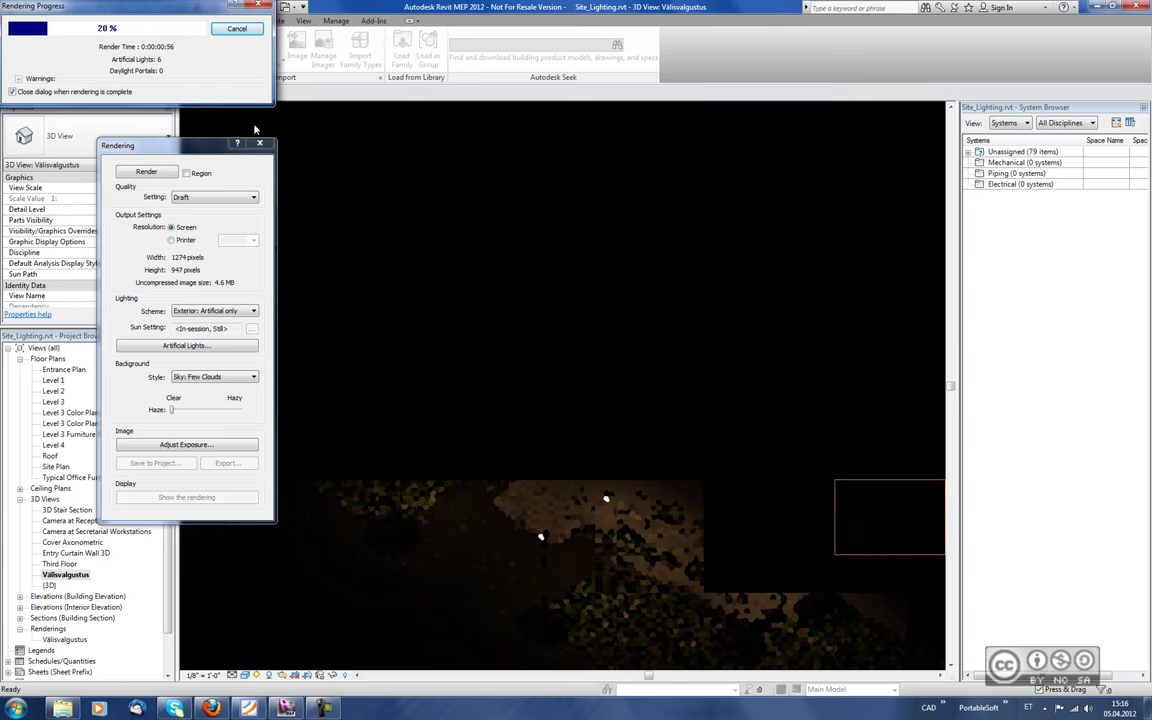
Stop the running render, keep Draft quality, and close the Rendering dialog.
click(236, 30)
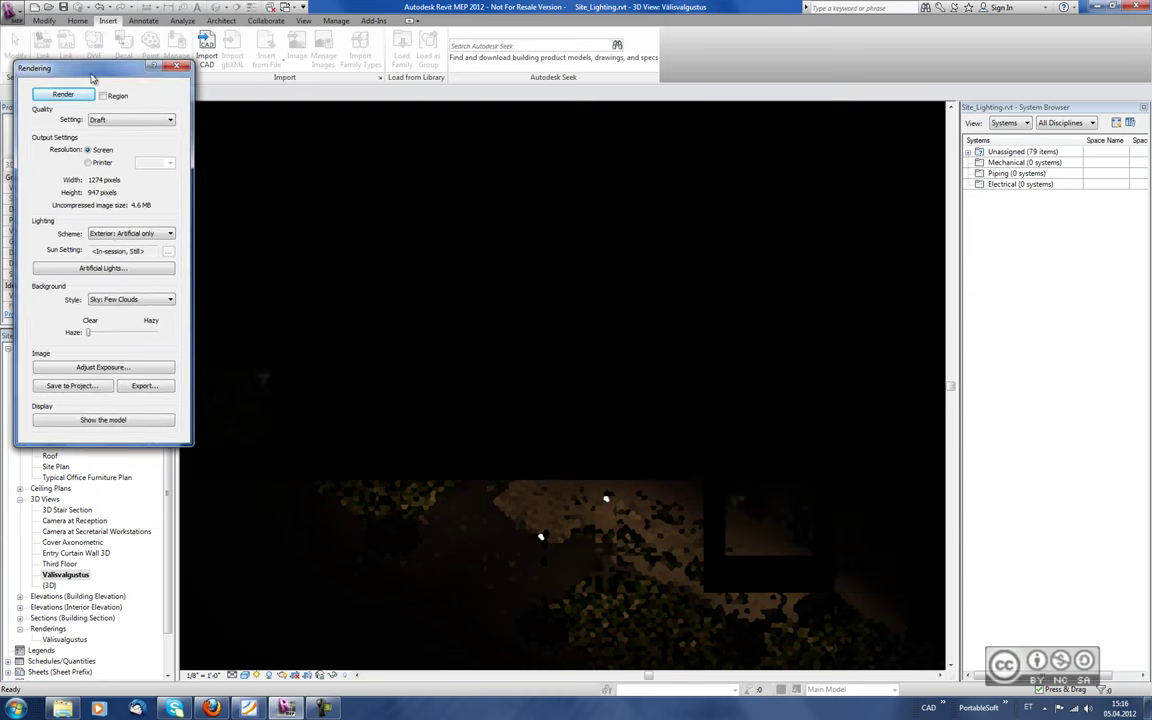
click(110, 119)
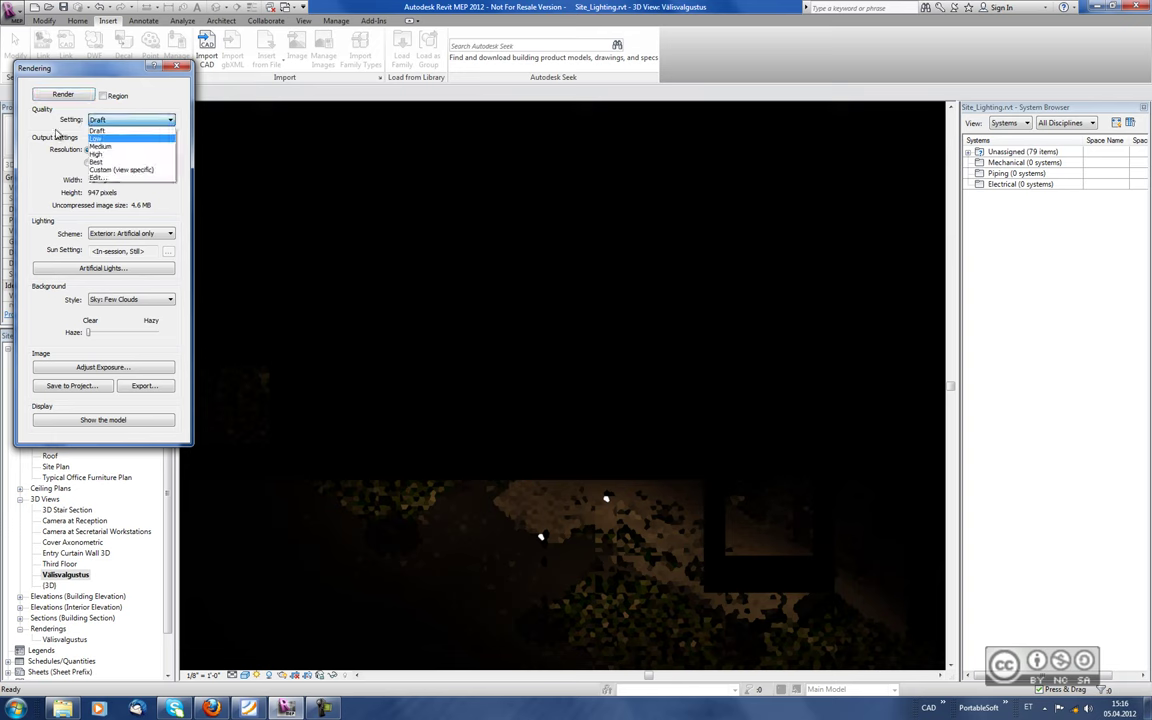
click(105, 128)
drag(125, 73, 121, 89)
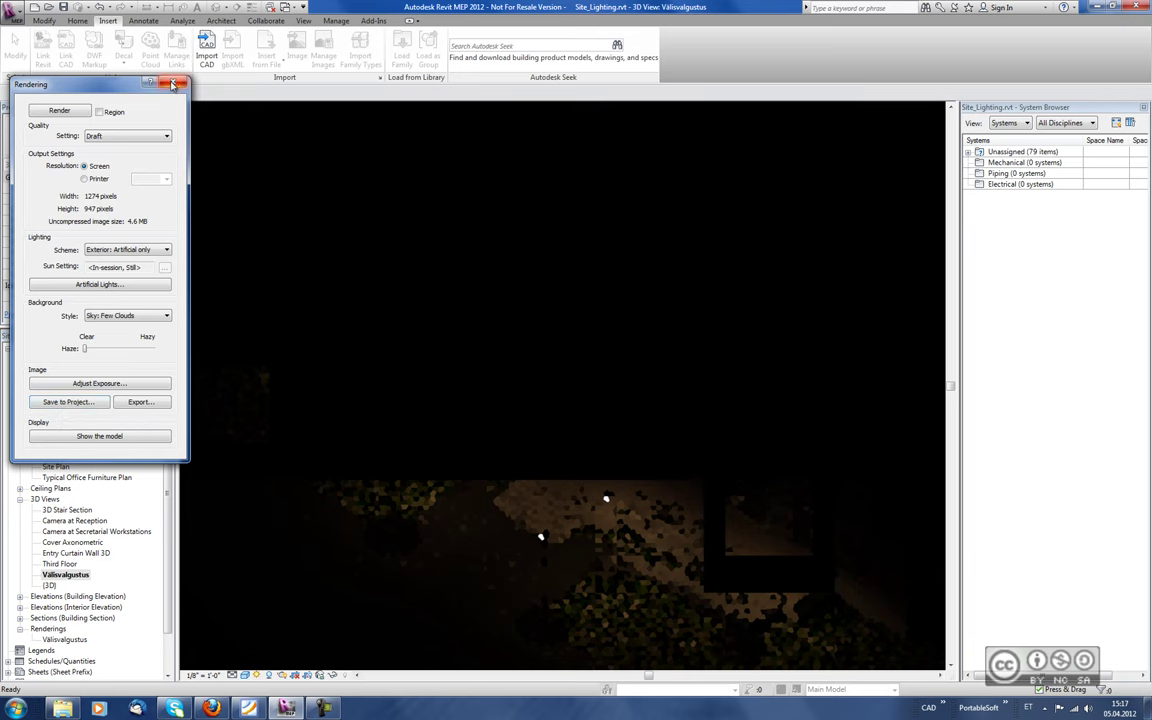
click(174, 82)
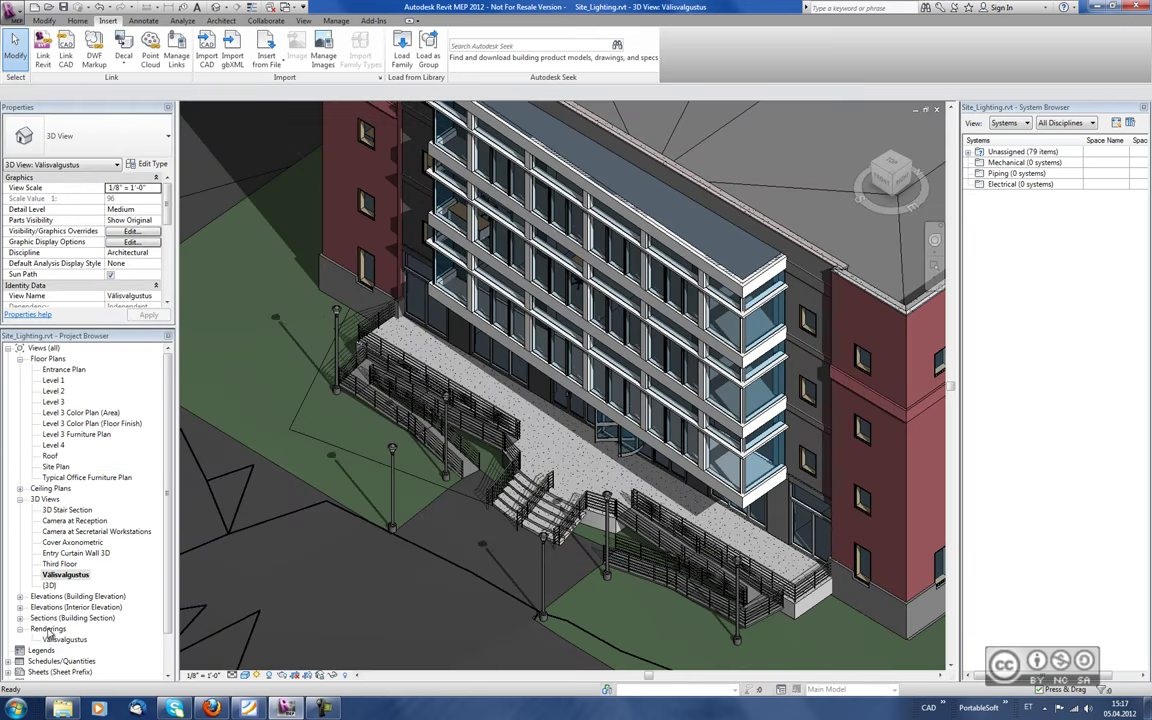
View the saved Välisvalgustus rendering, then switch back to the Välisvalgustus 3D view.
click(61, 640)
double_click(61, 640)
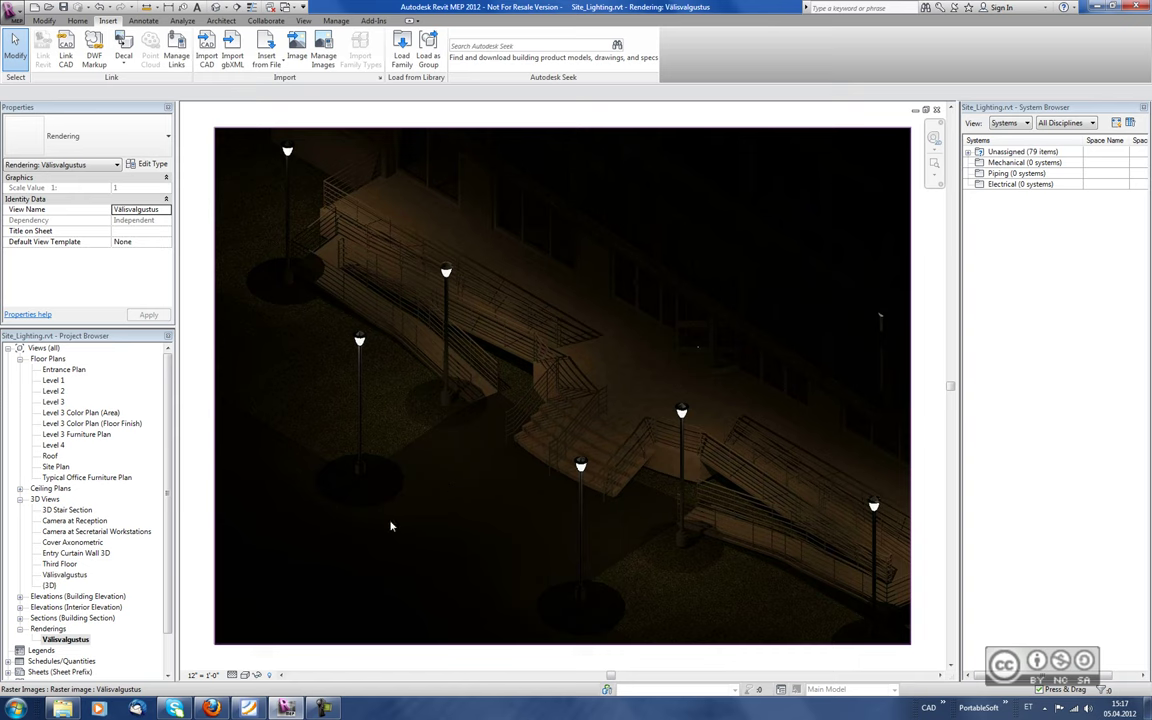
key(ctrl+Tab)
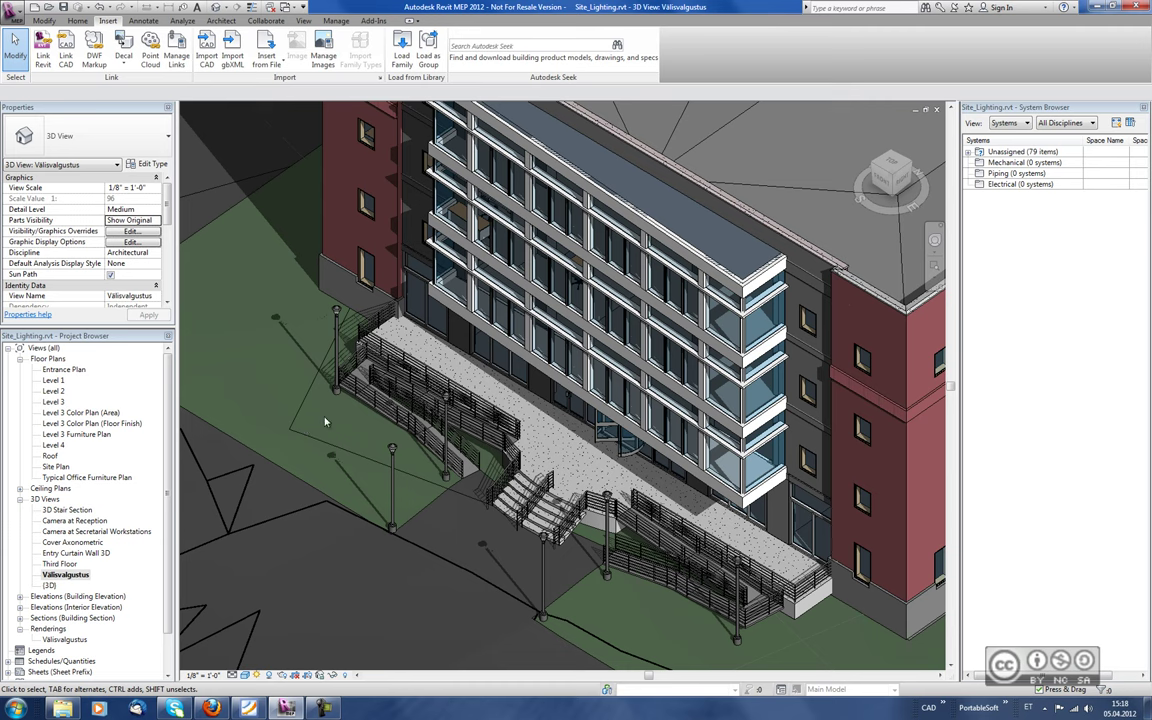
key(r)
key(r)
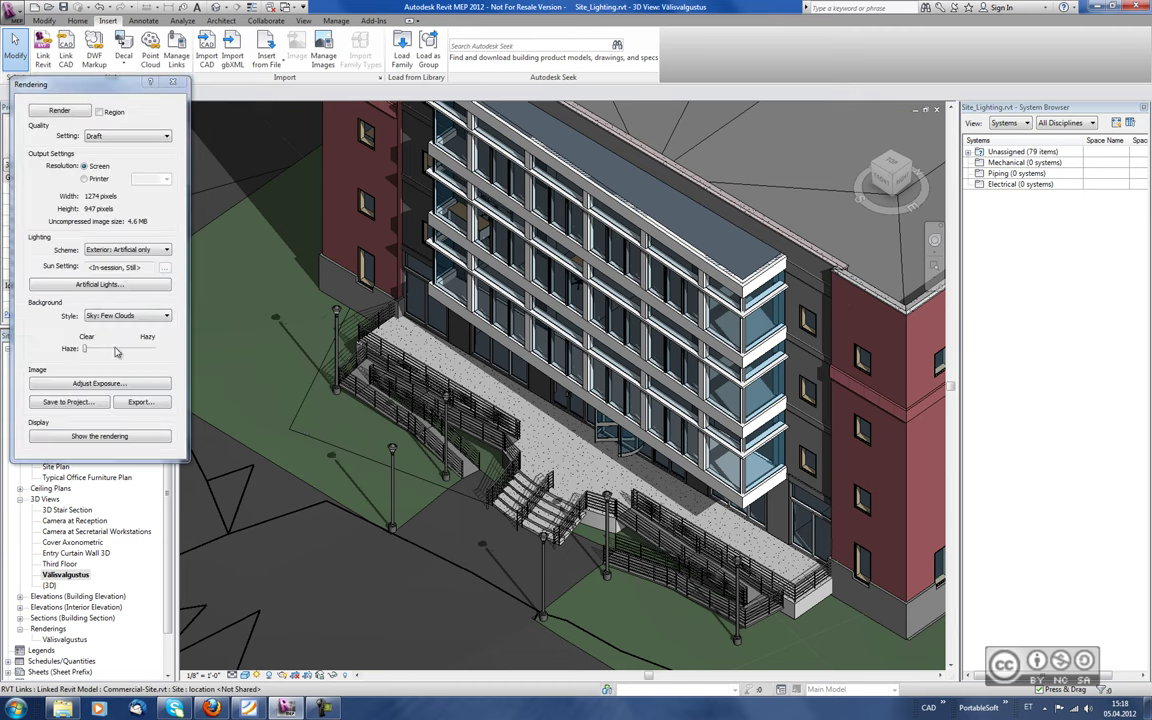
click(99, 284)
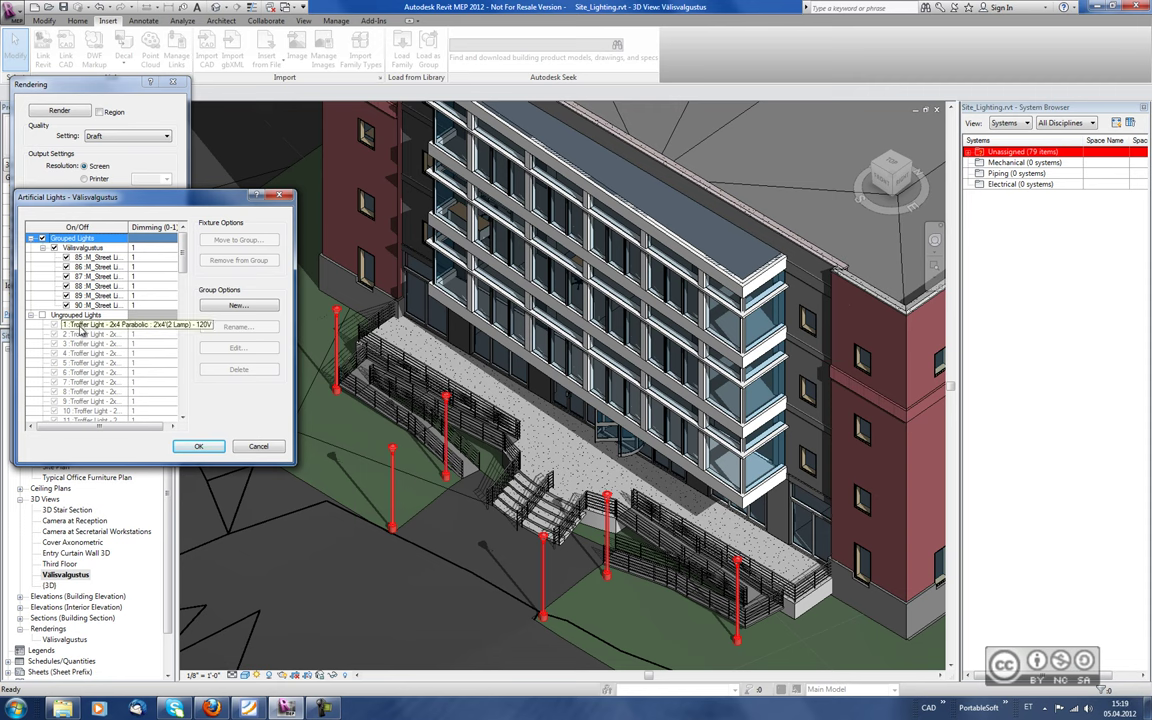
key(Return)
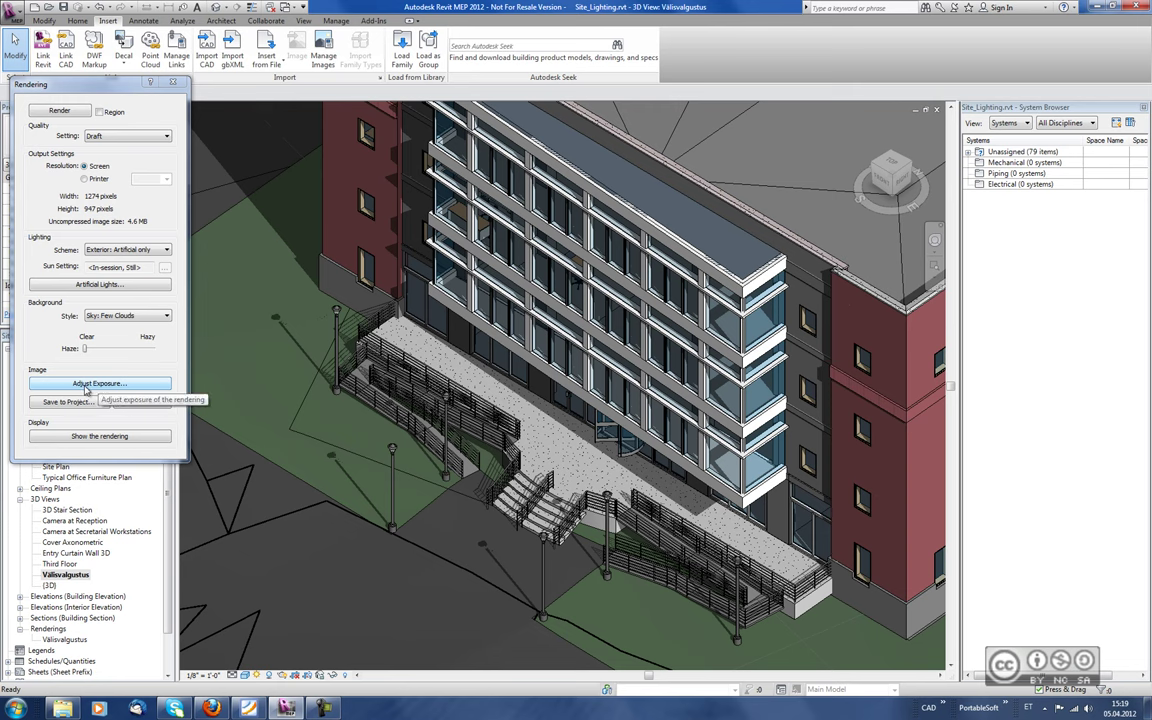
click(101, 386)
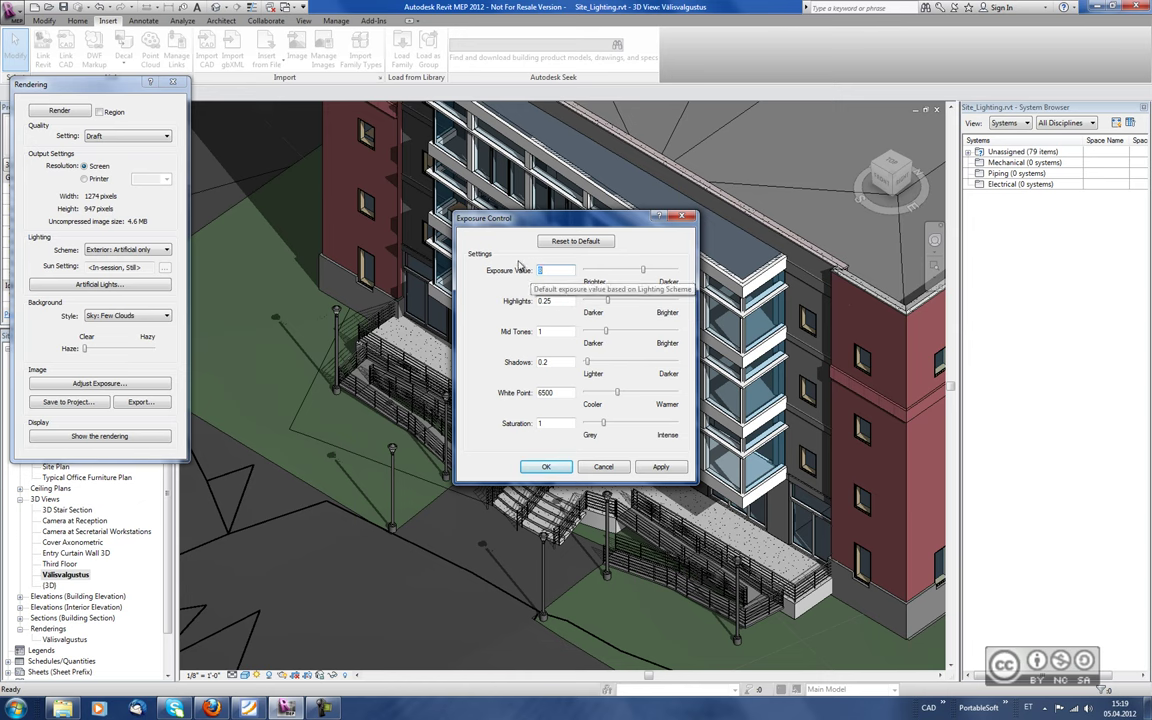
drag(527, 219, 473, 192)
key(Return)
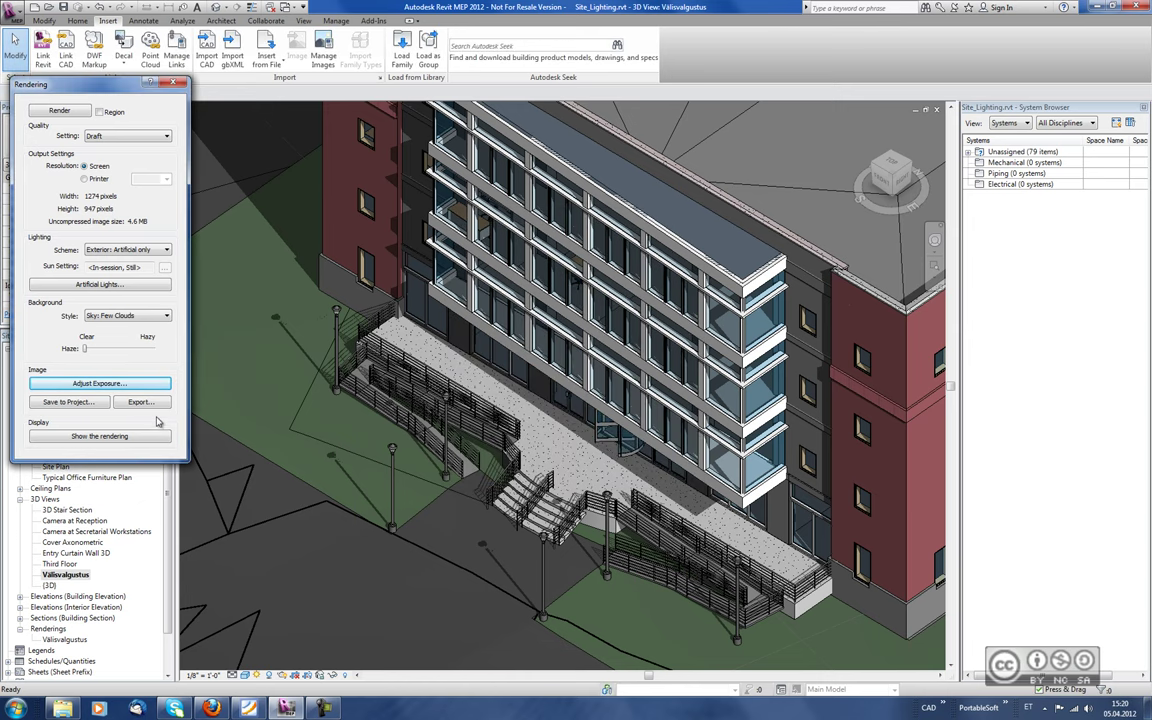
click(141, 401)
click(485, 423)
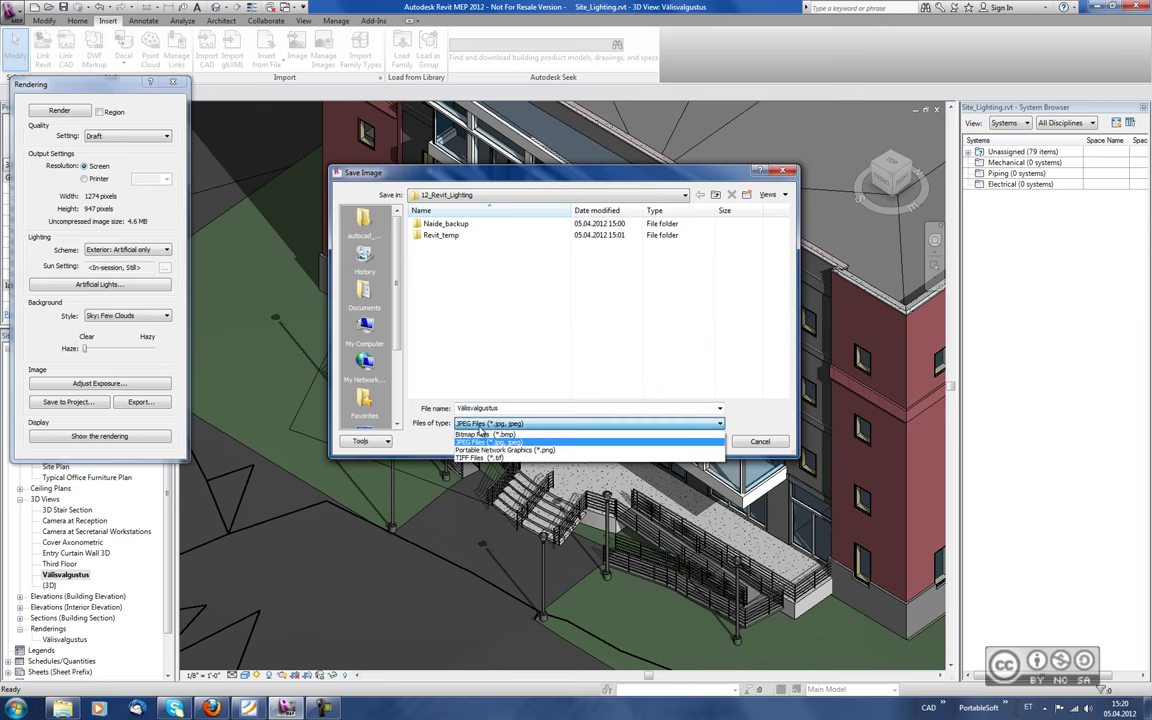
key(Escape)
key(Escape)
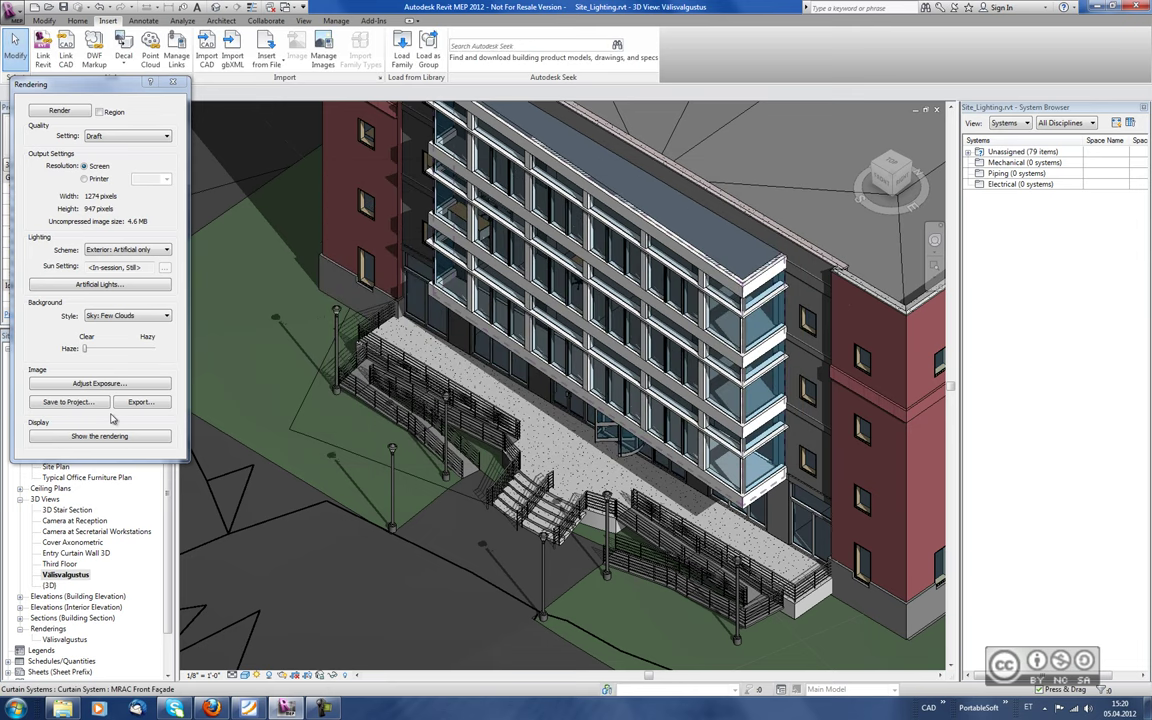
key(Escape)
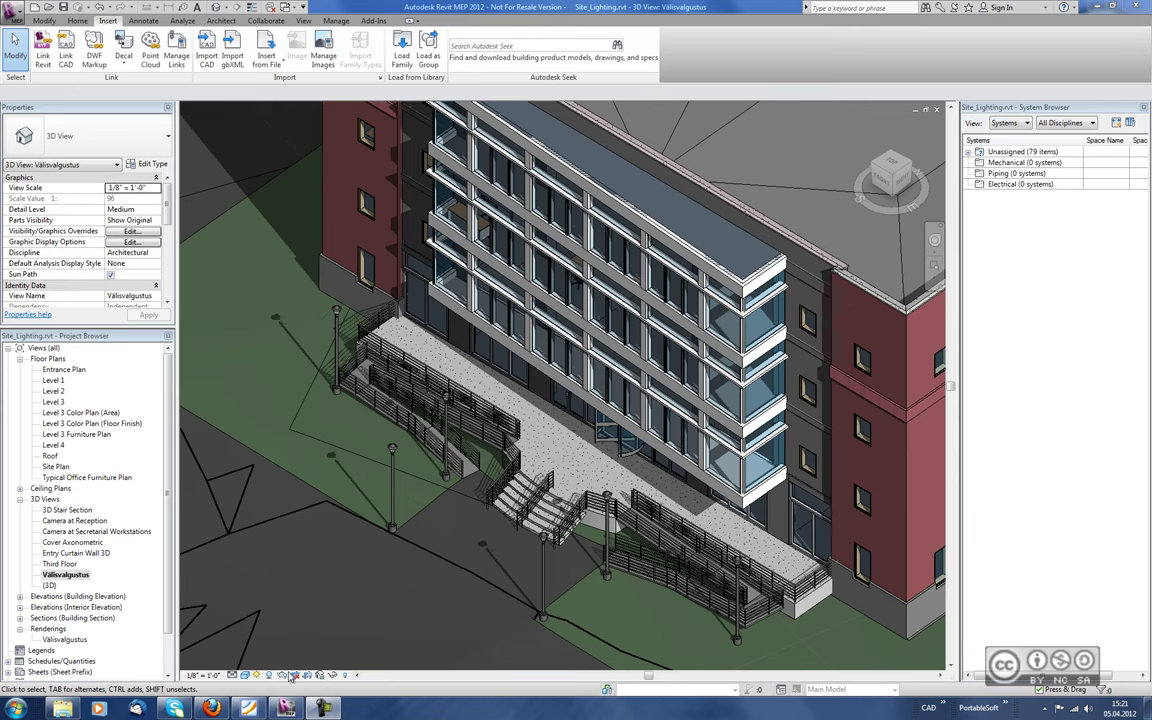
click(393, 485)
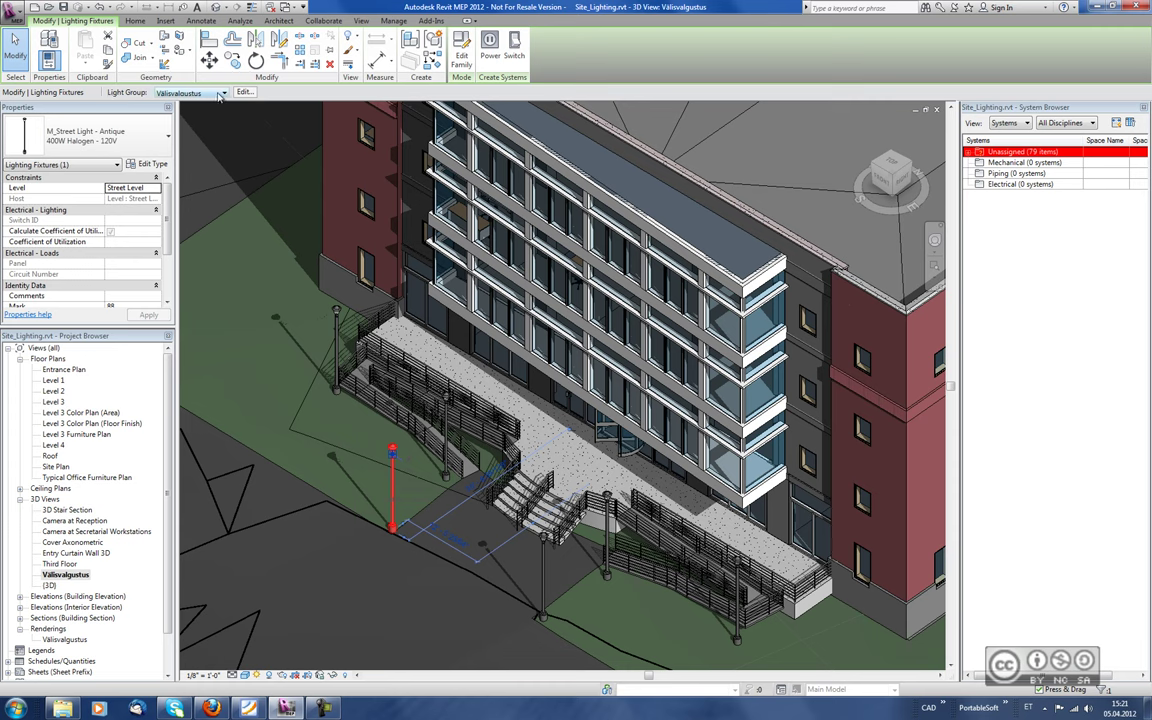
click(221, 93)
click(178, 114)
click(244, 92)
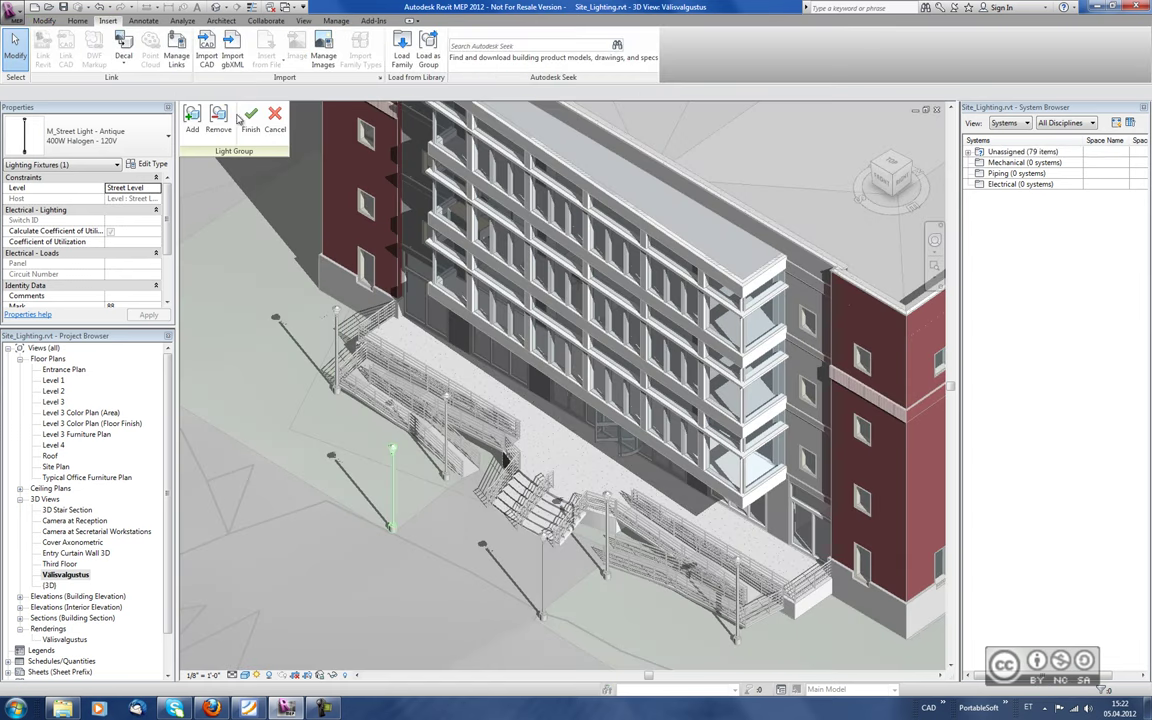
click(218, 120)
key(Escape)
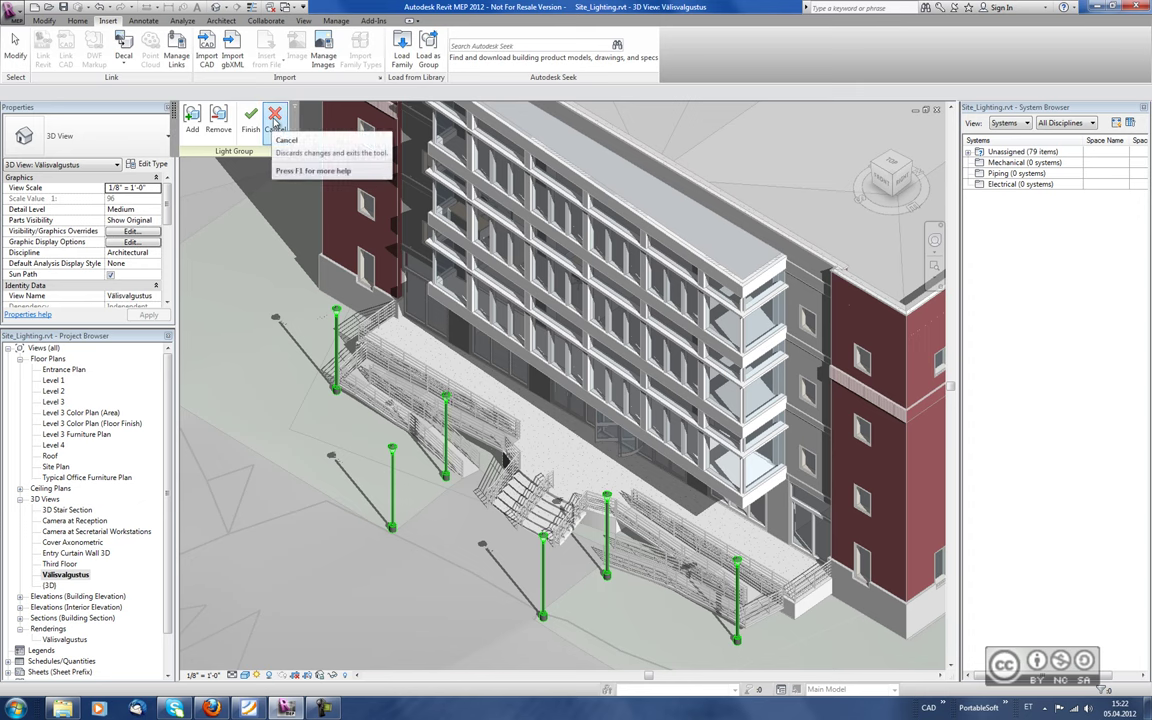
key(Escape)
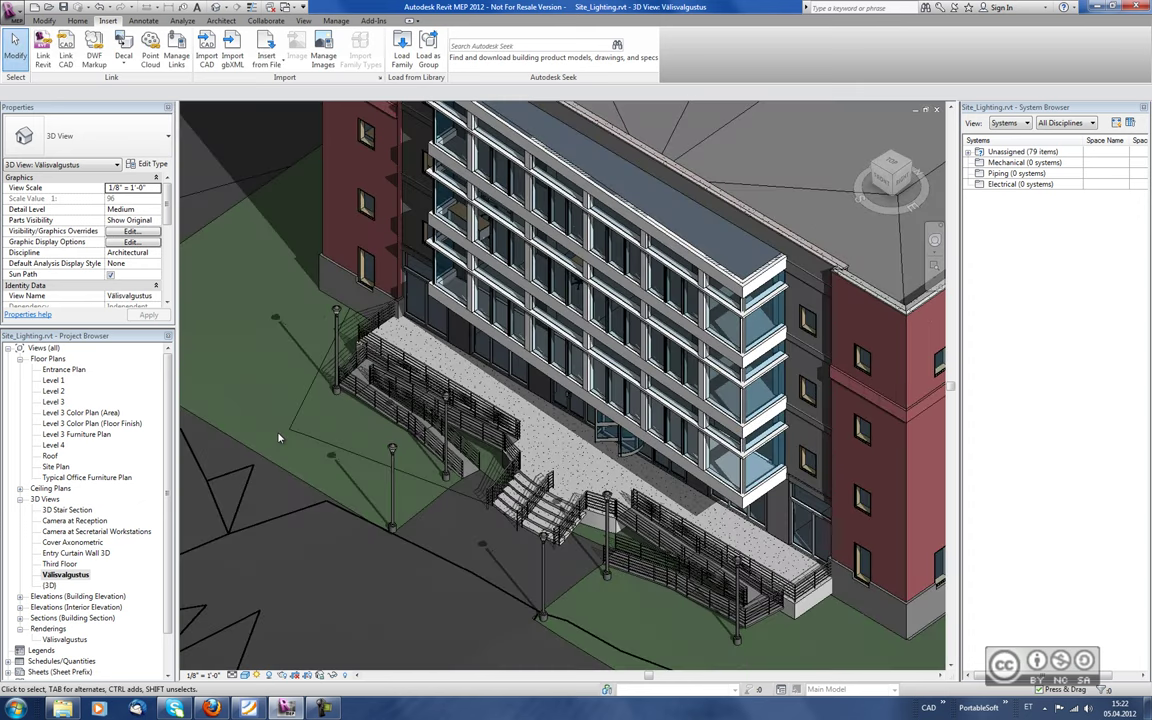